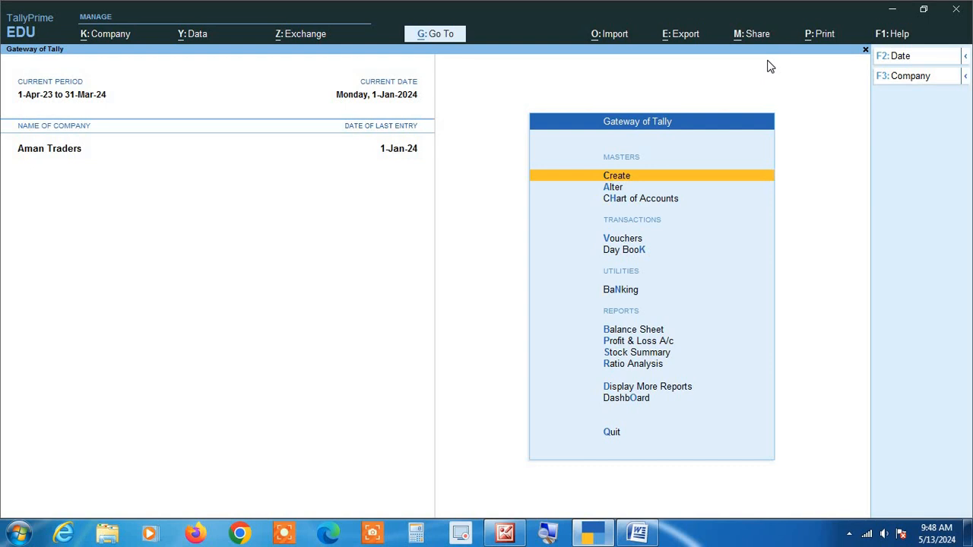
Open Account Books from Display More Reports for Aman Traders
key("Down")
key("Down")
key("Down")
key("Down")
key("Down")
key("Down")
key("Down")
key("Down")
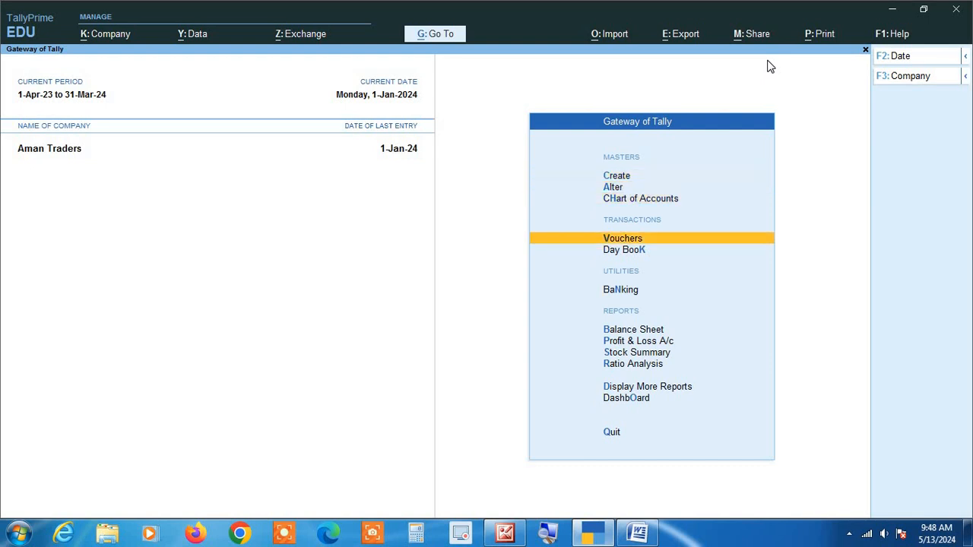
key("Down")
key("Down")
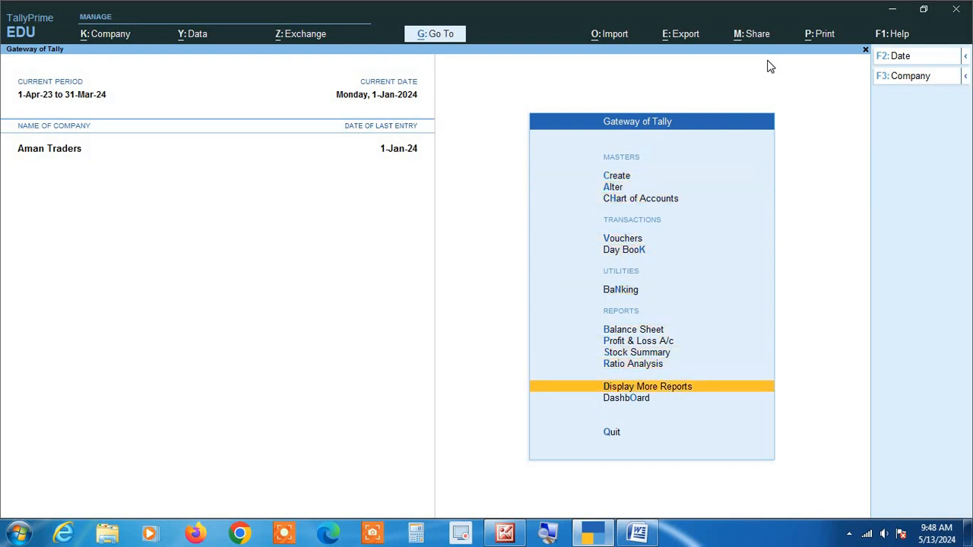
key("Return")
key("Down")
key("Down")
key("Down")
key("Down")
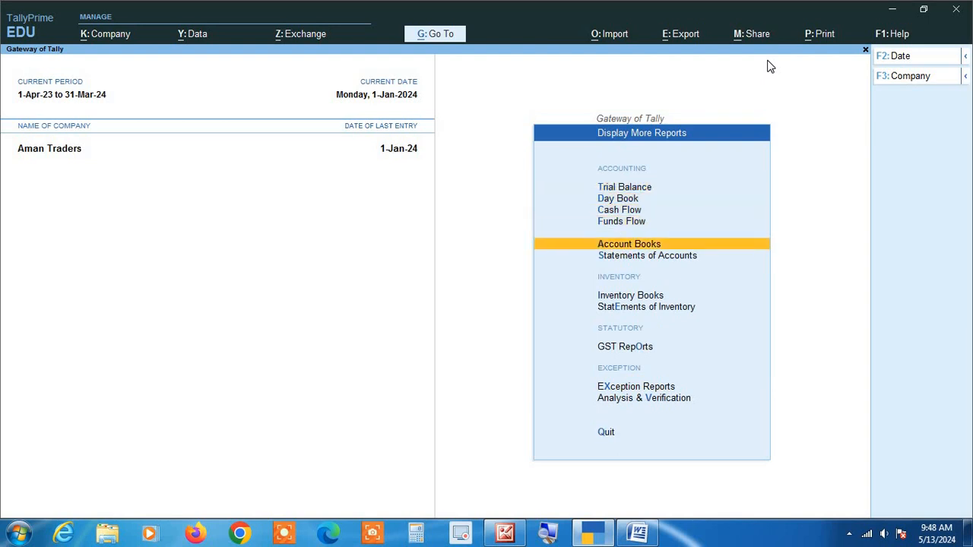
key("Return")
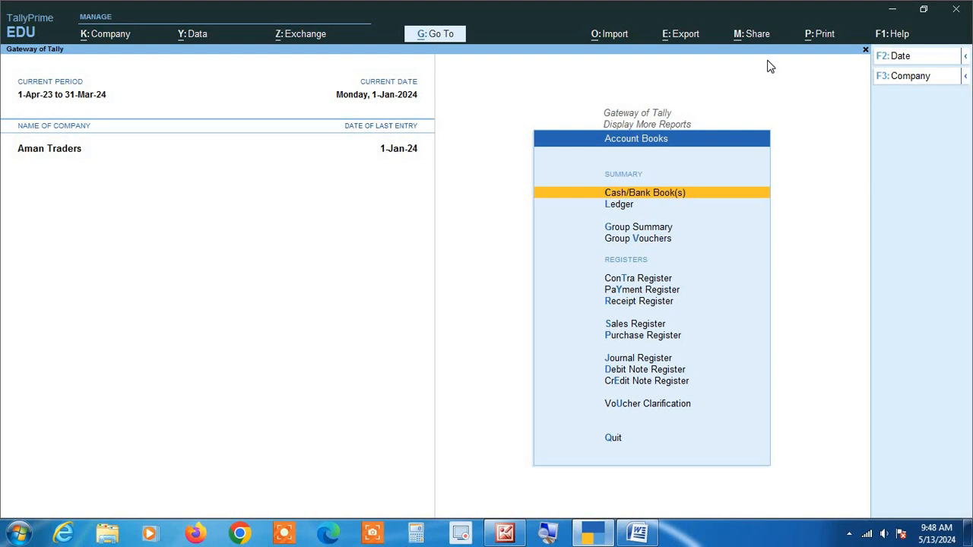
Bring up the ledger selection list from Account Books, then return to the Gateway of Tally
key("Down")
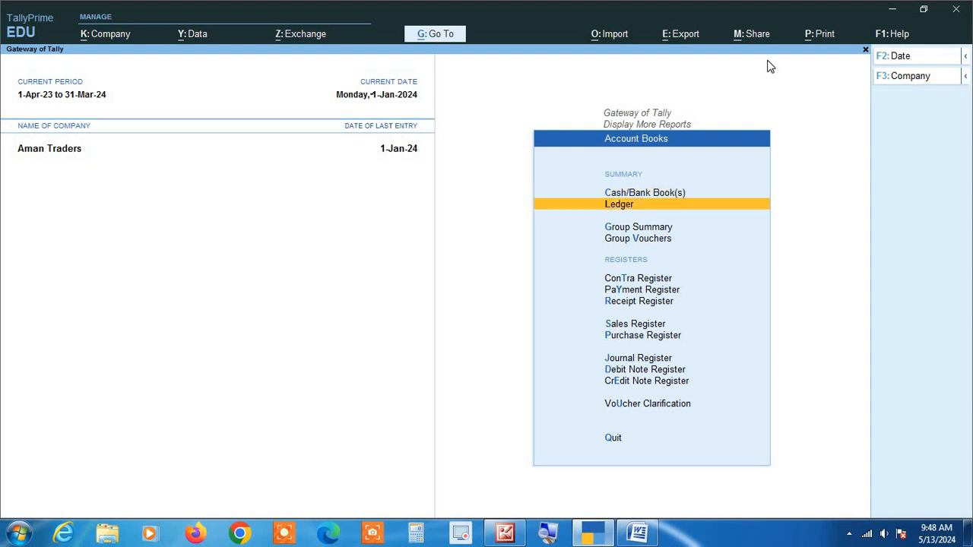
key("Return")
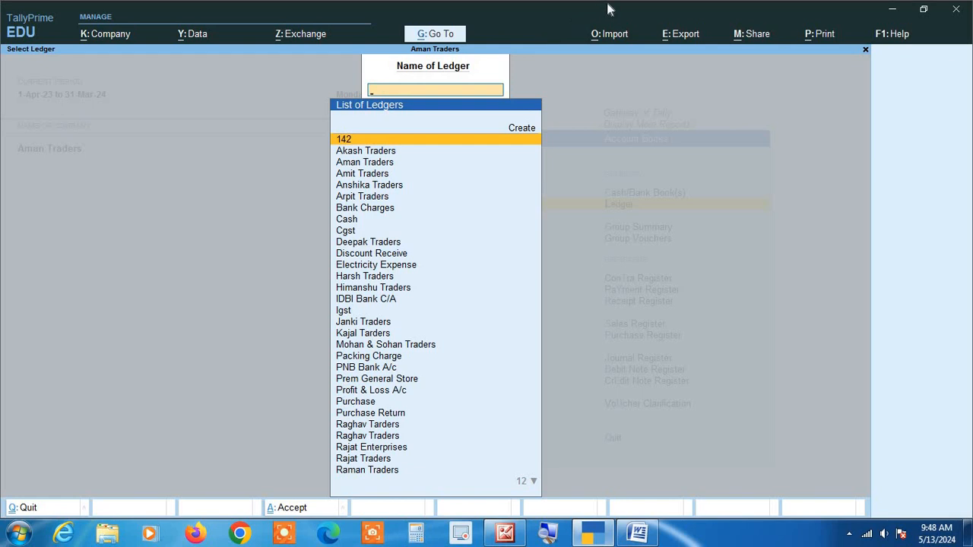
key("Escape")
key("Escape")
key("Escape")
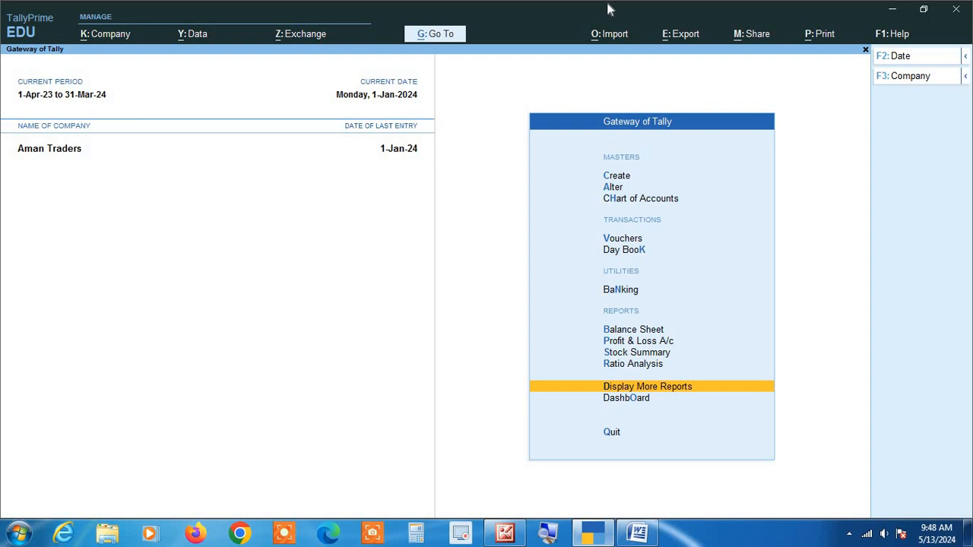
Reopen Account Books through Display More Reports
key("Up")
key("Up")
key("Up")
key("Up")
key("Up")
key("Up")
key("Up")
key("Up")
key("Up")
key("Down")
key("Down")
key("Down")
key("Down")
key("Down")
key("Down")
key("Down")
key("Down")
key("Down")
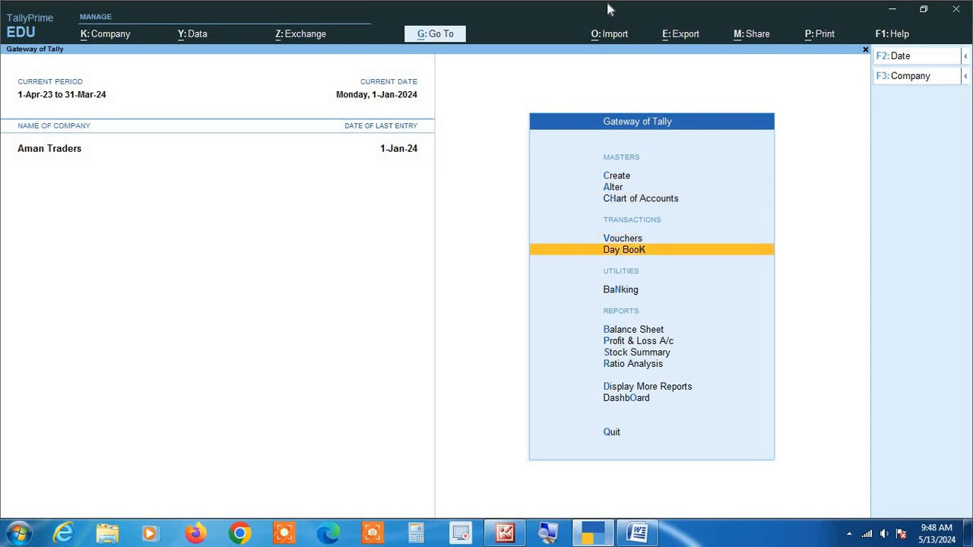
key("Return")
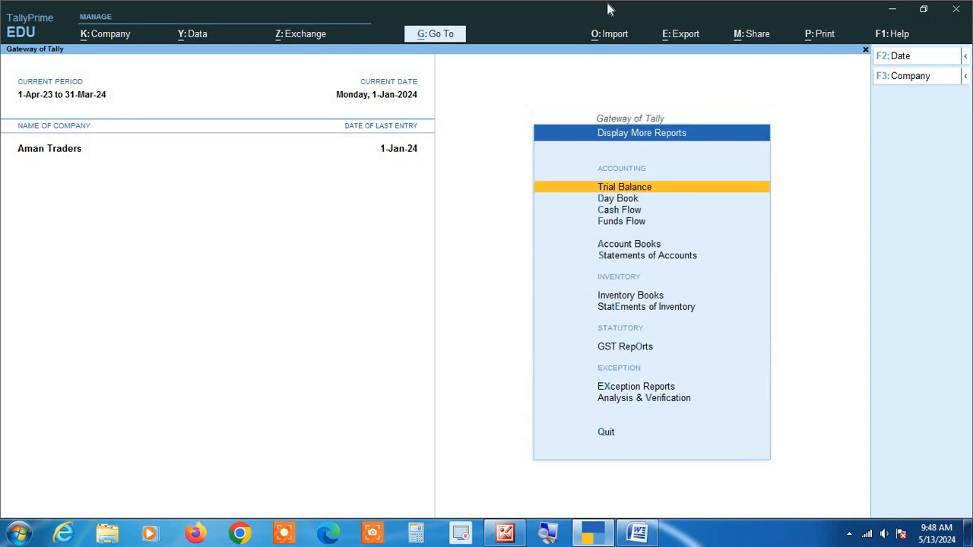
key("Down")
key("Down")
key("Down")
key("Down")
key("Return")
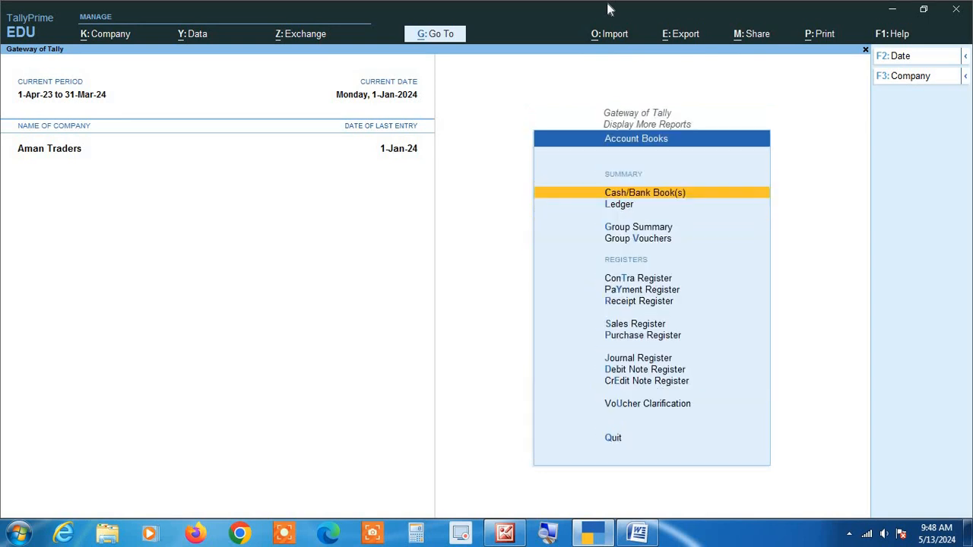
View the monthly Purchase Register, then go back to the Gateway of Tally
key("Down")
key("Down")
key("Down")
key("Down")
key("Down")
key("Down")
key("Down")
key("Down")
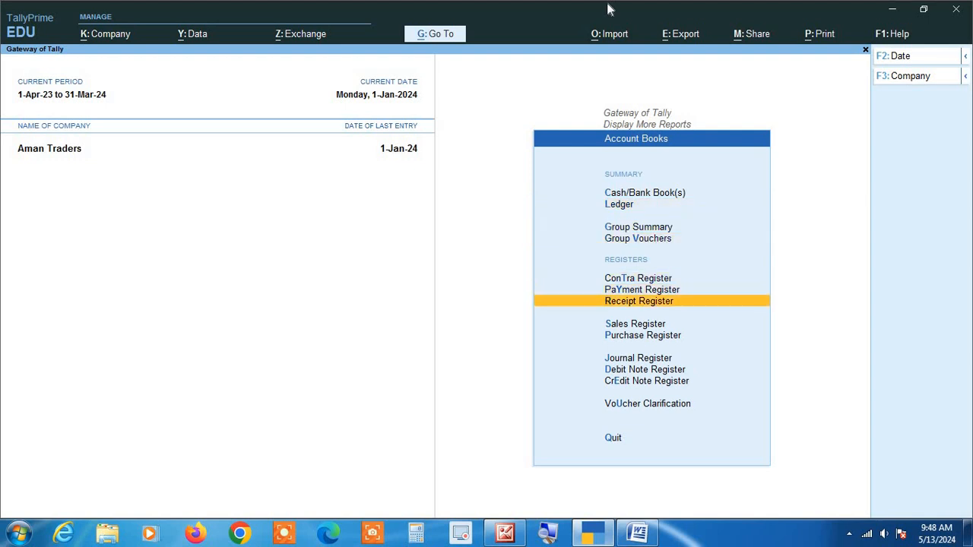
key("Return")
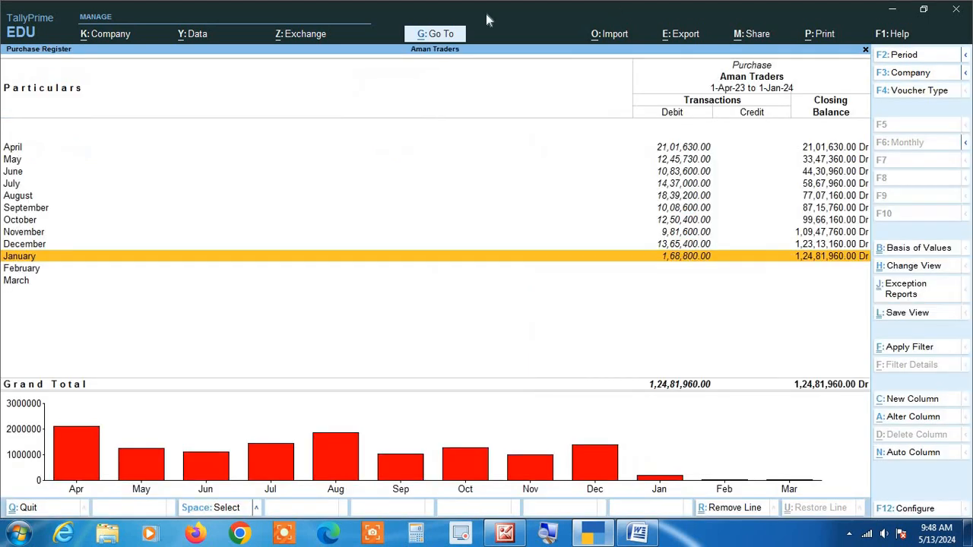
key("Escape")
key("Escape")
key("Escape")
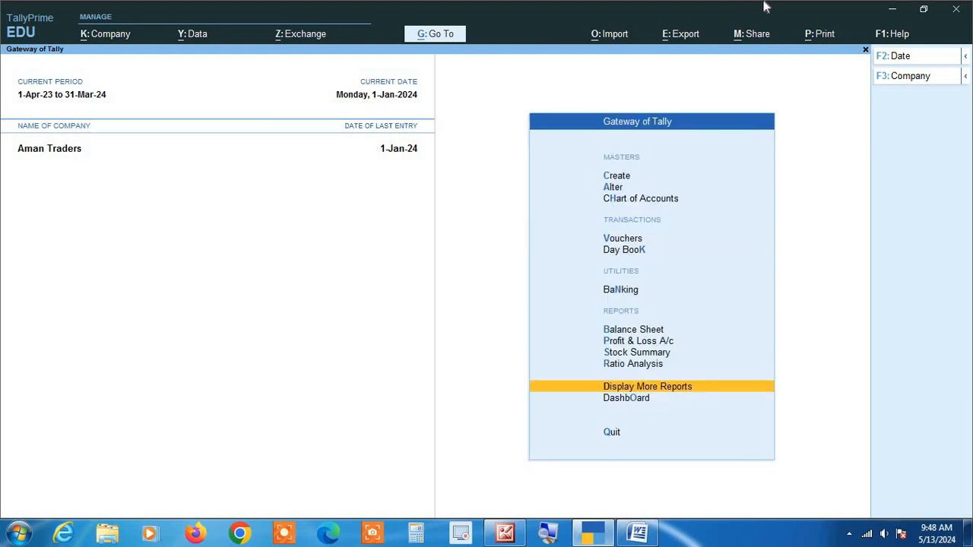
Open the GST Reports group within Display More Reports
key("Up")
key("Up")
key("Up")
key("Up")
key("Up")
key("Up")
key("Up")
key("Up")
key("Up")
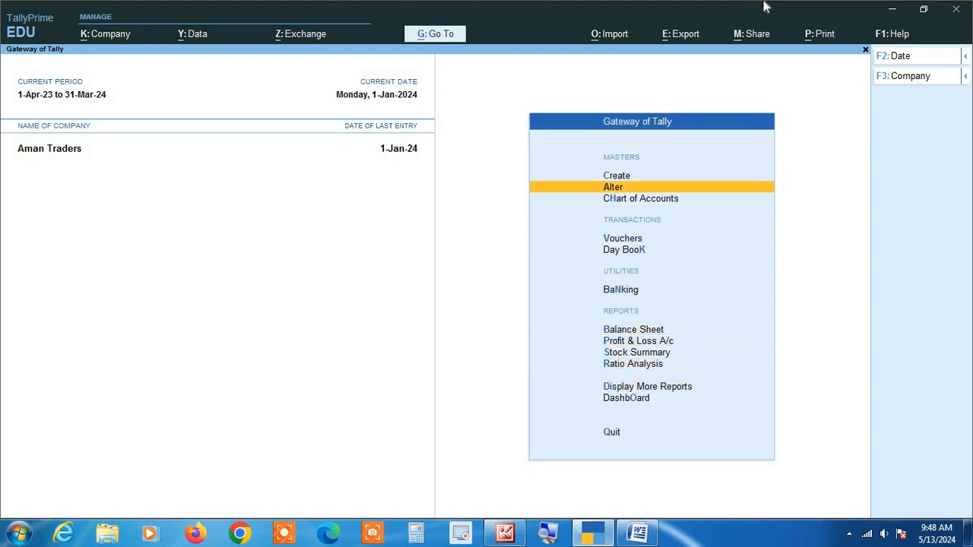
key("Down")
key("Down")
key("Down")
key("Down")
key("Down")
key("Down")
key("Down")
key("Down")
key("Down")
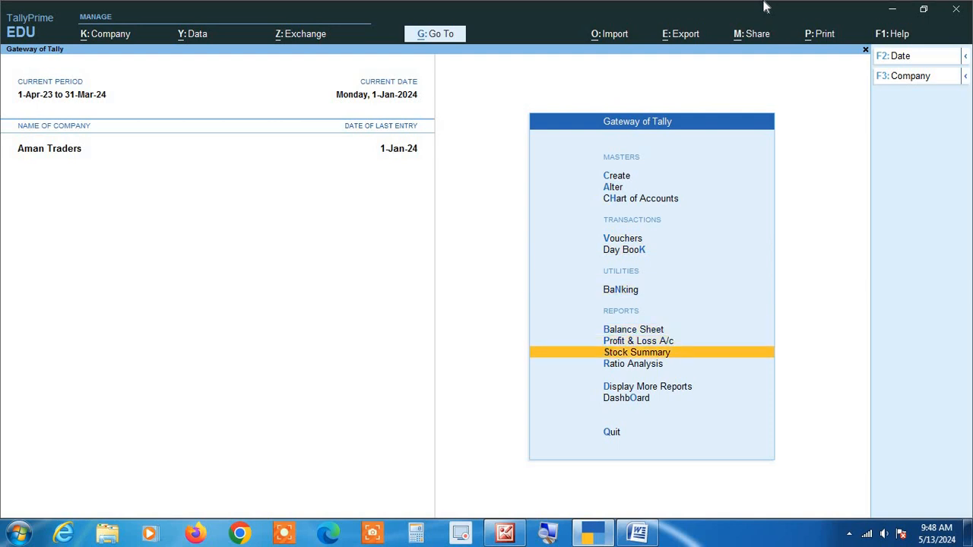
key("Return")
key("Down")
key("Down")
key("Down")
key("Down")
key("Down")
key("Down")
key("Down")
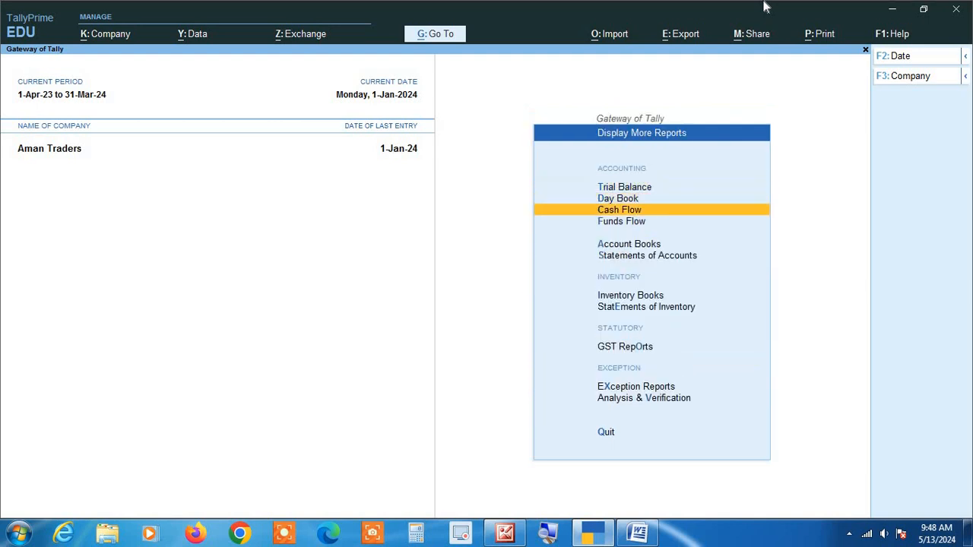
key("Down")
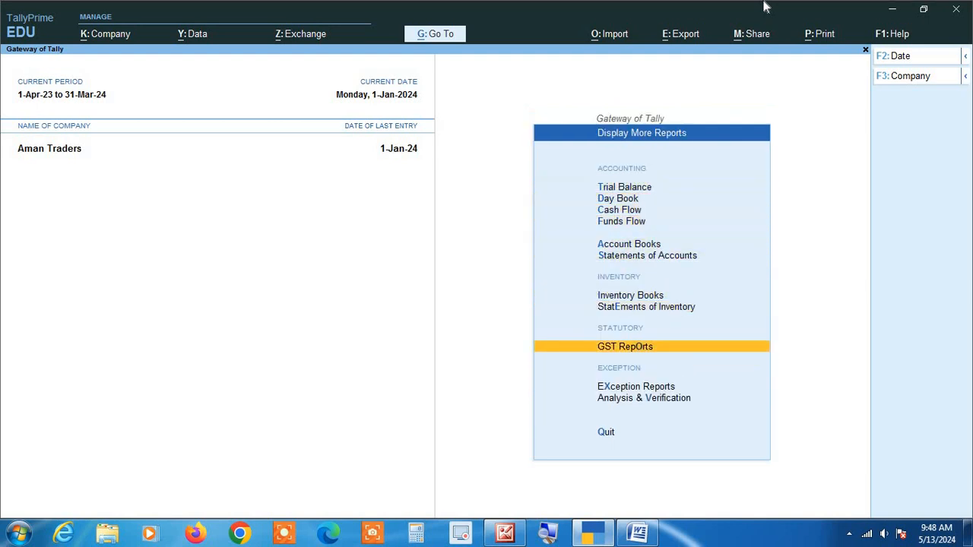
key("Return")
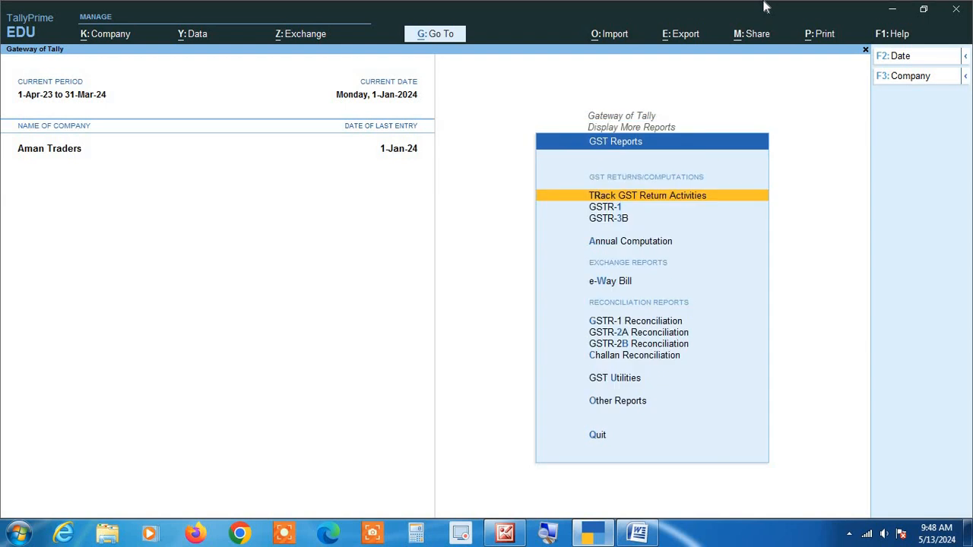
View the GSTR-3B return, then go back to the Gateway of Tally
key("Down")
key("Down")
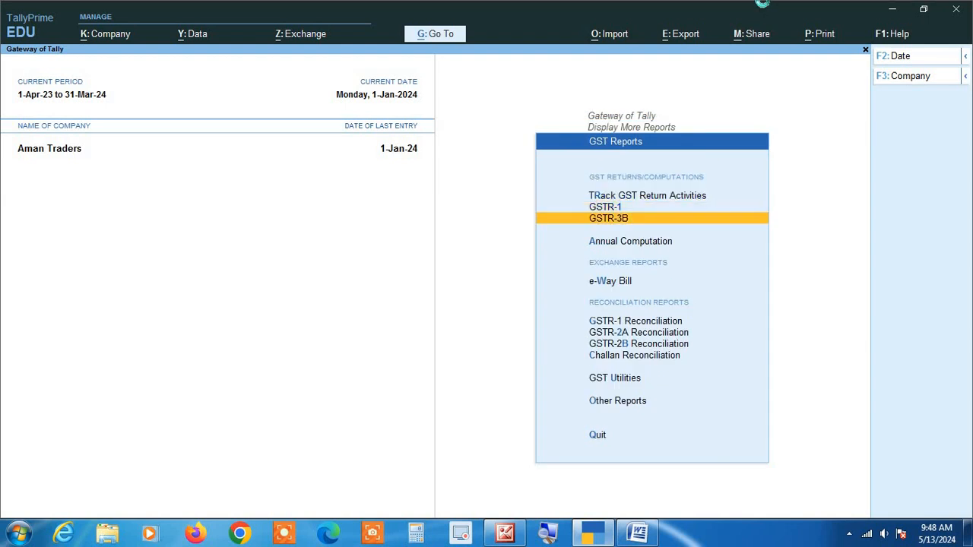
key("Return")
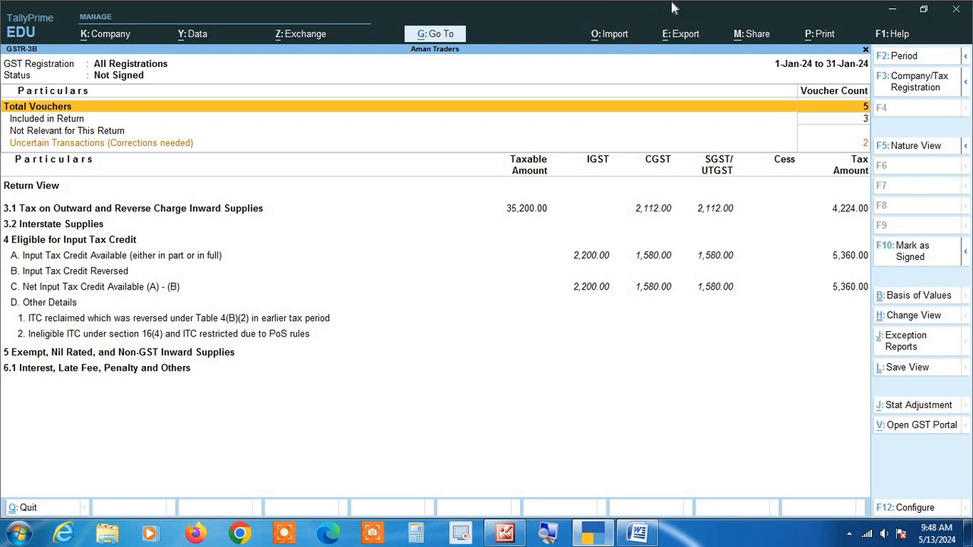
key("Escape")
key("Escape")
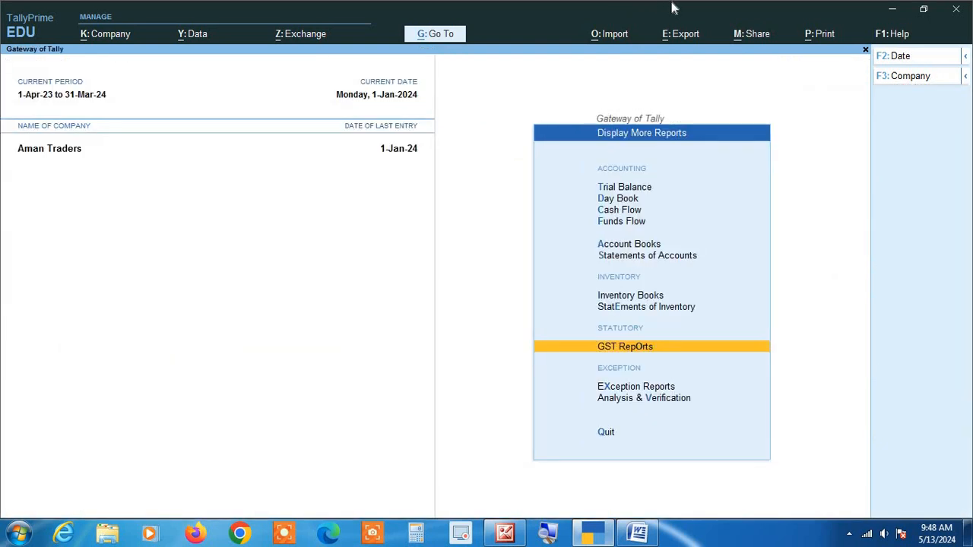
key("Escape")
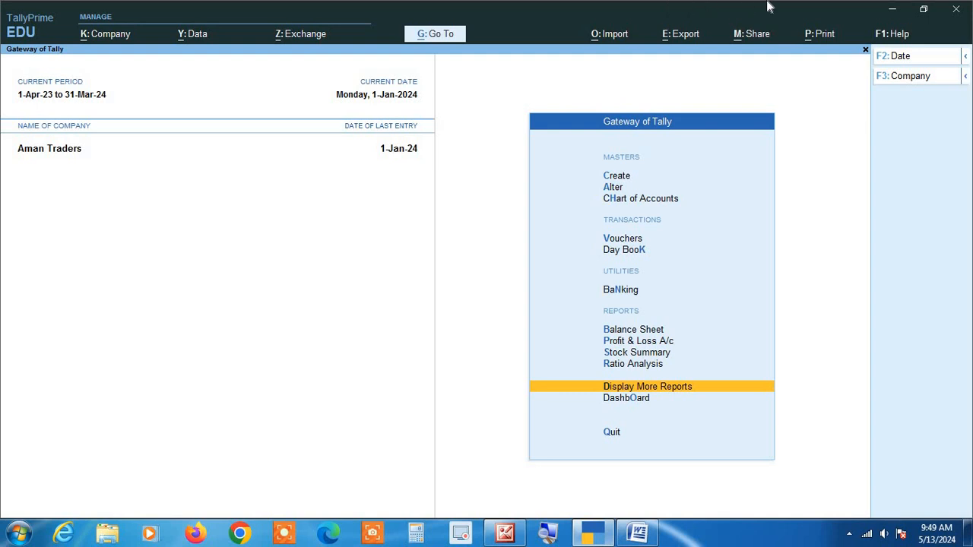
Go through Display More Reports and Account Books to the ledger selection list, then return to the Gateway of Tally
key("Return")
key("a")
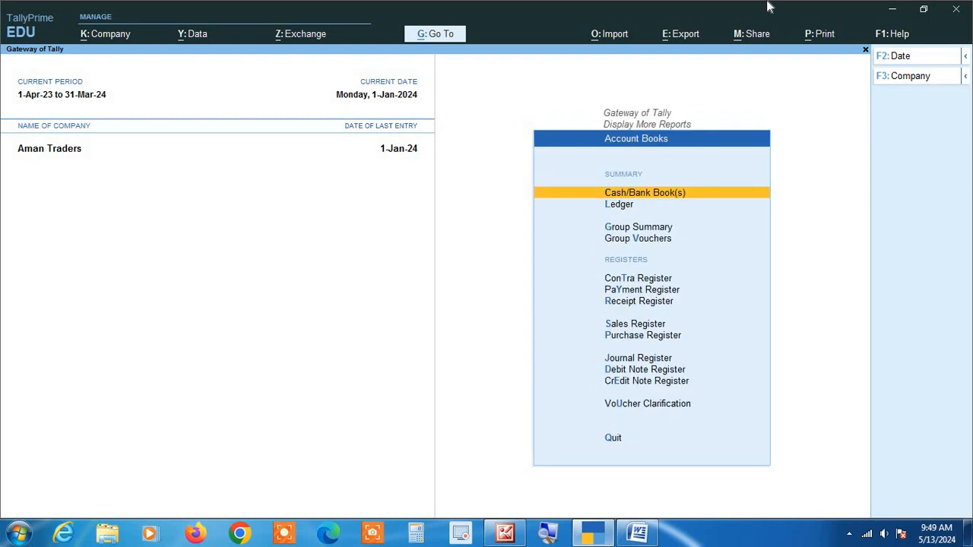
key("l")
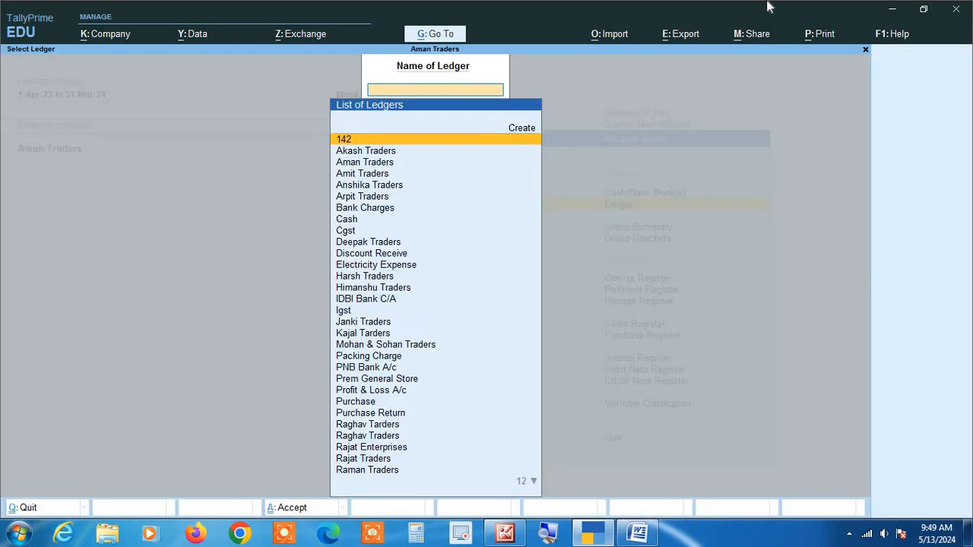
key("Escape")
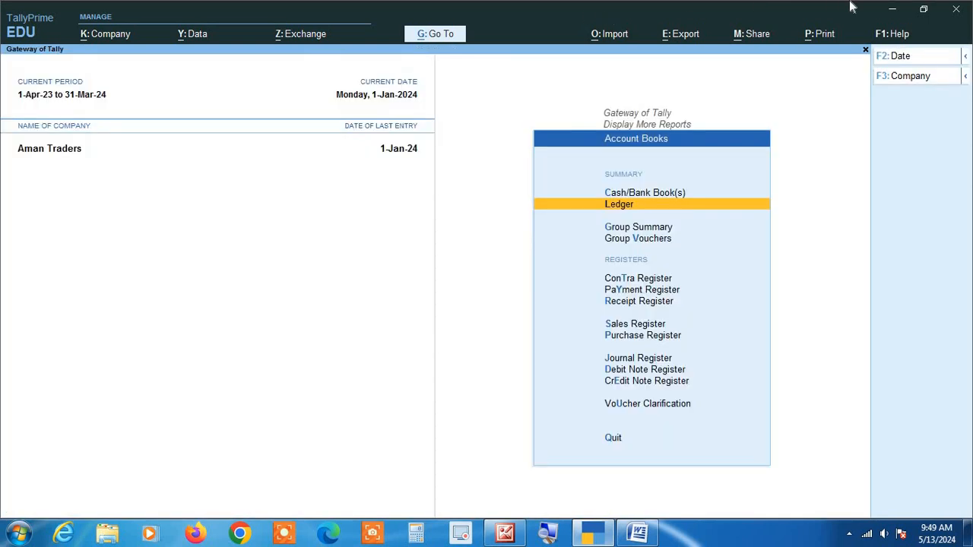
key("Escape")
key("Escape")
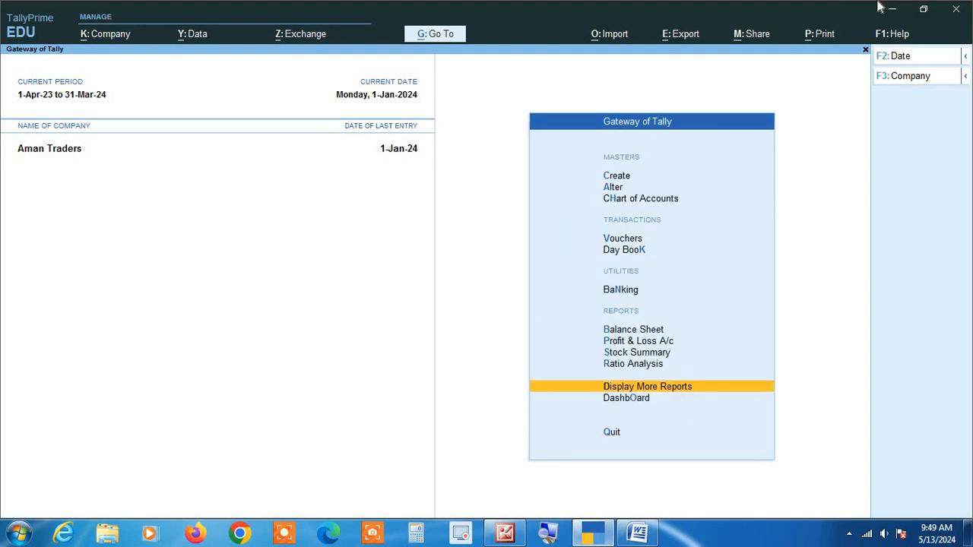
Go through Display More Reports and Account Books to the Purchase Register, then return to the Gateway of Tally
key("d")
key("a")
key("p")
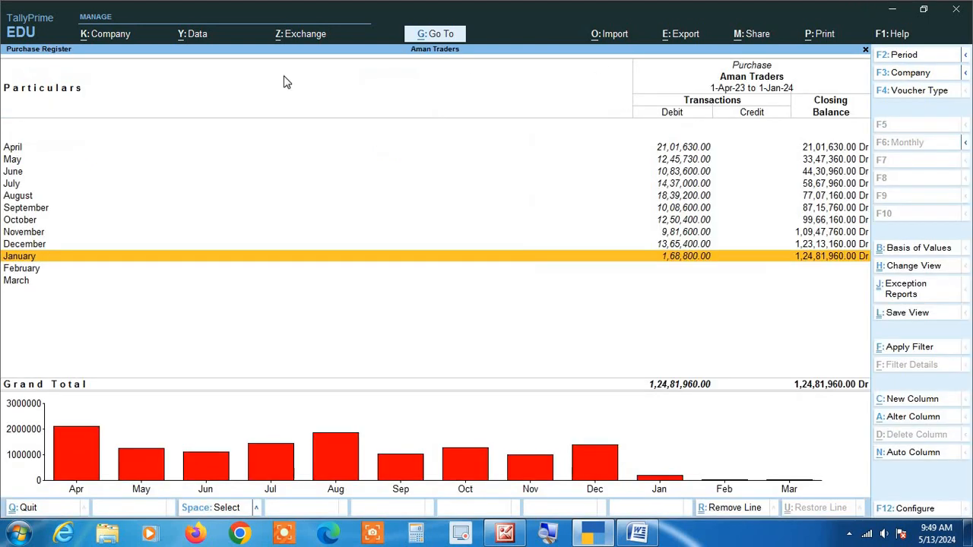
key("Escape")
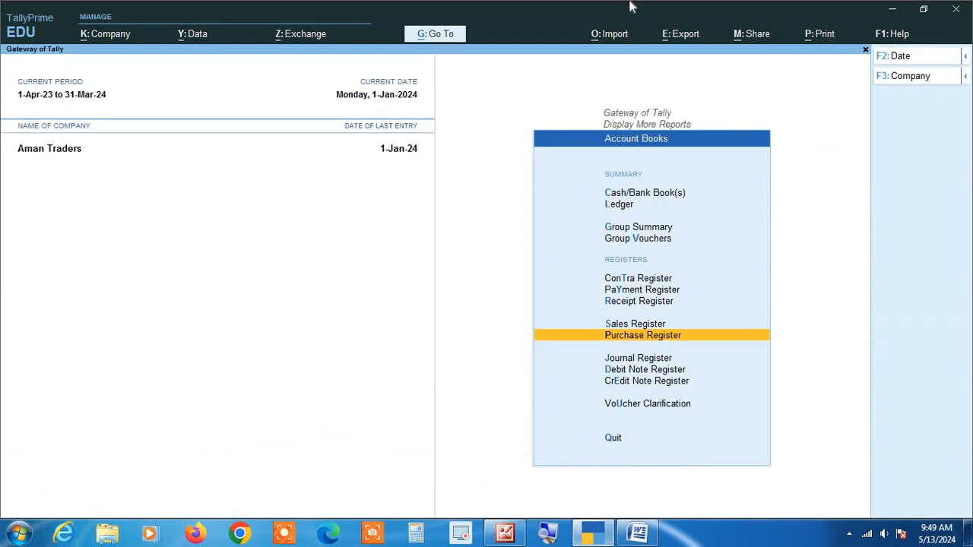
key("Escape")
key("Escape")
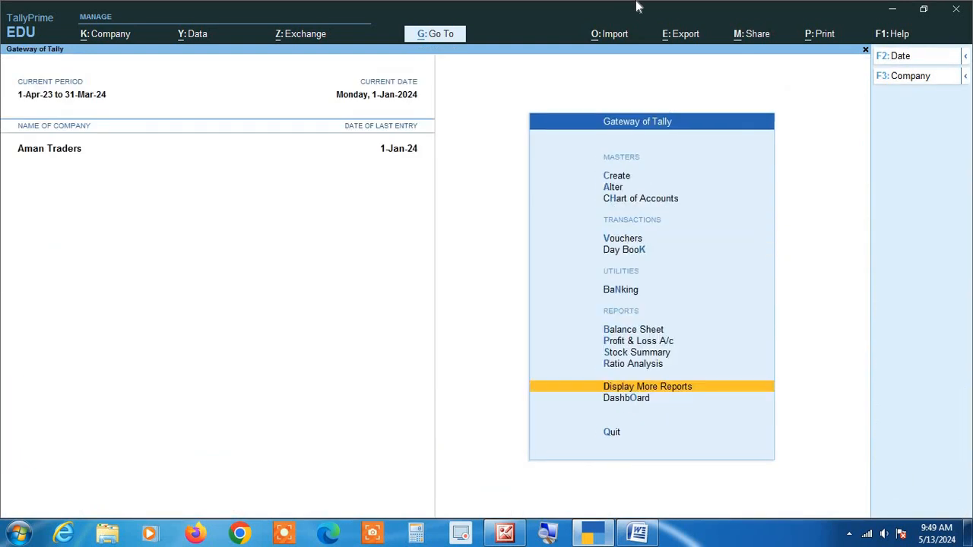
Go through Display More Reports and GST Reports to the GSTR-3B return, then come back to the Gateway of Tally
key("d")
key("g")
key("3")
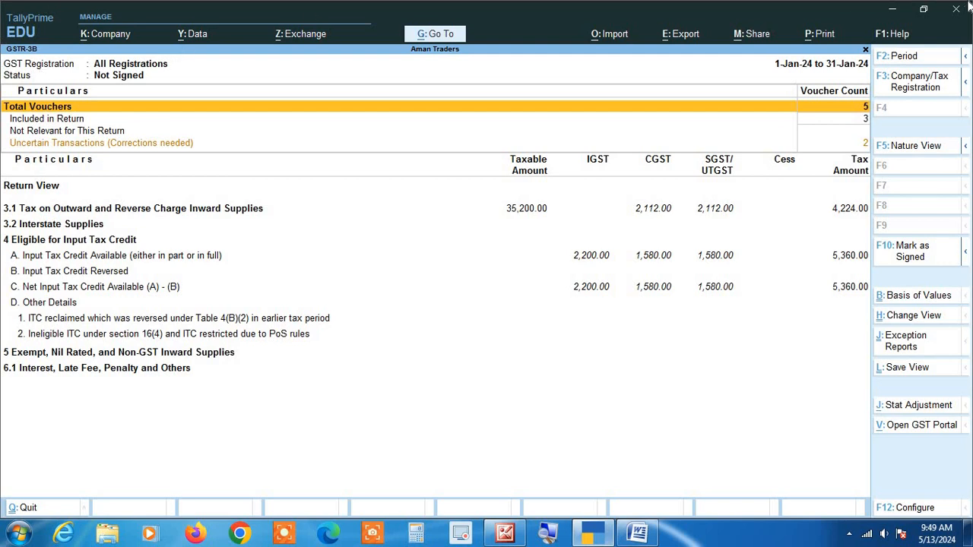
key("Escape")
key("Escape")
key("Escape")
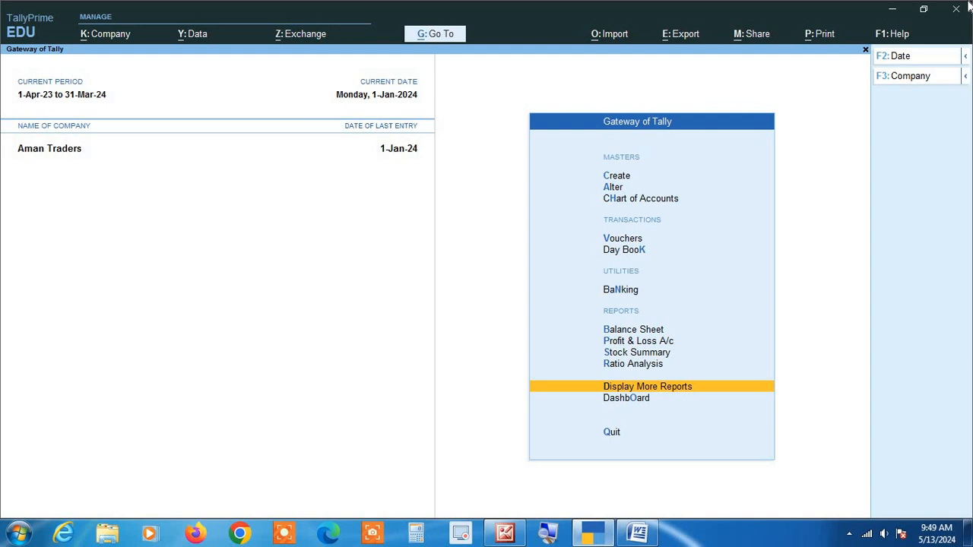
key("Up")
key("Up")
key("Up")
key("Up")
key("Up")
key("Up")
key("Up")
key("Up")
key("Up")
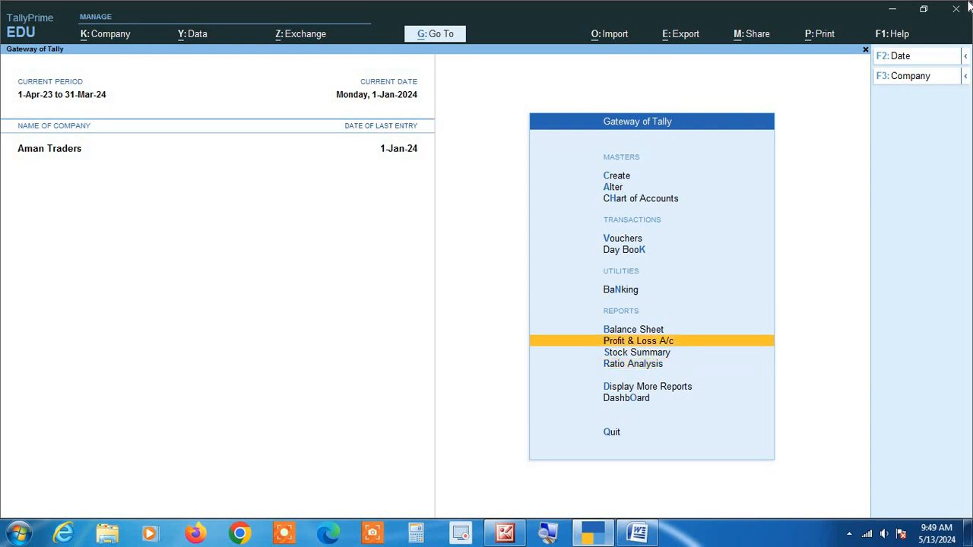
key("Up")
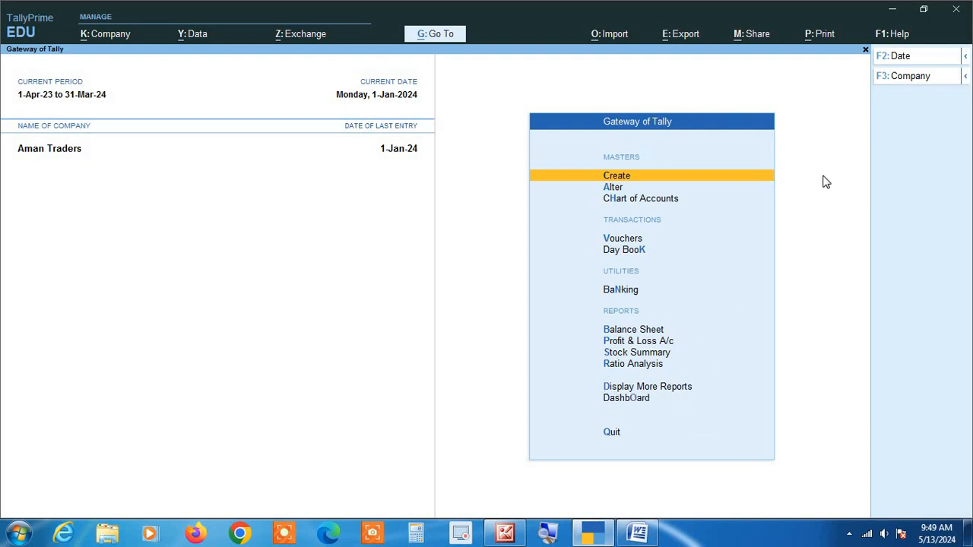
Open Display More Reports from the Gateway of Tally
key("Down")
key("Down")
key("Down")
key("Down")
key("Down")
key("Down")
key("Down")
key("Down")
key("Down")
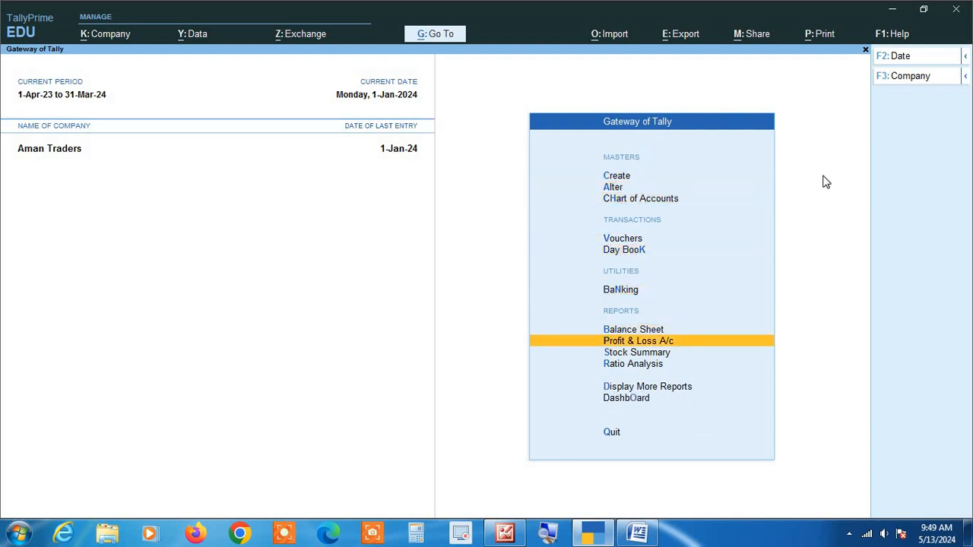
key("Down")
key("Down")
key("Up")
key("Return")
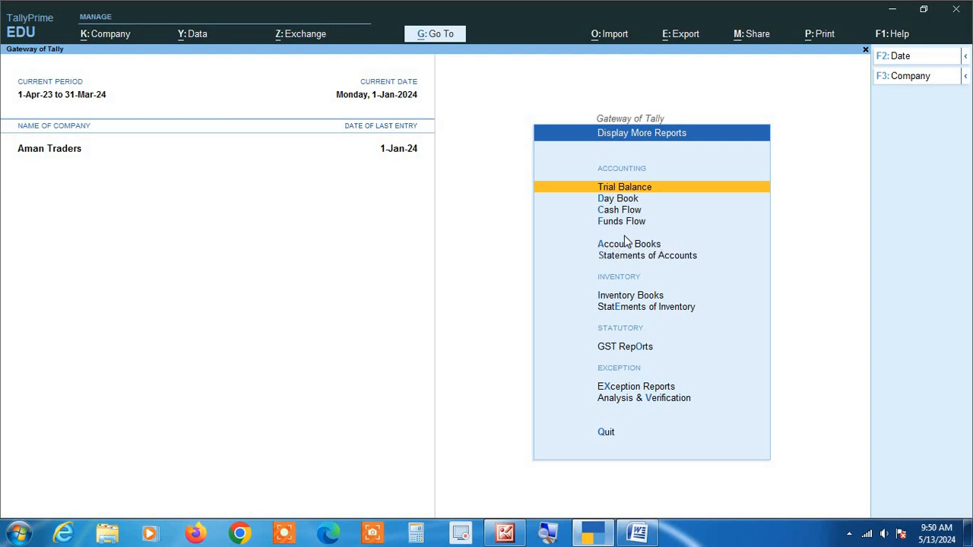
Open the ledger selection list under Account Books, then return to the Gateway of Tally
key("Down")
key("Down")
key("Down")
key("Down")
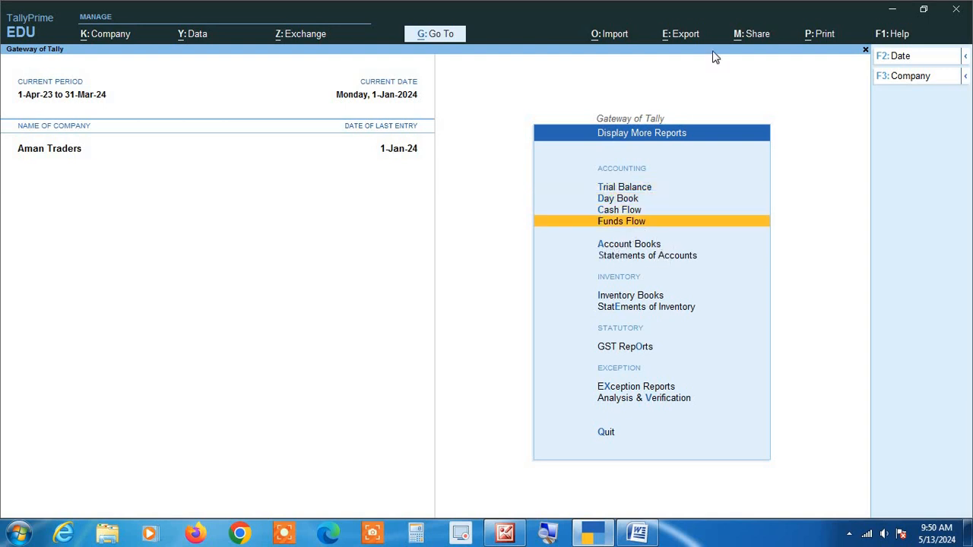
key("Return")
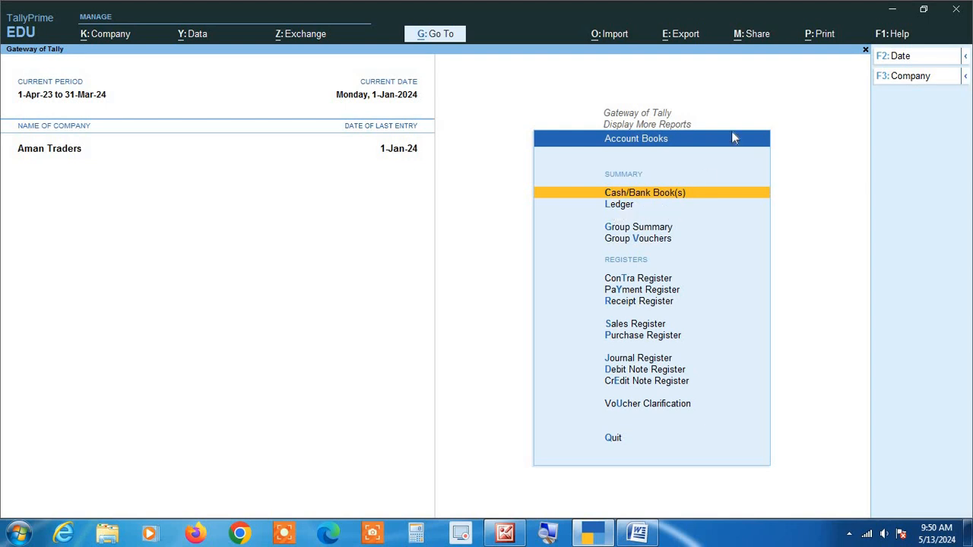
key("Down")
key("Return")
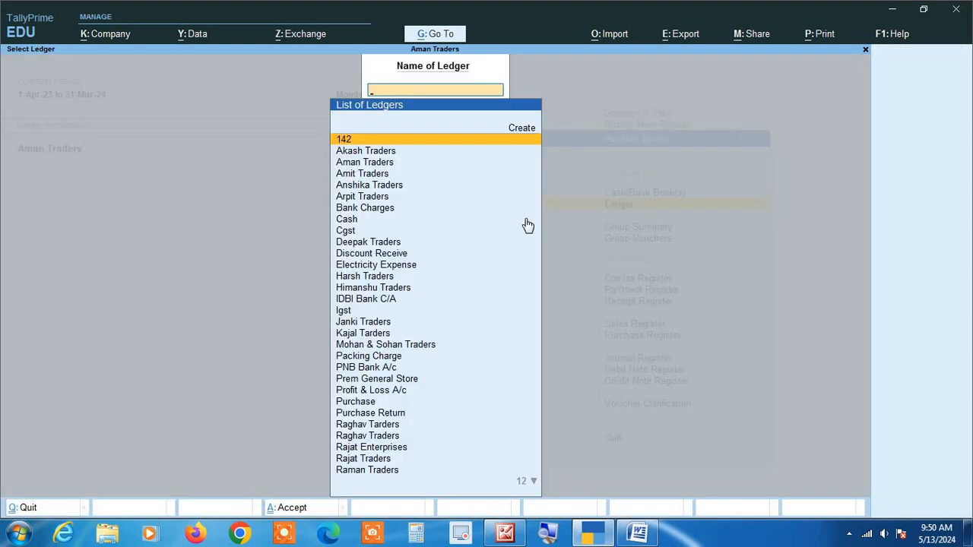
key("Escape")
key("Escape")
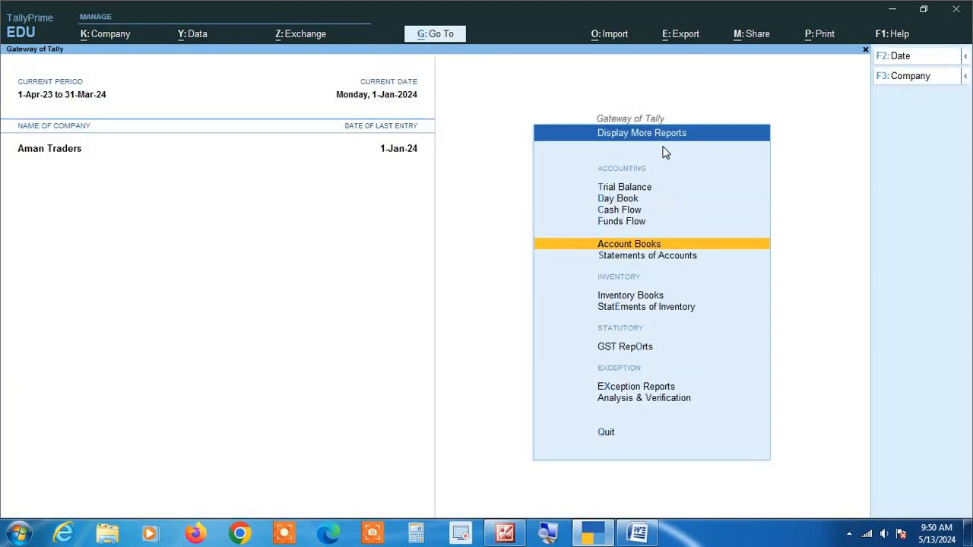
key("Escape")
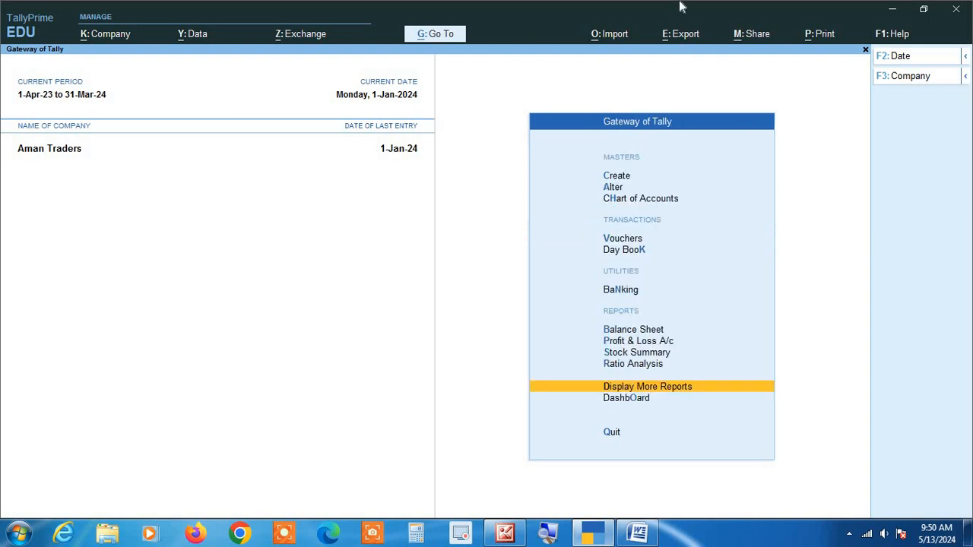
Go through Display More Reports and Account Books to the list of ledgers once more, then come back to the Gateway of Tally
key("Return")
key("Return")
key("Down")
key("Return")
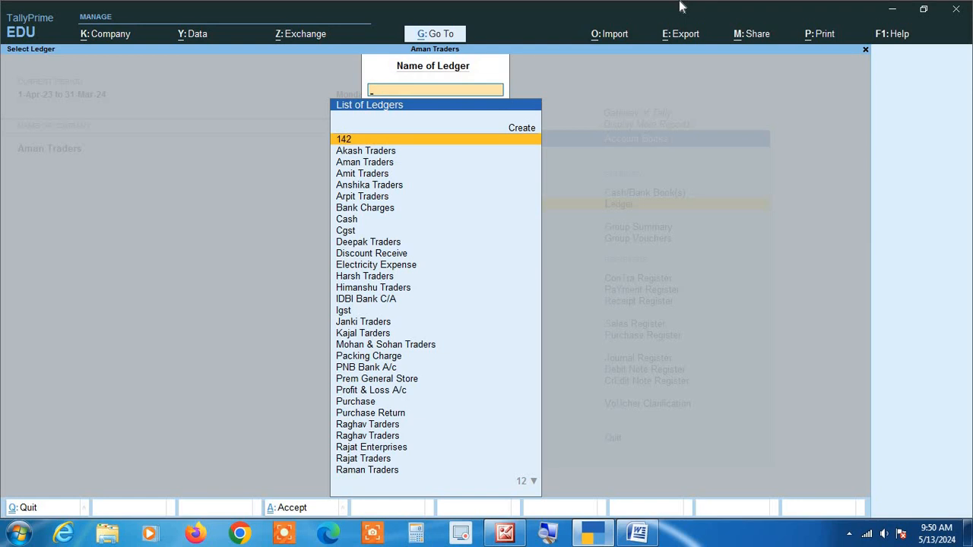
key("Escape")
key("Escape")
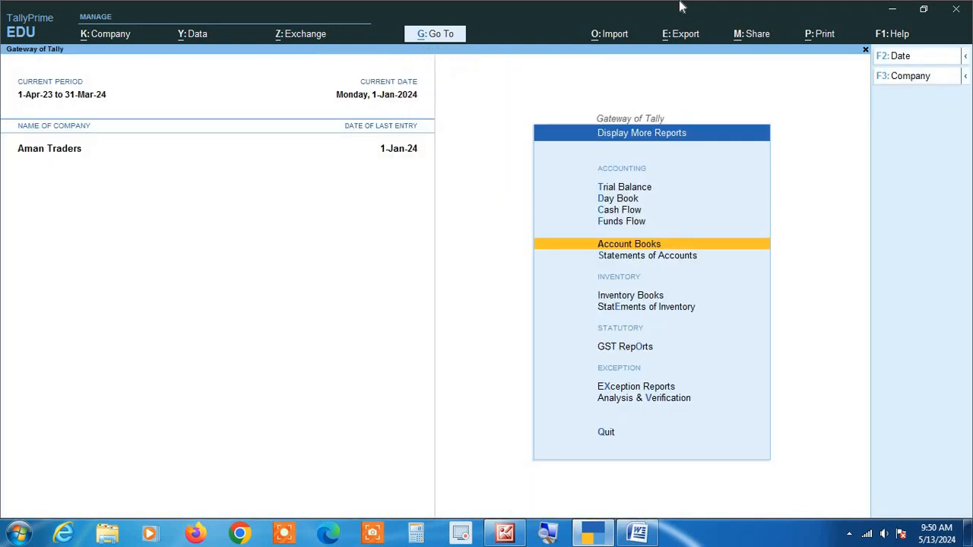
key("Escape")
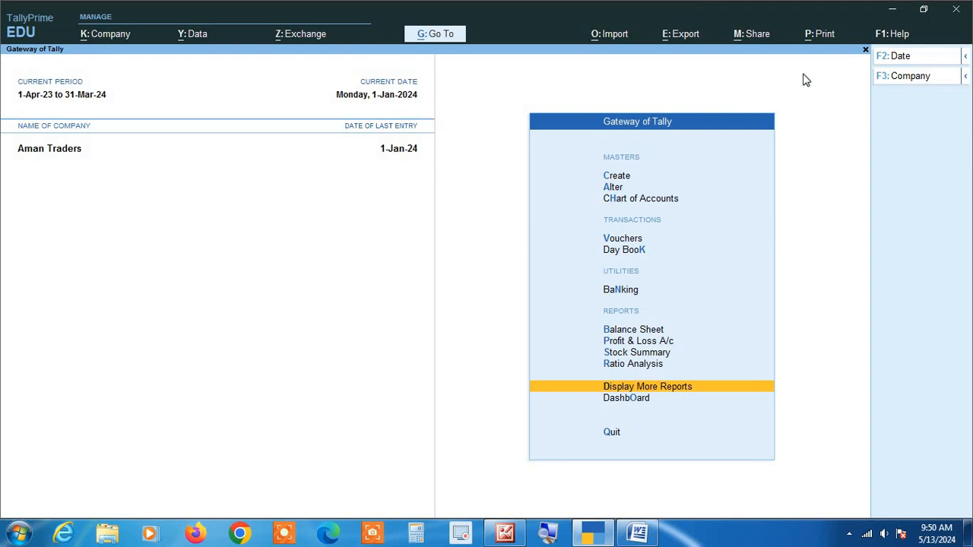
Open voucher creation directly from the Gateway of Tally, then quit it without entering anything
key("Down")
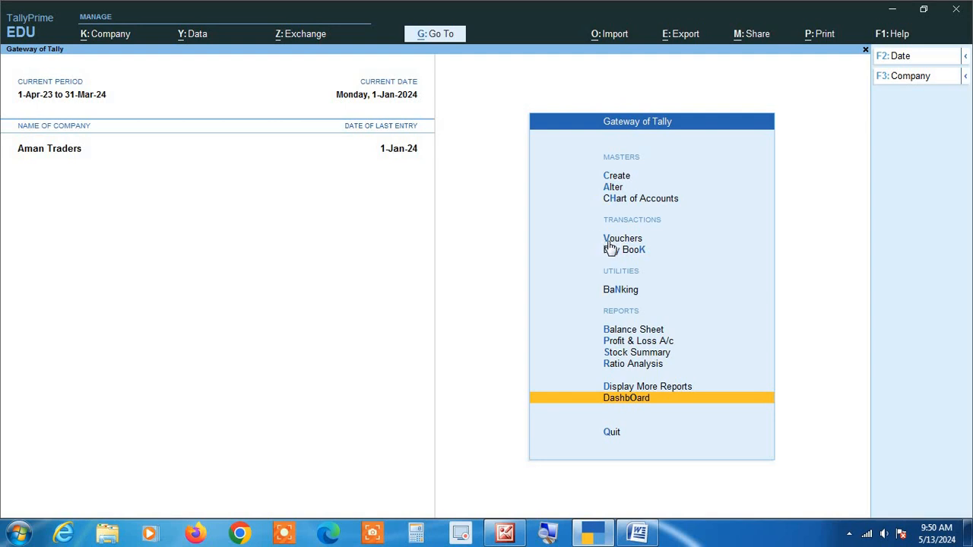
key("v")
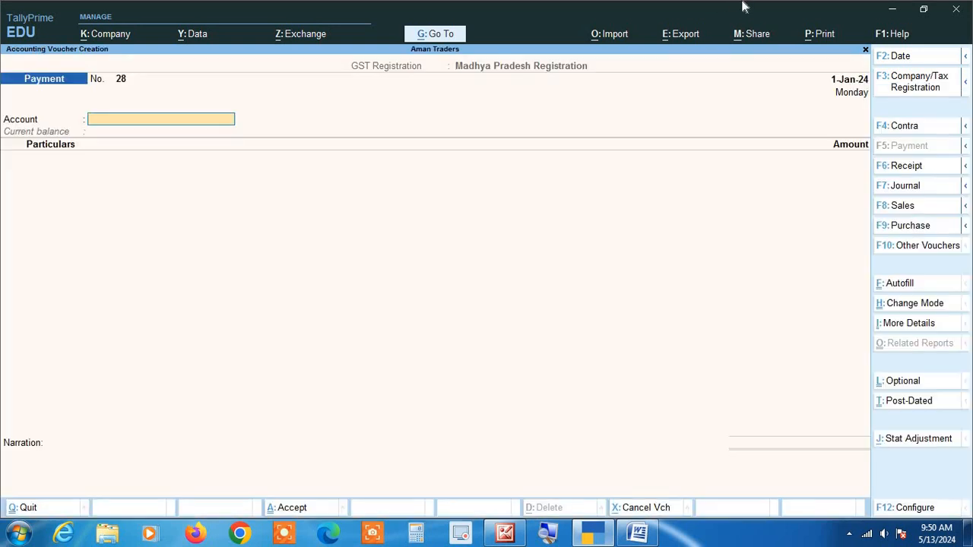
key("Escape")
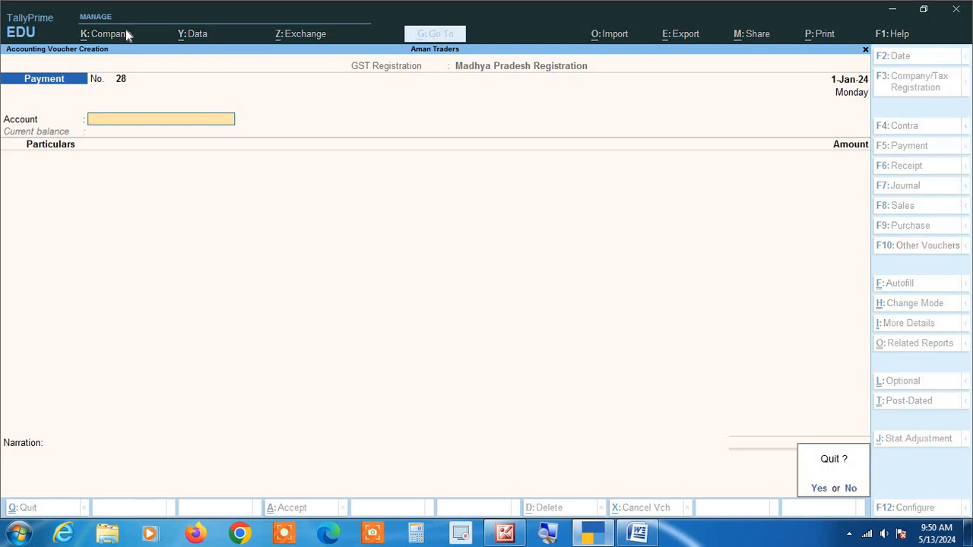
key("y")
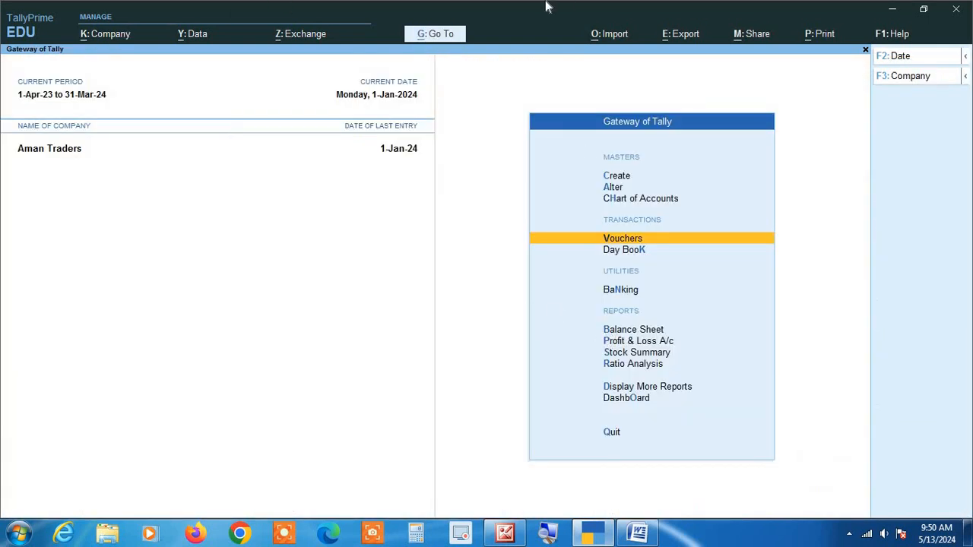
View the Balance Sheet and the Stock Summary directly from the Gateway of Tally, returning to it after each report
key("b")
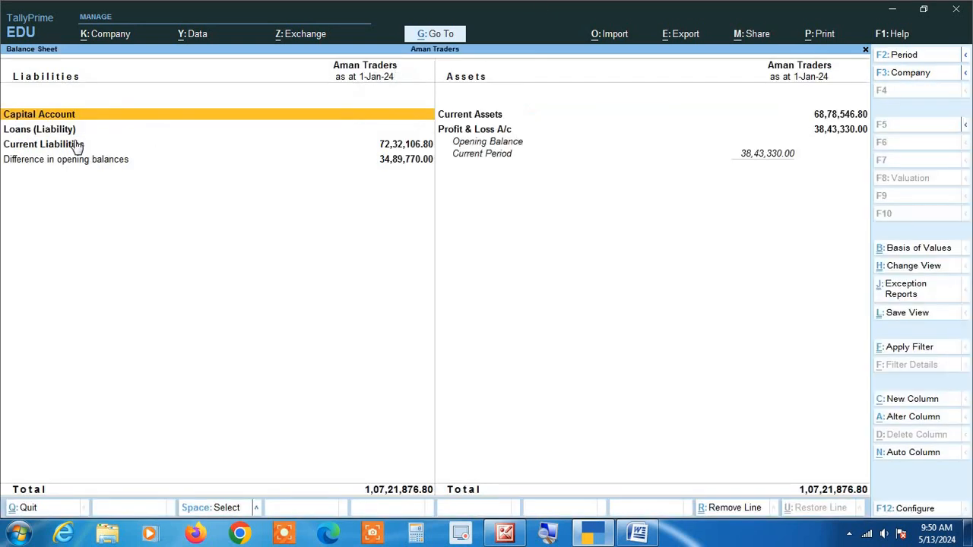
key("Escape")
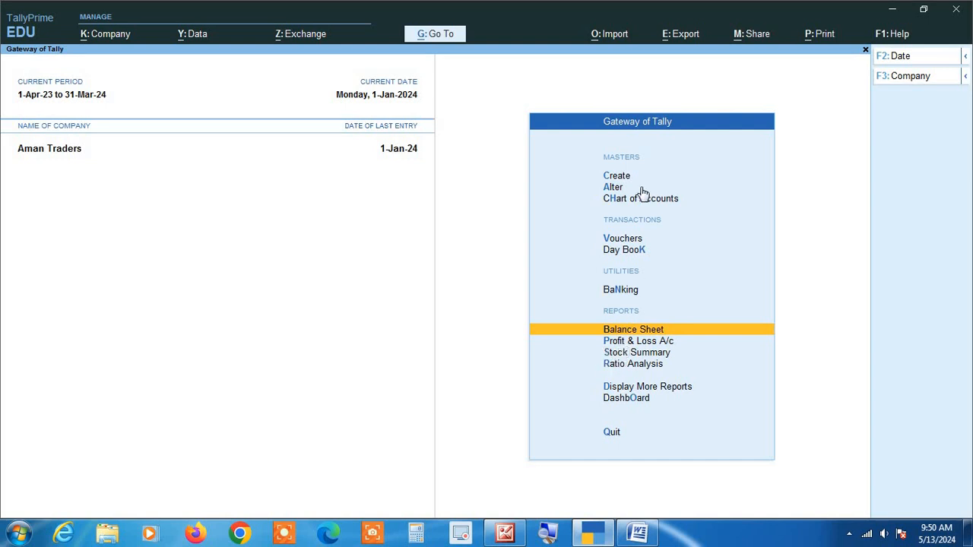
key("s")
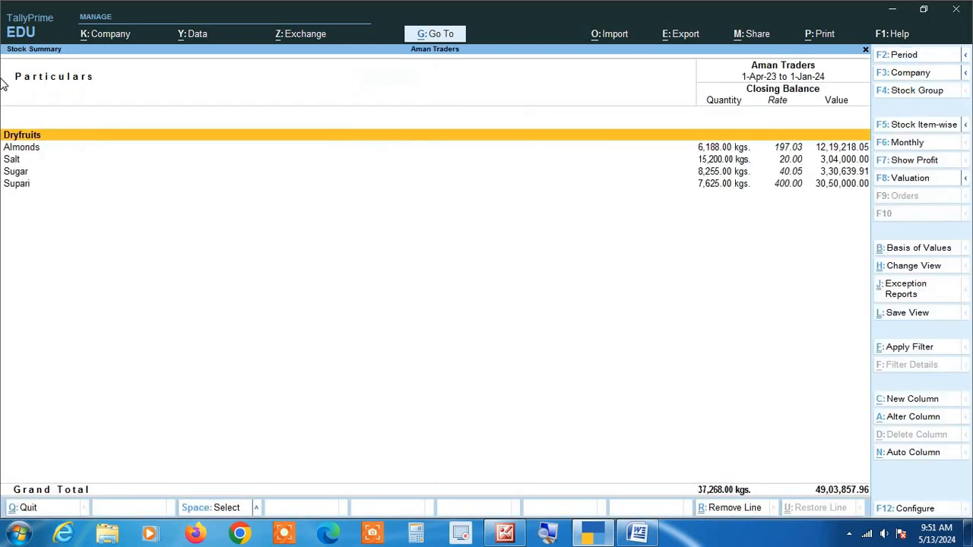
key("Escape")
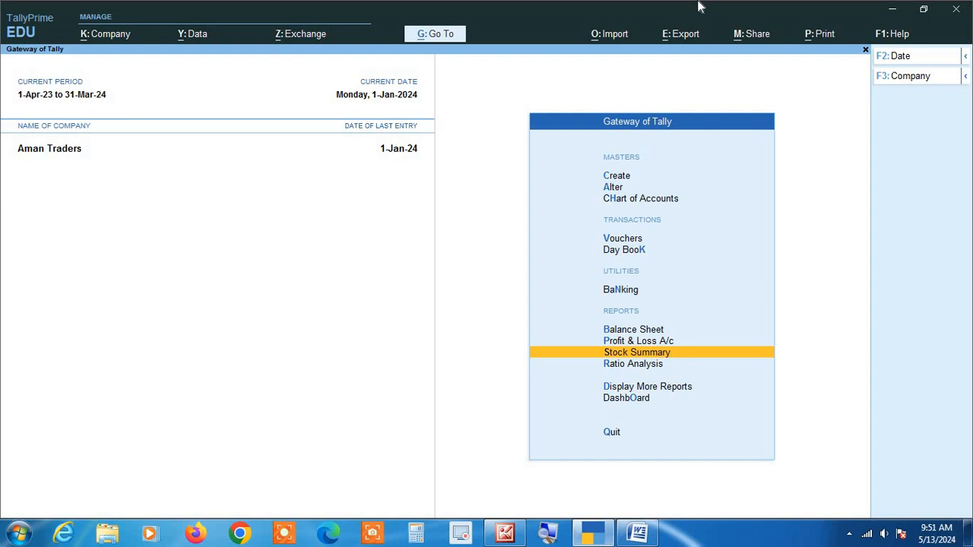
View the Day Book, then return to the Gateway of Tally
key("Up")
key("Up")
key("Up")
key("Up")
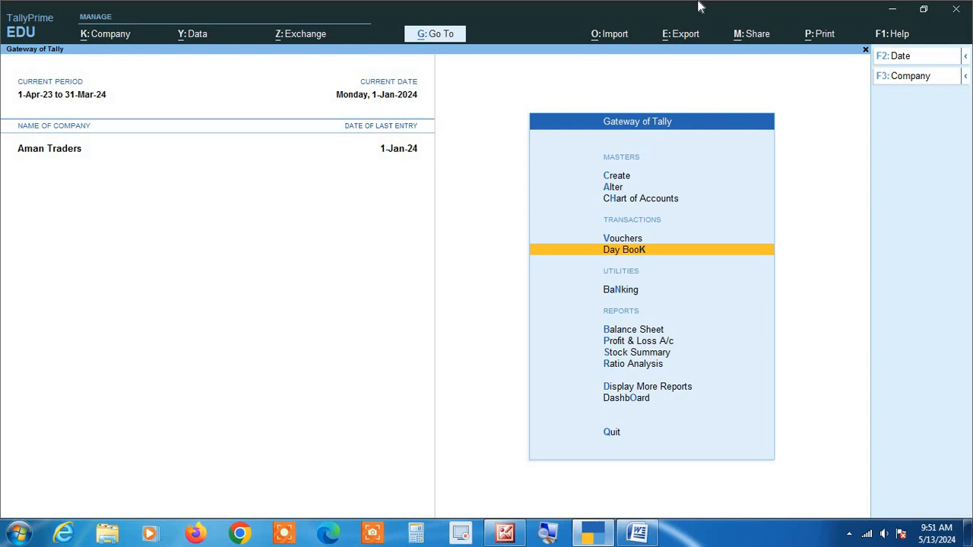
key("Return")
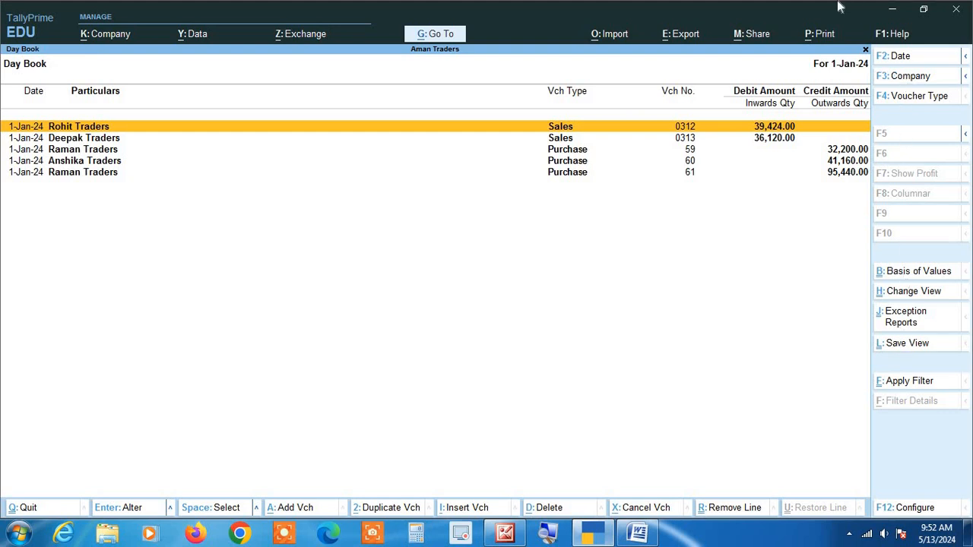
key("Escape")
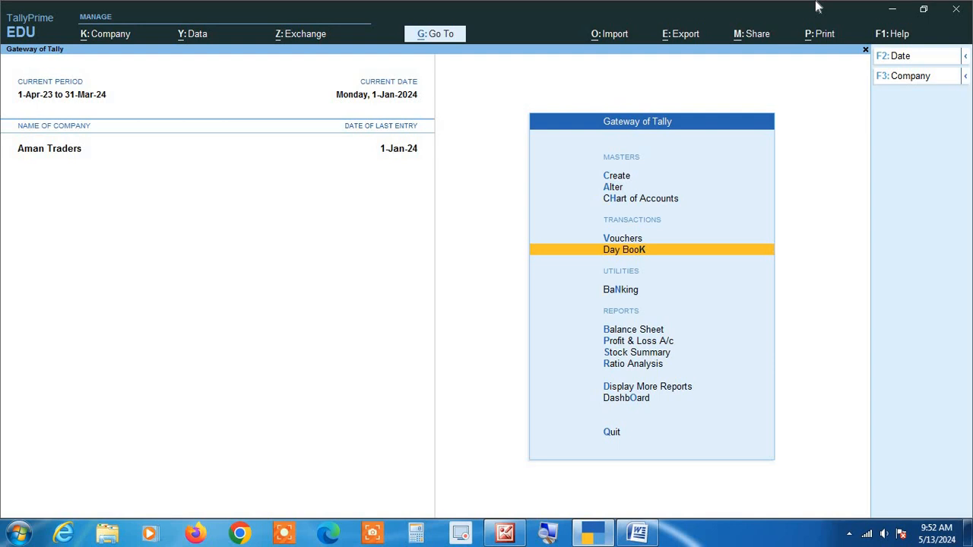
View the August purchase vouchers from the Purchase Register under Account Books, then return to the Gateway of Tally
key("d")
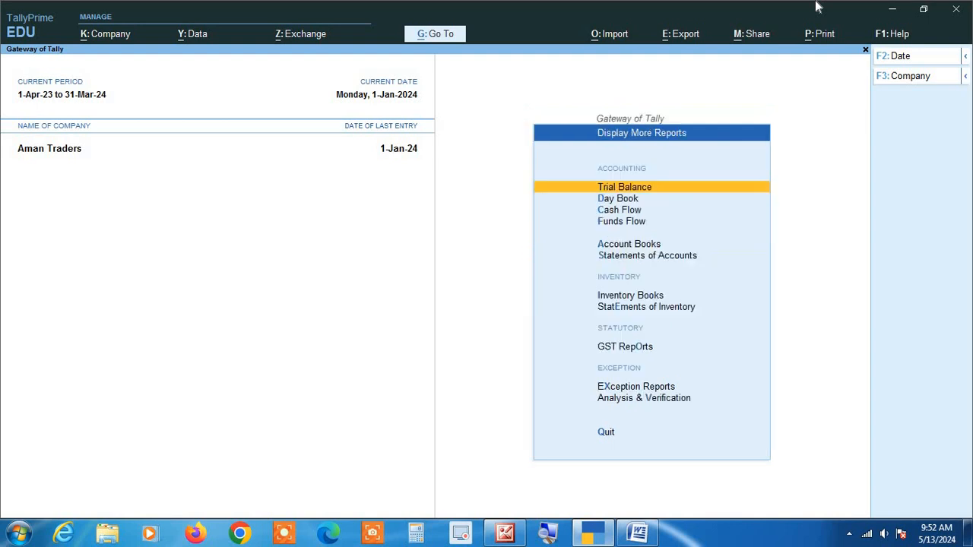
key("a")
key("u")
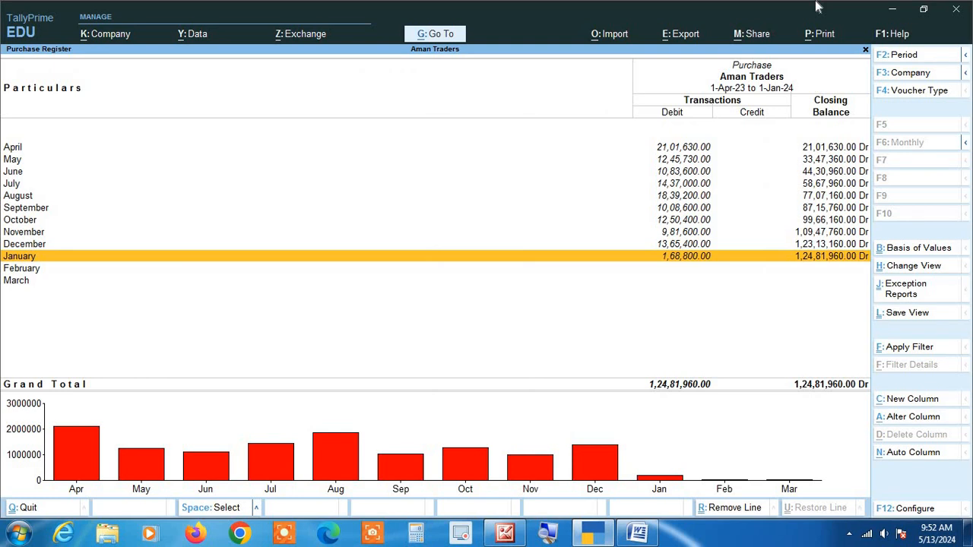
key("Up")
key("Up")
key("Up")
key("Up")
key("Up")
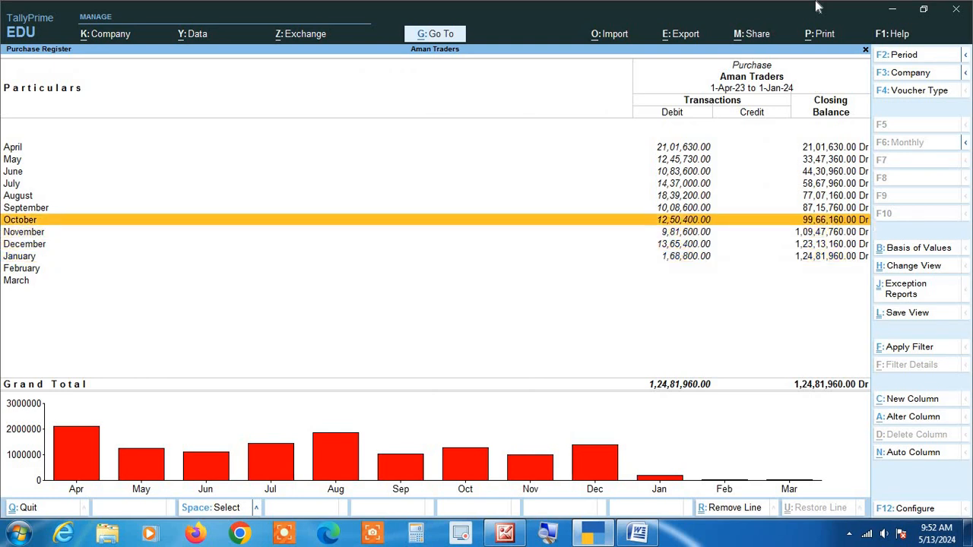
key("Return")
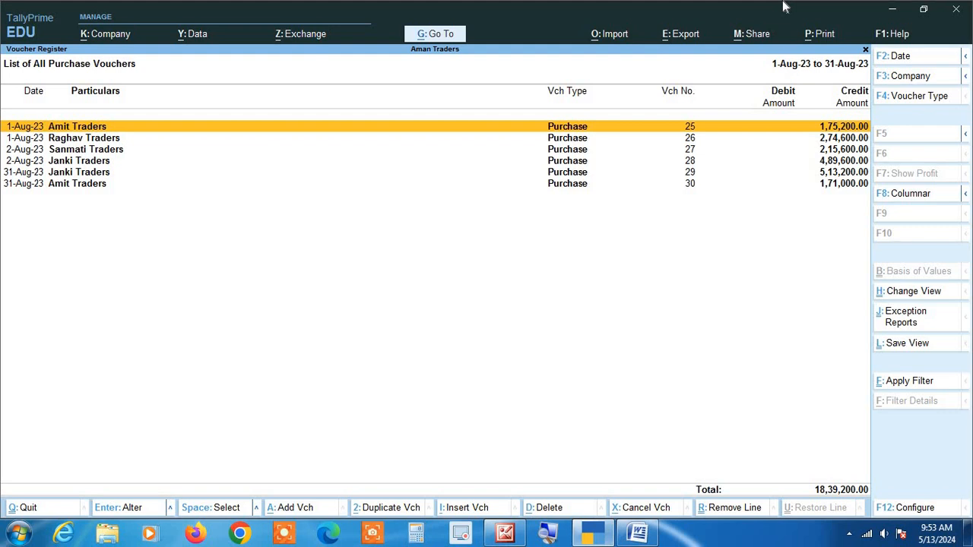
key("Escape")
key("Escape")
key("Escape")
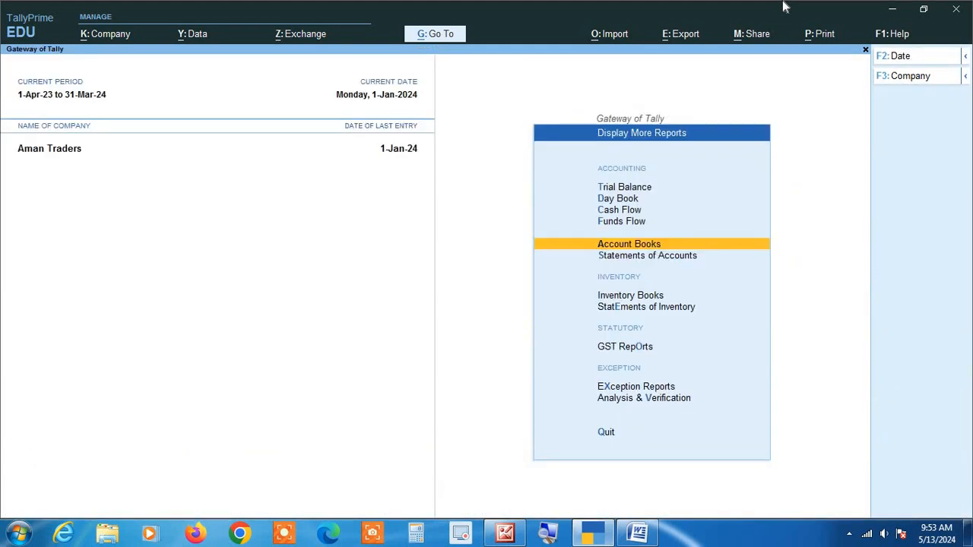
key("Escape")
Open the ledger vouchers of Deepak Traders through Display More Reports and Account Books
key("Return")
key("Return")
key("Down")
key("Return")
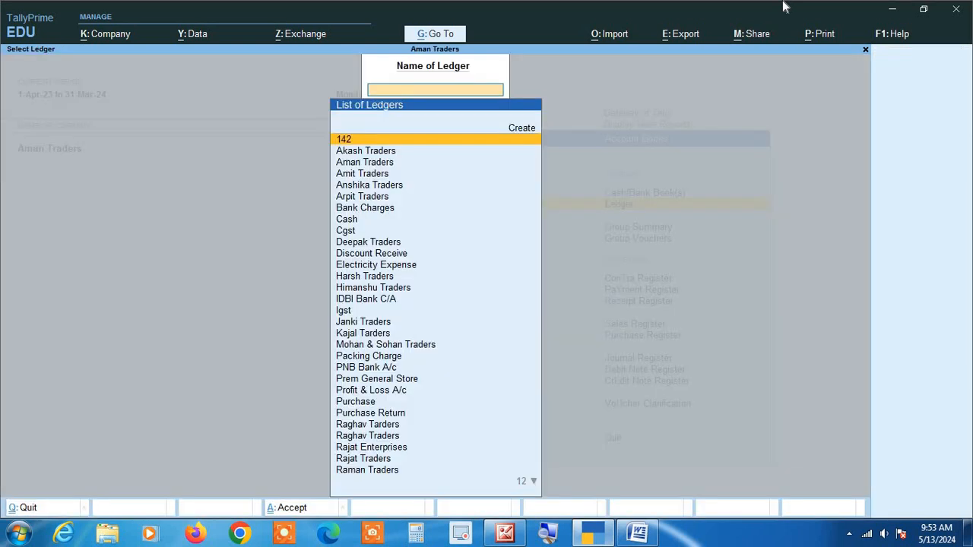
type("Dee")
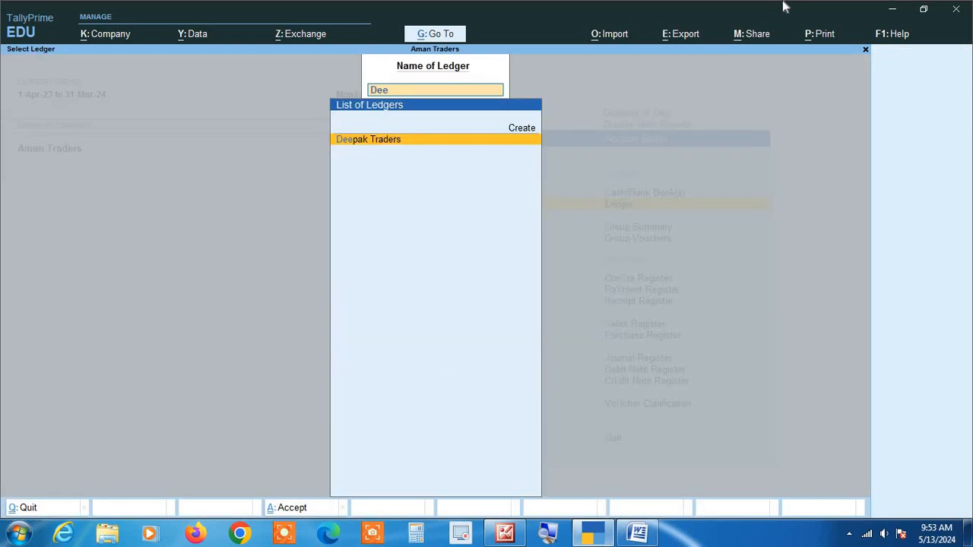
key("Return")
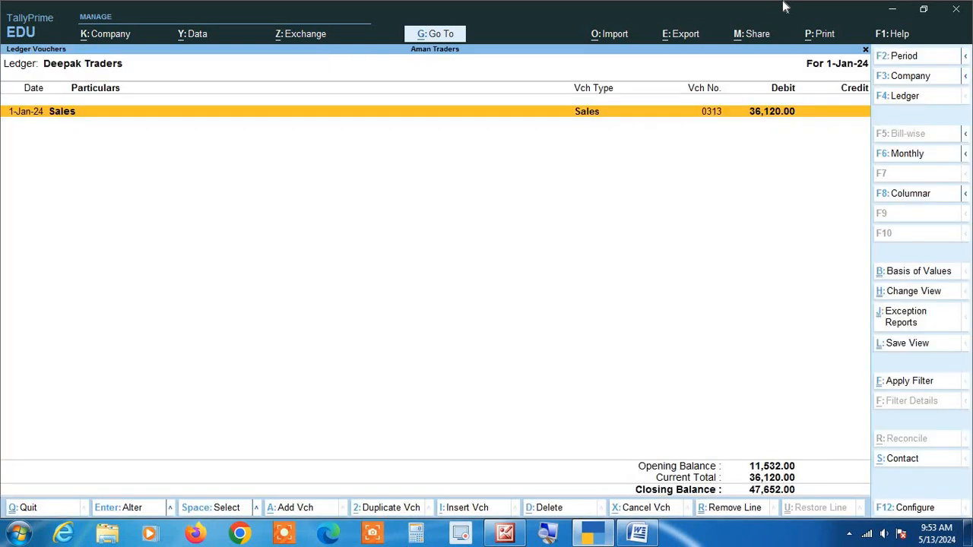
Set the ledger report's period from 1-4-2023 to 31-3-2024
key("alt+F2")
type("1")
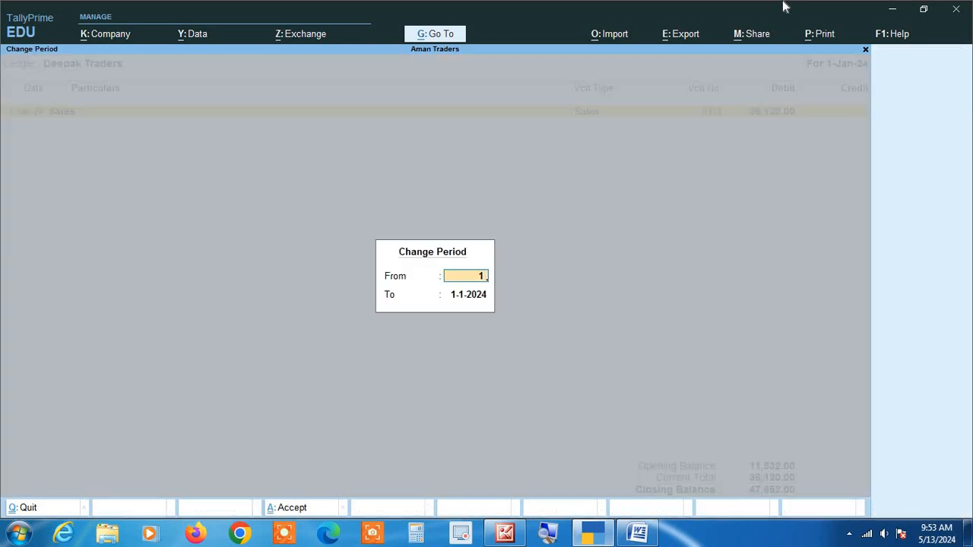
type("-4")
key("Return")
type("31 3")
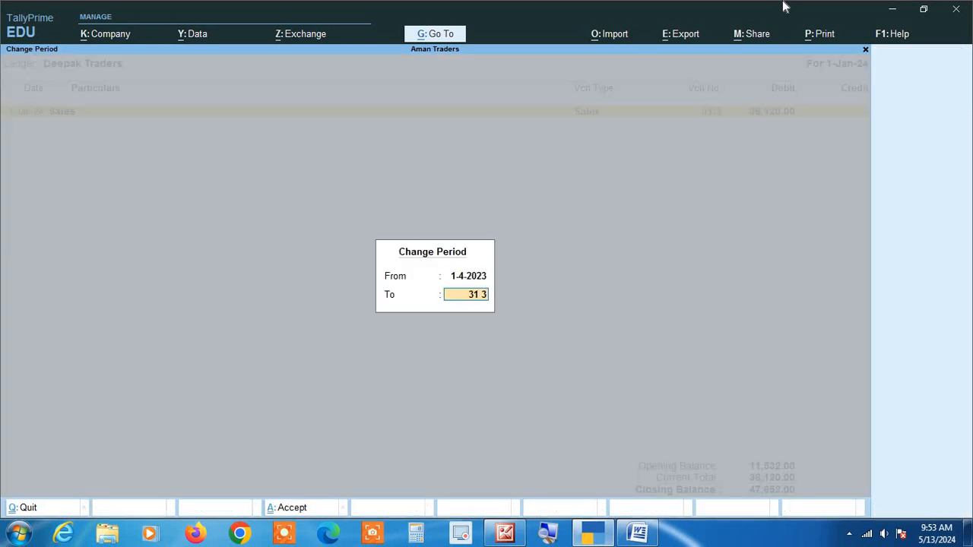
key("Return")
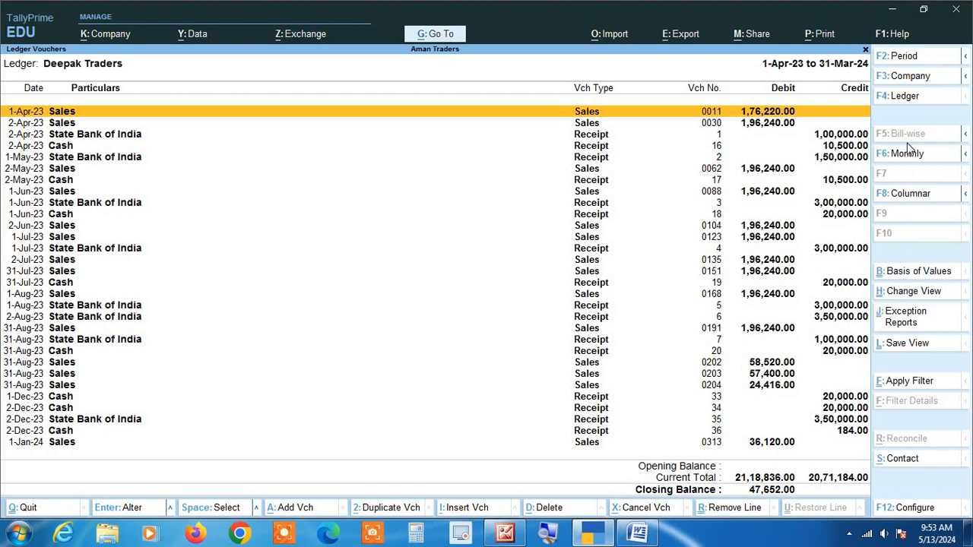
Look at the ledger report's Basis of Values and Change Period options, closing each without changes
left_click(911, 275)
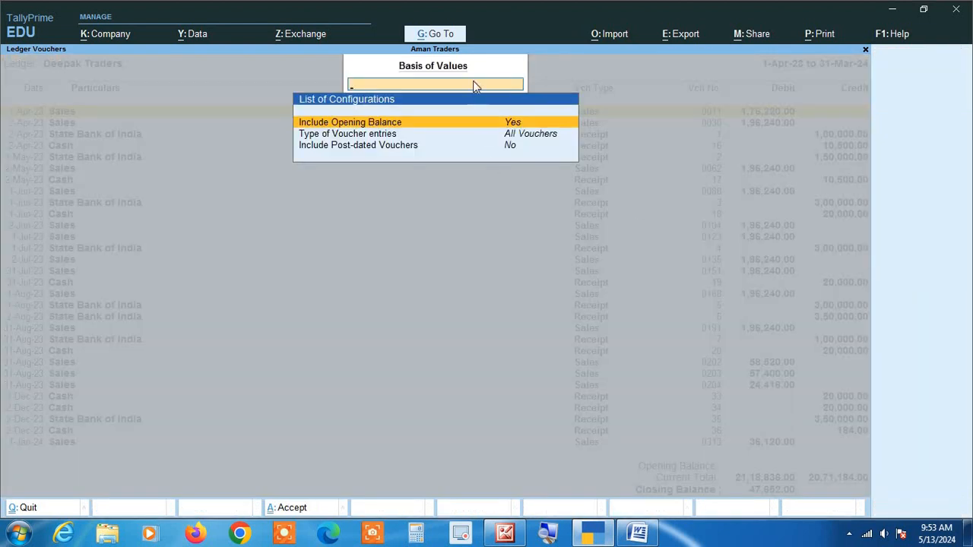
key("Escape")
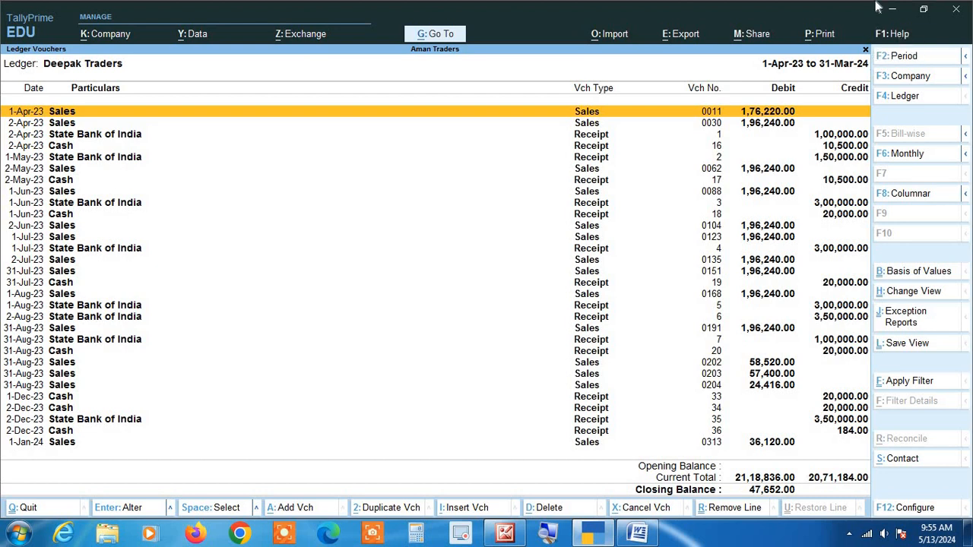
key("F2")
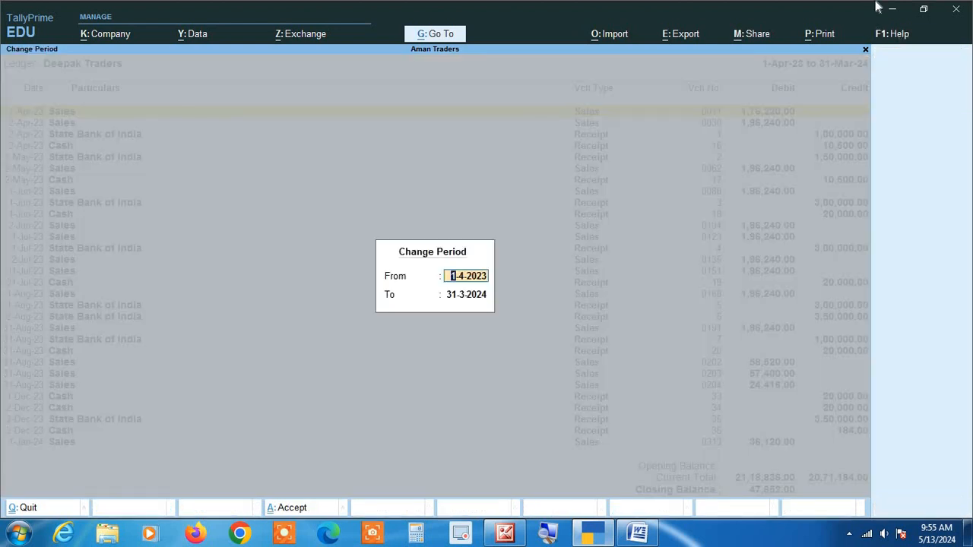
key("Escape")
key("Escape")
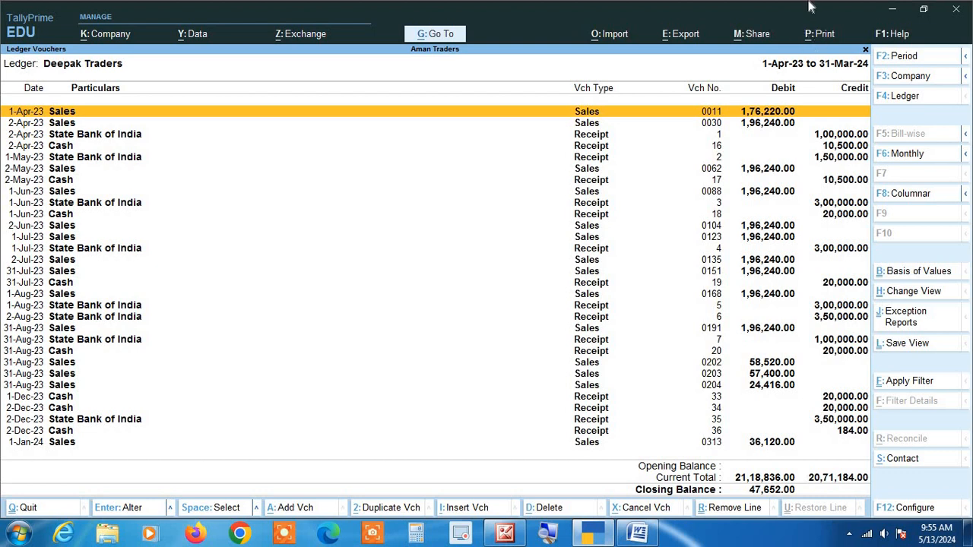
Look at the ledger report's Print options and its Basis of Values list, closing each without changes
key("alt+p")
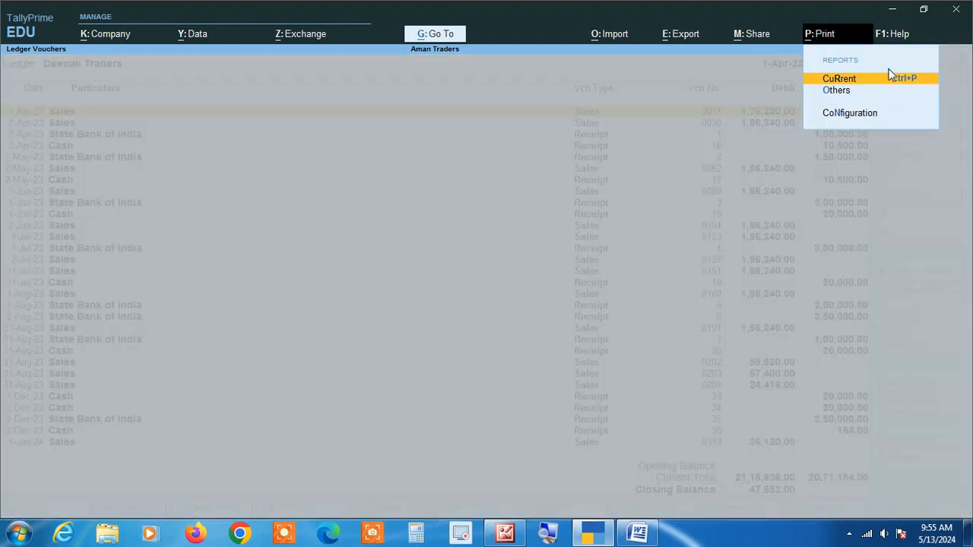
key("Escape")
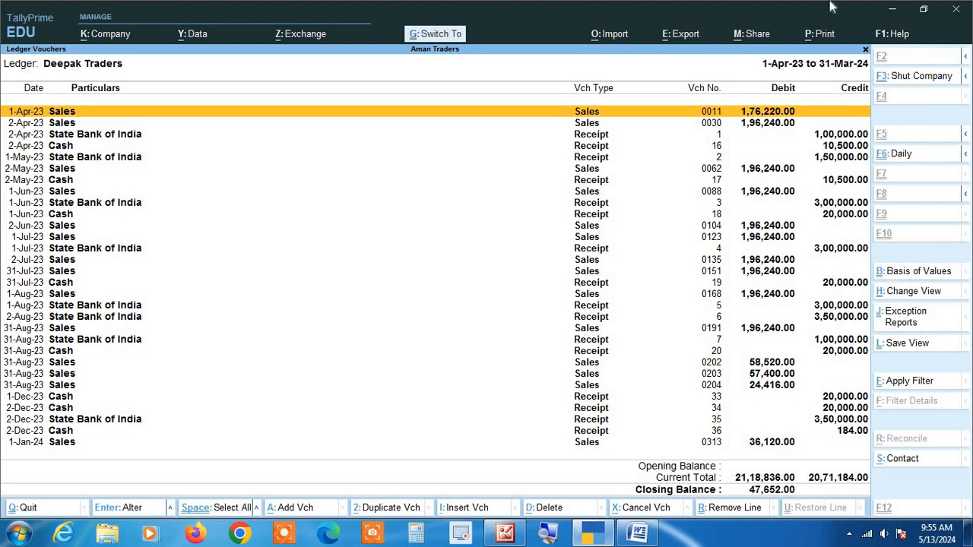
key("ctrl+b")
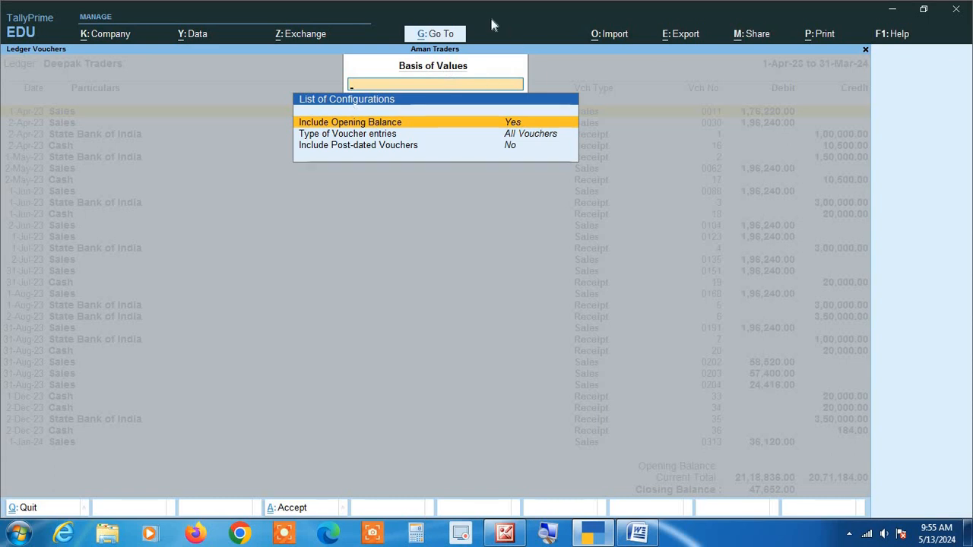
key("Escape")
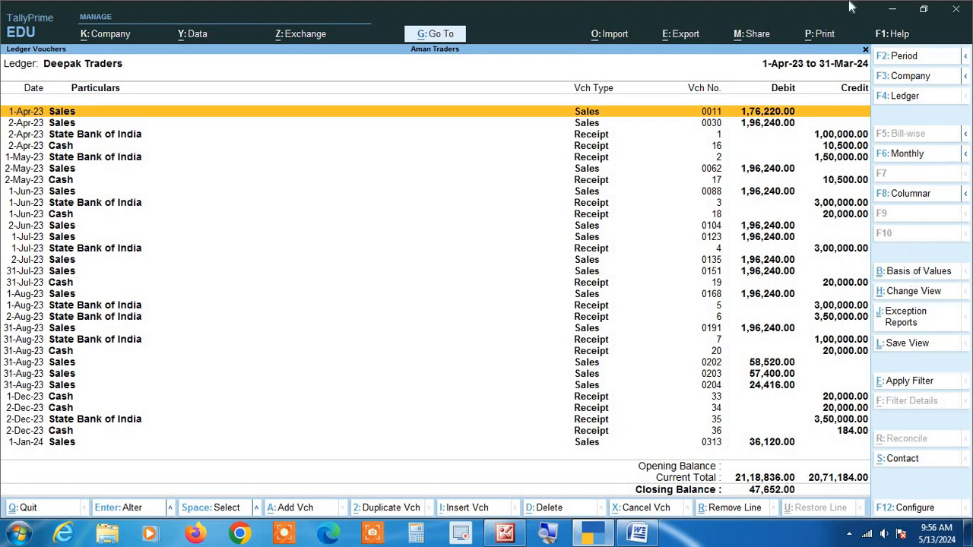
In the ledger report's Basis of Values, set Type of Voucher entries to Credit Entries Only and accept
key("ctrl+b")
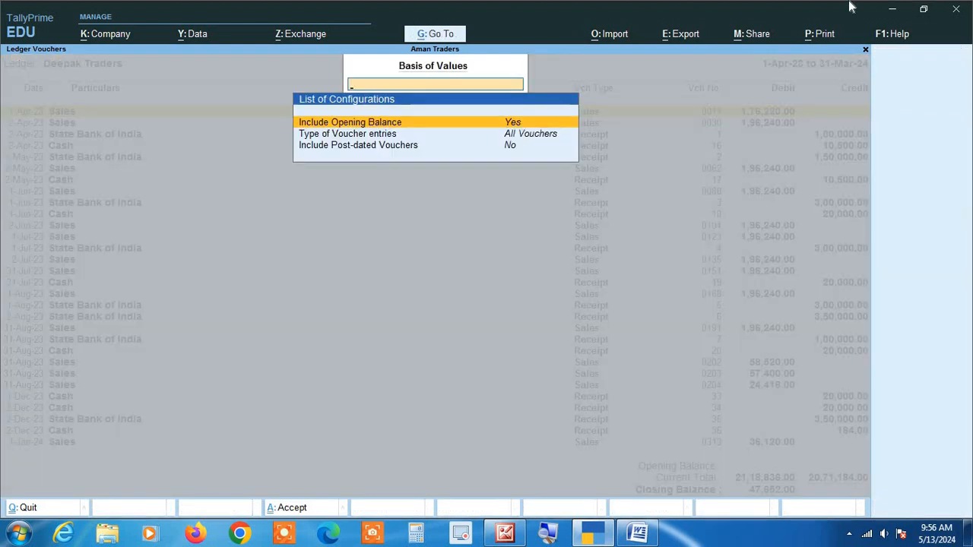
key("Down")
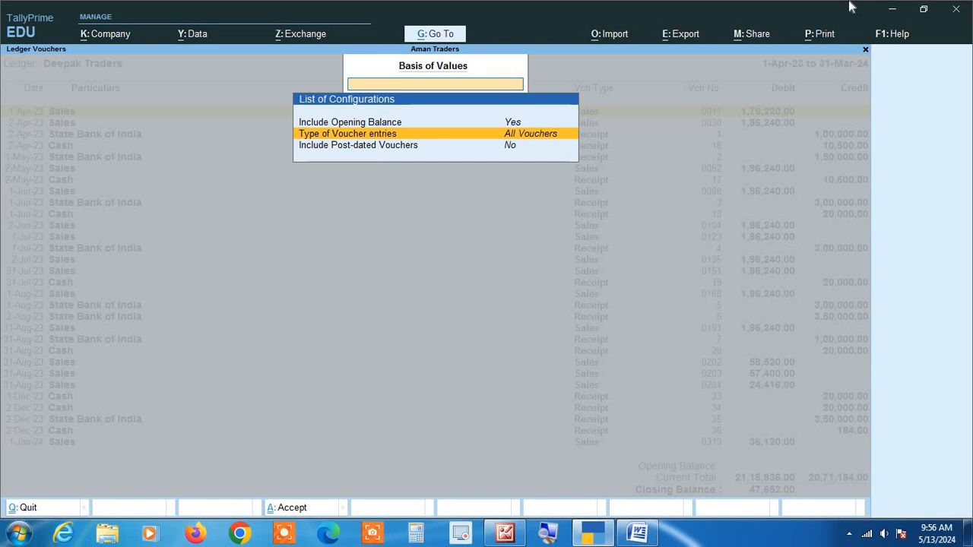
key("Return")
key("Down")
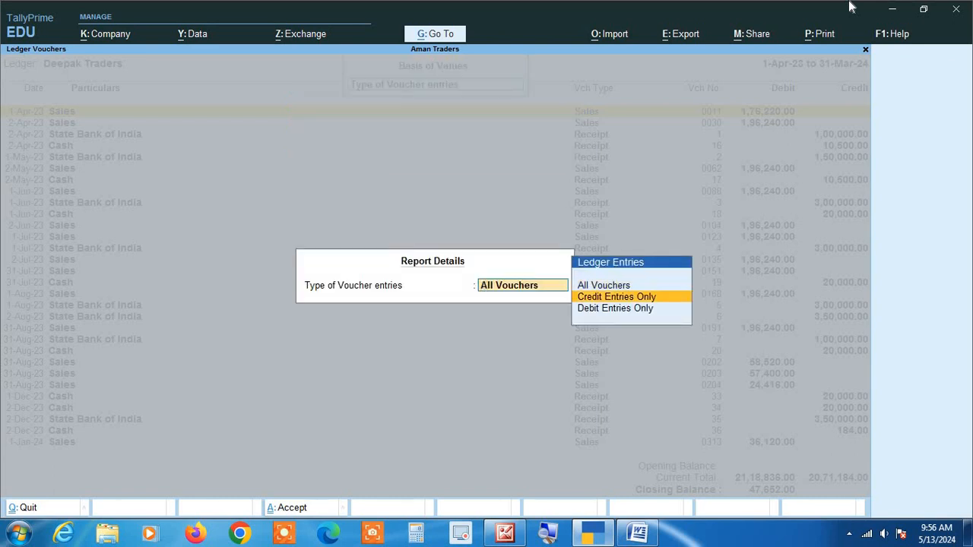
key("Return")
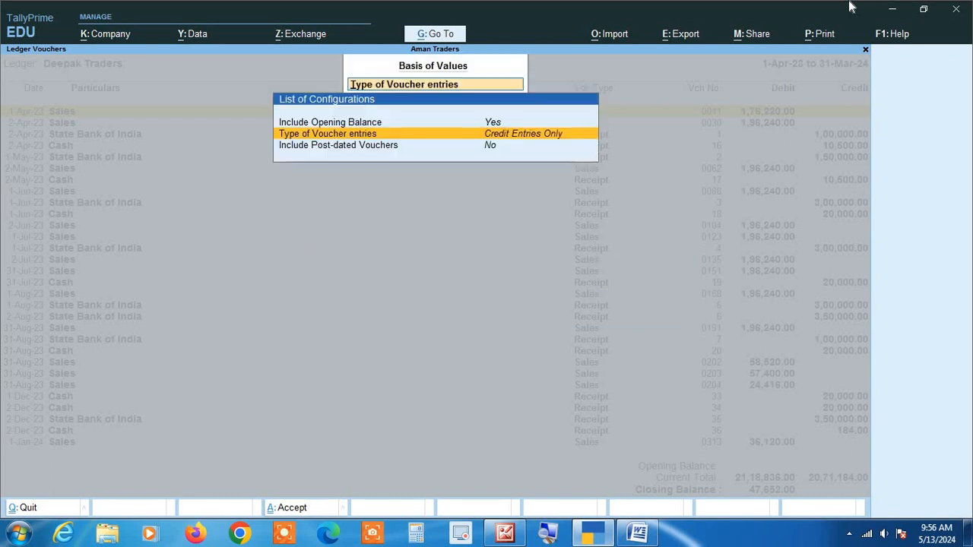
key("ctrl+a")
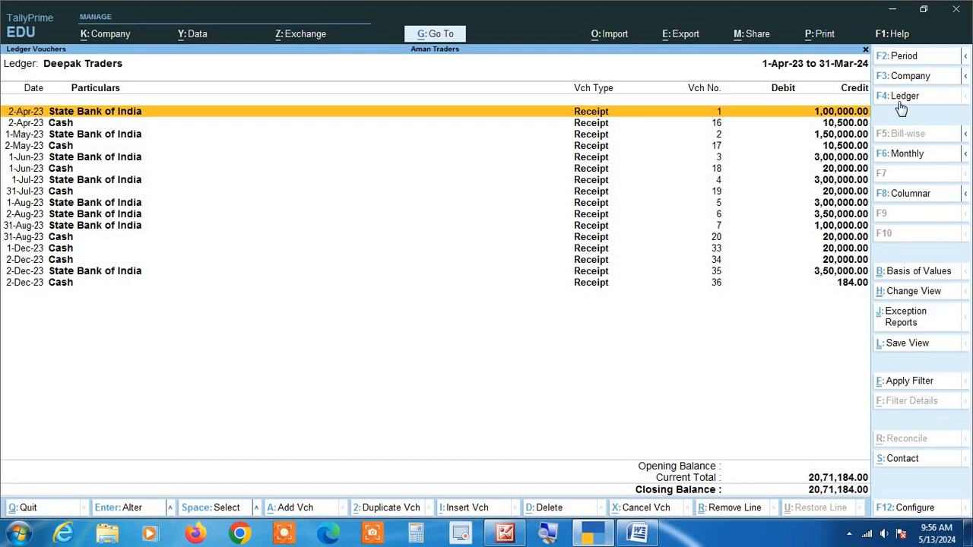
Leave the ledger report and return to the Gateway of Tally
key("Escape")
key("Escape")
key("Escape")
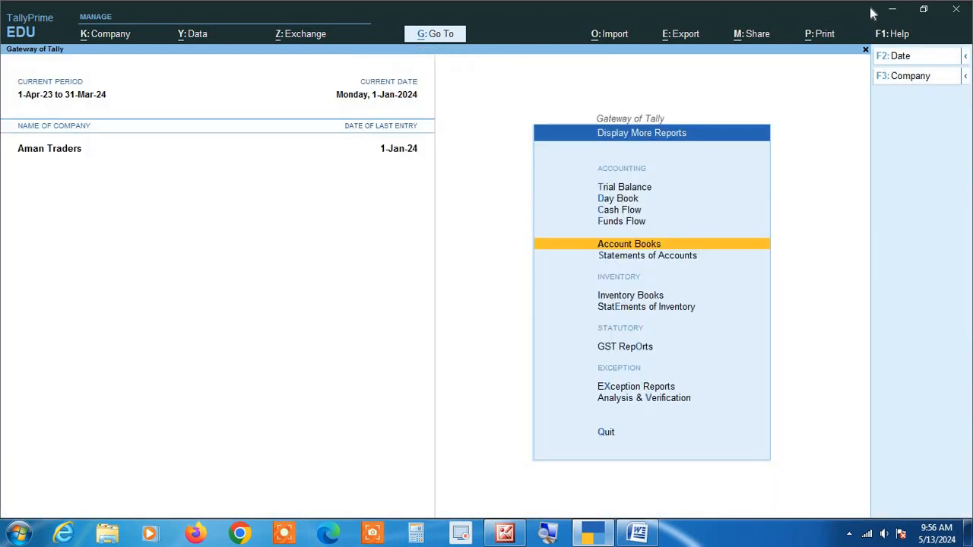
key("Escape")
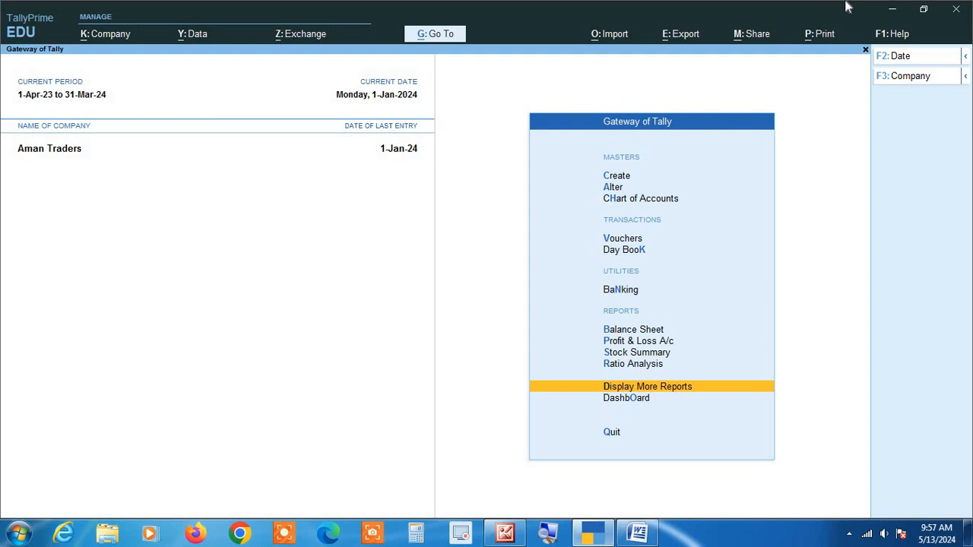
Open the Ledger Creation form from the Create masters list
key("Up")
key("Up")
key("Up")
key("Up")
key("Up")
key("Up")
key("Up")
key("Up")
key("Up")
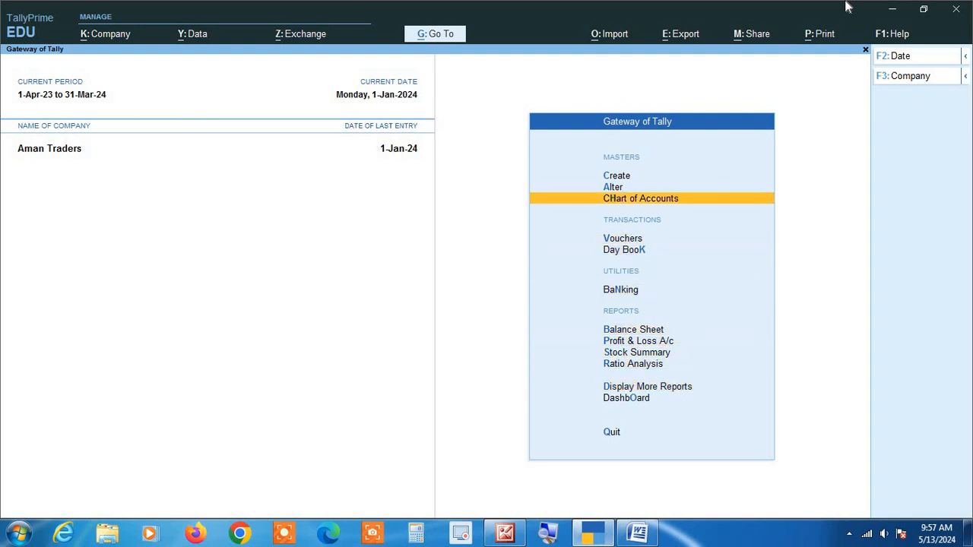
key("Up")
key("Return")
key("Down")
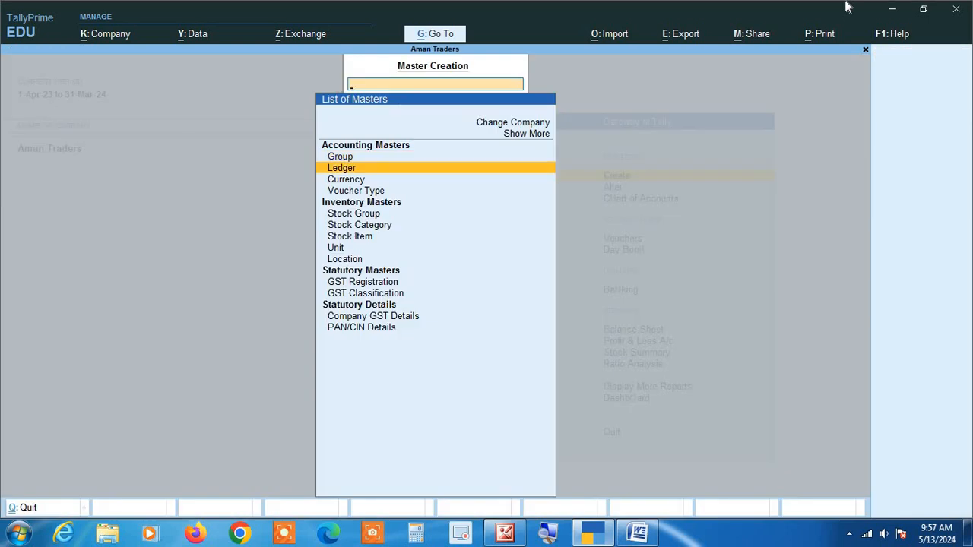
key("Return")
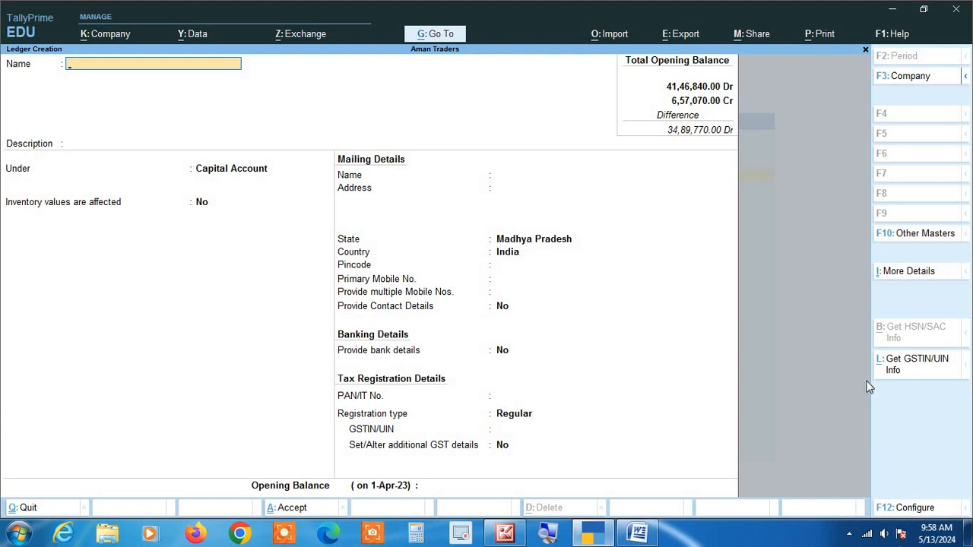
Look through the first General Details settings of the ledger creation configuration and close it without changes
key("F12")
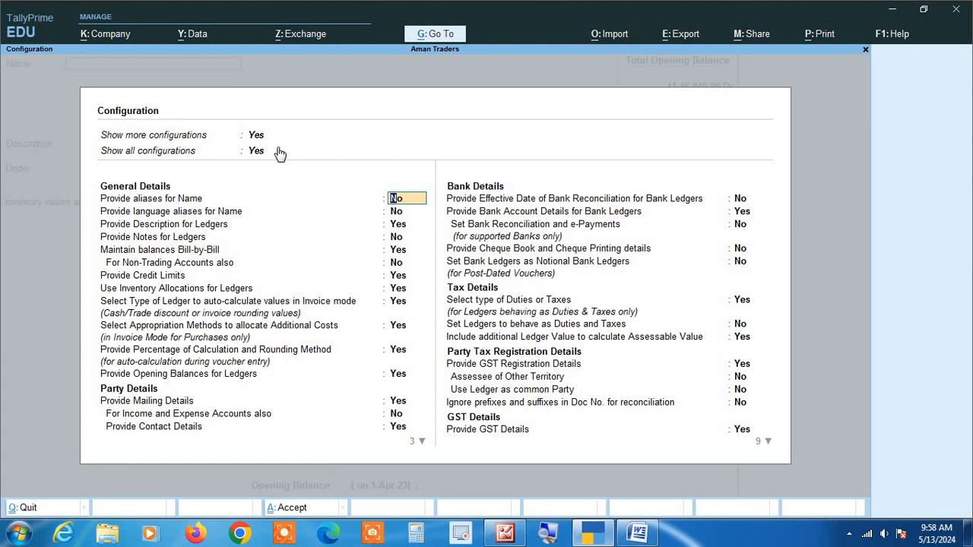
left_click(549, 536)
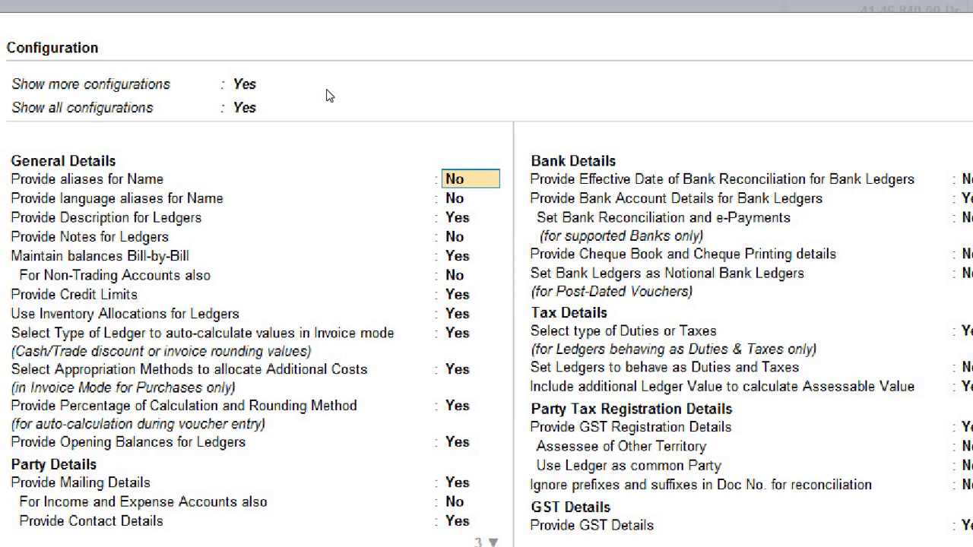
key("Return")
key("Return")
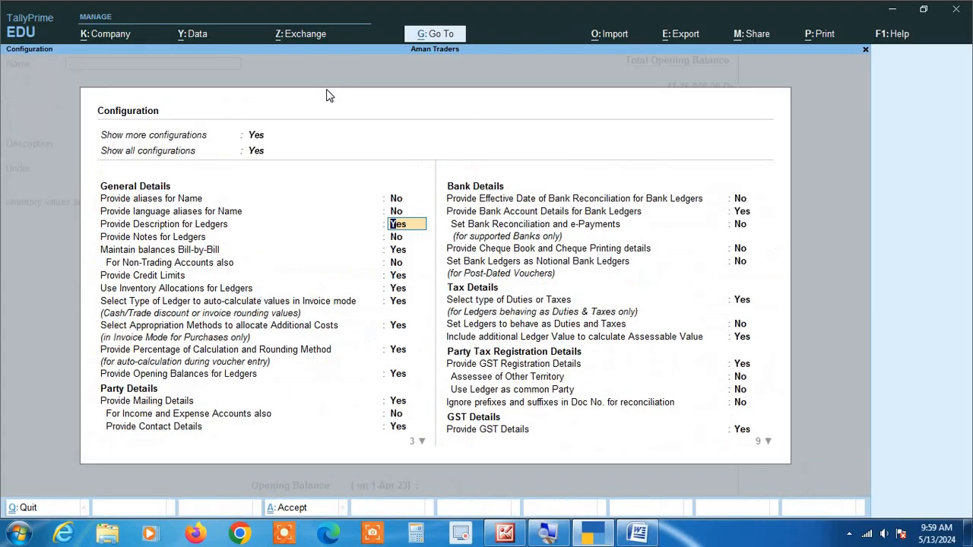
key("Up")
key("Up")
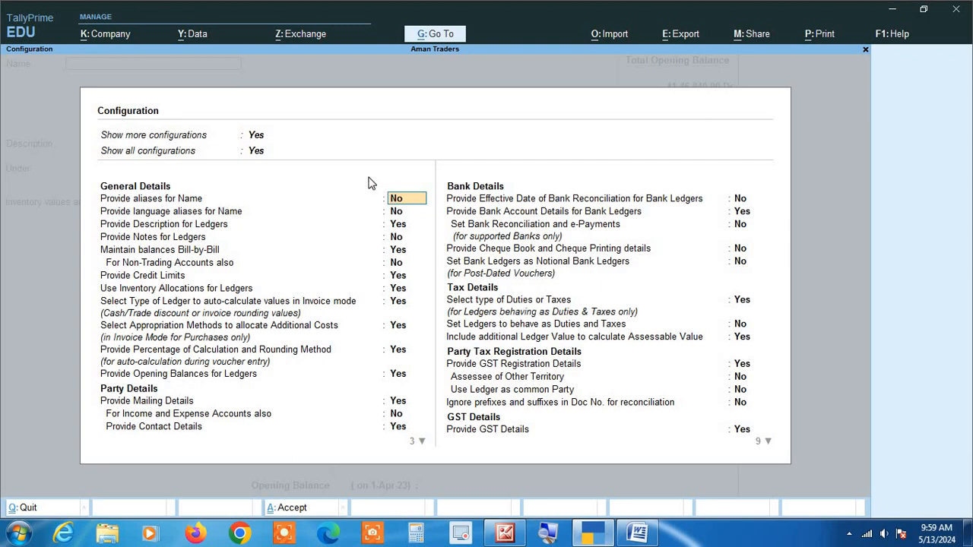
key("Escape")
key("Escape")
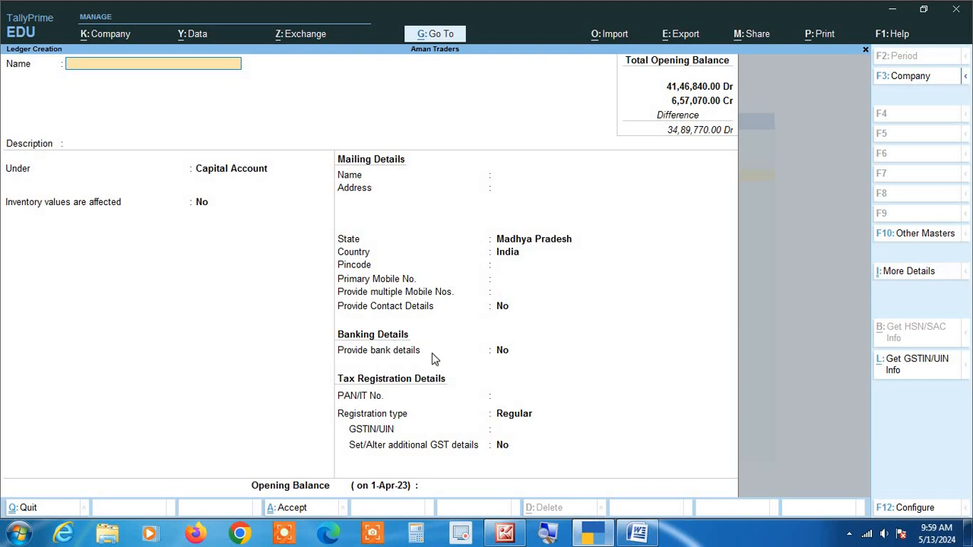
Set Provide aliases for Name to Yes in the ledger configuration and enter 1 as the new ledger's name
left_click(910, 508)
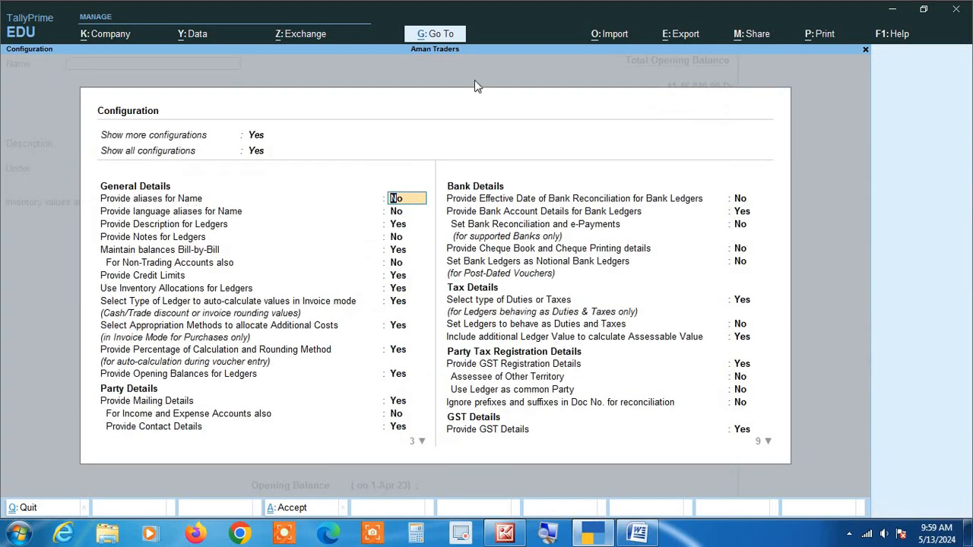
type("yes")
key("Return")
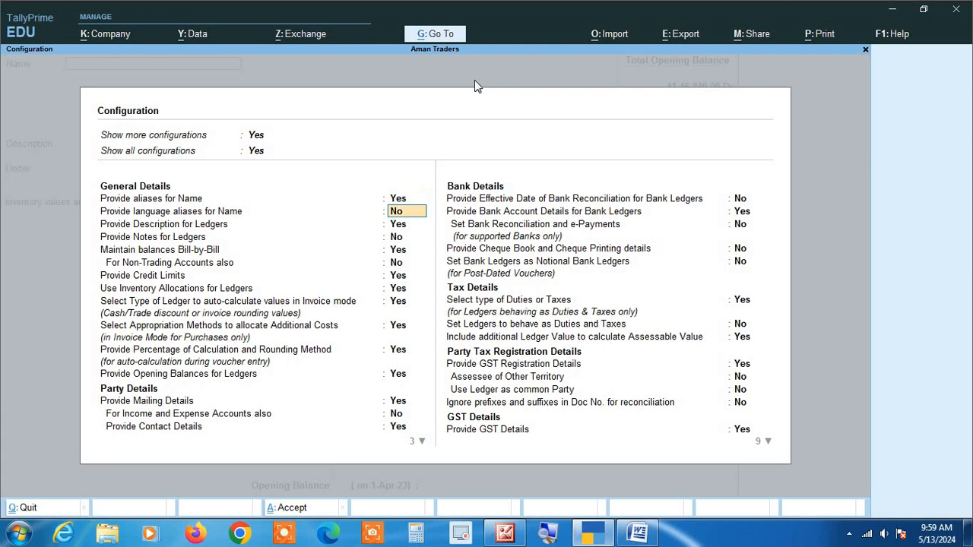
key("ctrl+a")
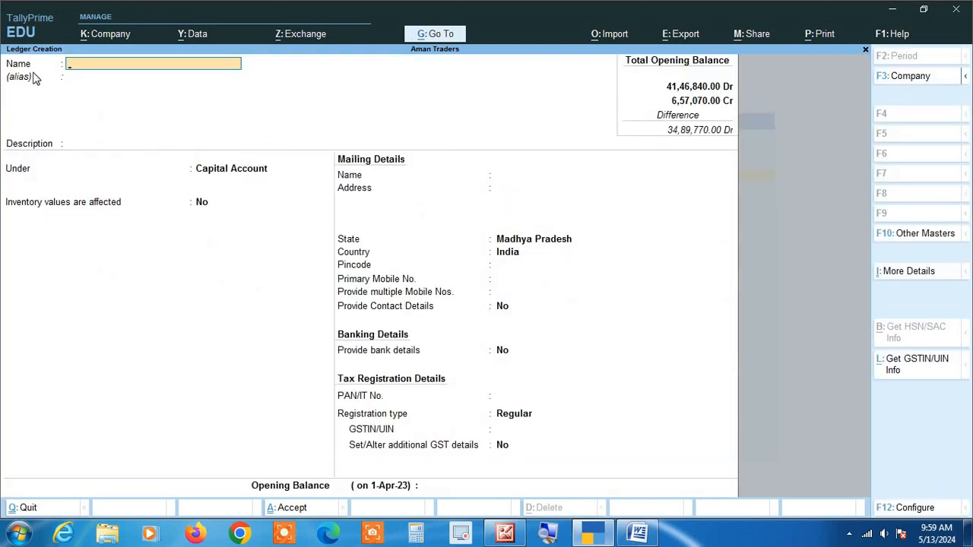
type("1")
key("Return")
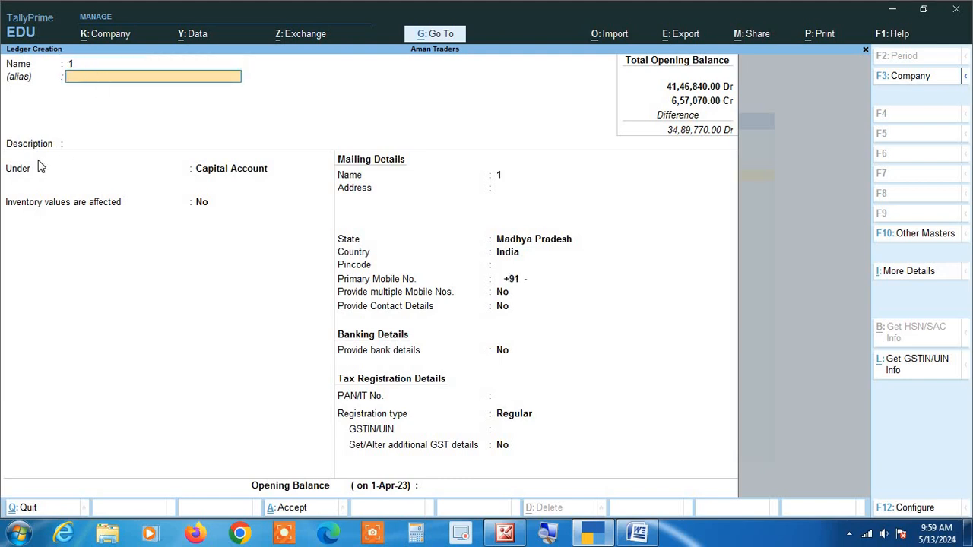
Look through the General Details, Party Details and Bank Details settings in the ledger creation configuration
left_click(910, 513)
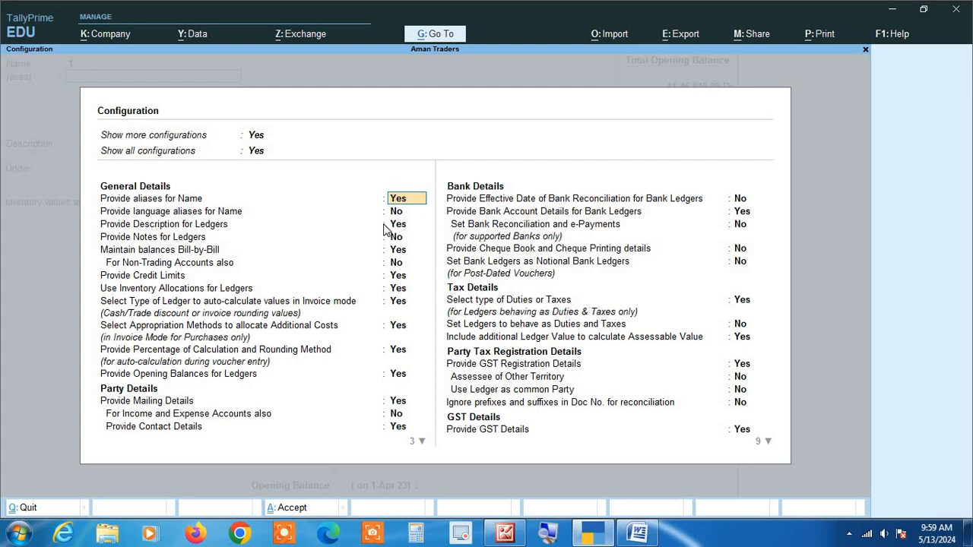
key("ctrl+a")
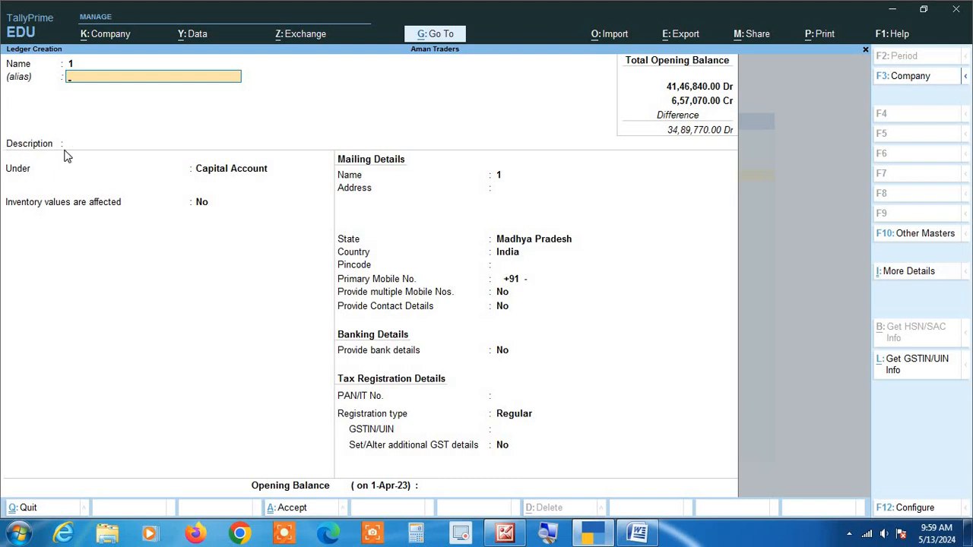
left_click(912, 507)
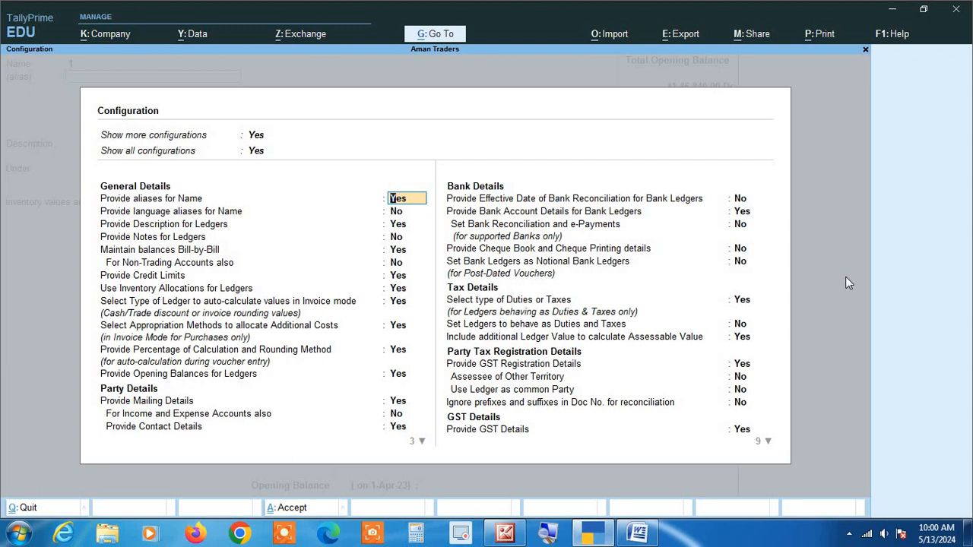
key("Return")
key("Return")
key("Return")
key("Return")
key("Return")
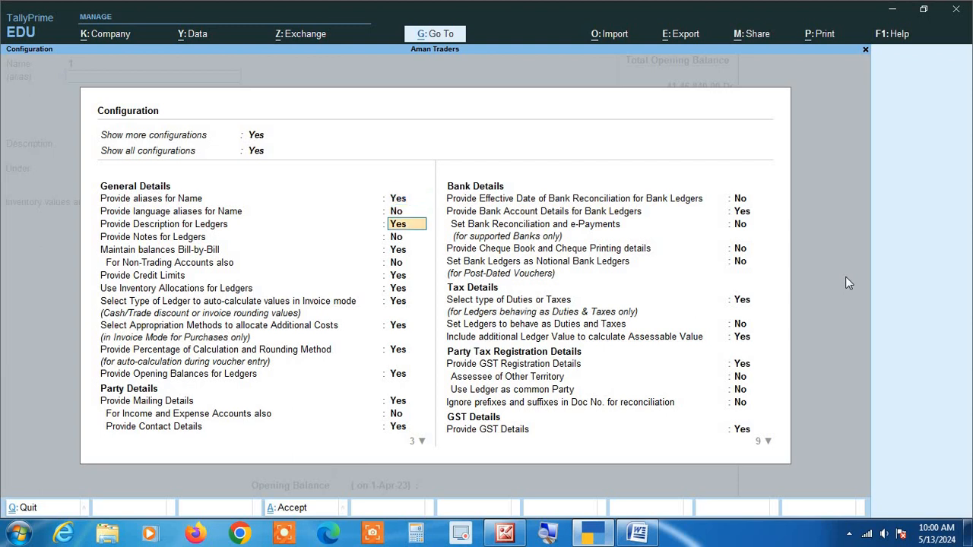
key("Return")
key("Return")
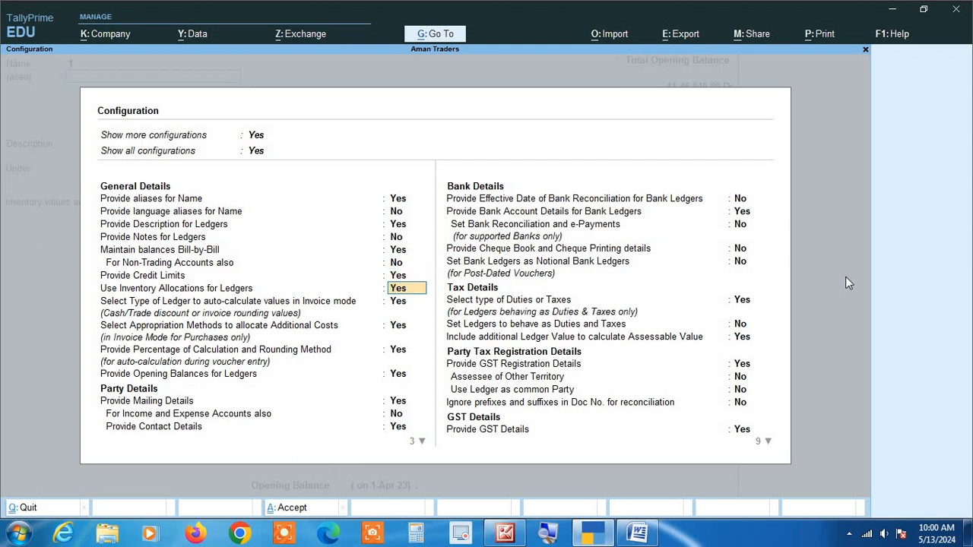
key("Return")
key("Return")
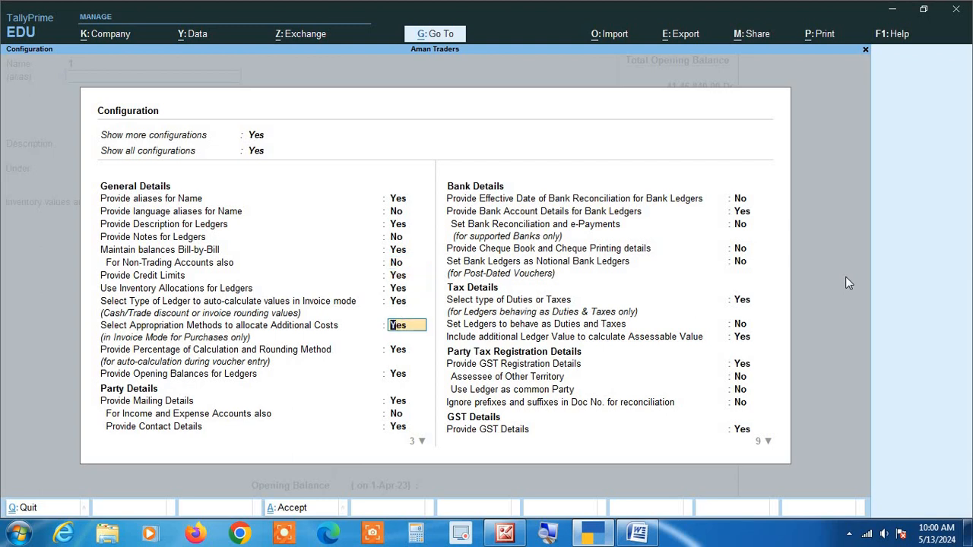
key("Return")
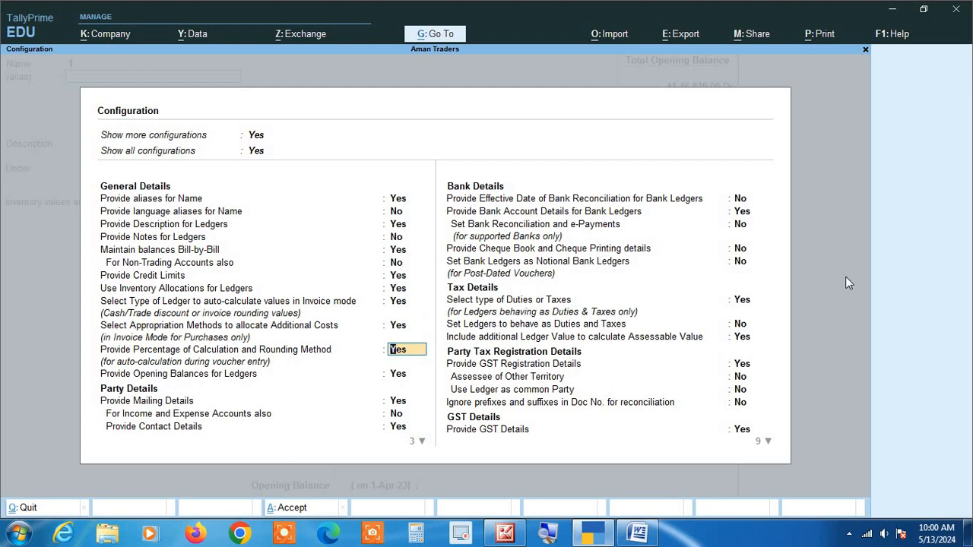
key("Return")
key("Return")
key("Return")
key("Return")
key("Return")
key("Return")
key("Return")
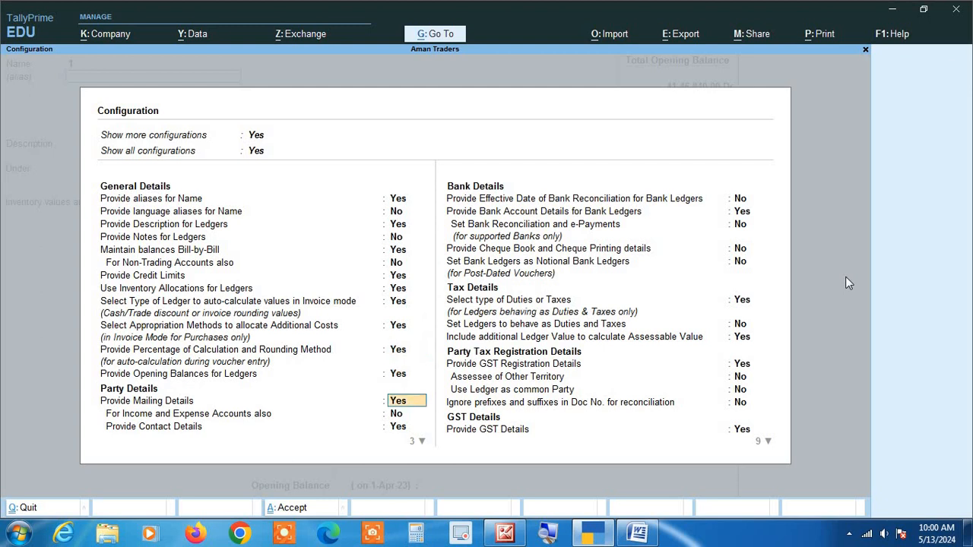
key("Return")
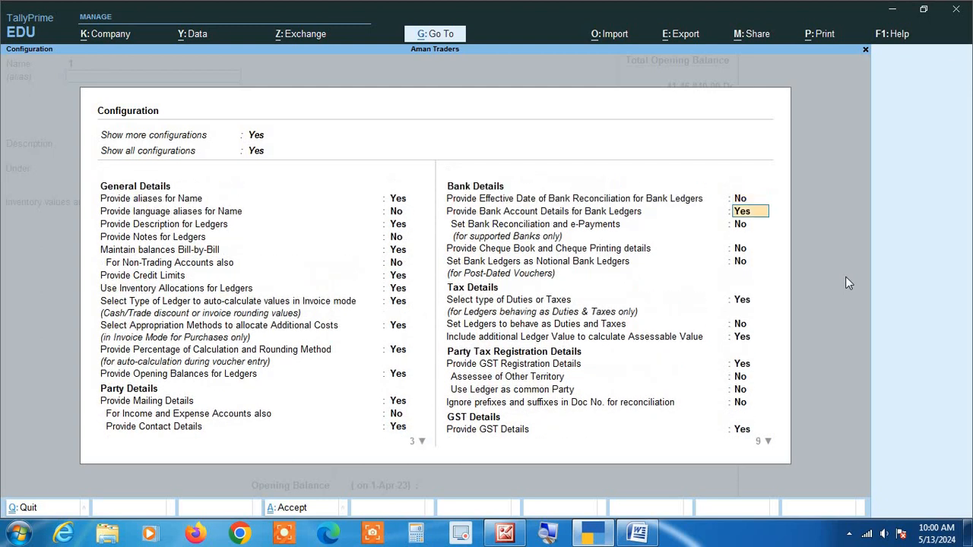
Set Provide Description for Ledgers to No in the ledger configuration and save the configuration
key("Up")
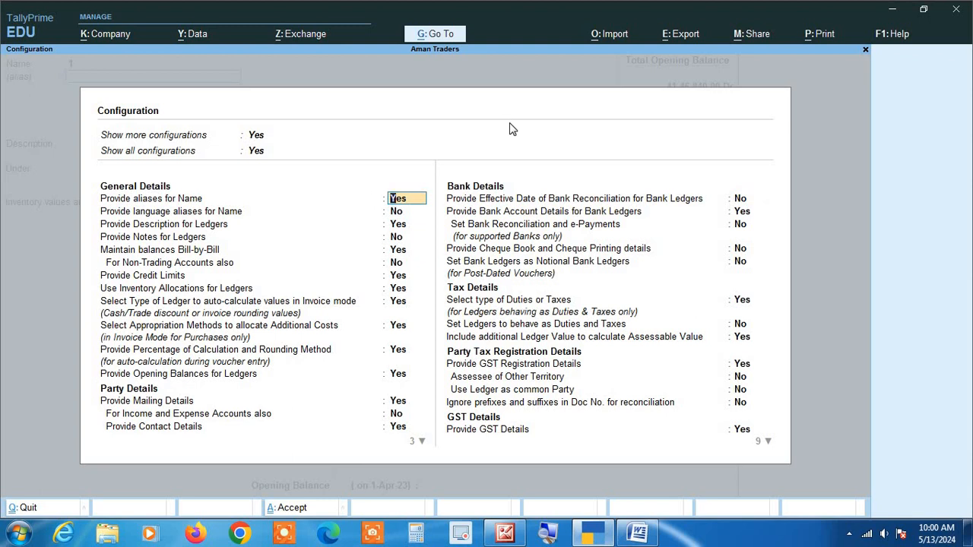
key("Down")
key("Down")
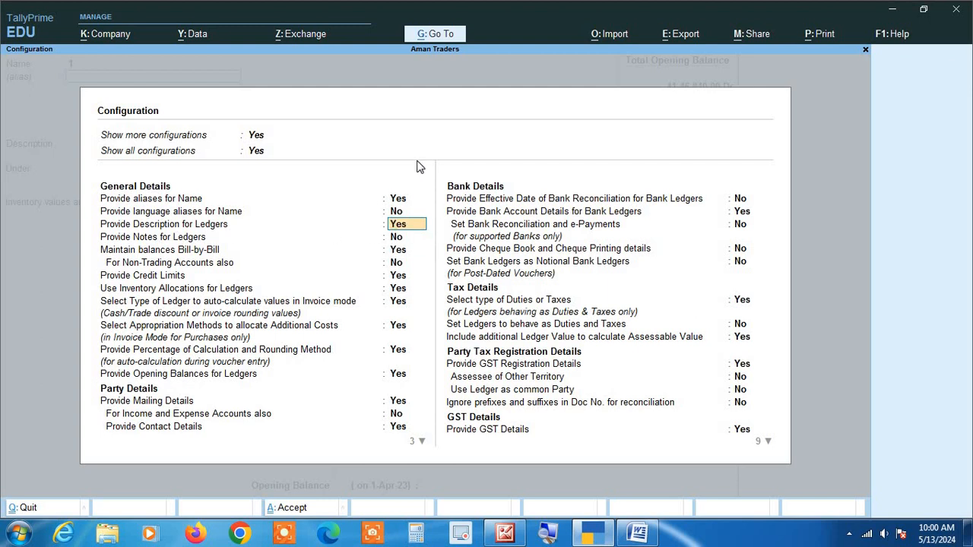
type("no")
key("Return")
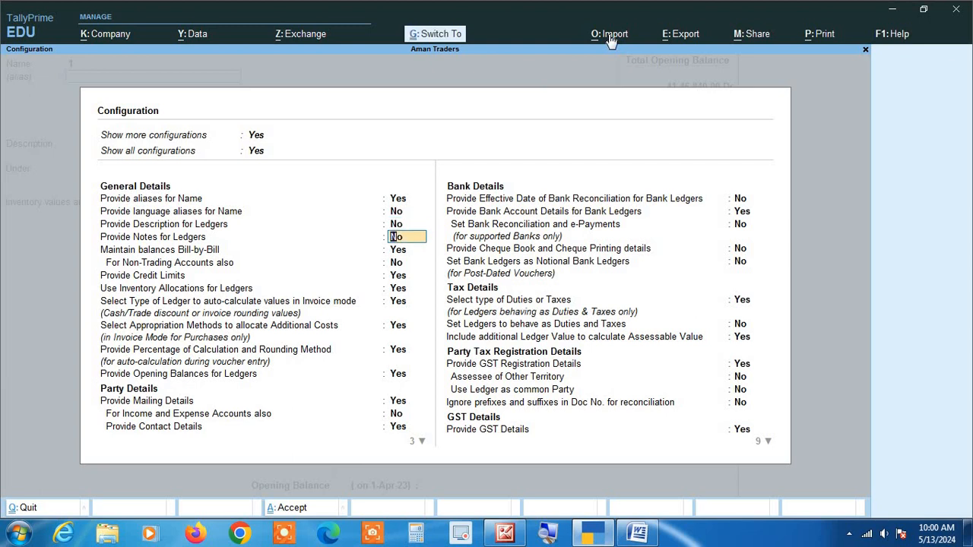
key("ctrl+a")
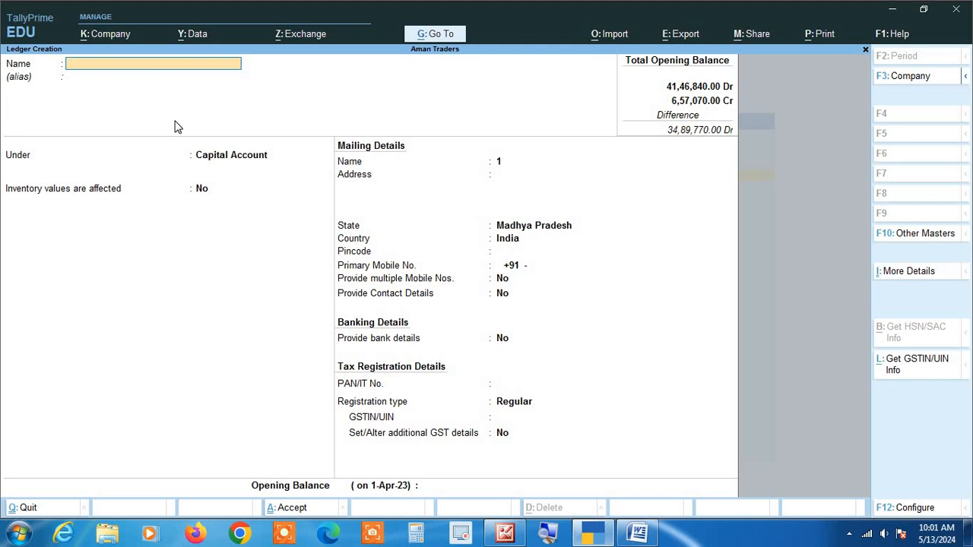
Quit the Ledger Creation form without saving and return to the Gateway of Tally
key("Escape")
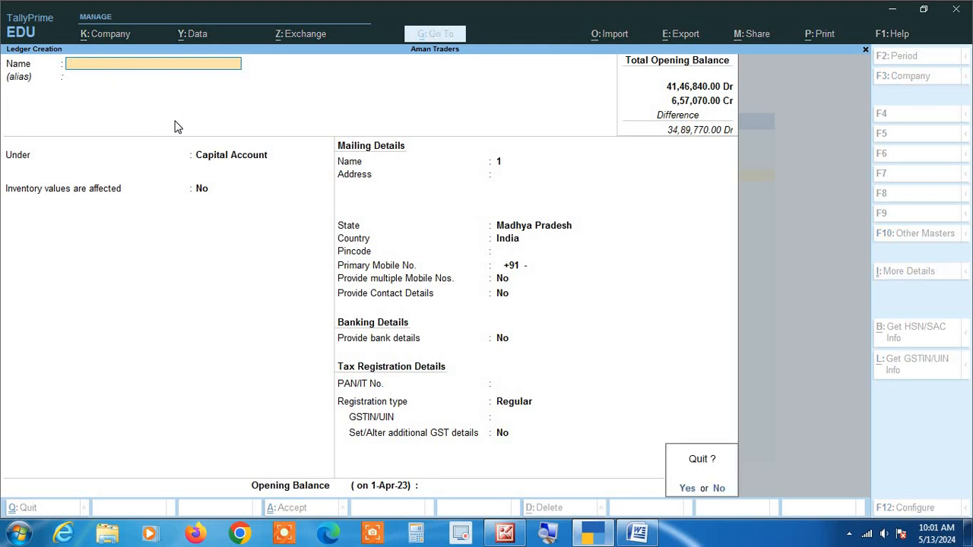
key("y")
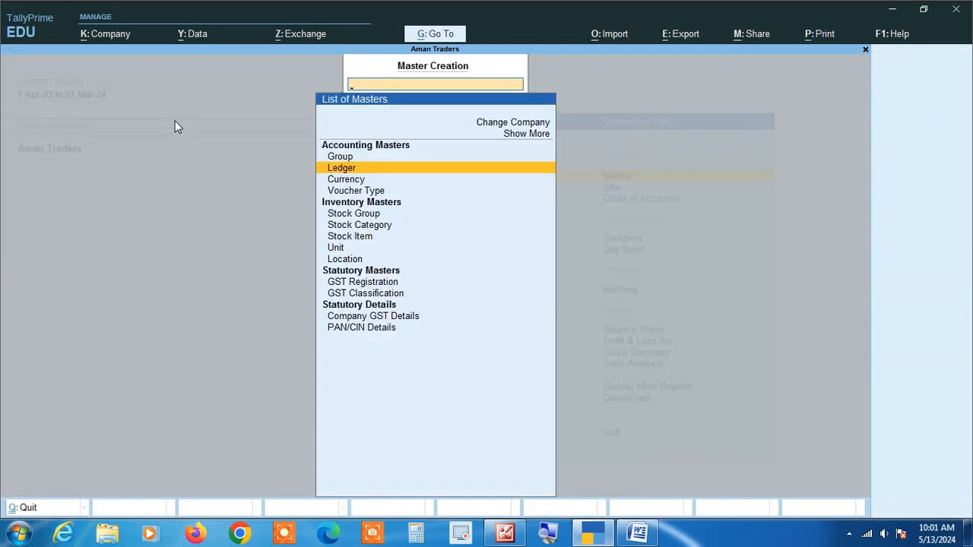
key("Escape")
key("Escape")
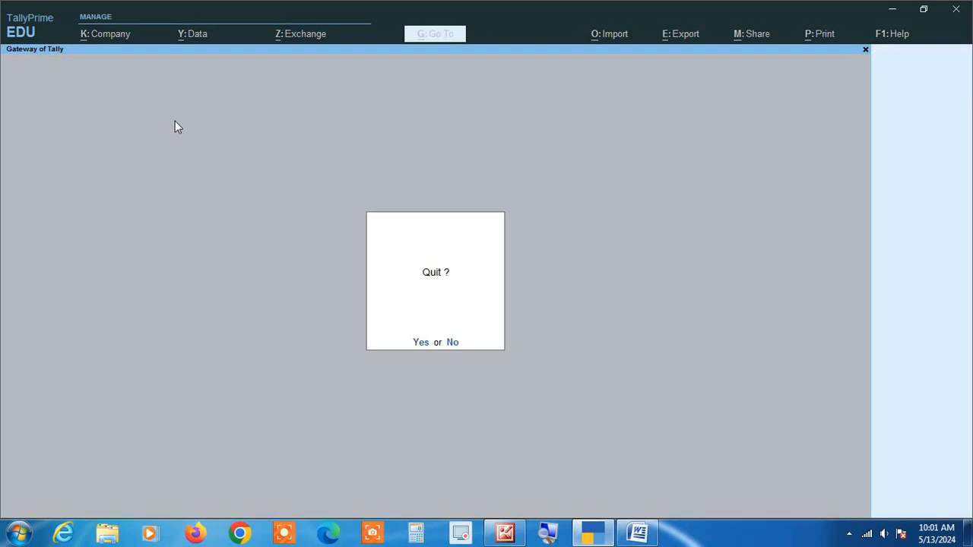
key("n")
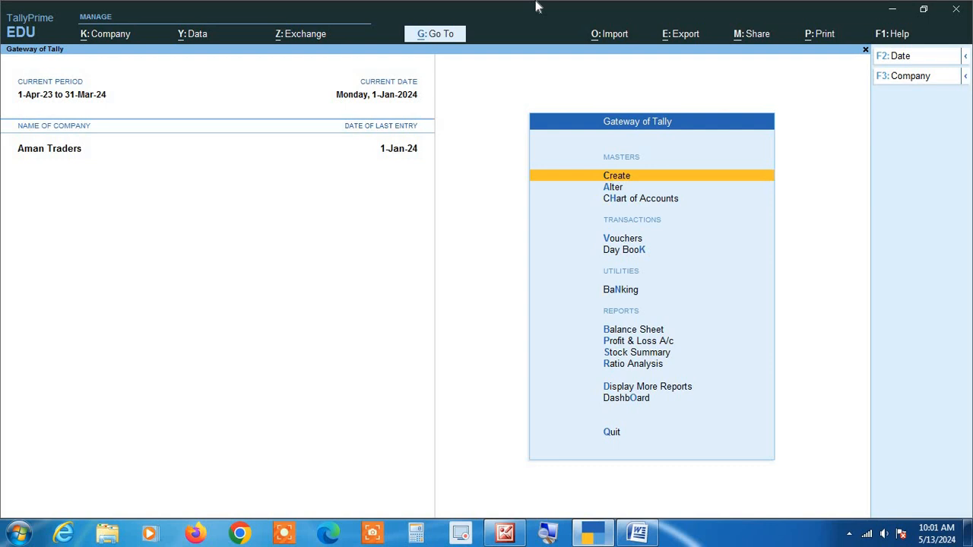
Open the Stock Summary report from the Gateway of Tally
key("Down")
key("Down")
key("Down")
key("Down")
key("Down")
key("Down")
key("Down")
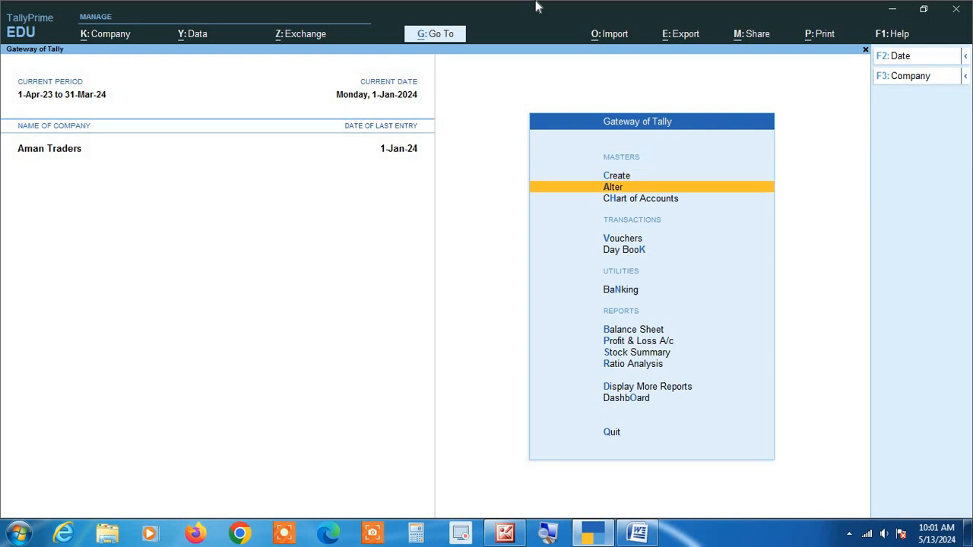
key("Down")
key("Return")
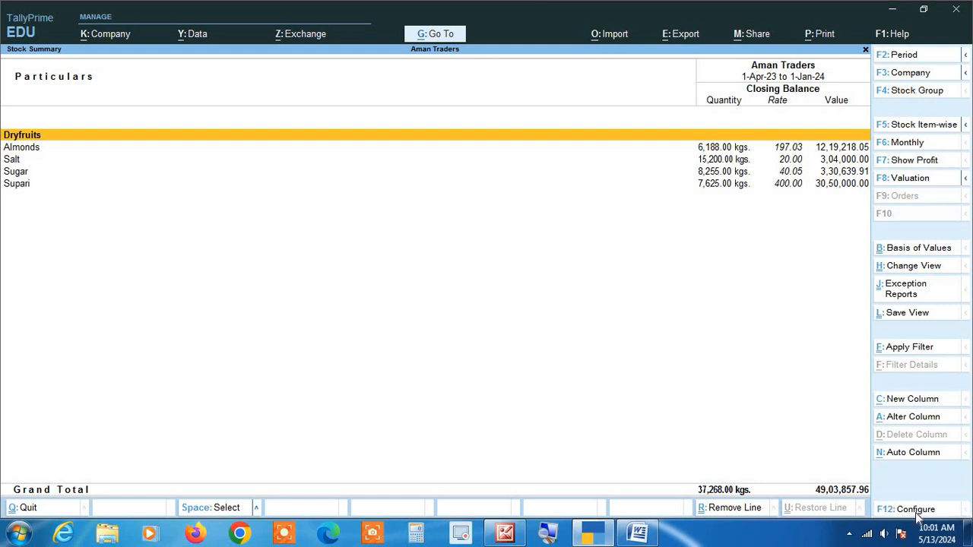
Examine the Stock Summary configuration, from the Show Quantity setting through grouping, report format and display names to Sorting Method
left_click(893, 508)
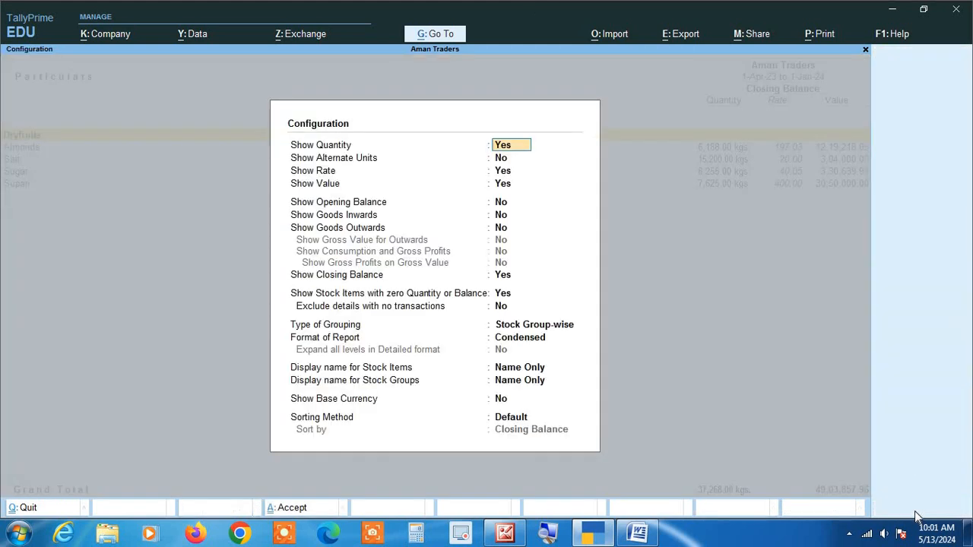
left_click(548, 532)
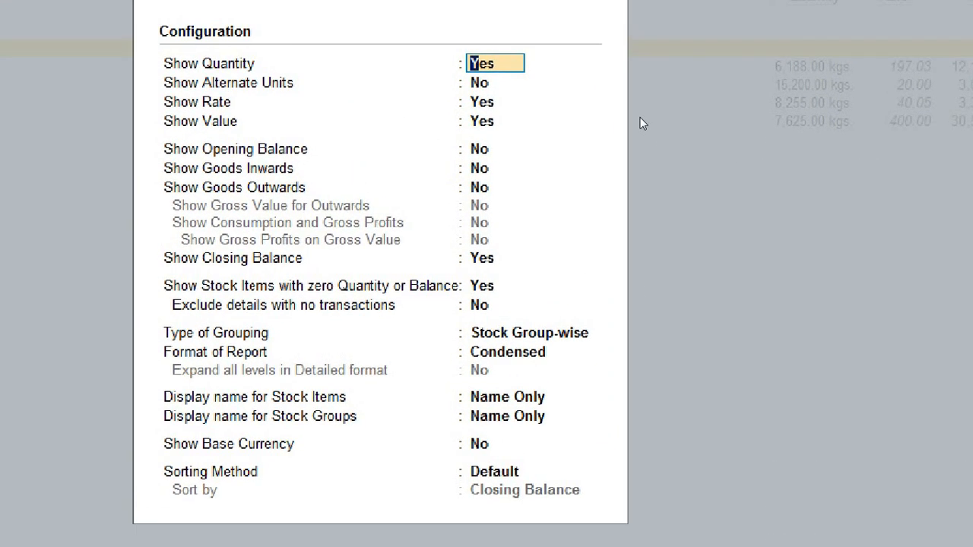
key("Return")
key("Return")
key("Return")
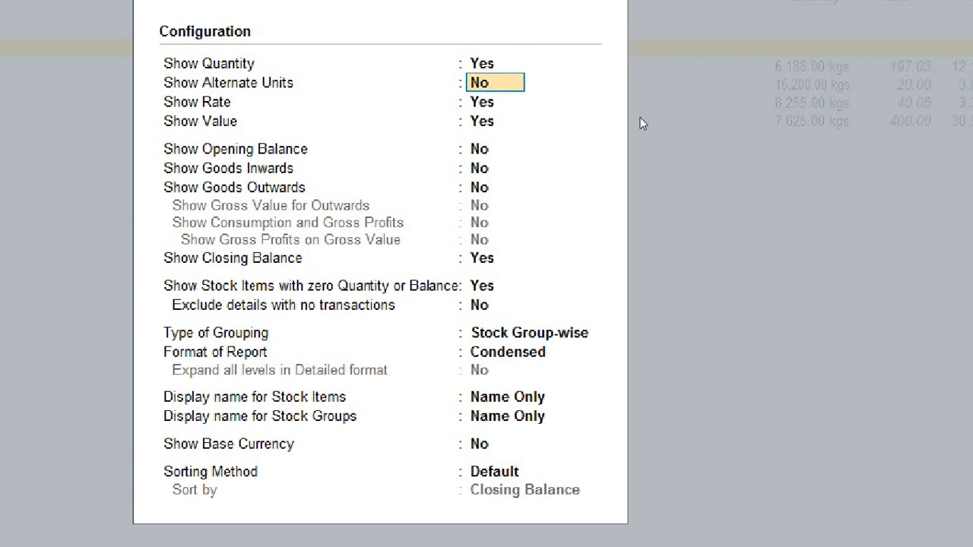
key("Return")
key("Return")
key("Return")
key("Return")
key("Return")
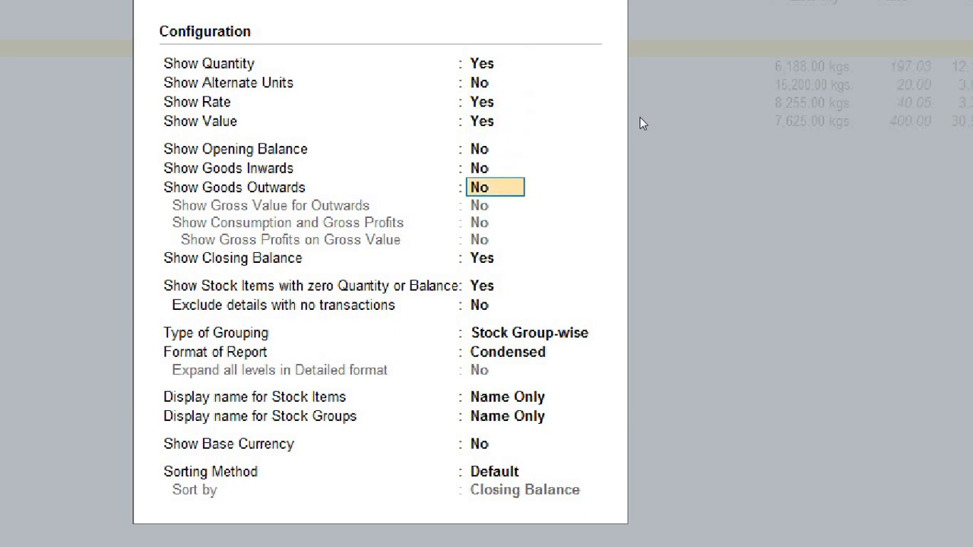
key("Return")
key("Return")
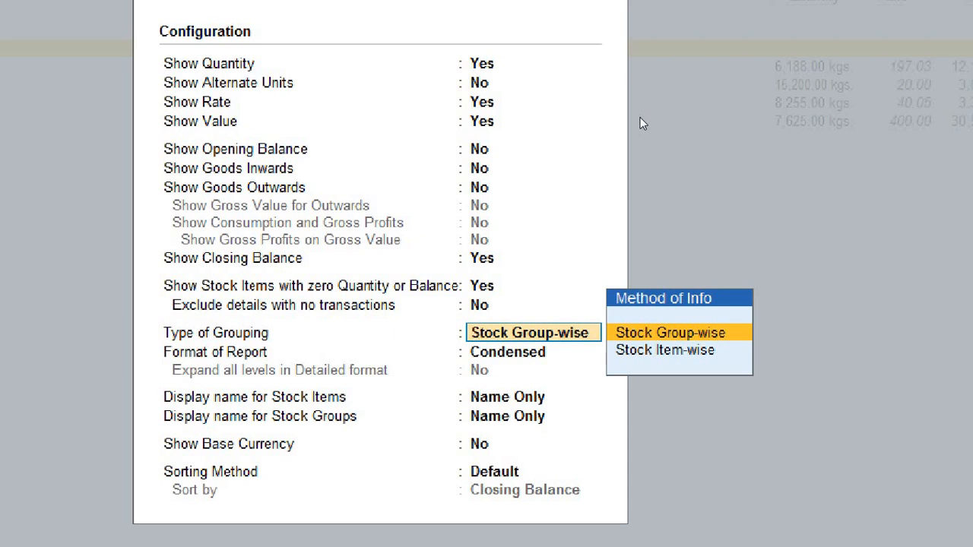
key("Return")
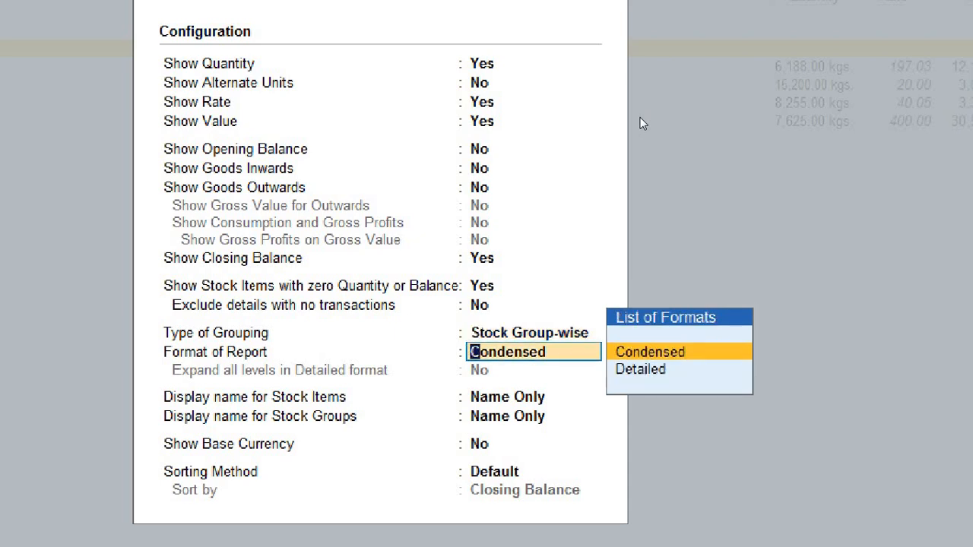
key("Return")
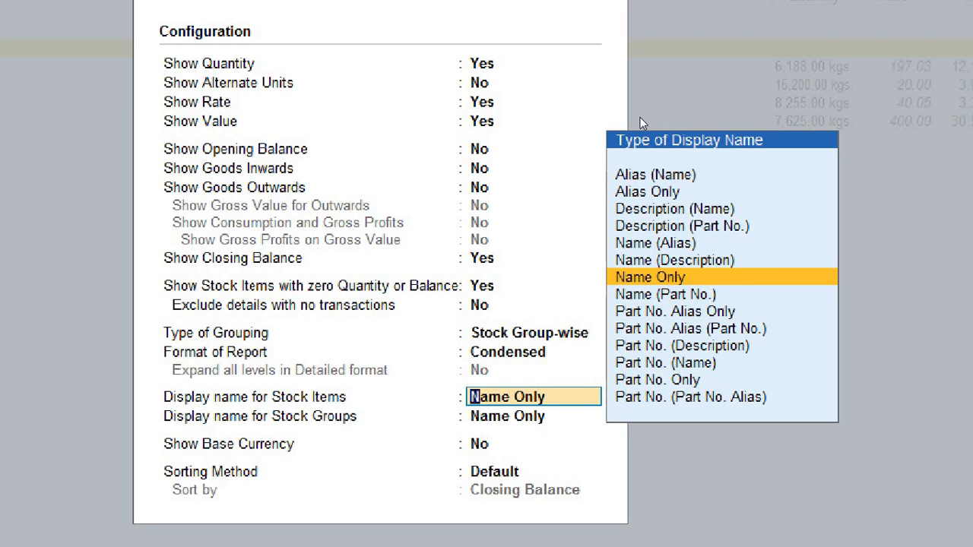
key("Return")
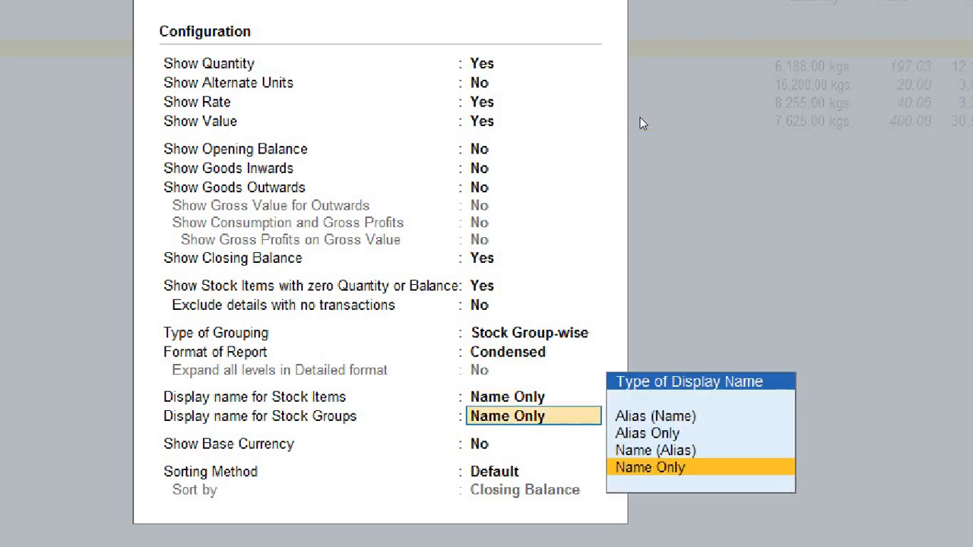
key("Return")
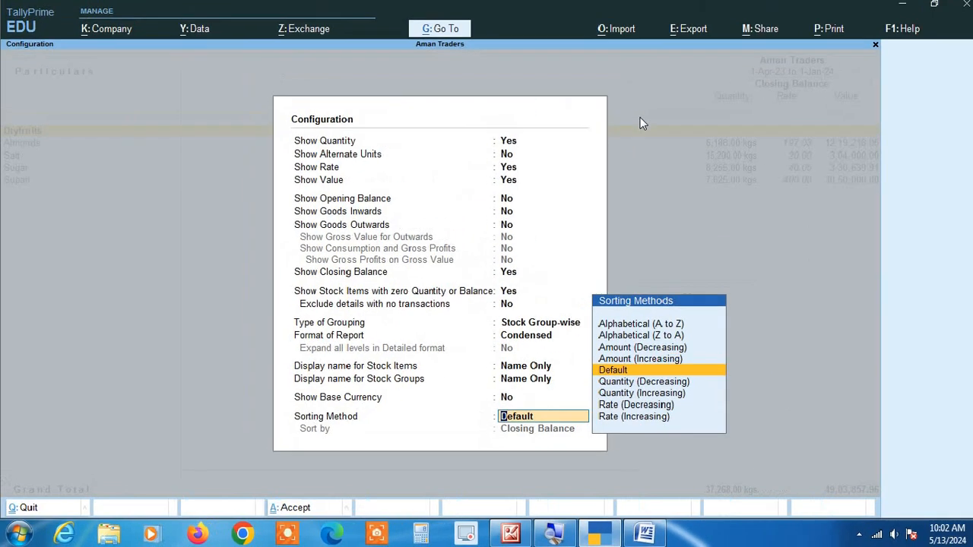
Set the Stock Summary's Sorting Method to Alphabetical (A to Z) and apply the configuration
key("Up")
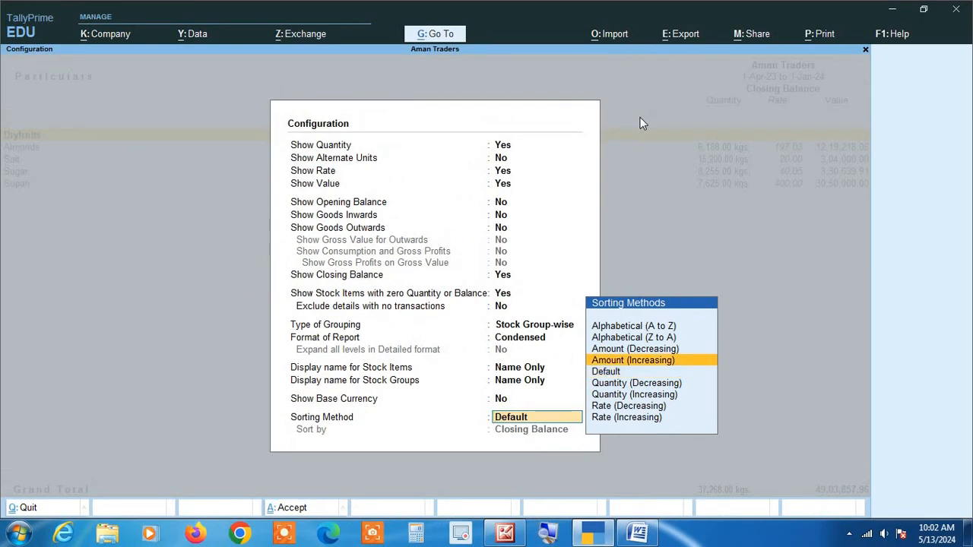
key("Up")
key("Up")
key("Up")
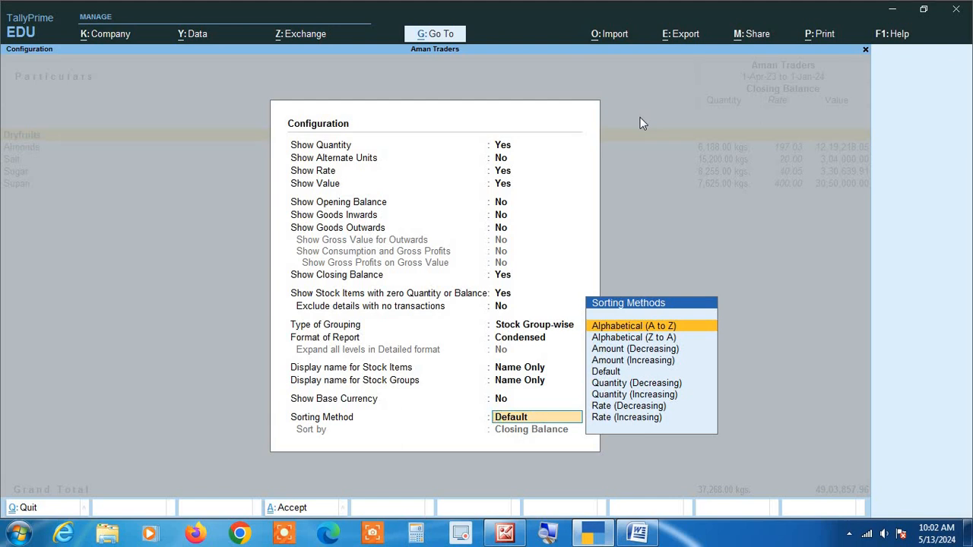
key("Return")
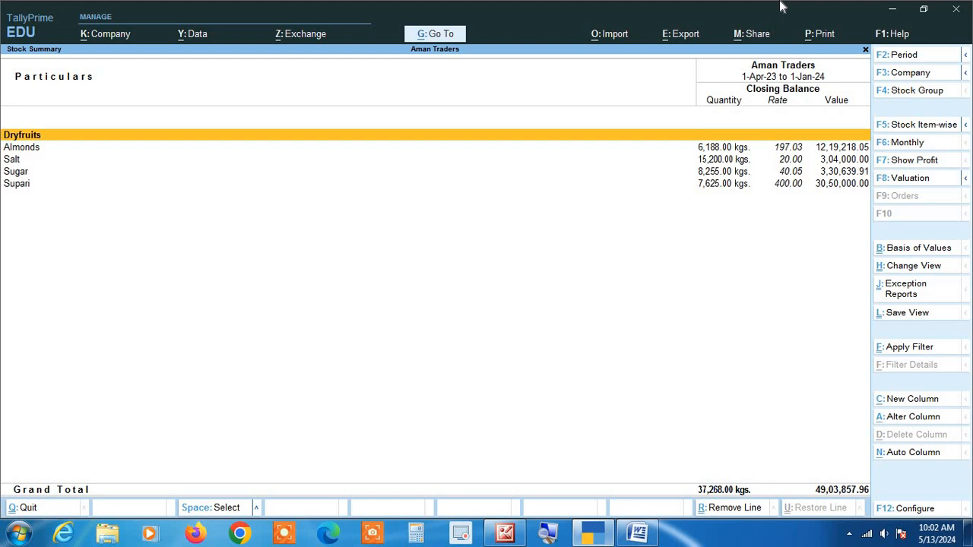
Leave the Stock Summary and open the Day Book from the Gateway of Tally
key("Escape")
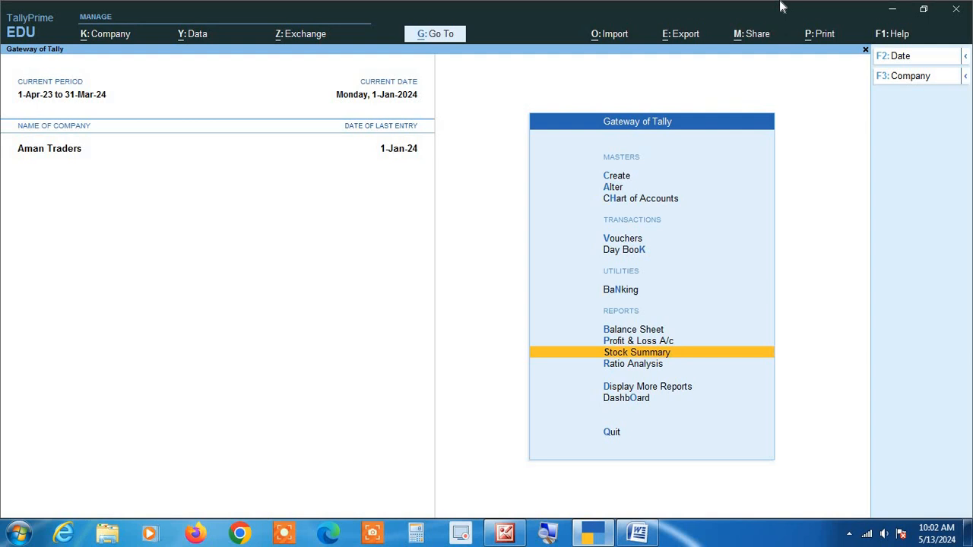
key("Up")
key("Up")
key("Up")
key("Up")
key("Return")
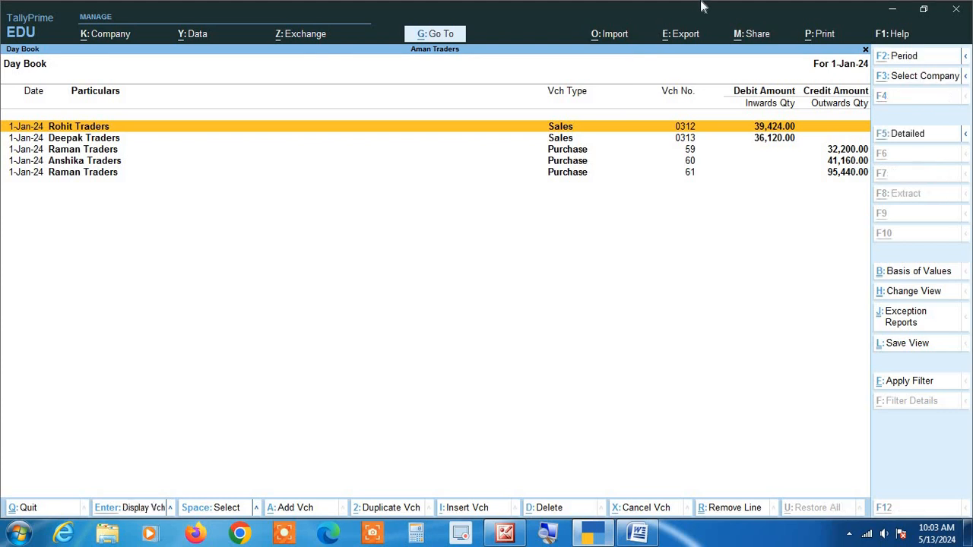
Set the Day Book's period from 1-4-2023 to 31-3-2024
key("alt+F2")
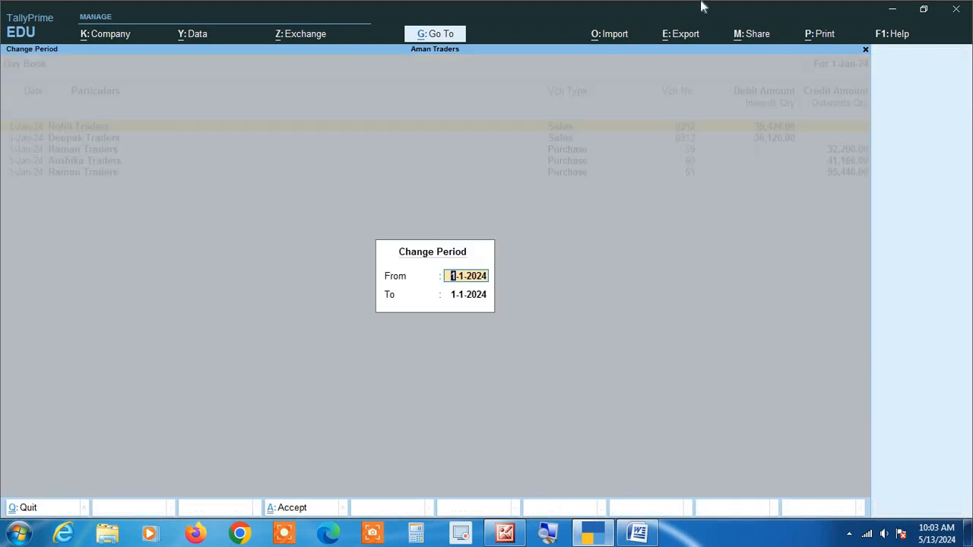
type("1 4 2023")
key("Return")
type("31 3 2024")
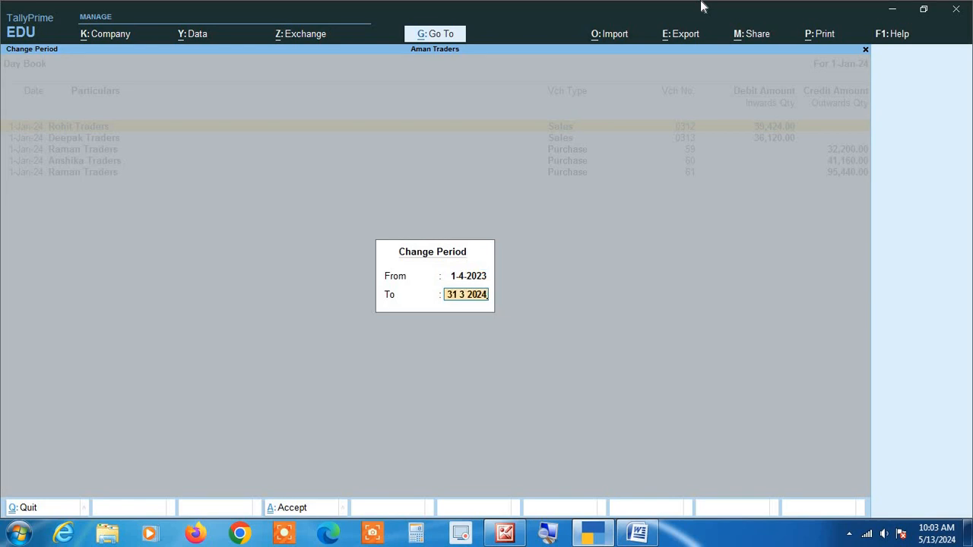
key("Return")
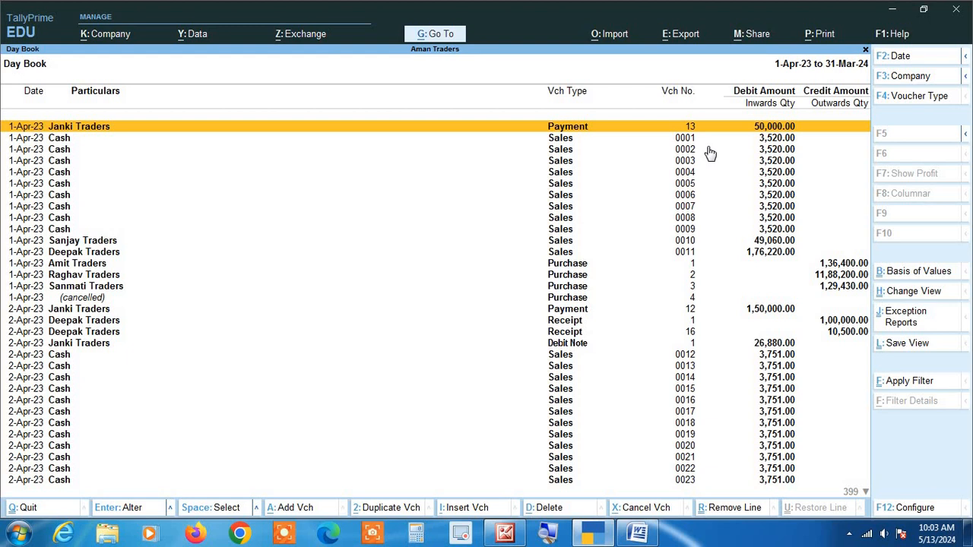
Reopen the Day Book and set its period with both the From and To dates left blank
key("Escape")
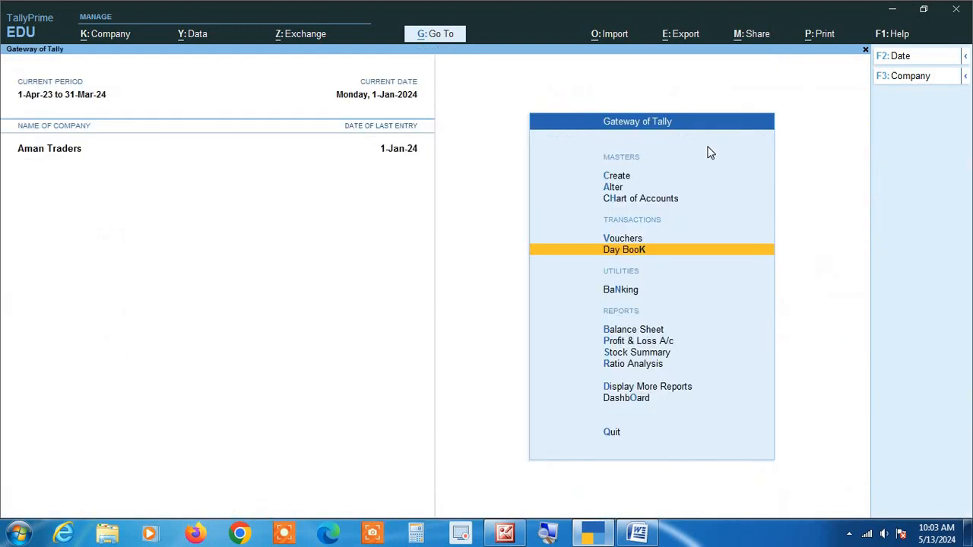
key("Return")
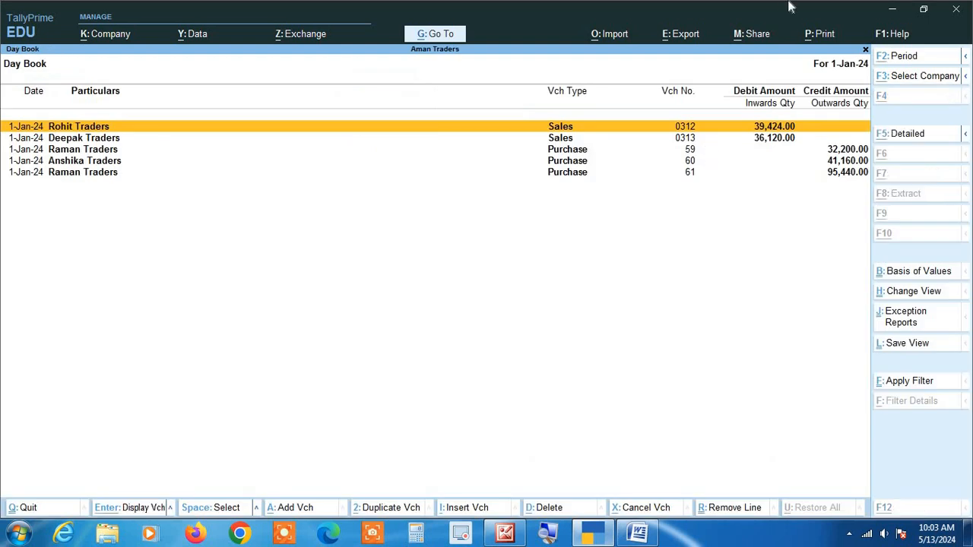
key("alt+F2")
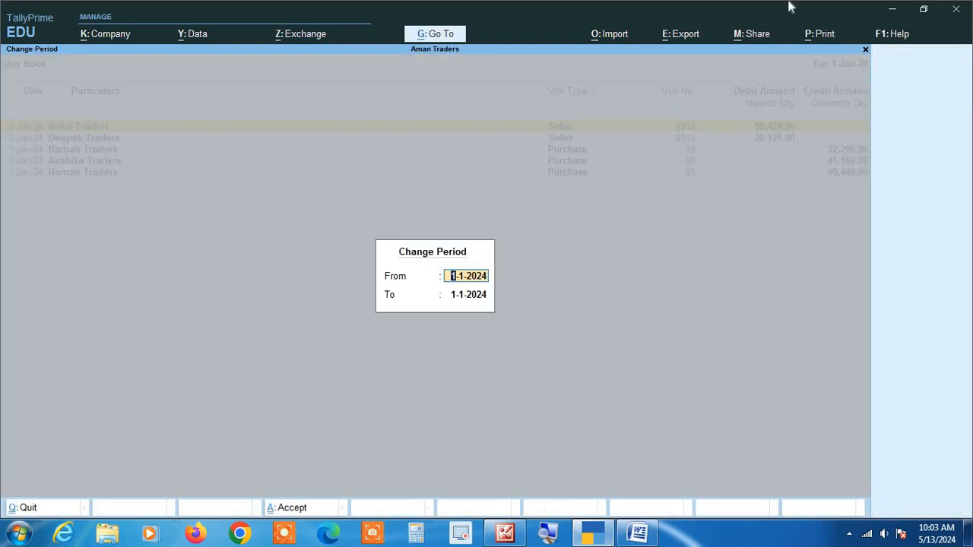
key("BackSpace")
key("Return")
key("BackSpace")
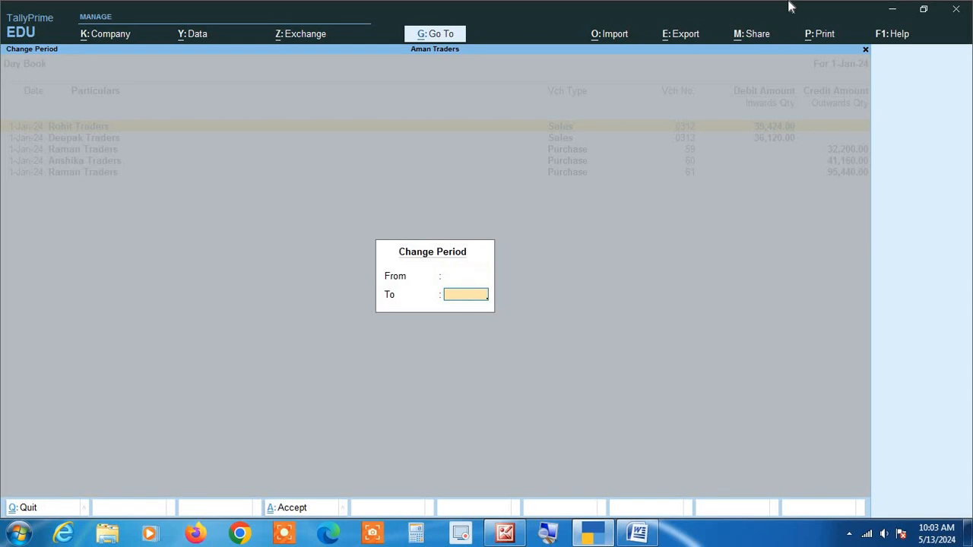
key("Return")
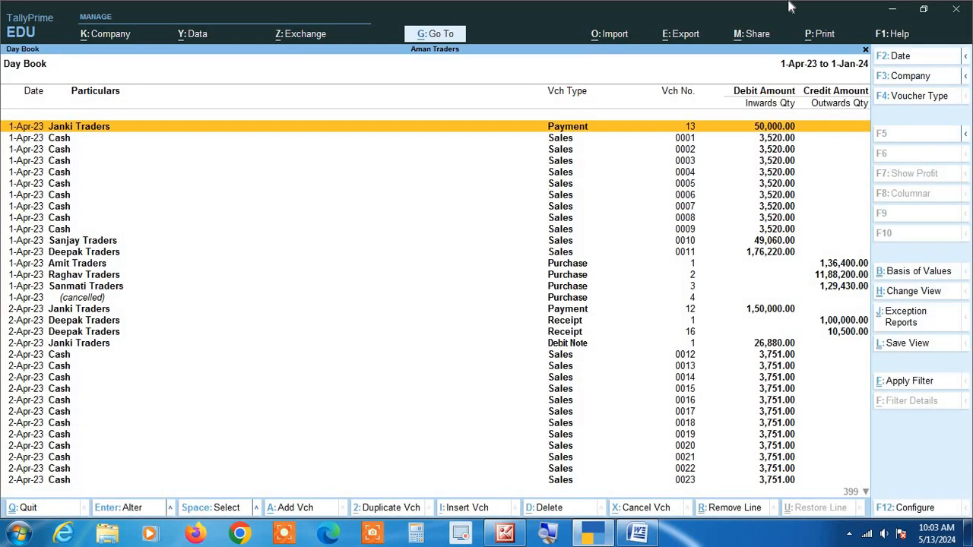
Close and reopen the Day Book, and clear the start and end dates of its period again
key("Escape")
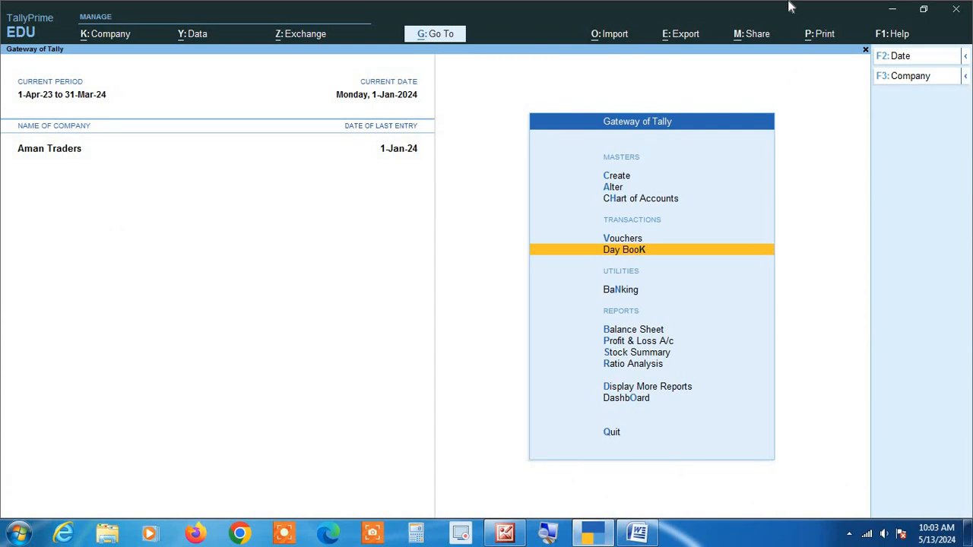
key("Return")
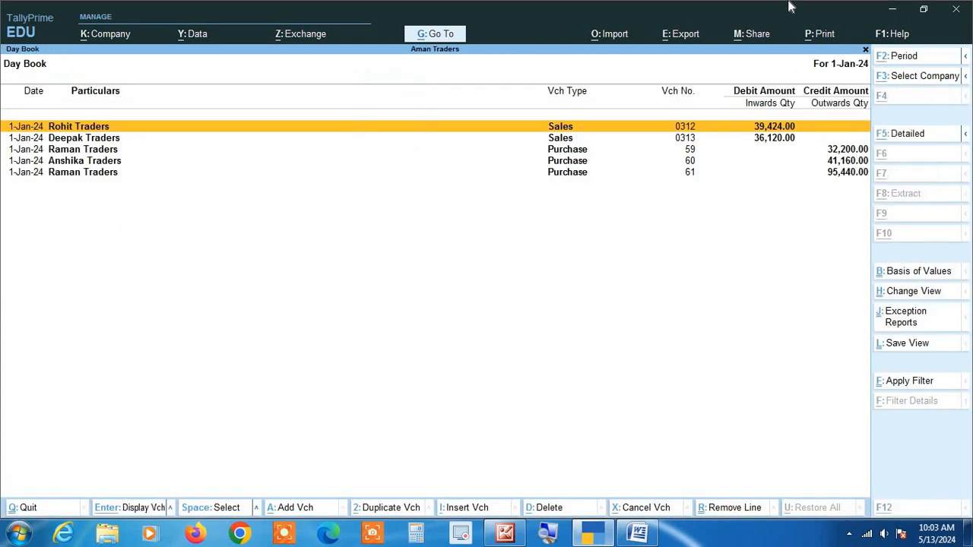
key("alt+F2")
key("BackSpace")
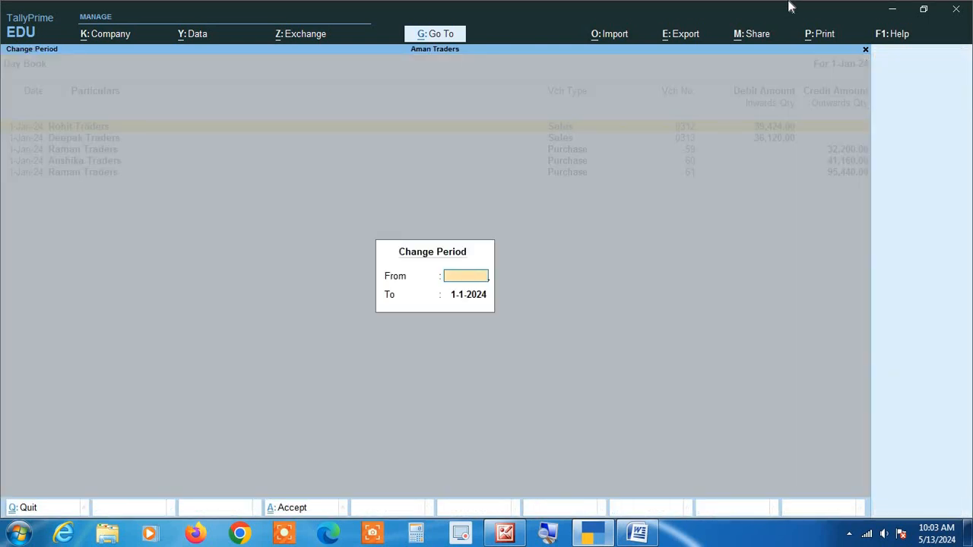
key("Return")
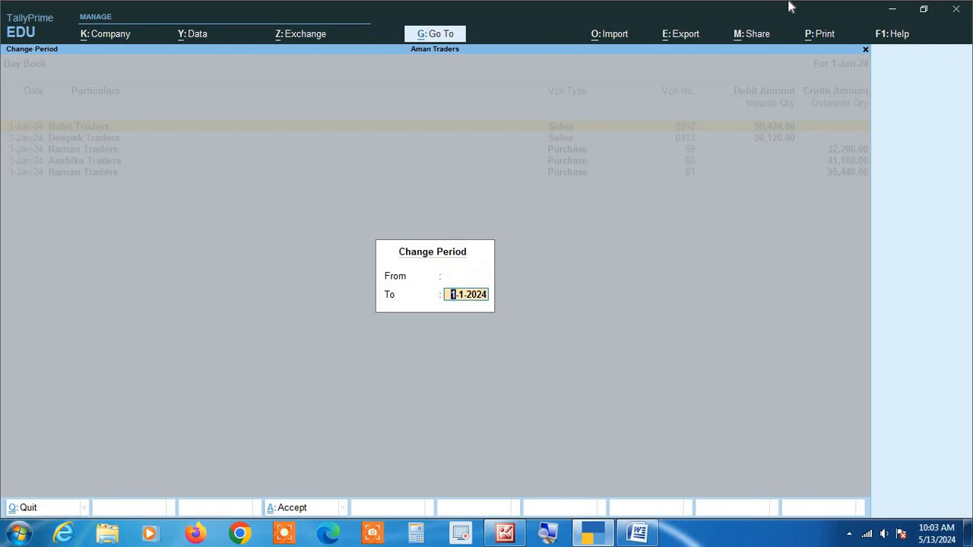
key("BackSpace")
key("Return")
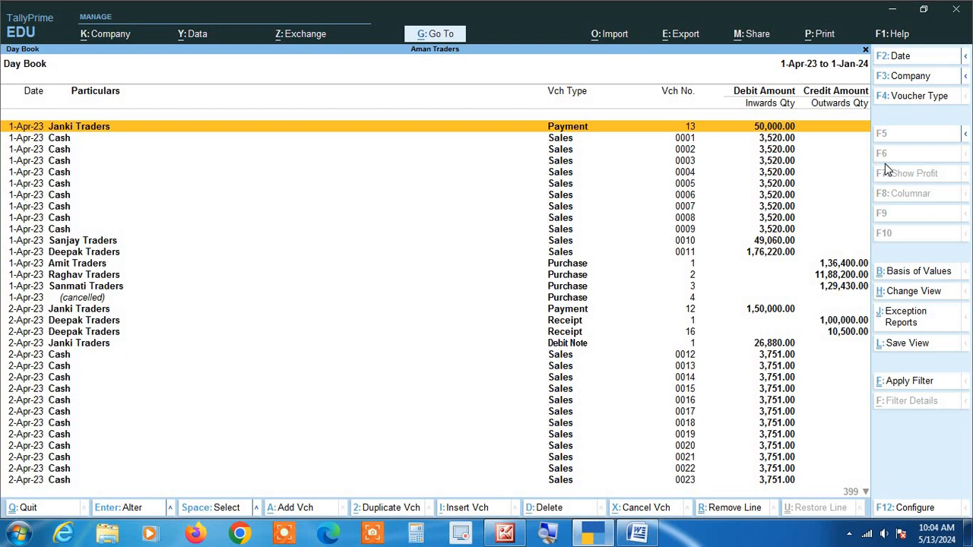
Check the Day Book's last and first entries, and return to the Gateway of Tally
key("End")
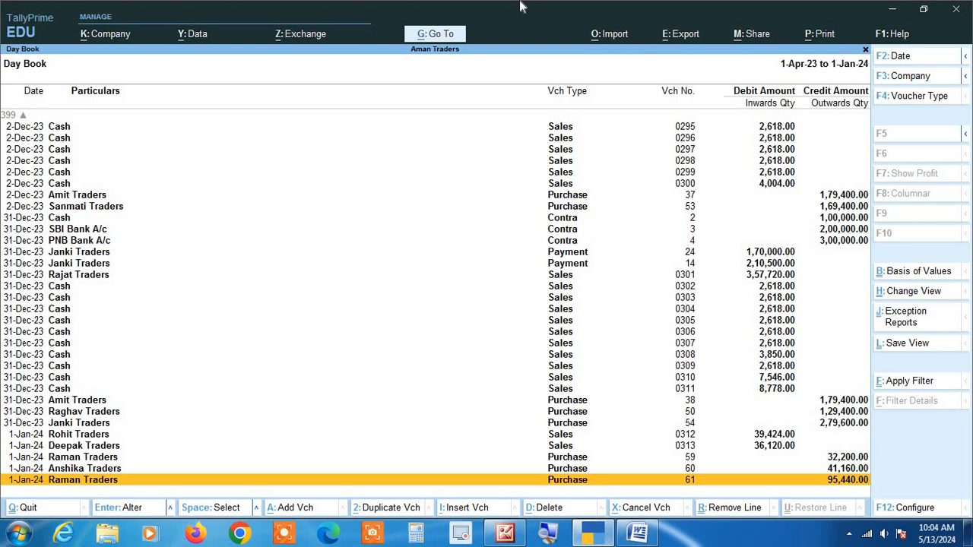
key("Home")
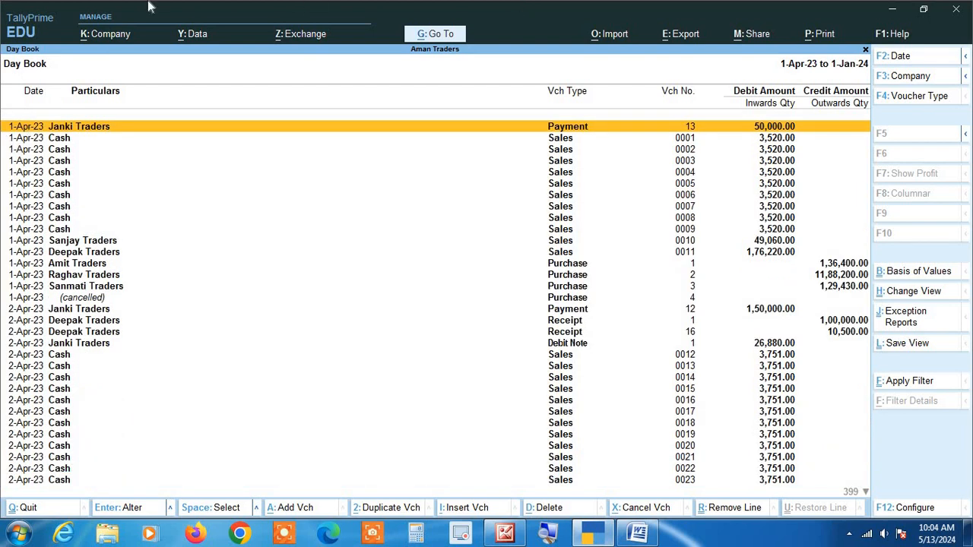
key("End")
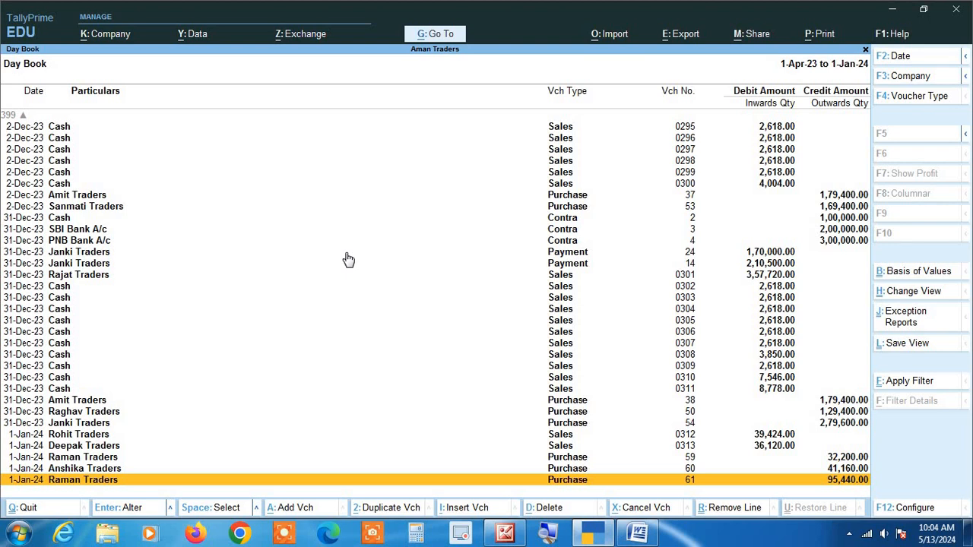
key("Escape")
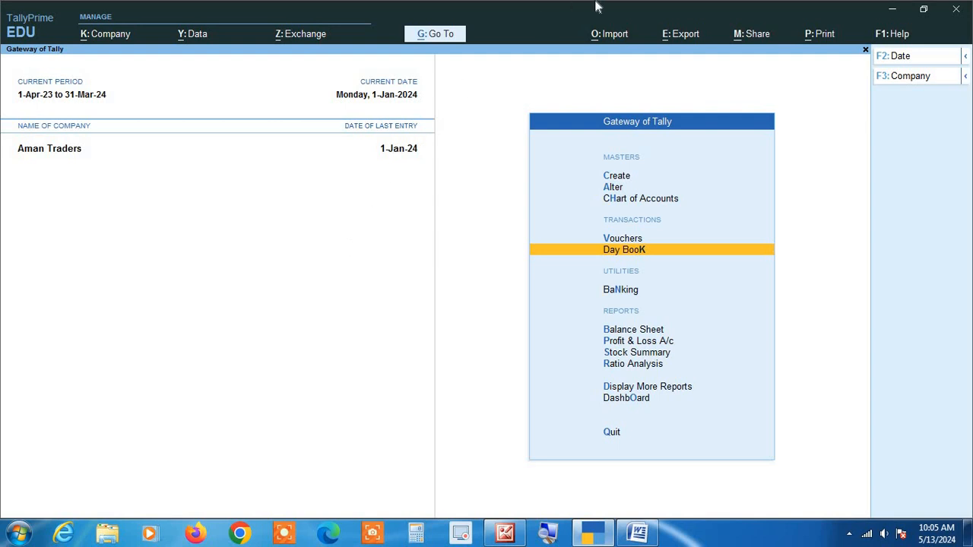
Open voucher creation, switch to the Sales and Purchase voucher types, and quit without saving
key("Up")
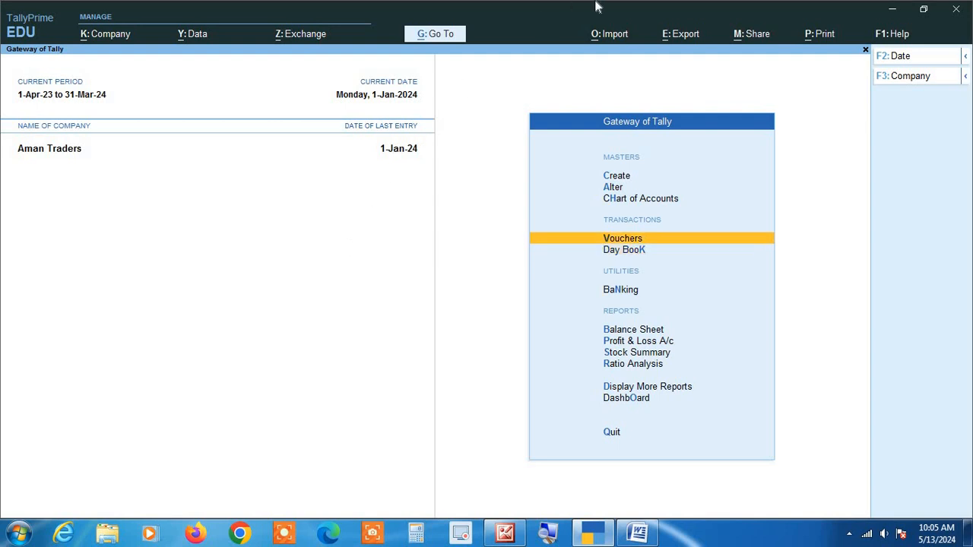
key("Return")
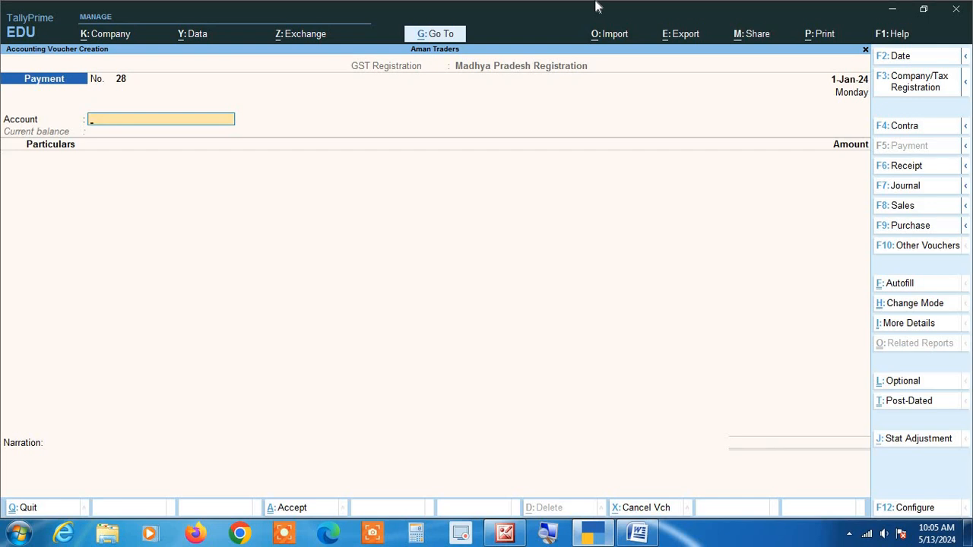
key("F8")
key("F9")
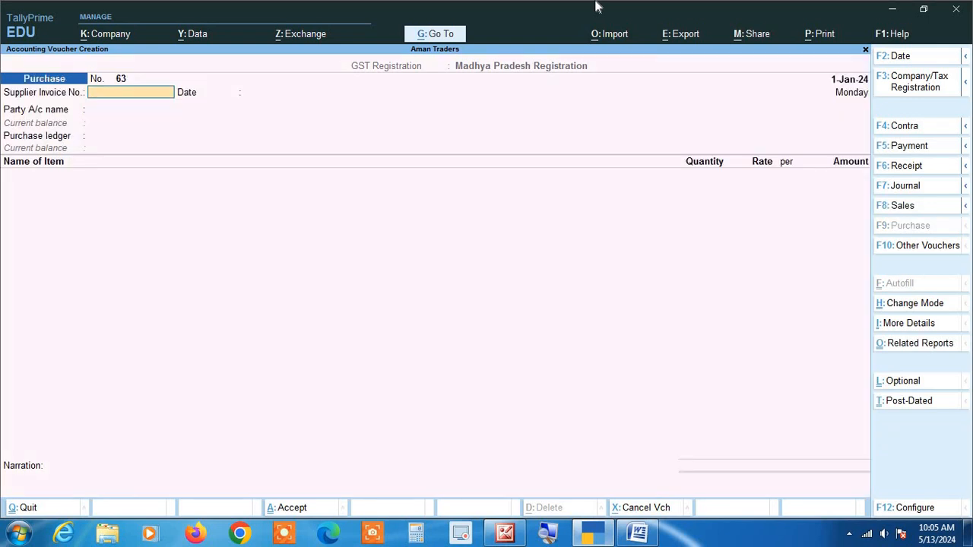
key("Escape")
key("y")
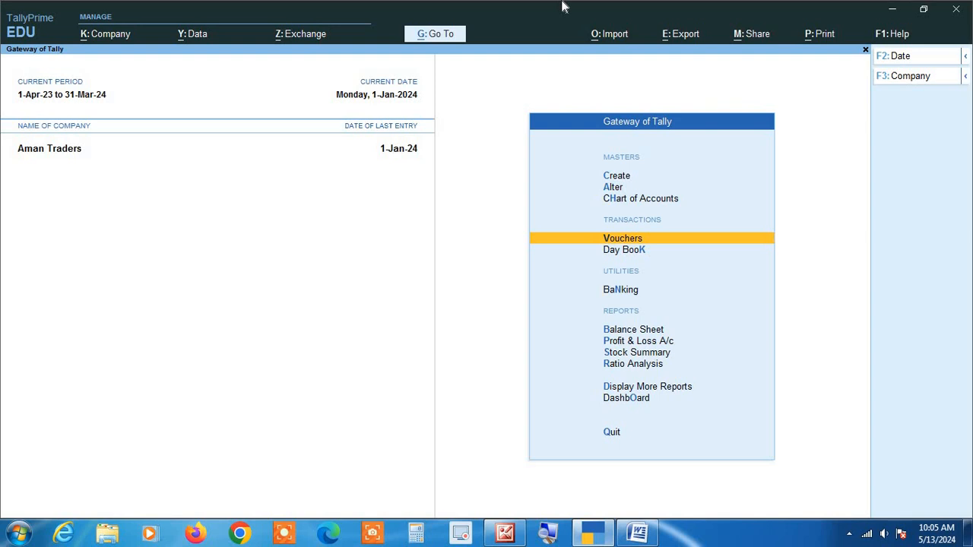
Open the Ledger account book of Janki Traders through Display More Reports
key("Down")
key("Down")
key("Down")
key("Down")
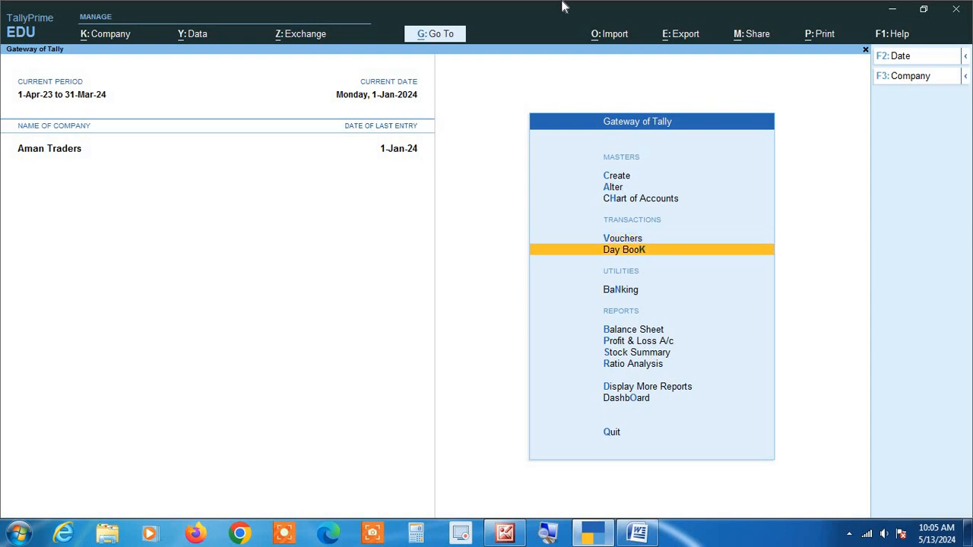
key("Down")
key("Down")
key("Down")
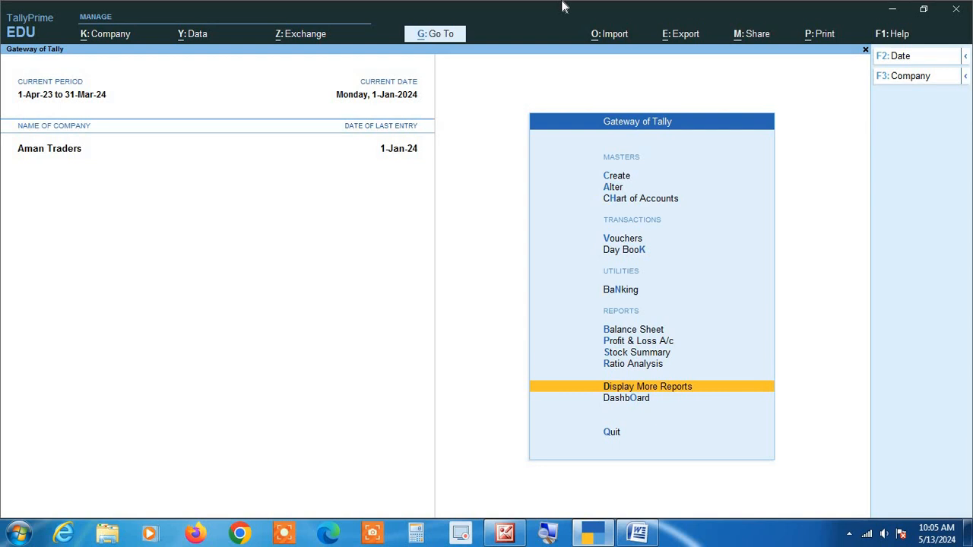
key("Return")
key("Return")
key("Down")
key("Return")
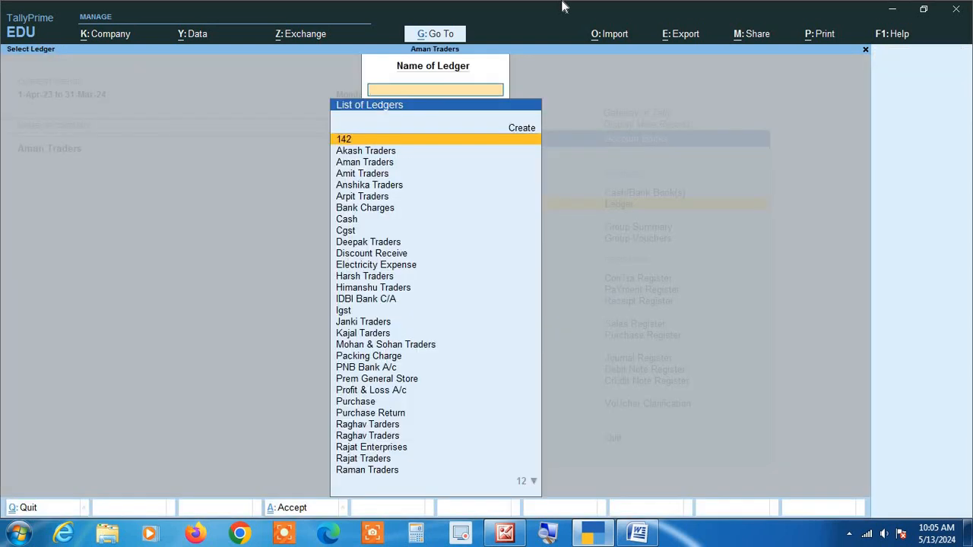
type("Janki")
key("Return")
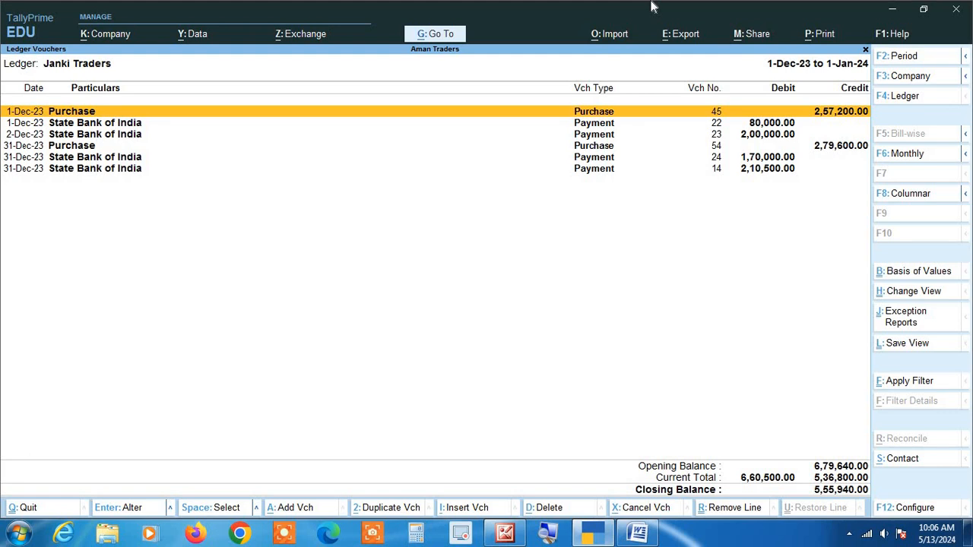
Duplicate the 31-Dec-23 Purchase voucher No. 54 in the Janki Traders ledger and set the copy's voucher date to 1-1-2024
key("Down")
key("Down")
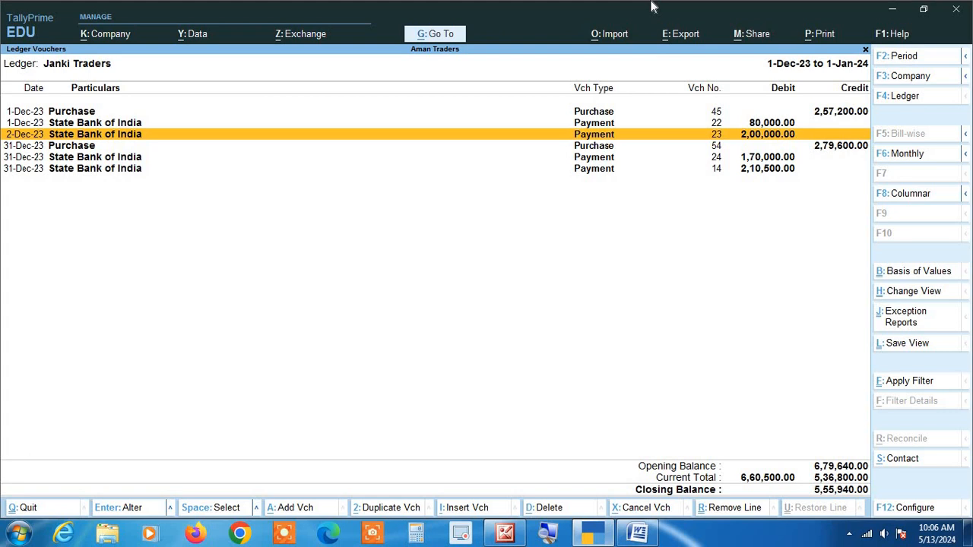
key("Down")
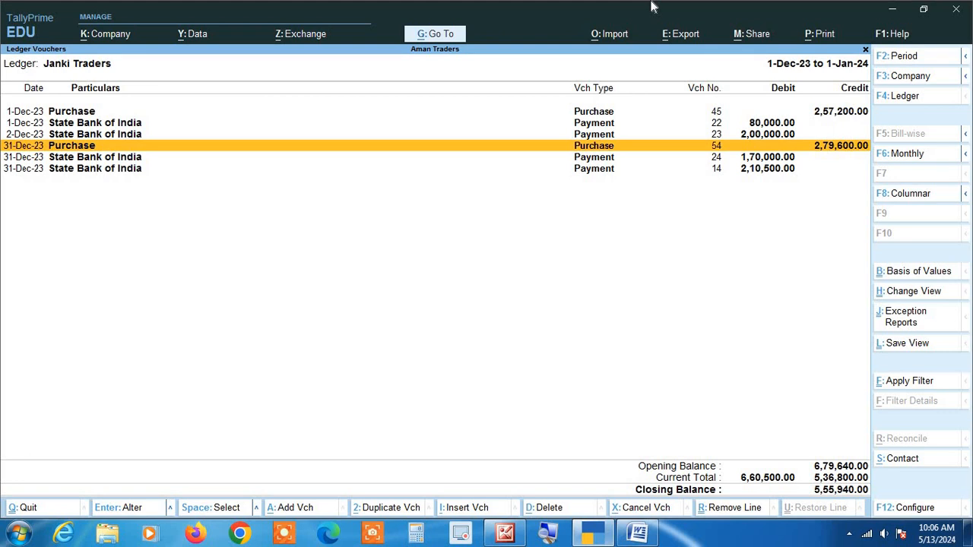
key("Up")
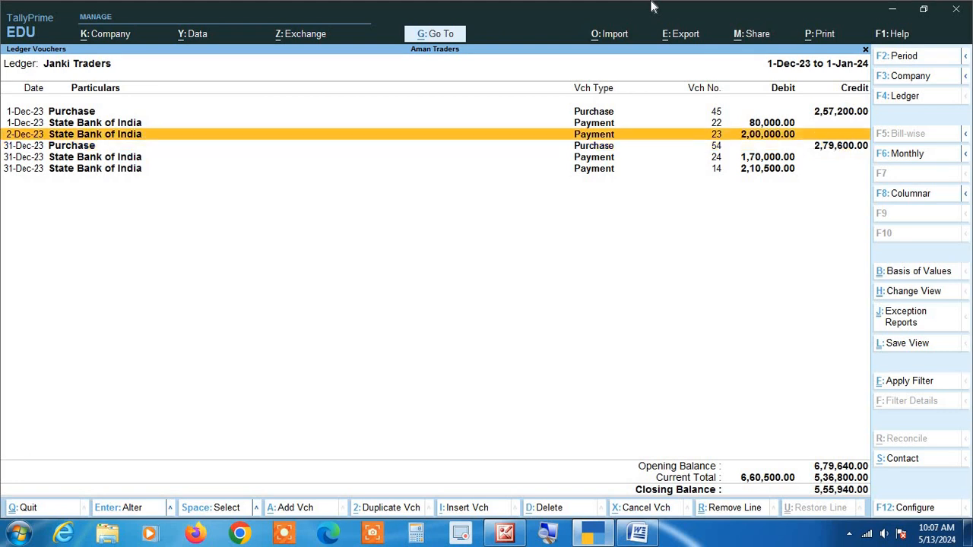
key("Down")
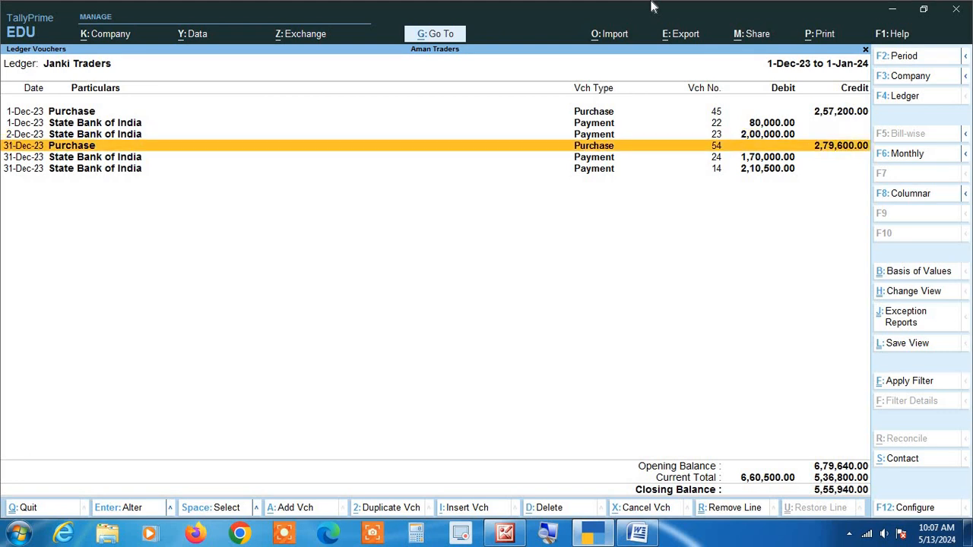
key("alt")
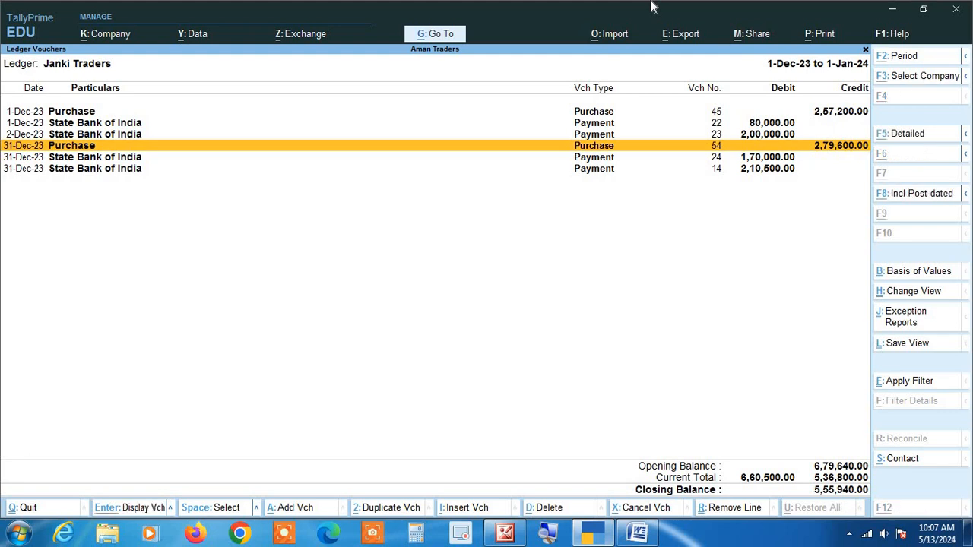
key("alt+2")
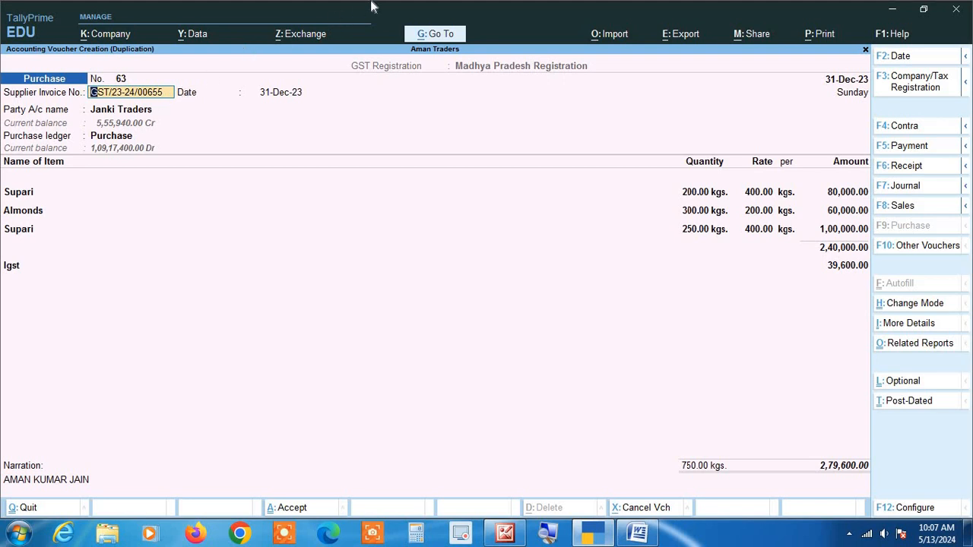
key("F2")
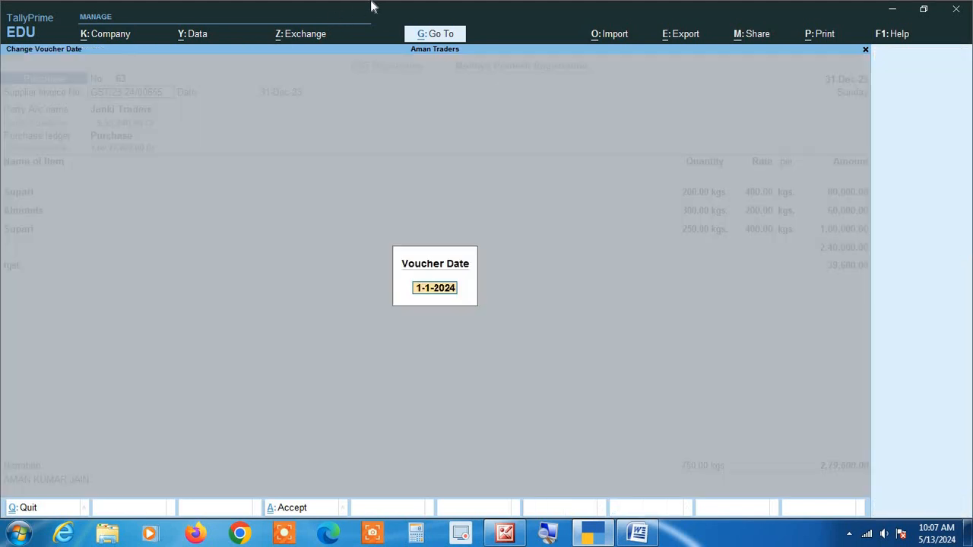
key("Return")
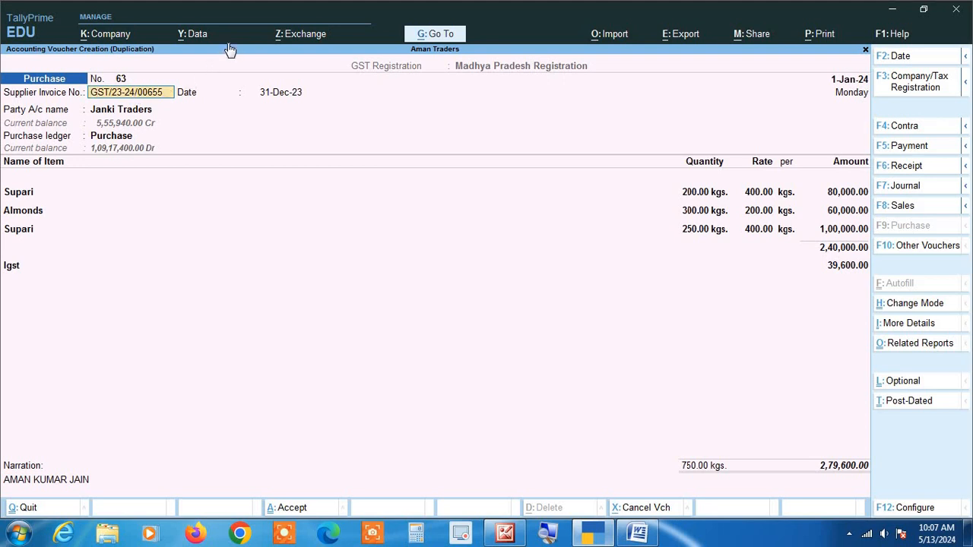
Change the last two digits of the supplier invoice number to 84 and set the invoice date to 1-Jan-24
key("BackSpace")
key("BackSpace")
type("84")
key("Return")
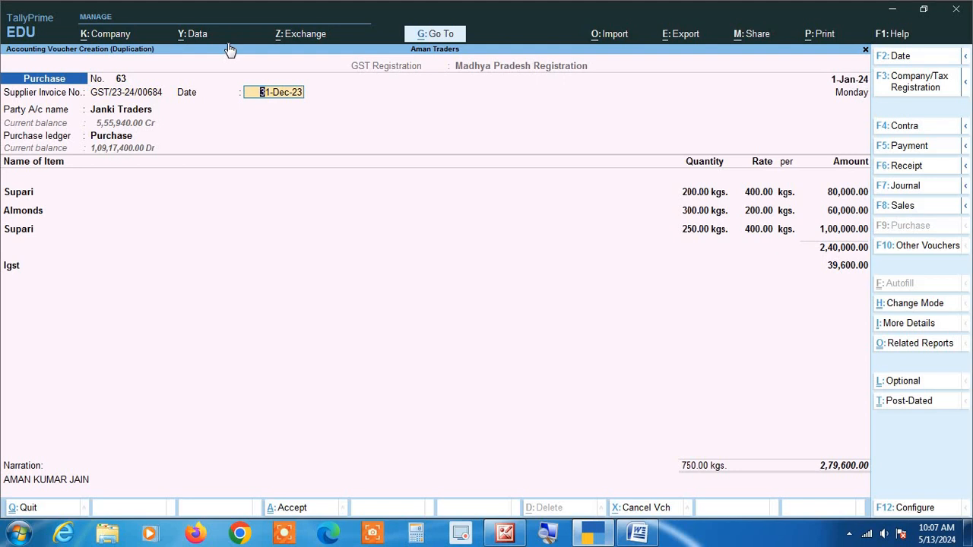
type("1")
key("Return")
key("Return")
key("Return")
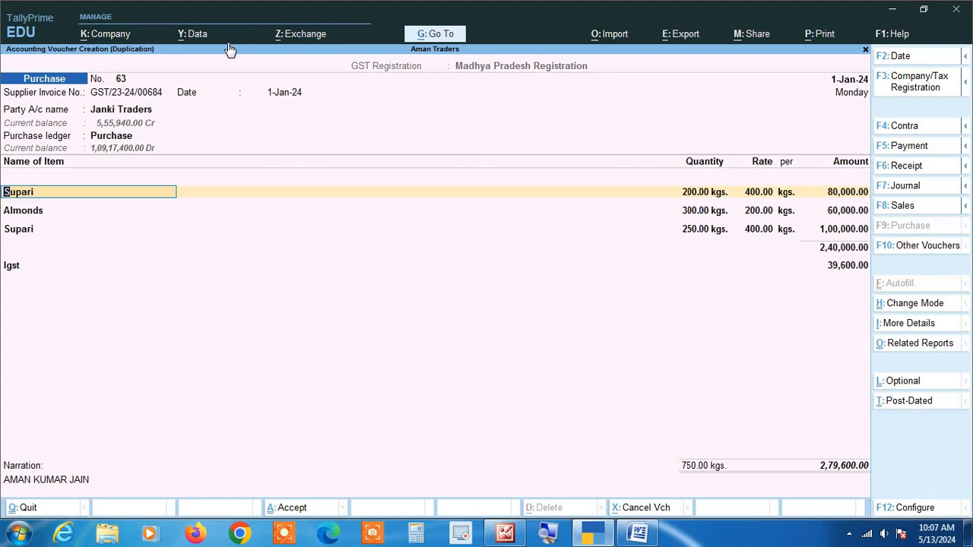
Set the first Supari item's quantity to 230 kgs and its rate to 410
key("Return")
type("230")
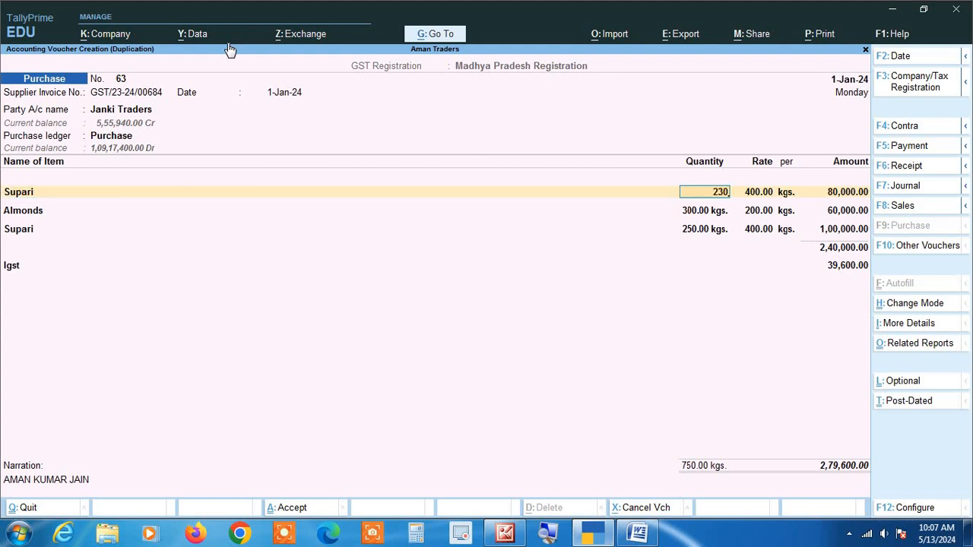
key("Return")
type("410")
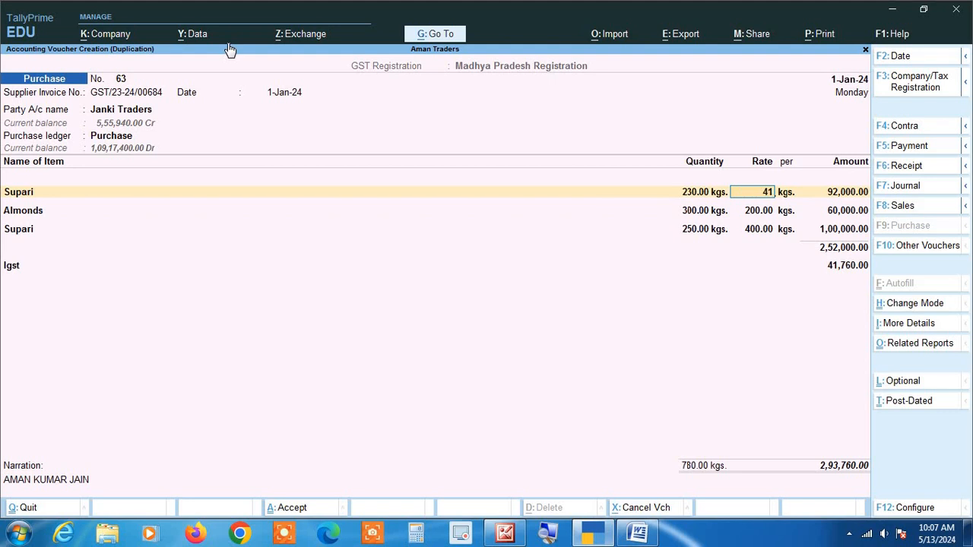
key("Return")
key("Return")
key("Return")
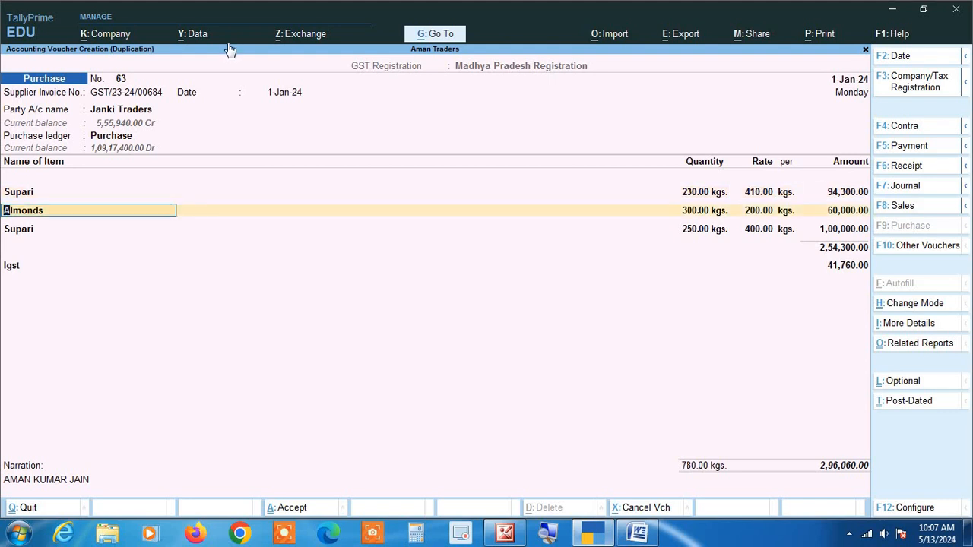
Set the Almonds quantity to 200 kgs and remove the second Supari item line from the duplicated purchase voucher
key("Return")
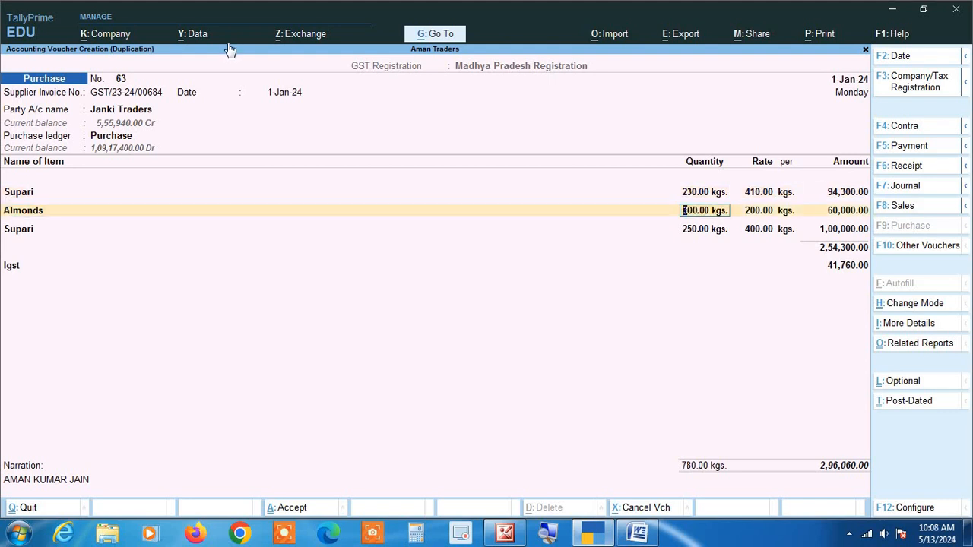
type("200")
key("Return")
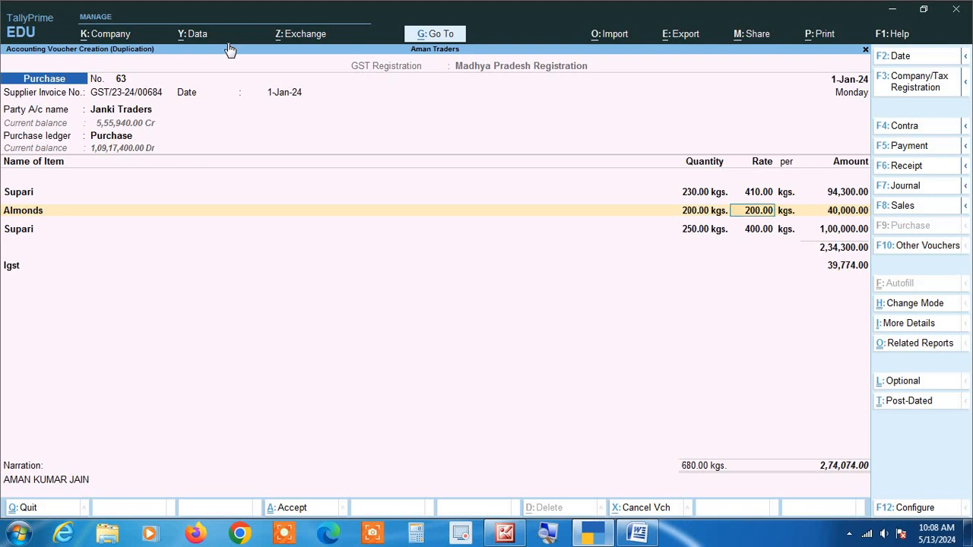
key("Return")
key("Return")
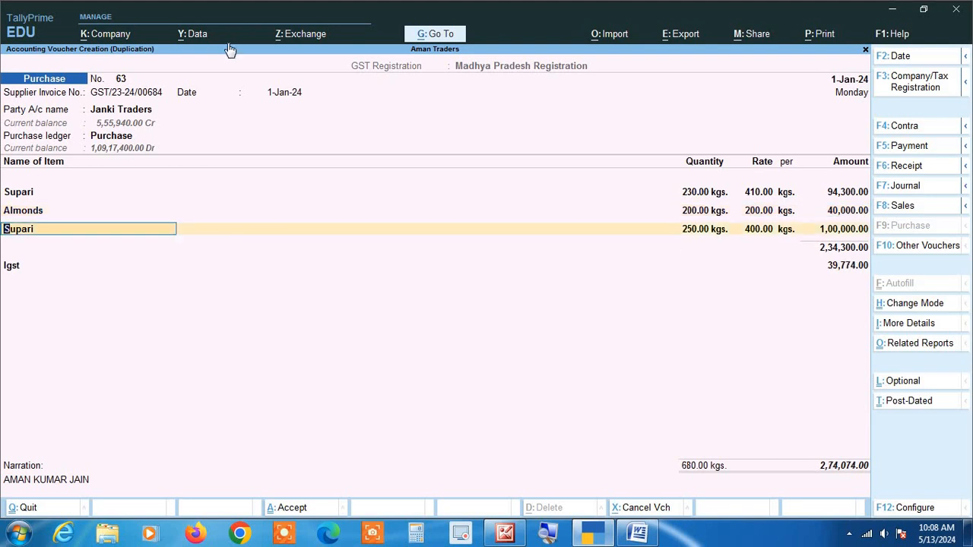
key("ctrl+d")
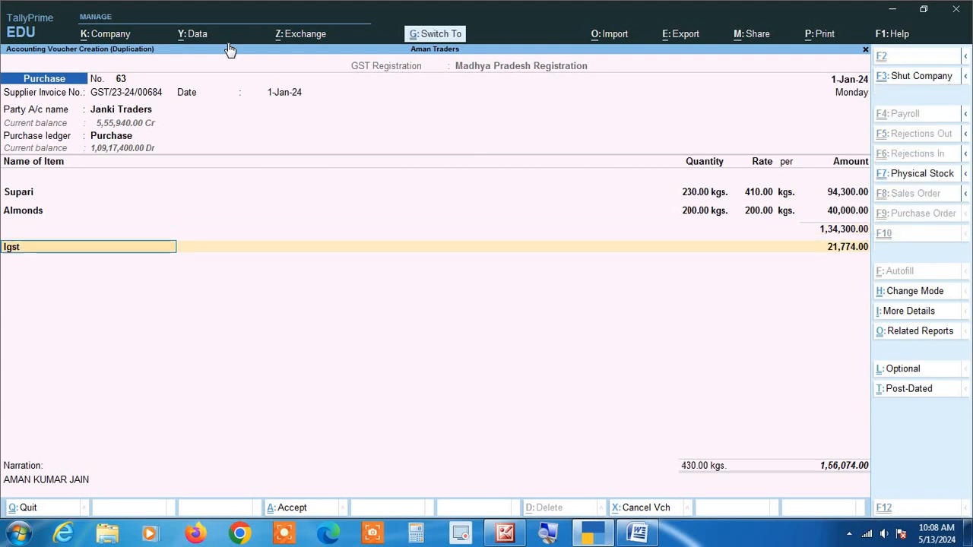
Keep the Igst entry, clear the narration and save the duplicated purchase voucher
key("Return")
key("Return")
key("Return")
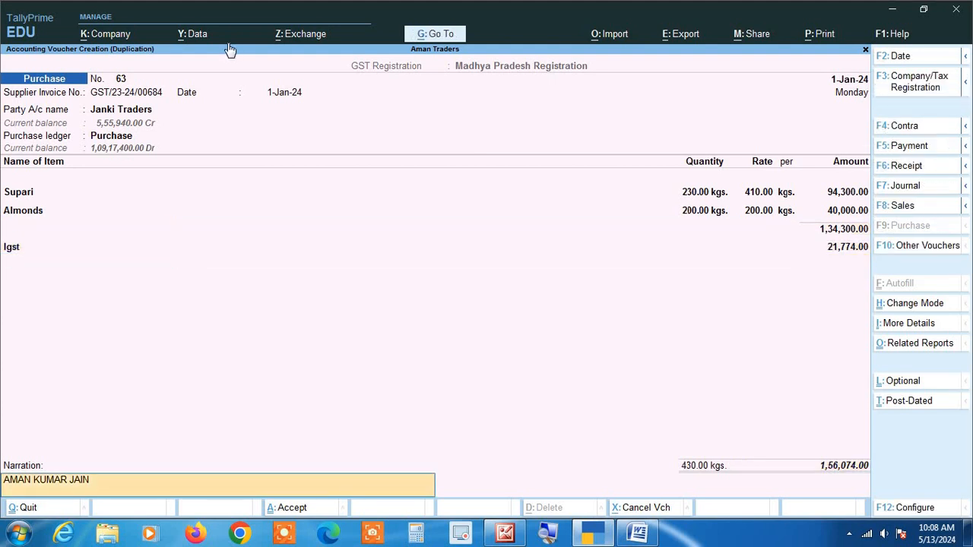
key("BackSpace")
key("Return")
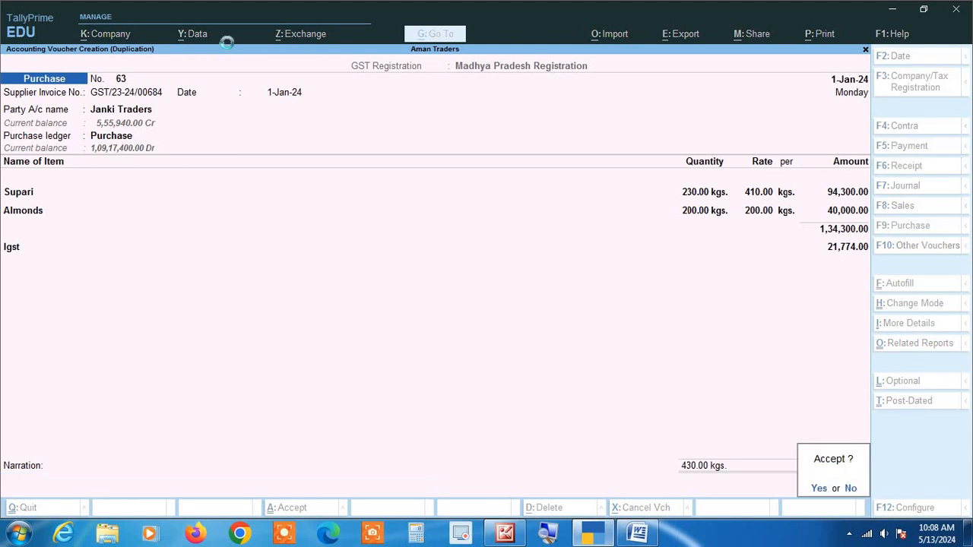
key("Return")
Duplicate the 31-Dec-23 State Bank of India Payment voucher No. 14 in the Janki Traders ledger
key("Down")
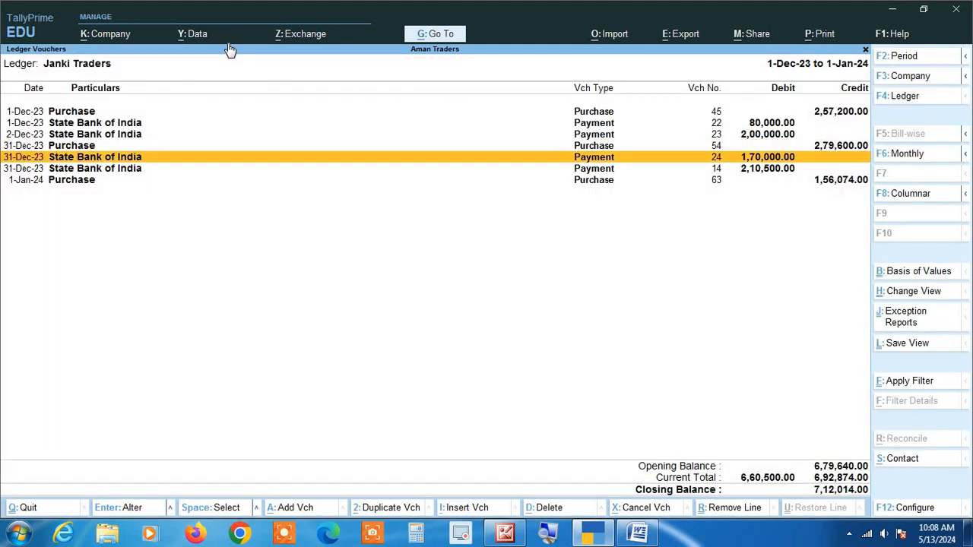
key("Up")
key("Down")
key("Down")
key("Down")
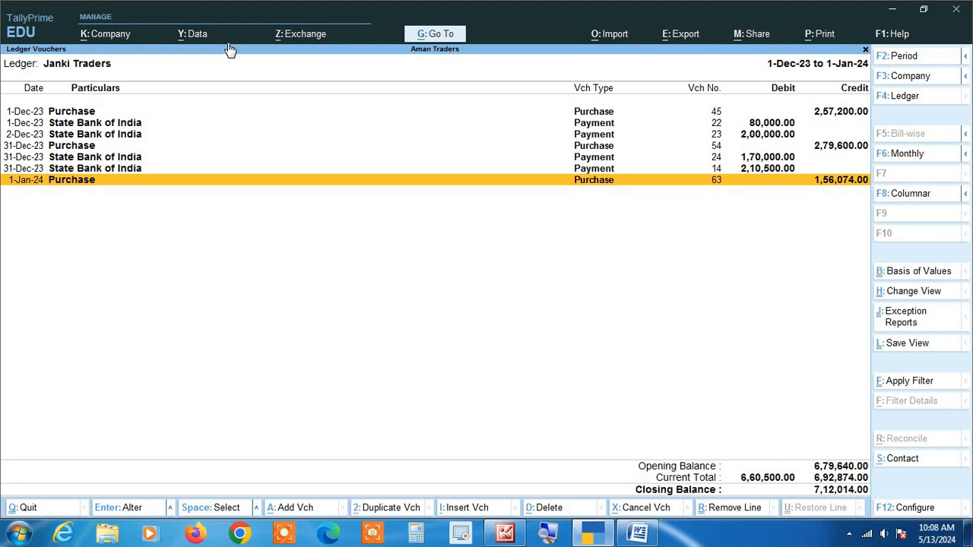
key("Up")
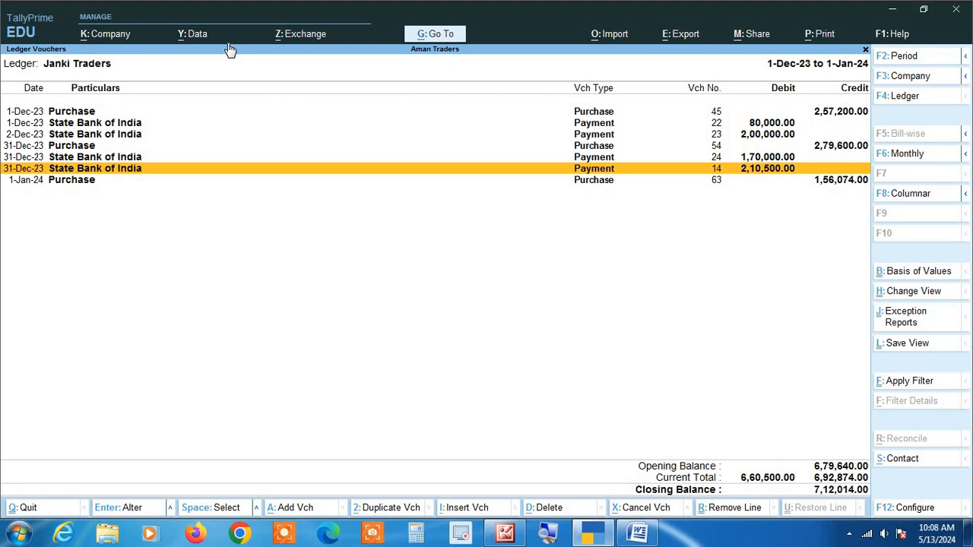
key("alt+2")
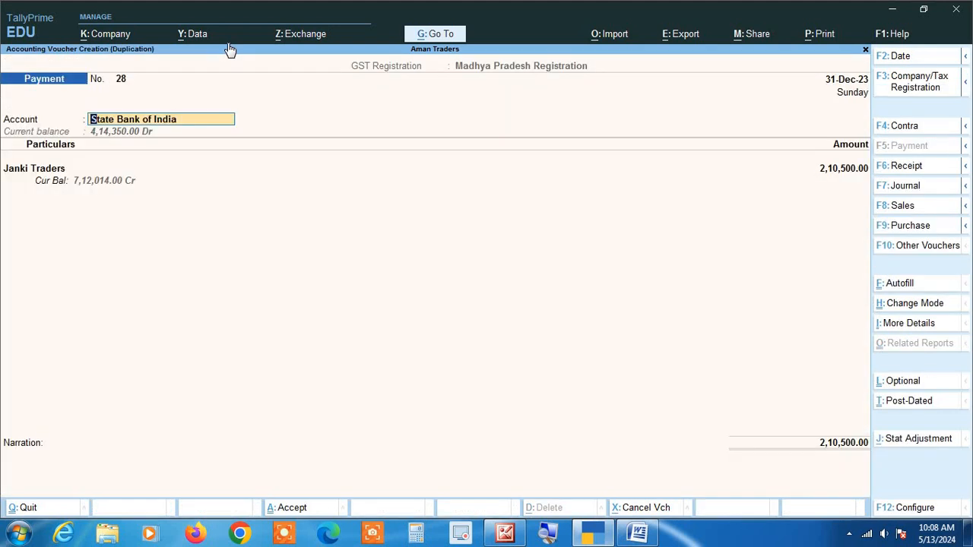
Keep State Bank of India and its party details, and set the Janki Traders payment amount to 50000
key("Return")
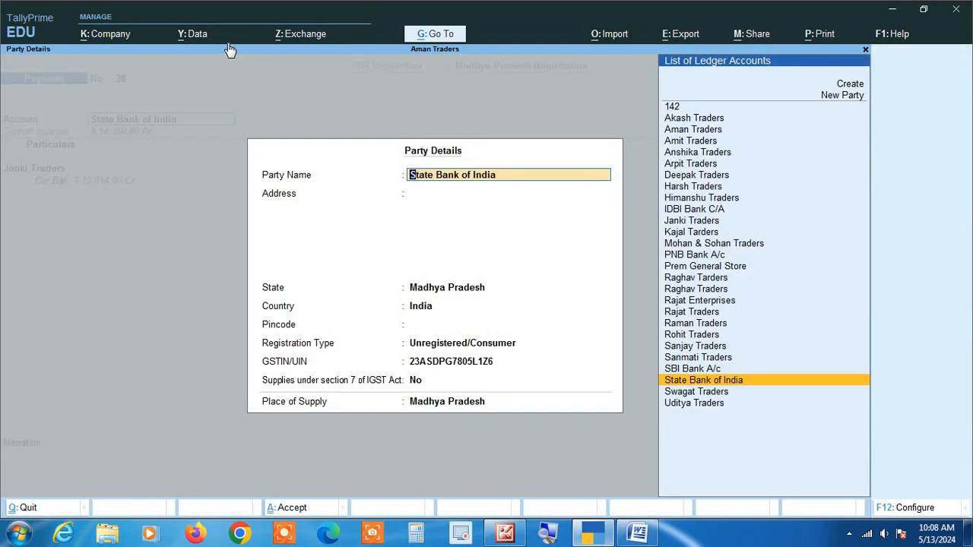
key("ctrl+a")
key("Return")
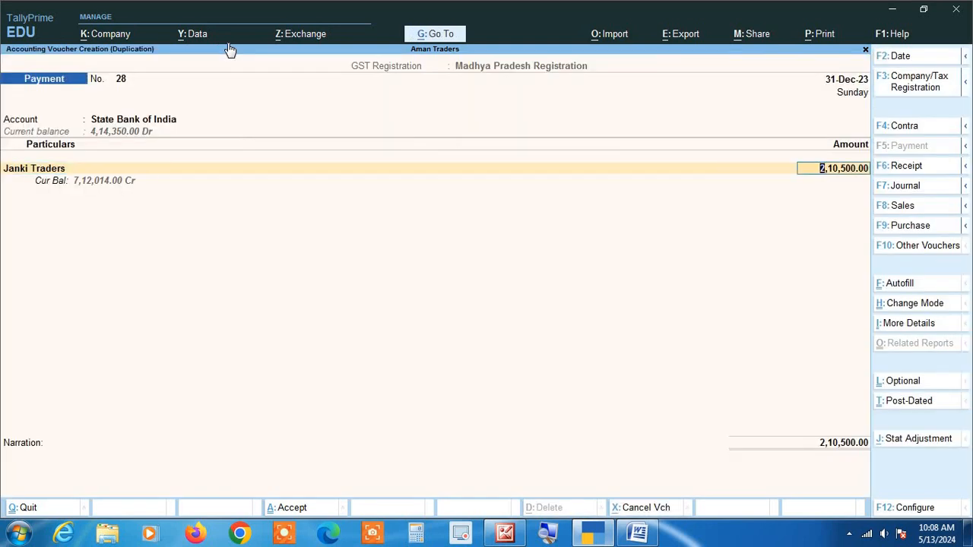
type("50000")
key("Return")
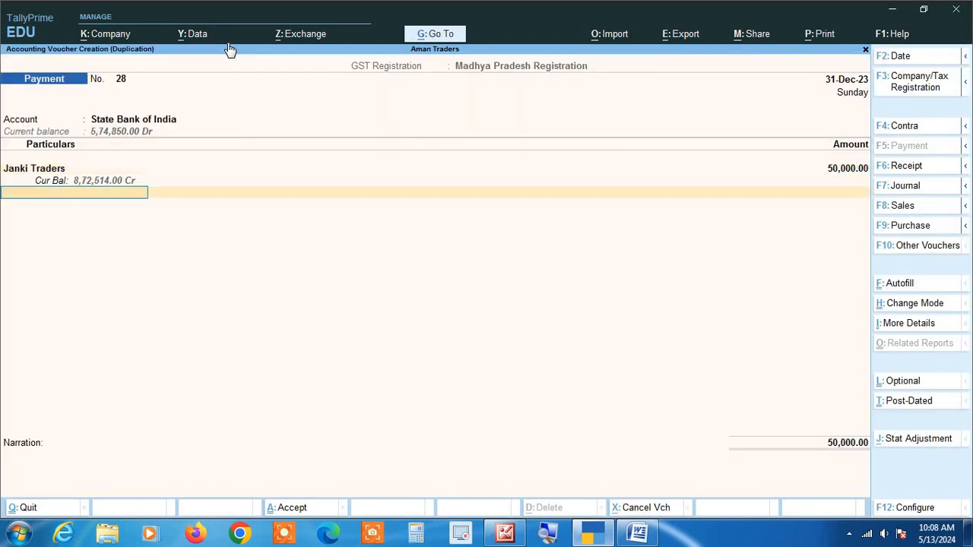
Change the last digit of the cheque's instrument number to 8 in the State Bank of India bank allocations
key("Return")
key("Return")
key("Return")
key("Return")
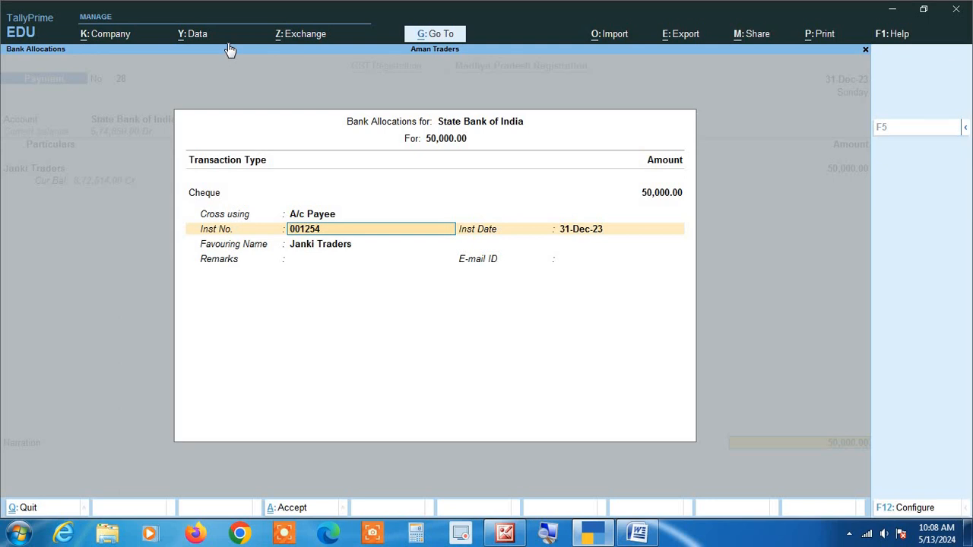
key("BackSpace")
type("8")
key("Return")
Set the cheque's instrument date to 1-1 and save the duplicated payment voucher
key("Return")
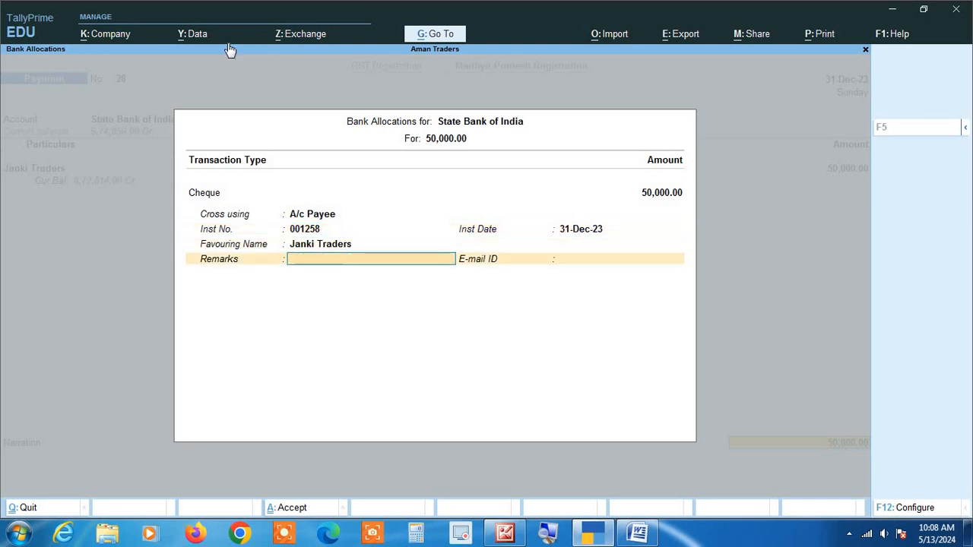
key("BackSpace")
key("BackSpace")
type("1")
key("Return")
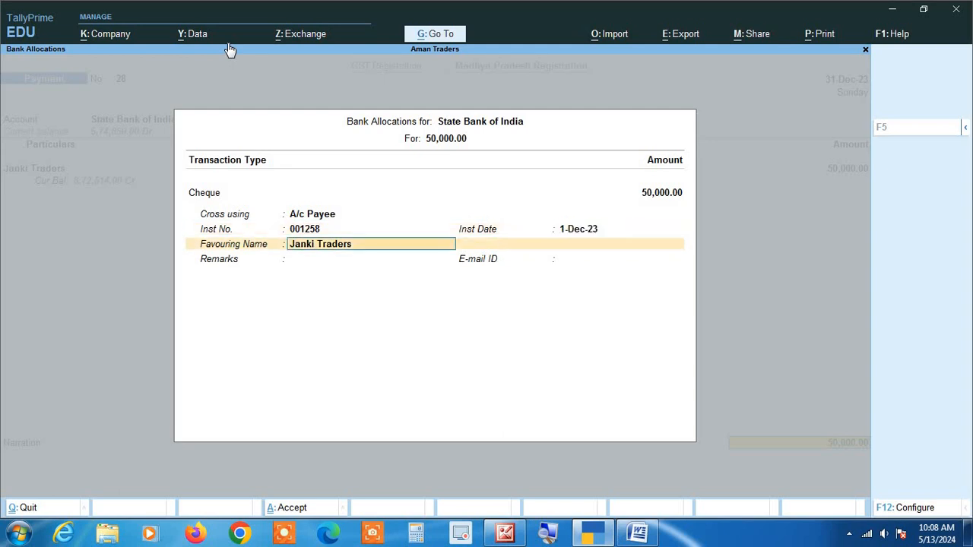
key("BackSpace")
type("1-1")
key("Return")
key("Return")
key("Return")
key("Return")
key("Return")
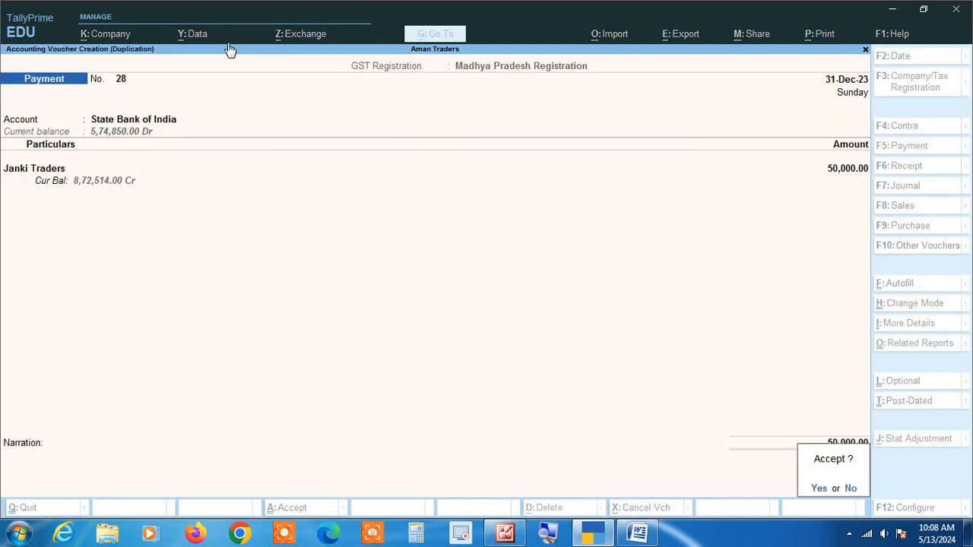
key("Return")
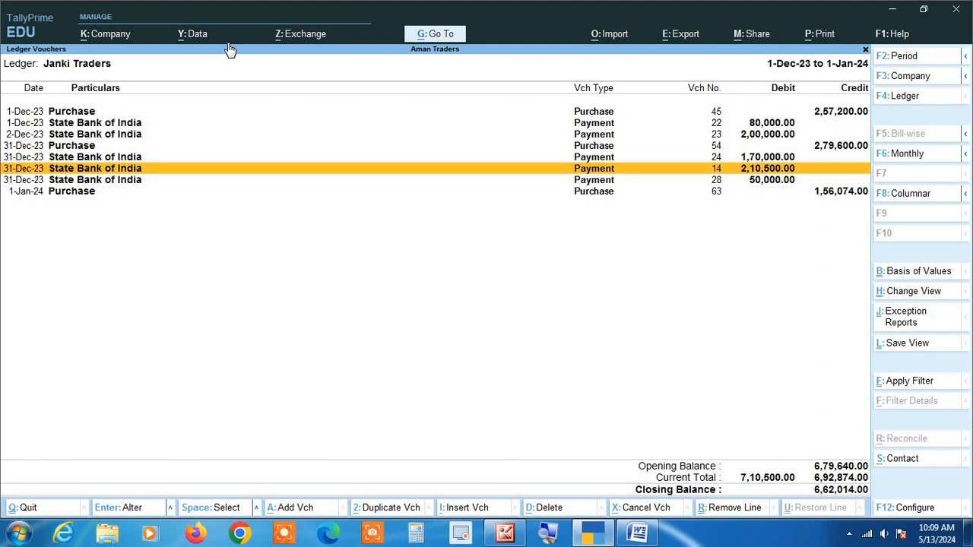
Add a new voucher from the 1-Jan-24 Purchase entry in the Janki Traders ledger report
key("Down")
key("Down")
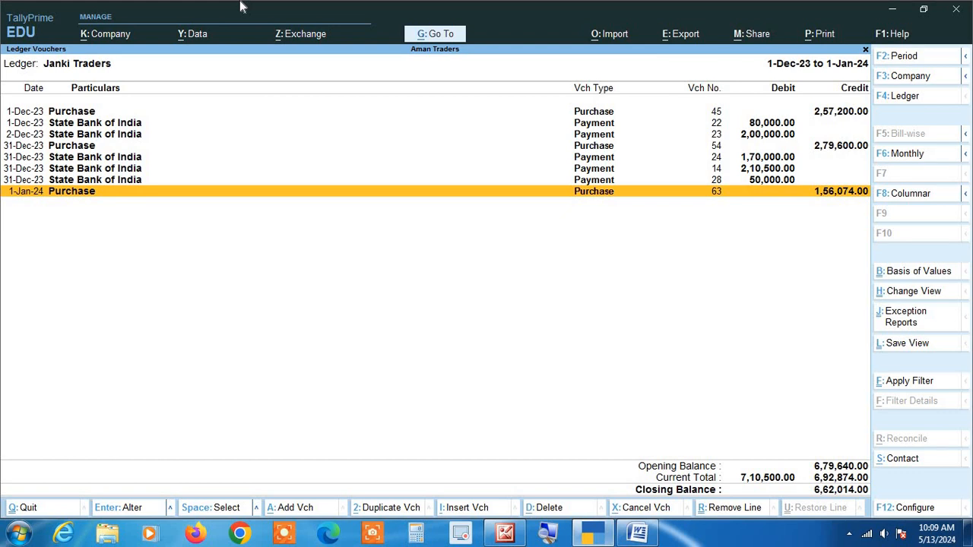
key("alt+a")
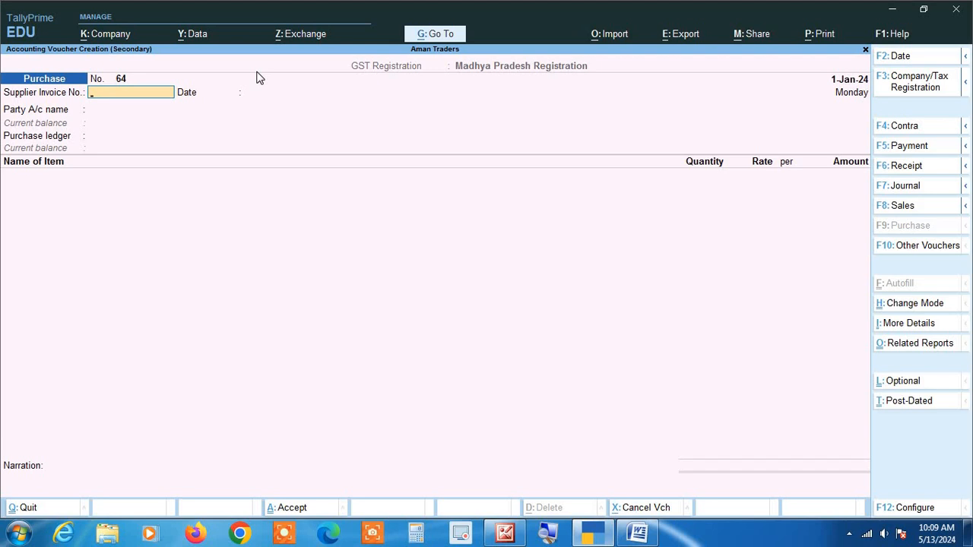
key("Escape")
key("y")
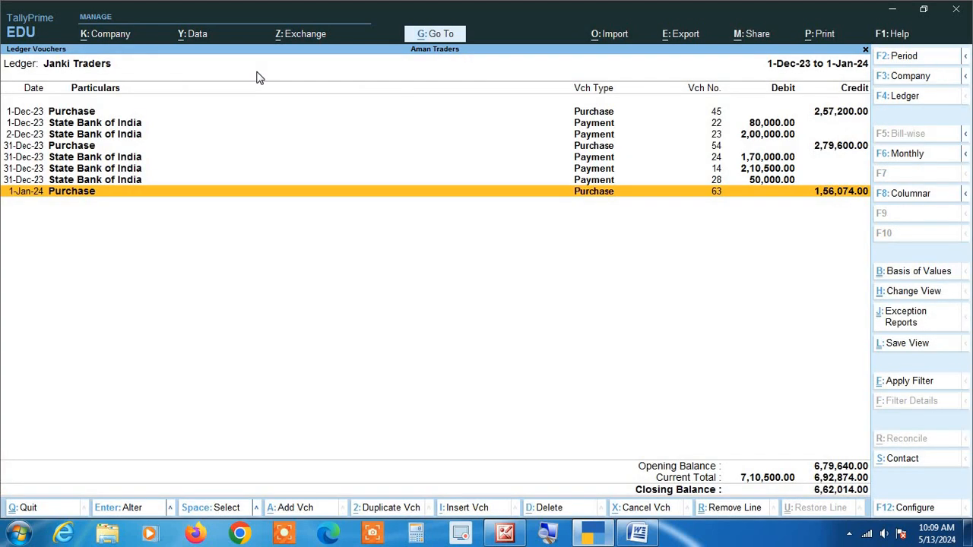
key("alt+a")
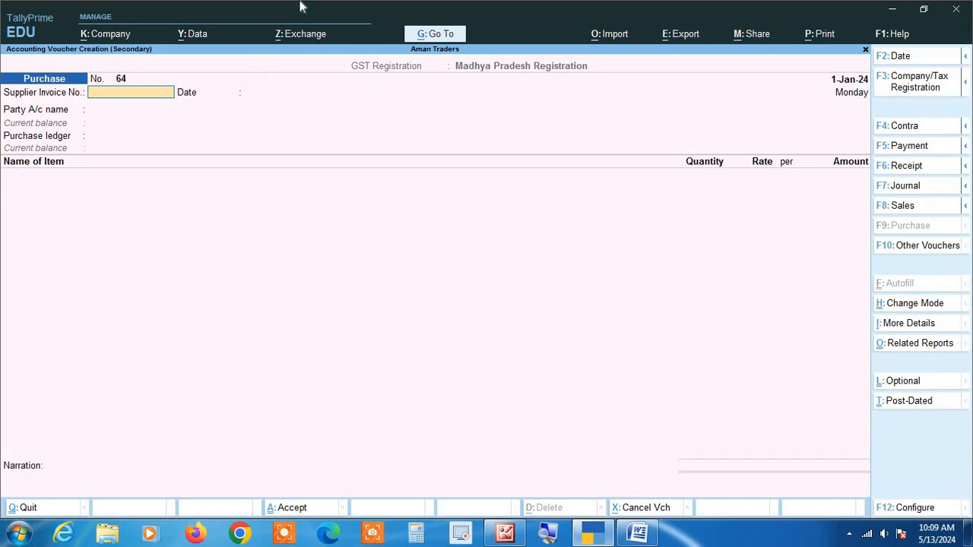
Switch the new voucher through the Payment, Sales and Receipt types and back to Purchase
key("F5")
key("F8")
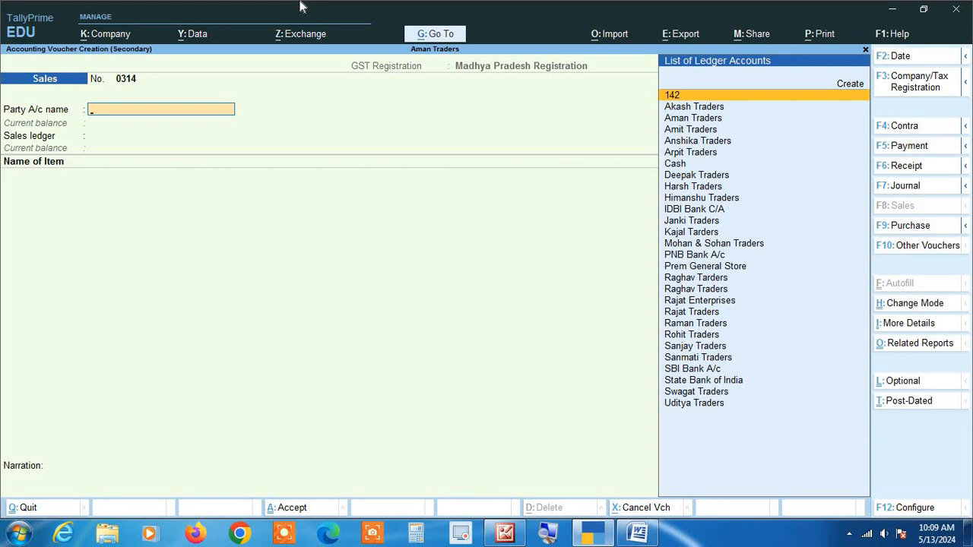
key("F6")
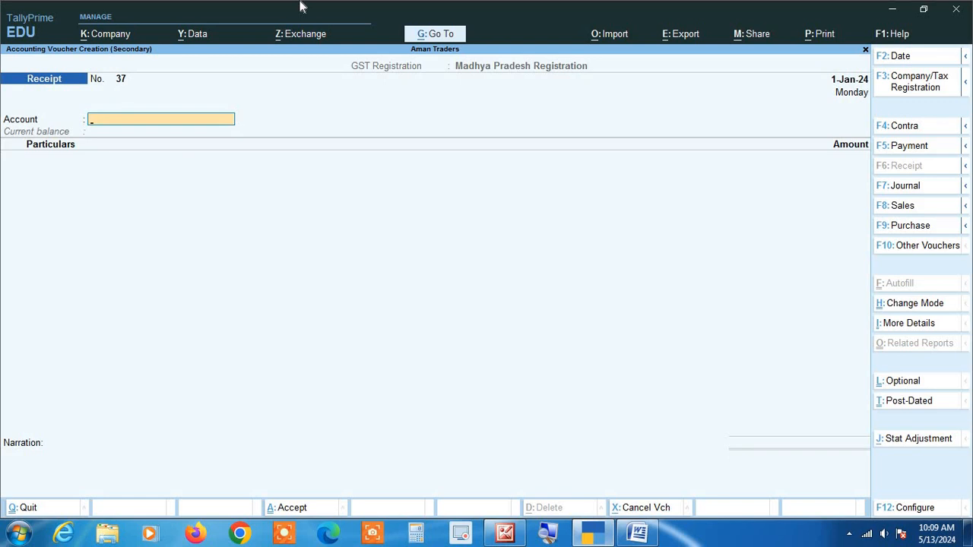
key("F9")
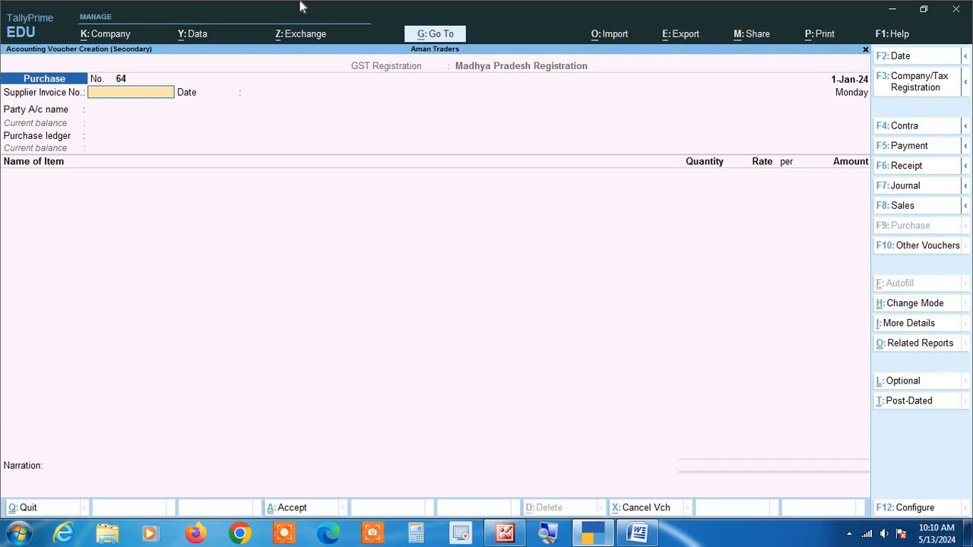
Enter supplier invoice number 2023-24/108 and keep 1-Jan-24 as the invoice date
type("2023-24/108")
key("Return")
key("Return")
Choose Anshika Traders as the party account and Purchase as the purchase ledger
type("ansh")
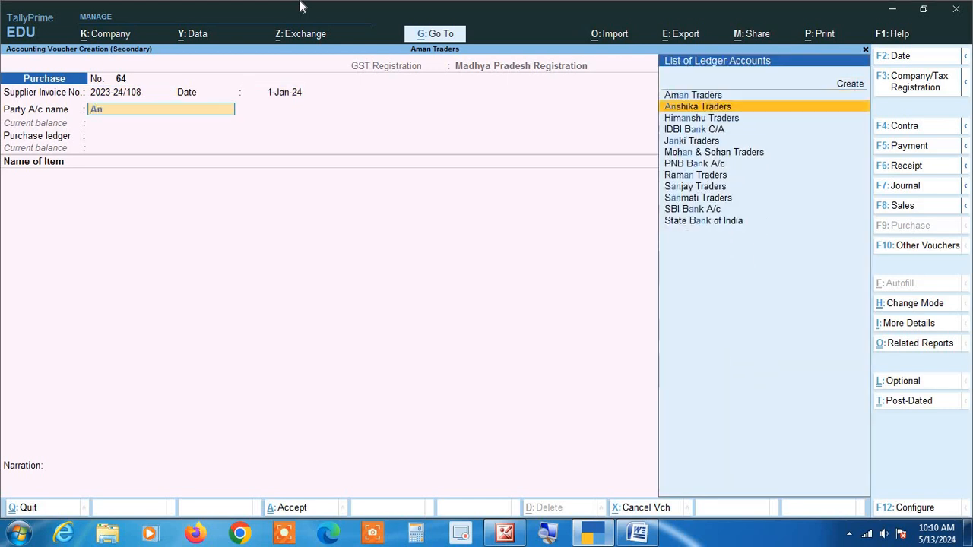
key("Return")
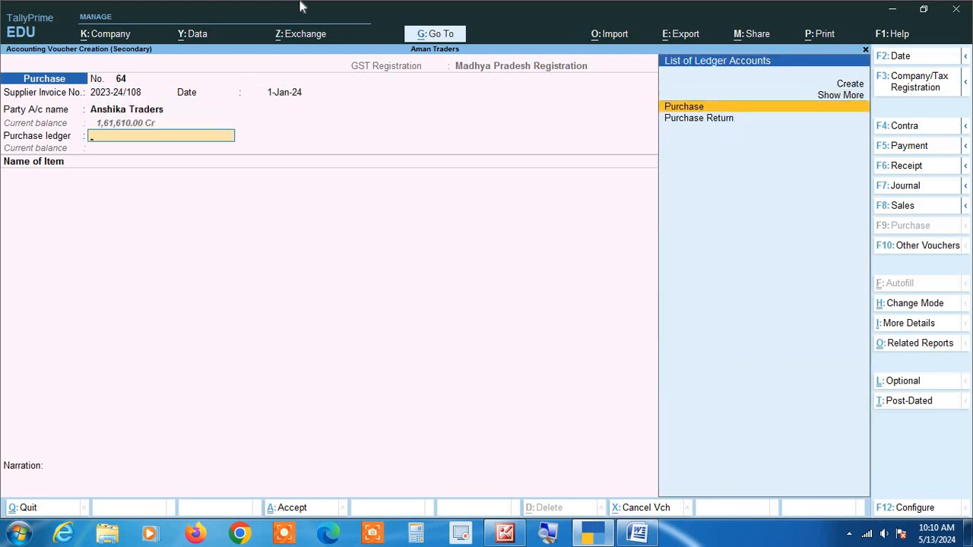
key("Return")
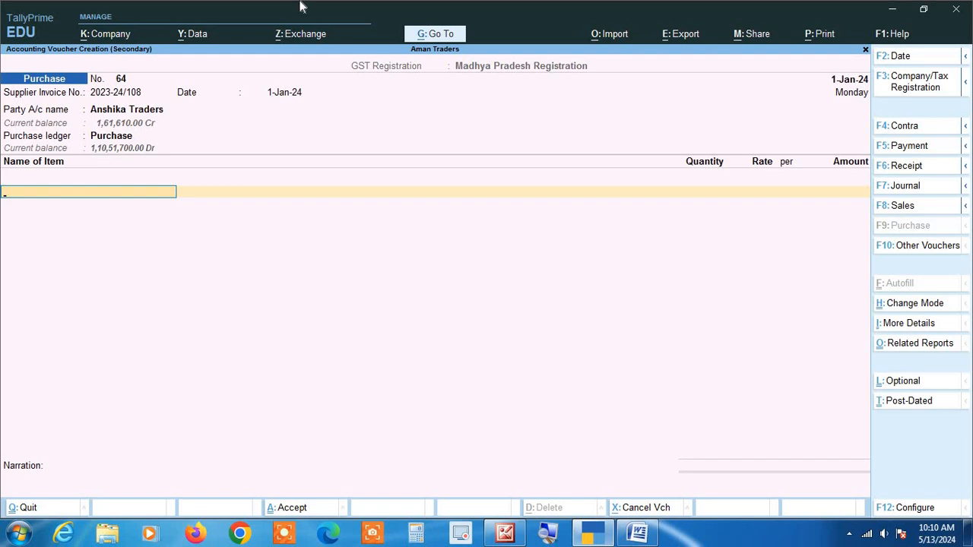
Add Almonds to the purchase voucher with a quantity of 200 kgs at its default rate
type("a")
key("Return")
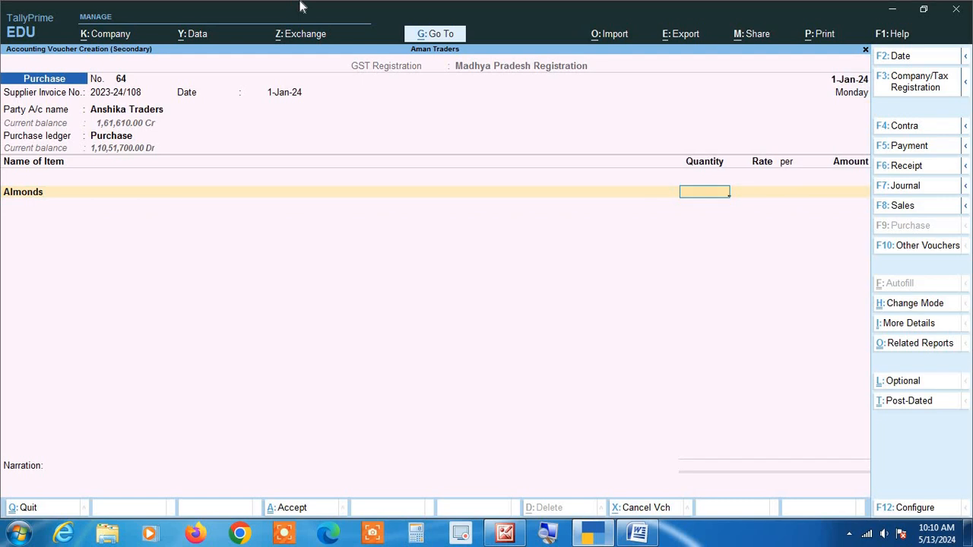
type("200")
key("Return")
key("Return")
key("Return")
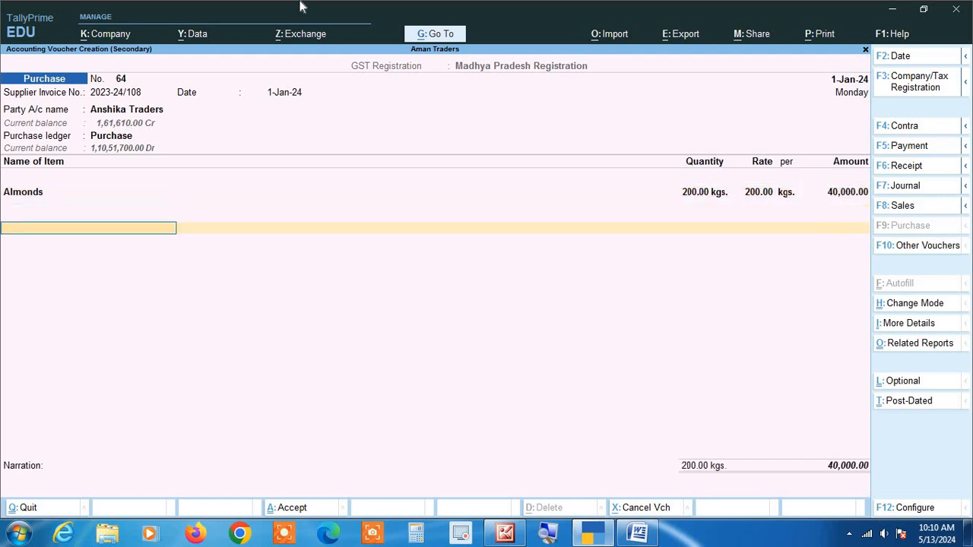
type("ig")
key("Return")
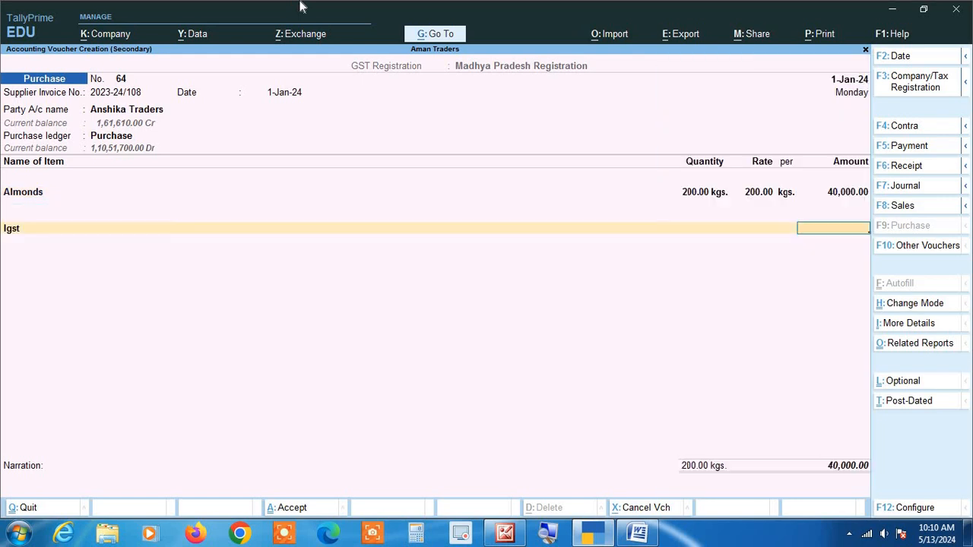
key("BackSpace")
Add the Cgst and Sgst tax ledgers, leave the narration blank and save the Anshika Traders purchase voucher
type("Cg")
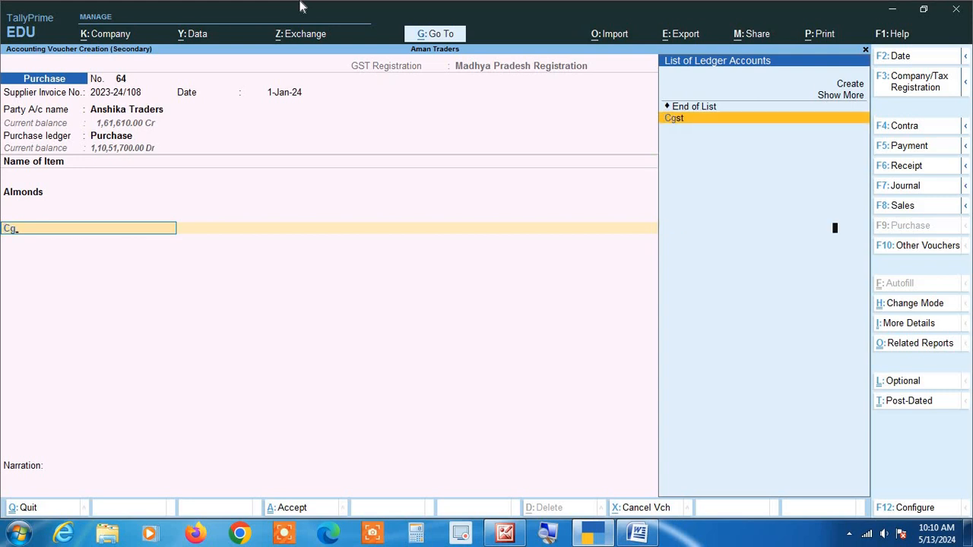
key("Return")
key("Return")
type("S")
key("Return")
key("Return")
key("Return")
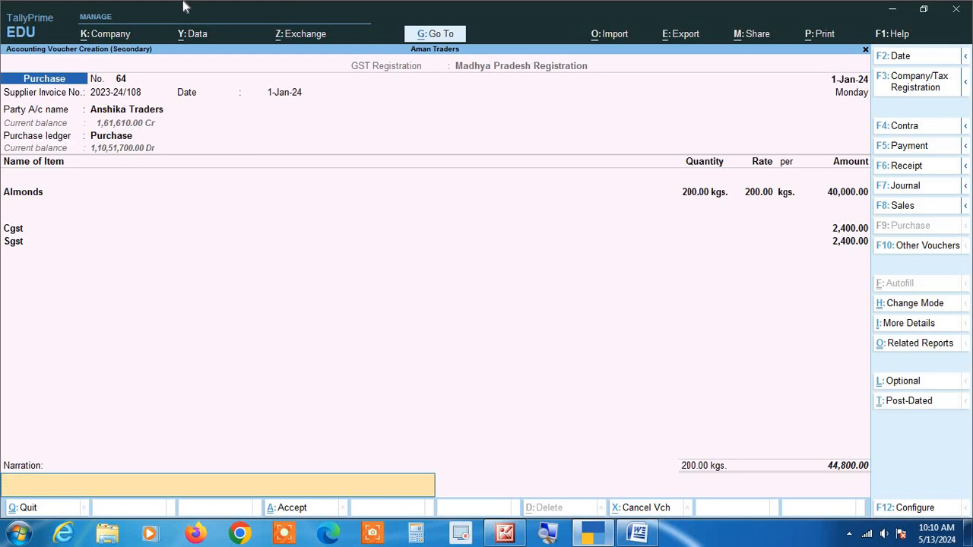
key("Return")
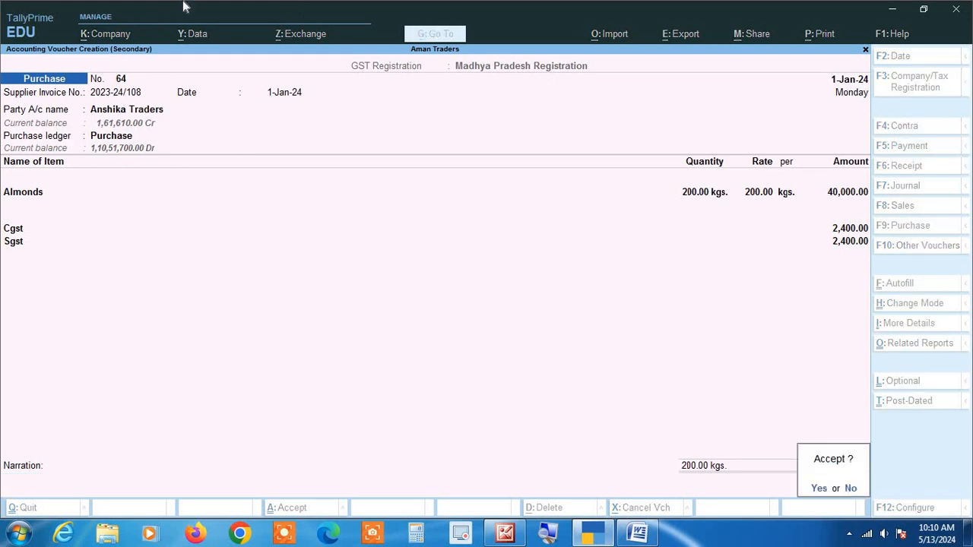
key("Return")
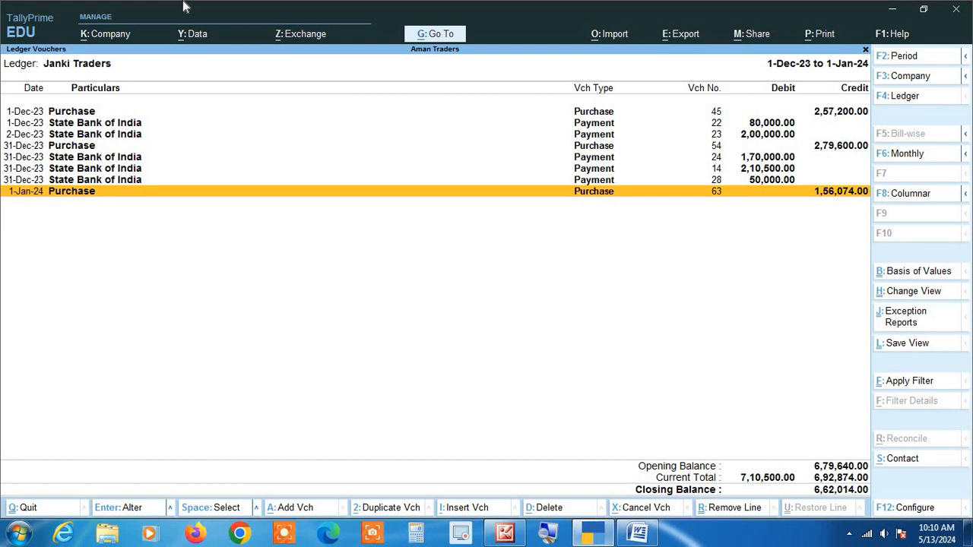
Switch the ledger report to Anshika Traders and open its purchase voucher No. 64 to review the entry
key("F4")
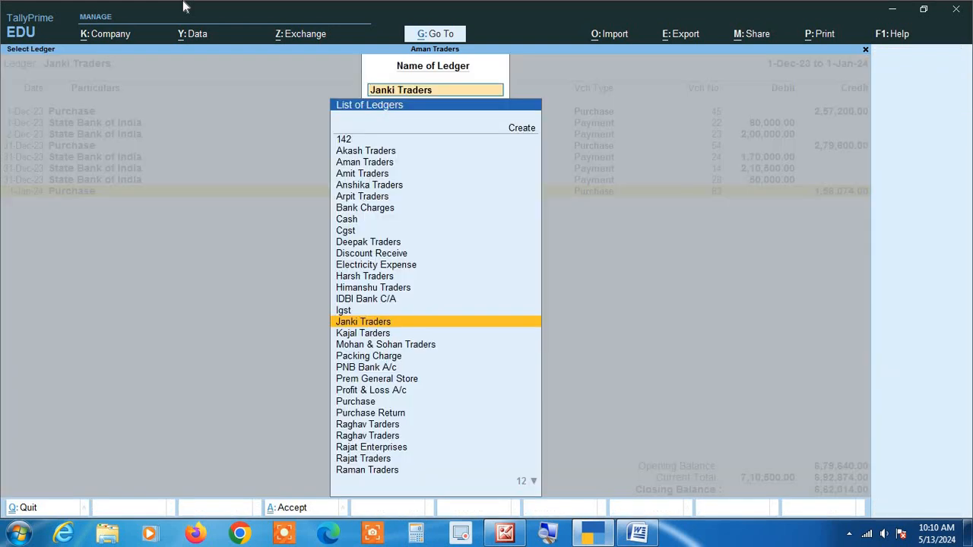
type("Anshi")
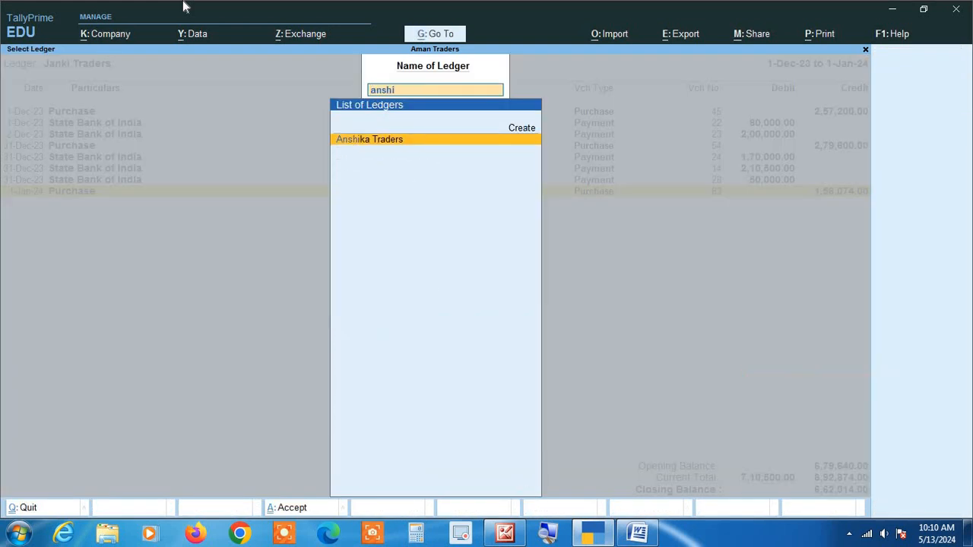
key("Return")
key("Down")
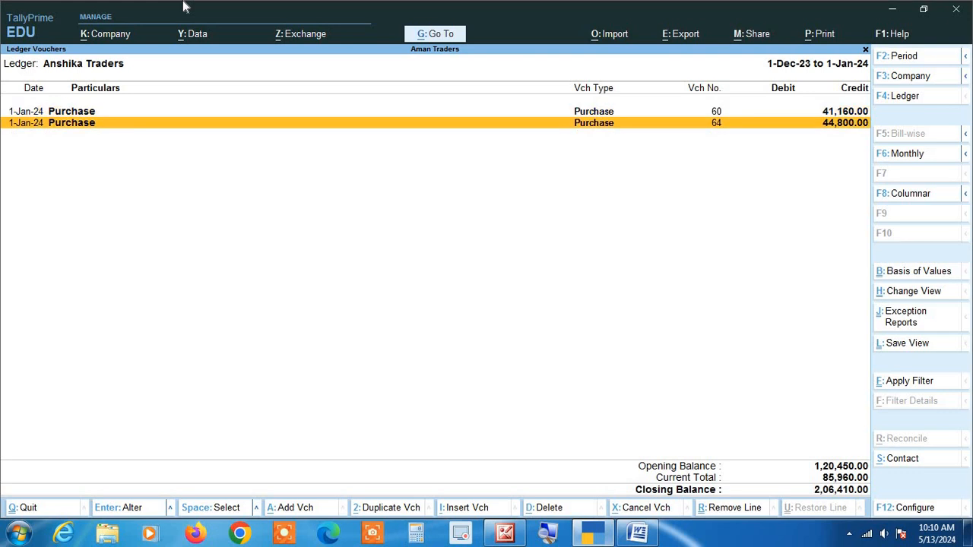
key("Return")
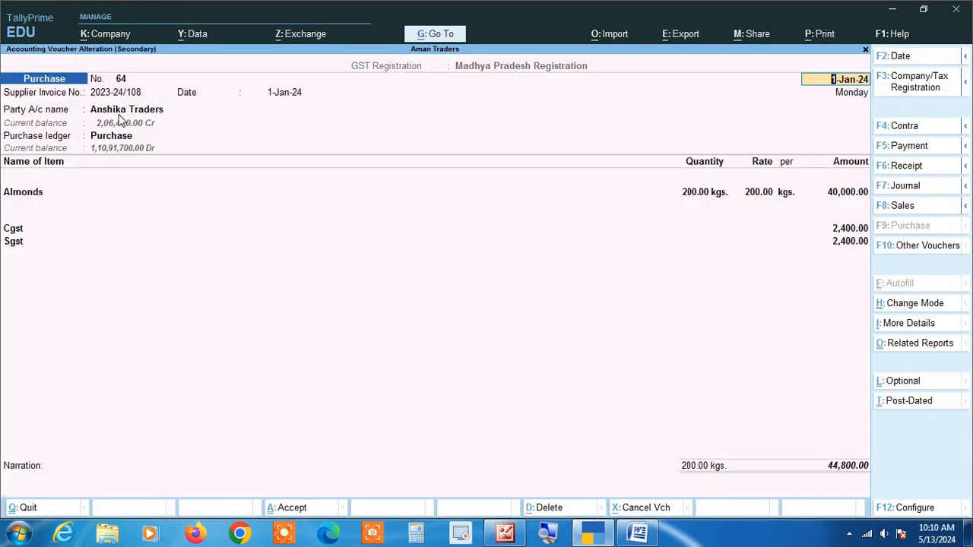
Close the purchase voucher and the ledger reports to return to Gateway of Tally
key("BackSpace")
key("Escape")
key("Escape")
key("Escape")
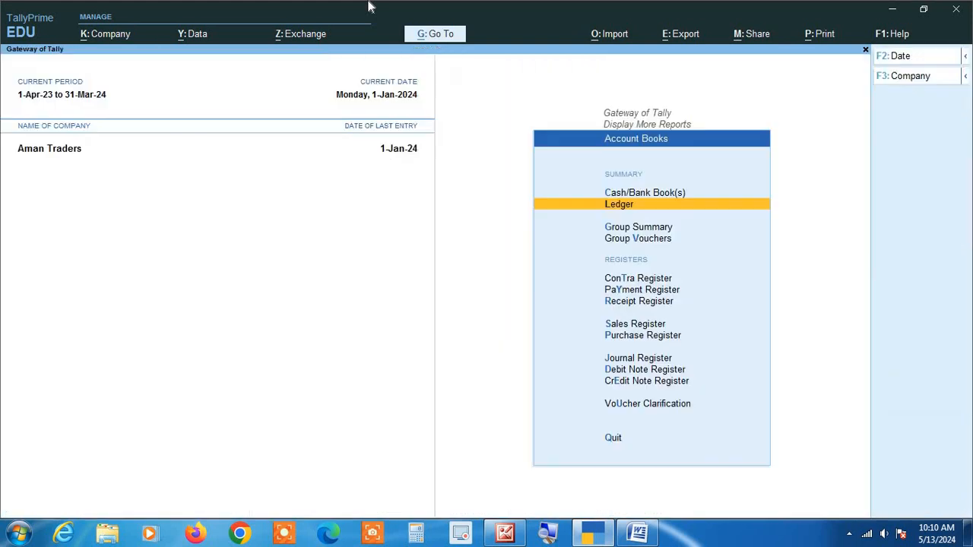
key("Escape")
key("Escape")
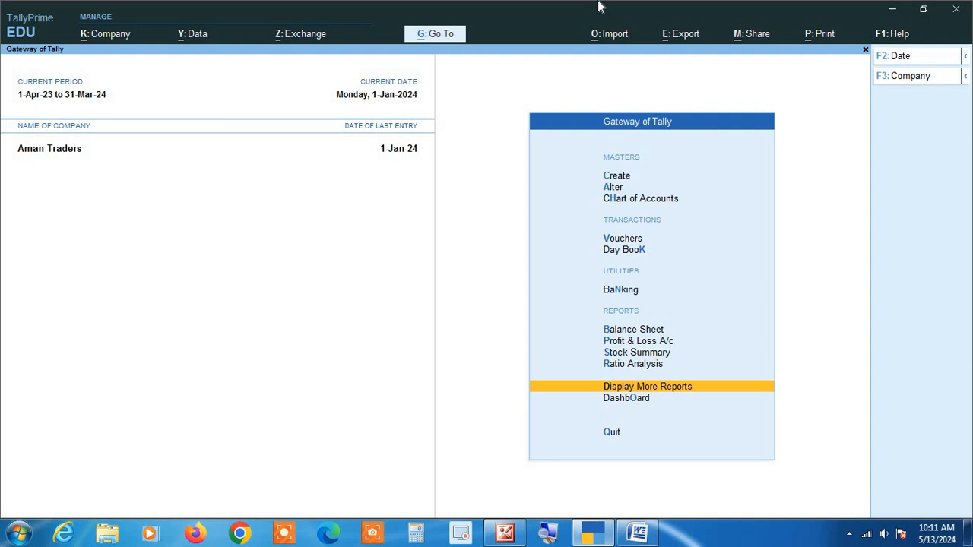
Open the Purchase Register from the account books and display October's list of purchase vouchers
key("d")
key("a")
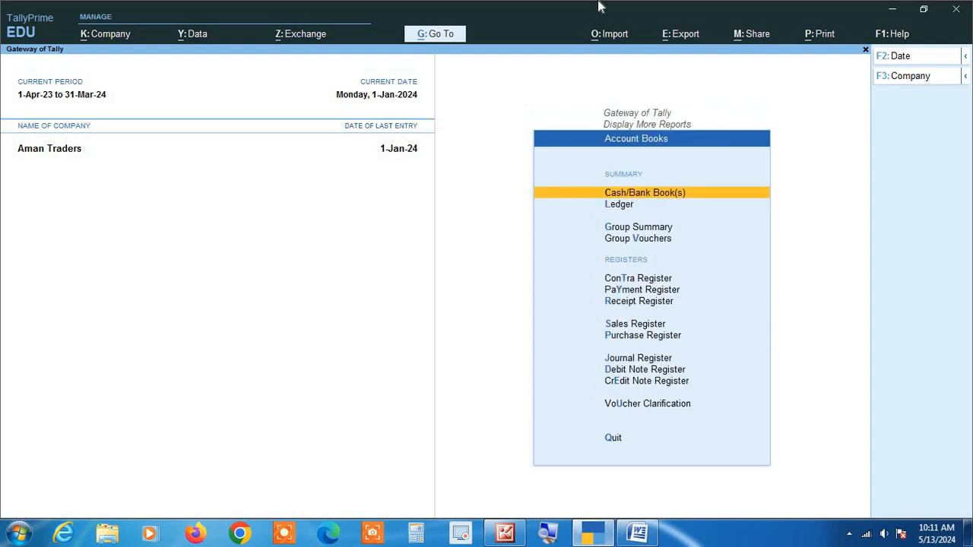
key("p")
key("Up")
key("Up")
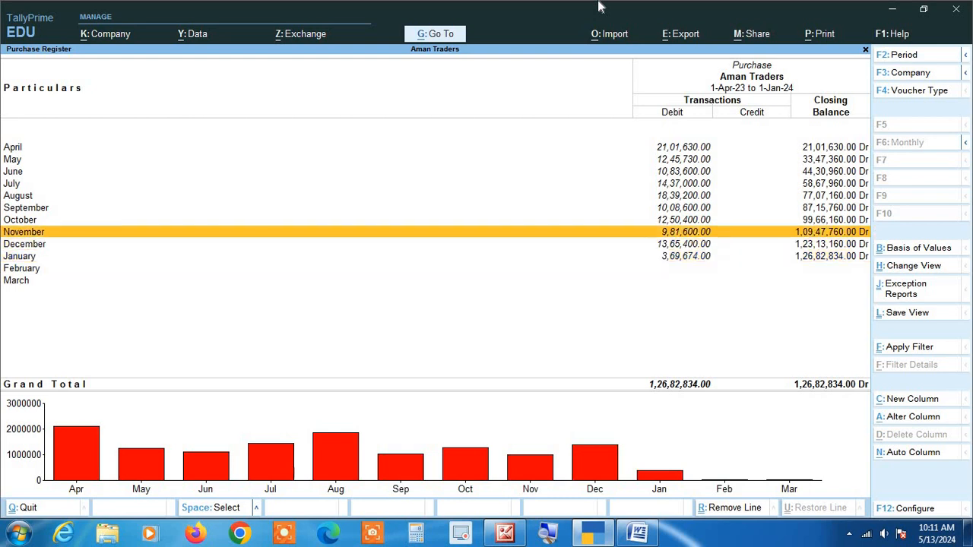
key("Up")
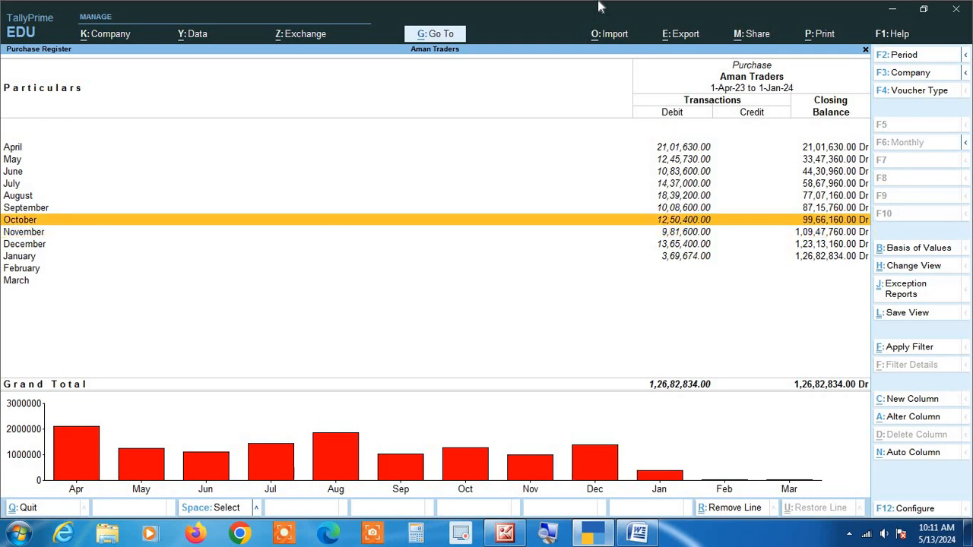
key("Return")
Set the purchase voucher list's period from 1-10-2023 to 31-12-2023
key("alt+F2")
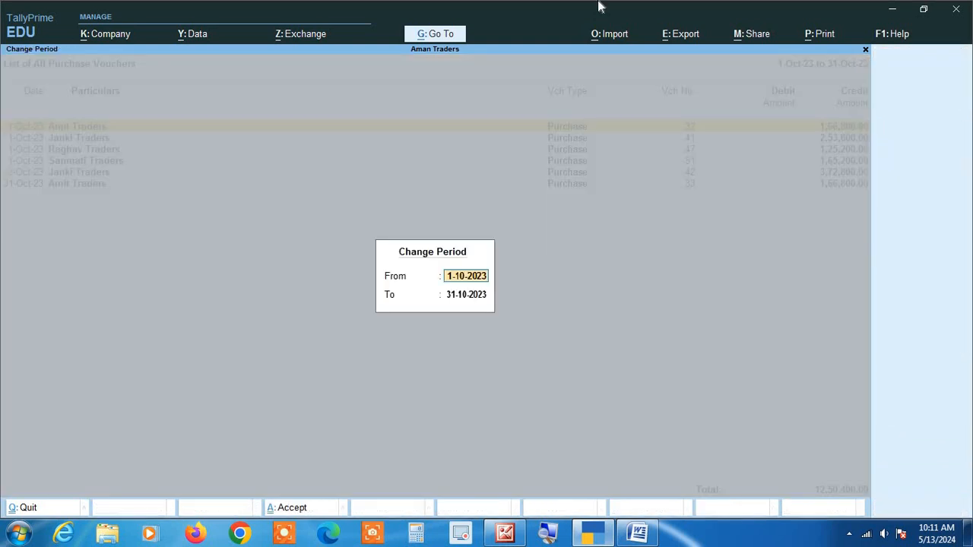
type("1")
key("Return")
type("31-12")
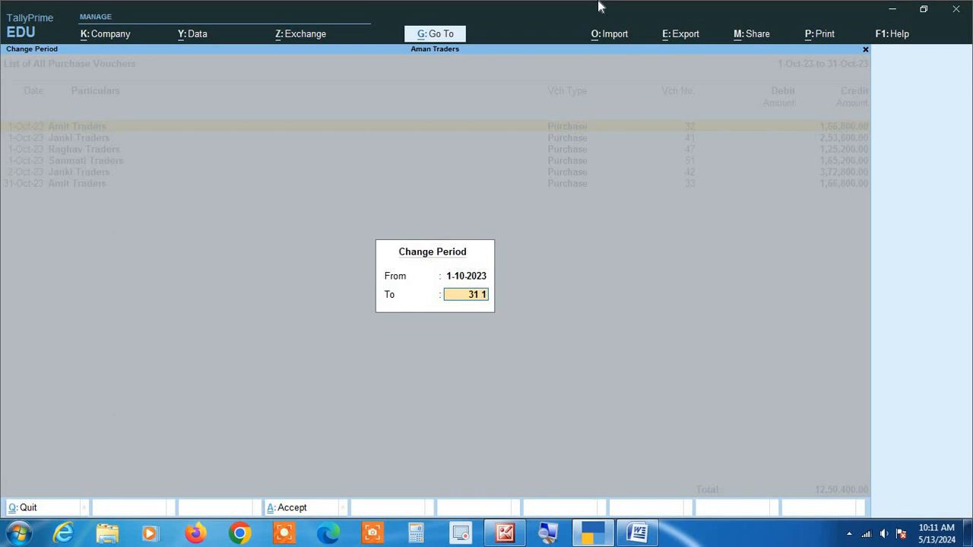
key("Return")
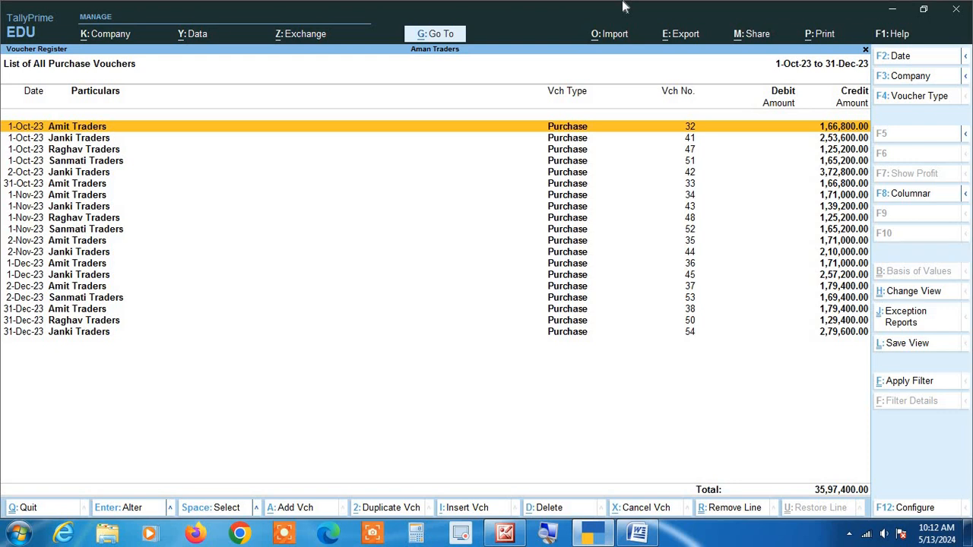
Remove the Janki Traders lines dated 1-Oct-23, 2-Oct-23 and 1-Nov-23 from the purchase voucher list
key("Down")
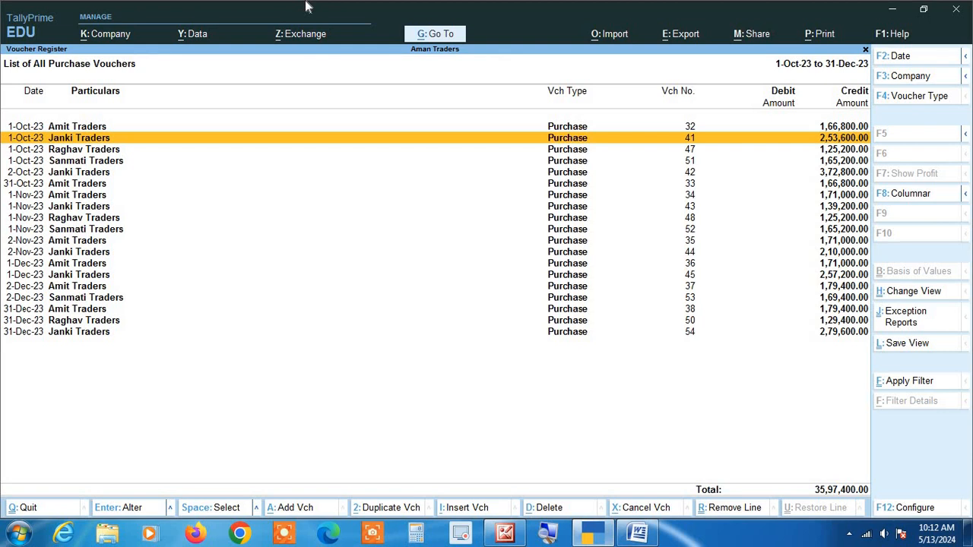
key("ctrl")
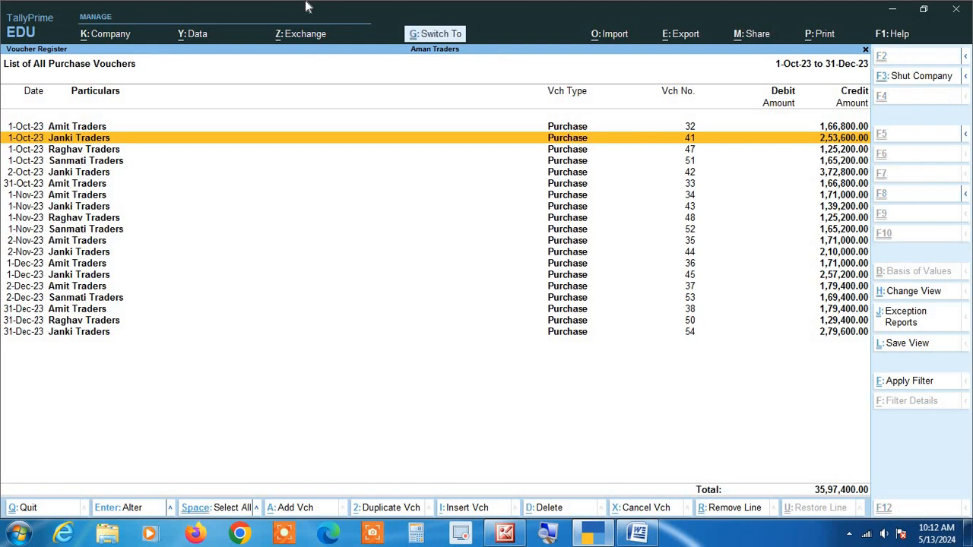
key("ctrl+r")
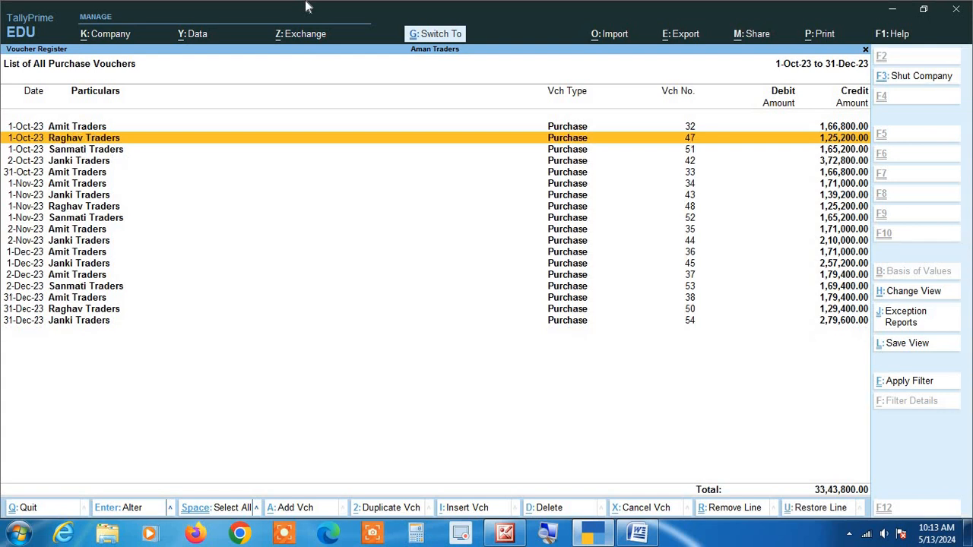
key("Down")
key("Down")
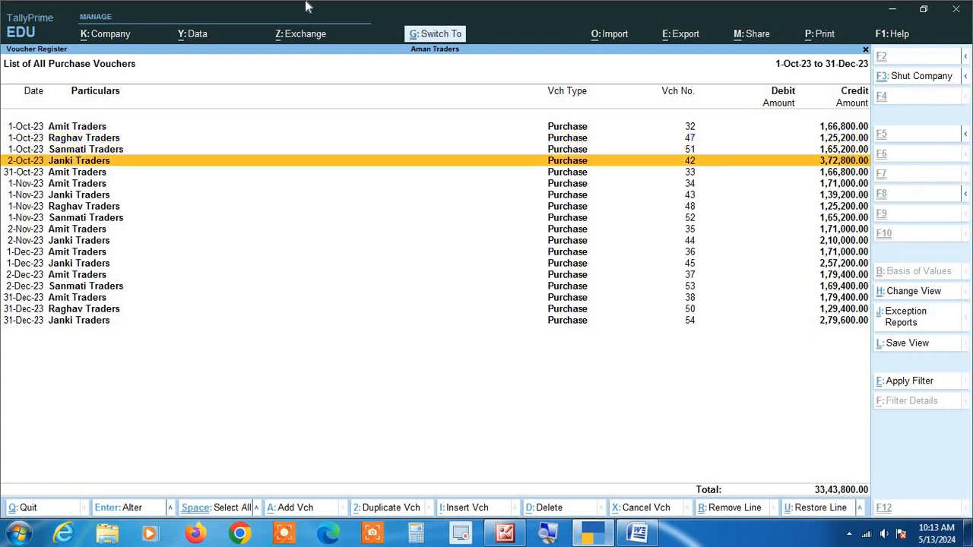
key("ctrl+r")
key("Down")
key("Down")
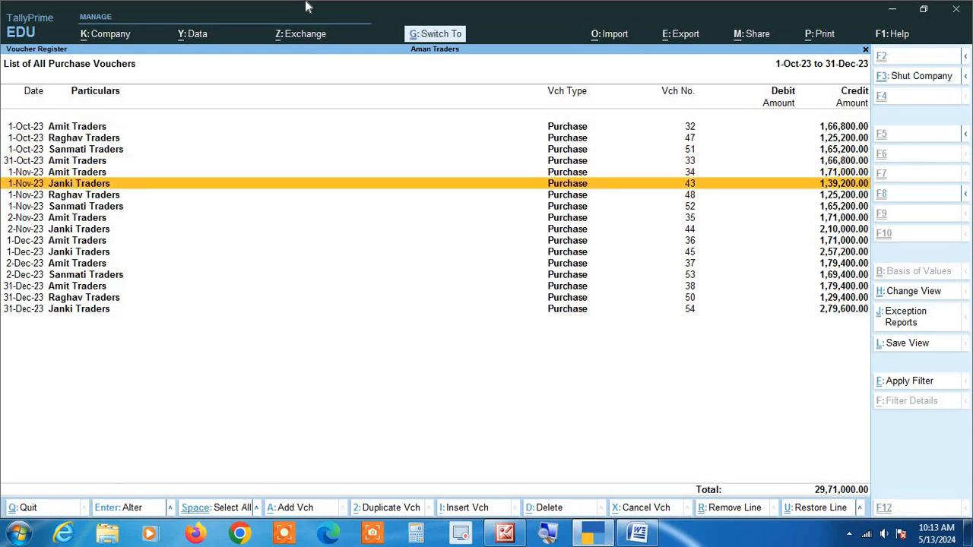
key("ctrl+r")
Remove the Janki Traders lines dated 2-Nov-23, 1-Dec-23 and 31-Dec-23 from the purchase voucher list
key("Down")
key("Down")
key("Down")
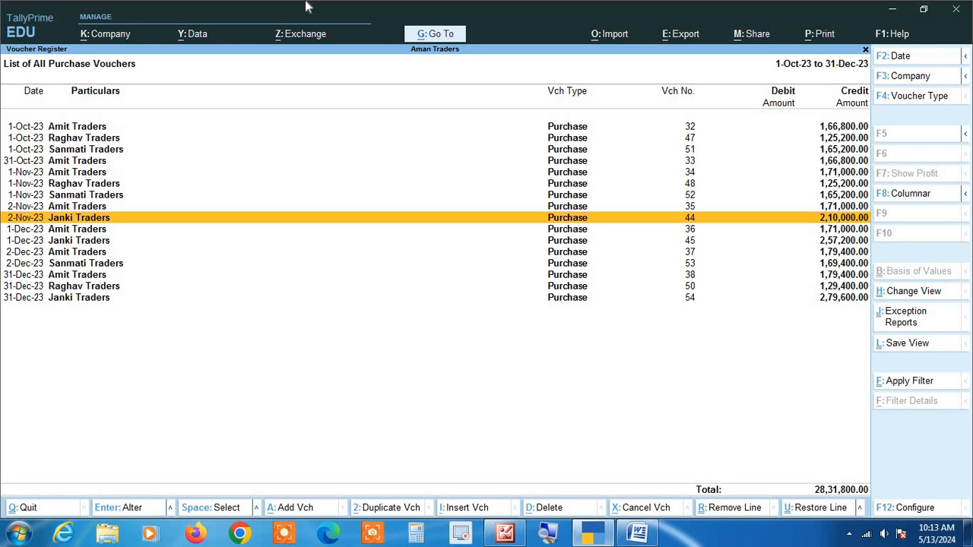
key("ctrl")
key("ctrl+r")
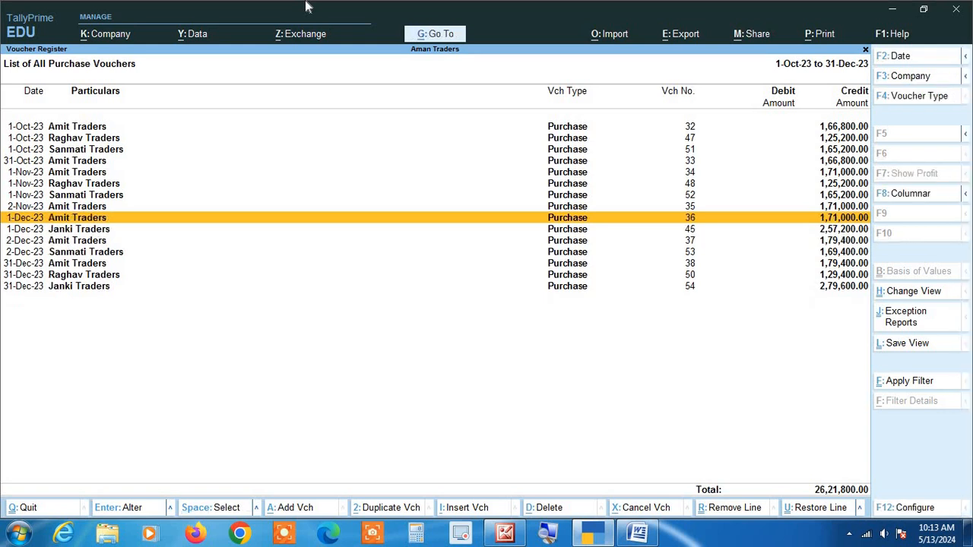
key("Down")
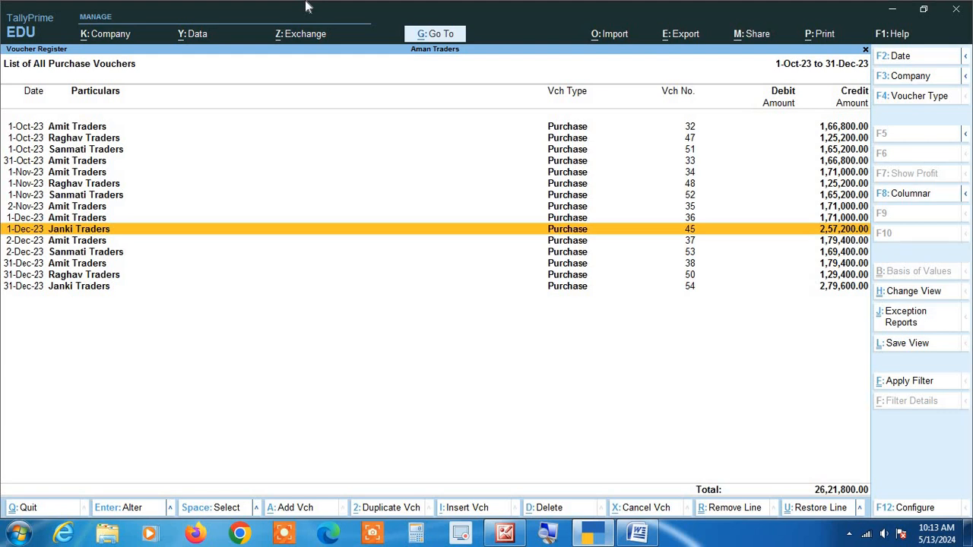
key("ctrl+r")
key("Down")
key("Down")
key("Down")
key("Down")
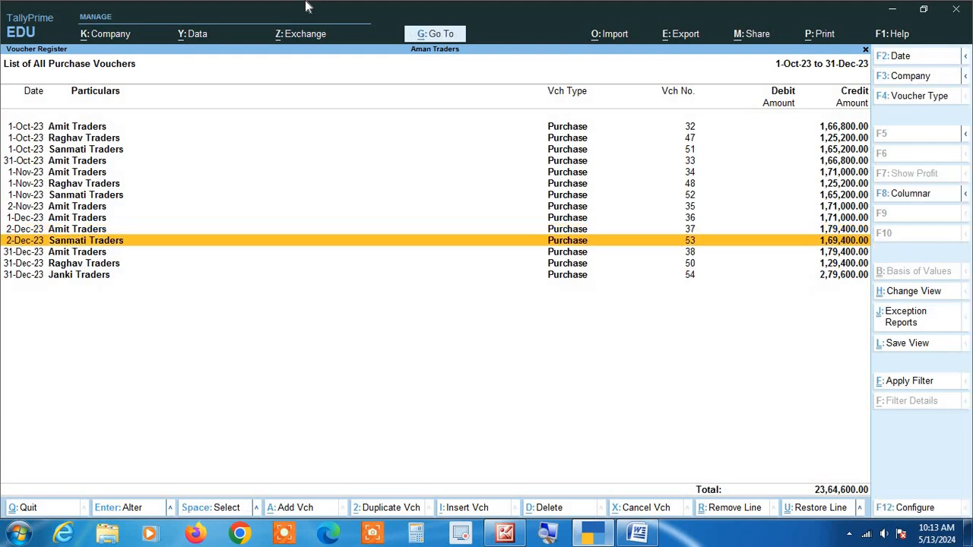
key("ctrl+r")
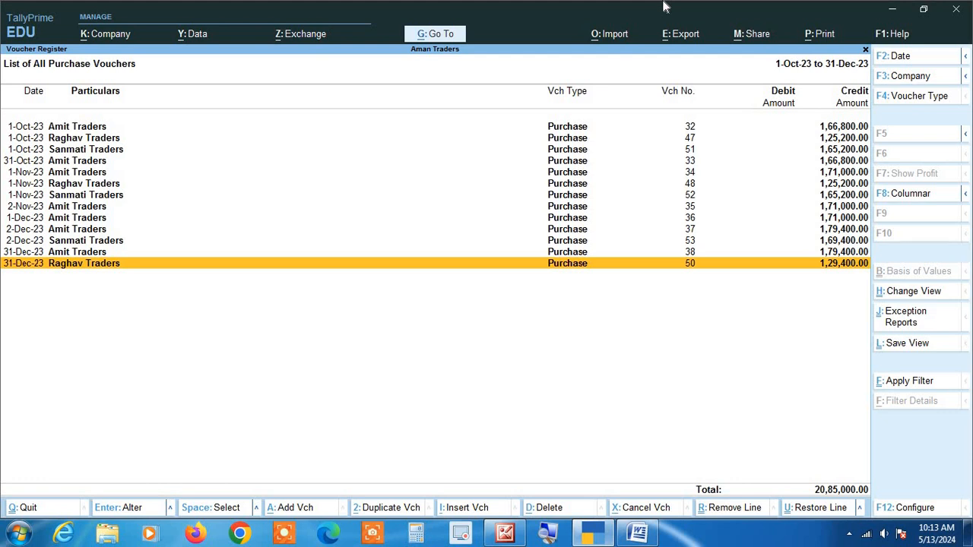
Restore all the removed Janki Traders lines in the purchase voucher list, one after another
key("ctrl")
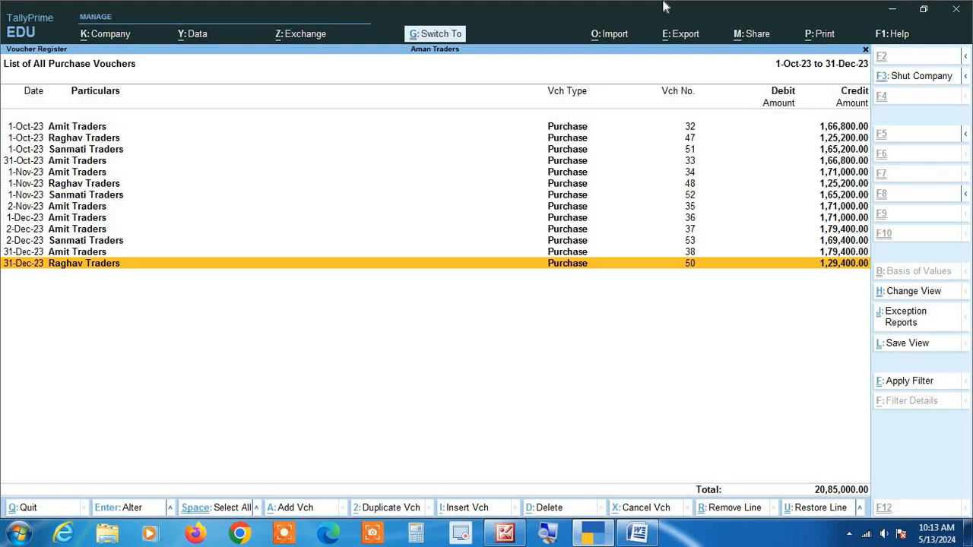
key("ctrl+u")
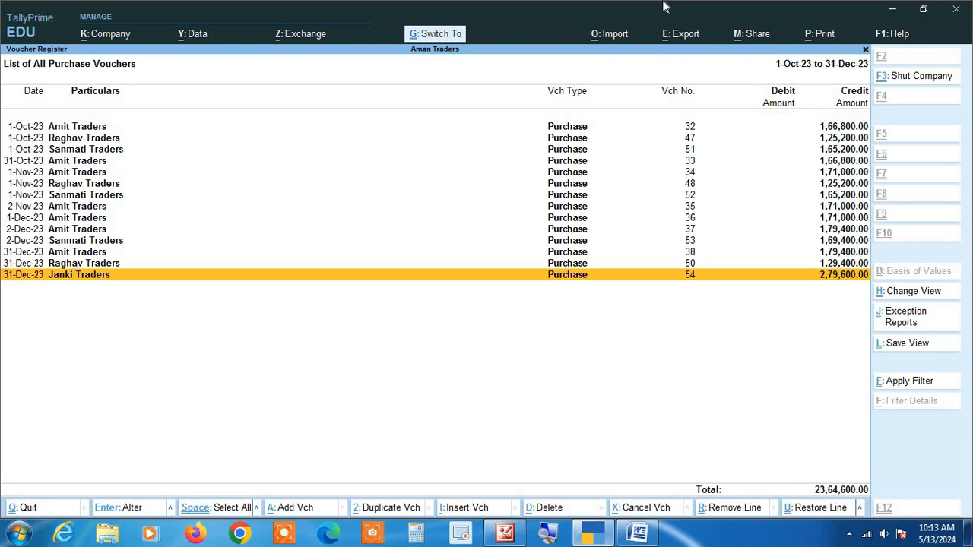
key("ctrl+u")
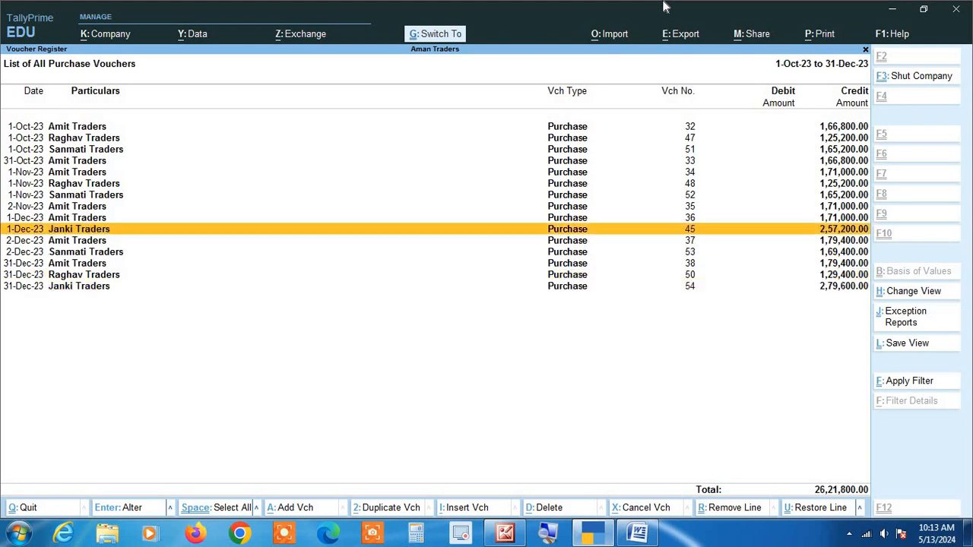
key("ctrl+u")
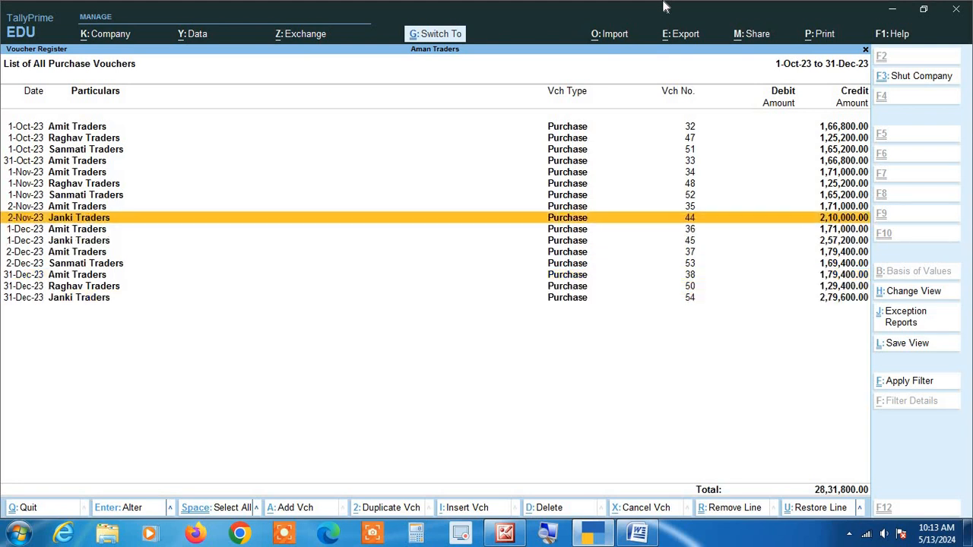
key("ctrl+u")
key("ctrl+u")
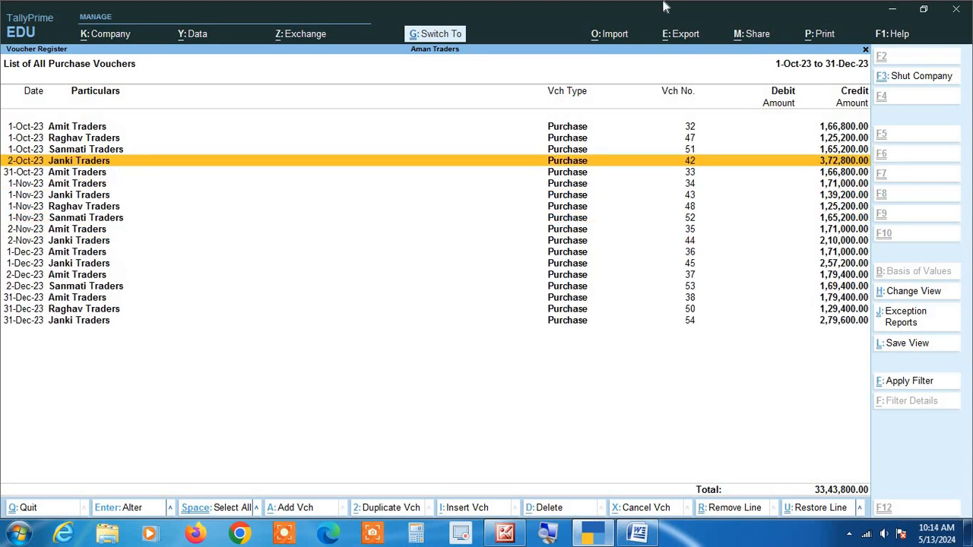
key("ctrl+u")
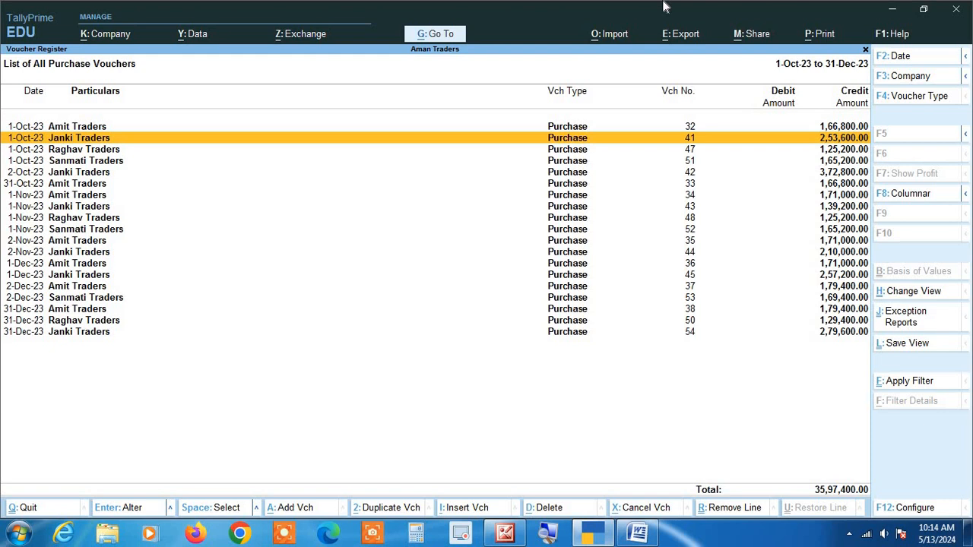
Remove the Amit Traders lines for vouchers 32, 33 and 34 from the purchase voucher list
key("Up")
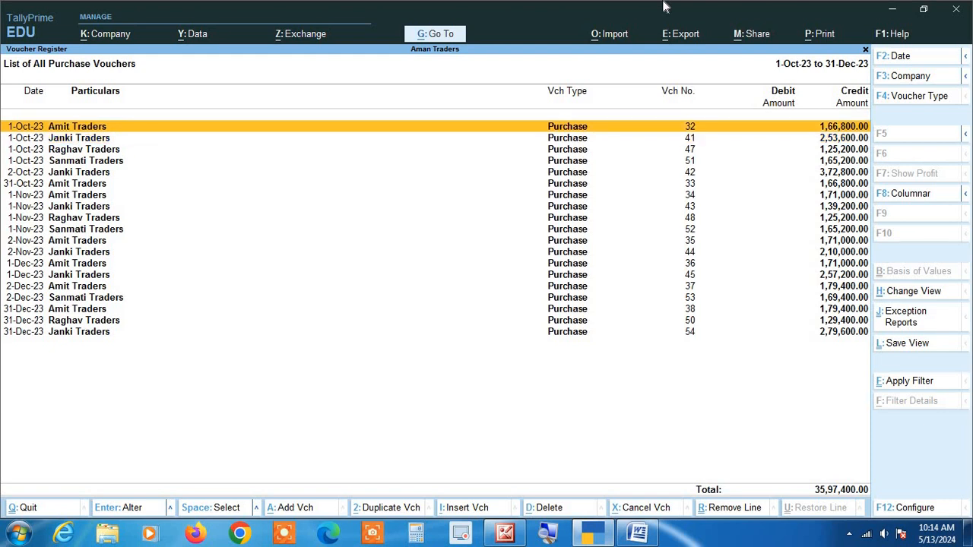
key("ctrl+r")
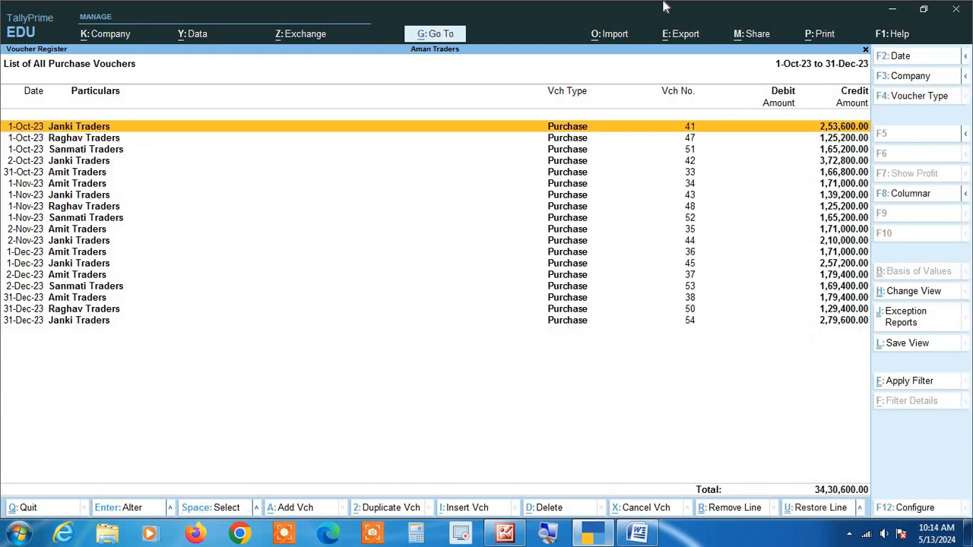
key("Down")
key("Down")
key("Down")
key("Down")
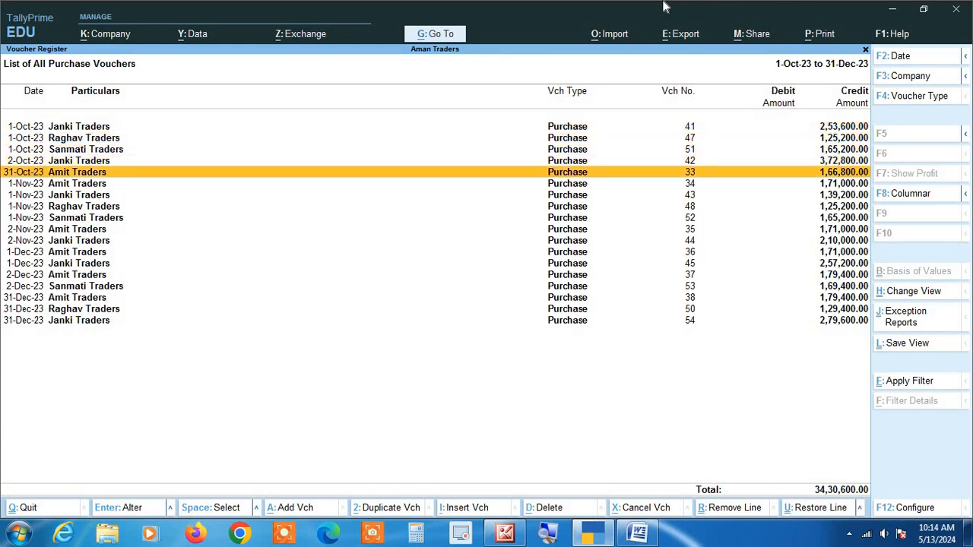
key("ctrl+r")
key("ctrl+r")
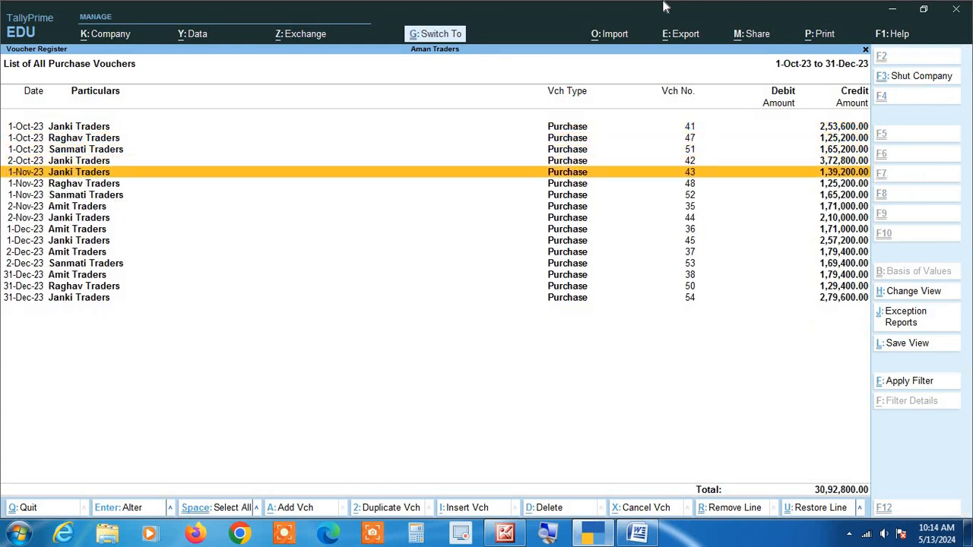
Remove the Amit Traders lines for vouchers 35, 36, 37 and 38 from the purchase voucher list
key("Down")
key("Down")
key("Down")
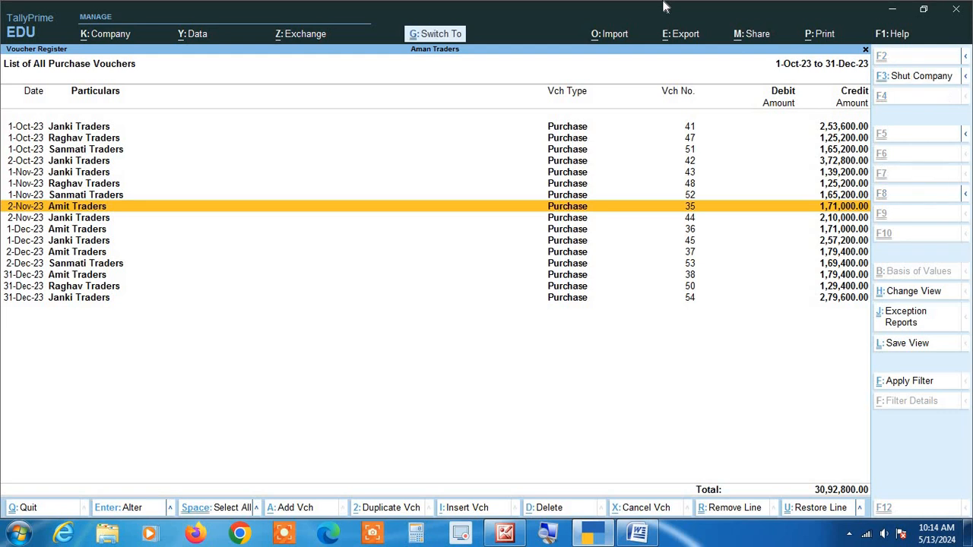
key("ctrl+r")
key("Down")
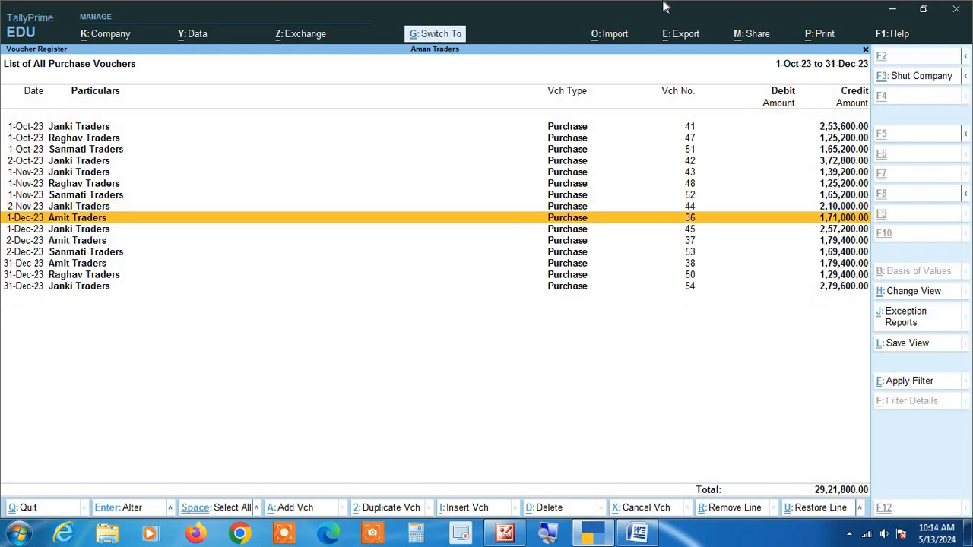
key("ctrl+r")
key("Down")
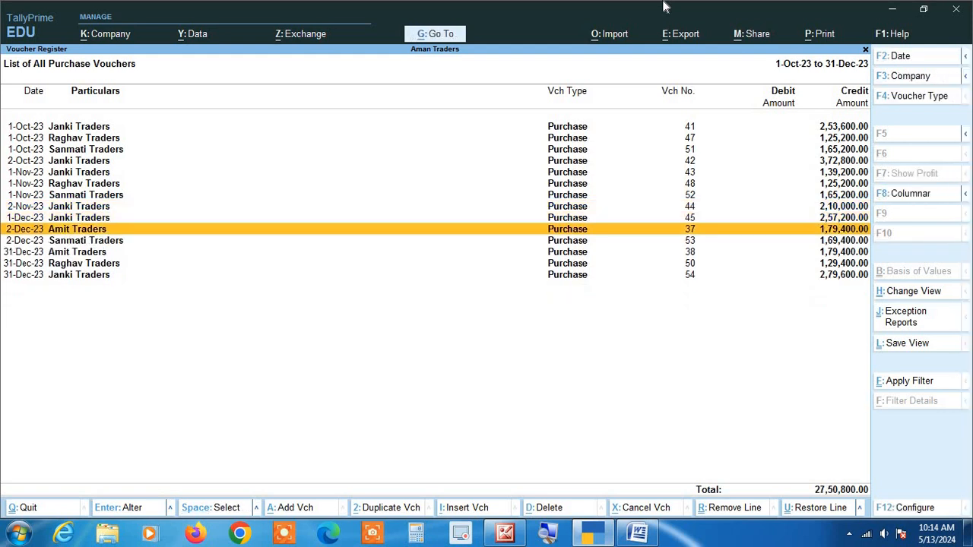
key("ctrl+r")
key("Down")
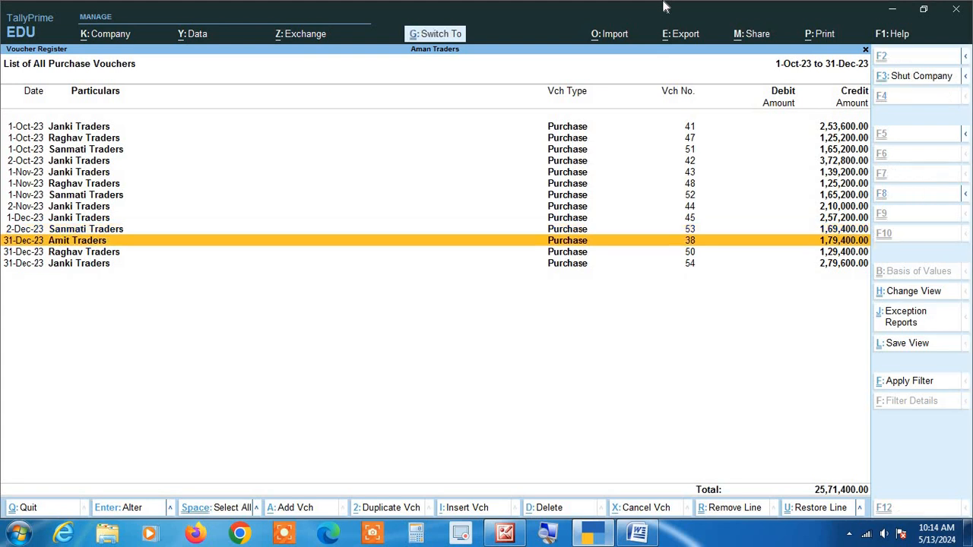
key("ctrl+r")
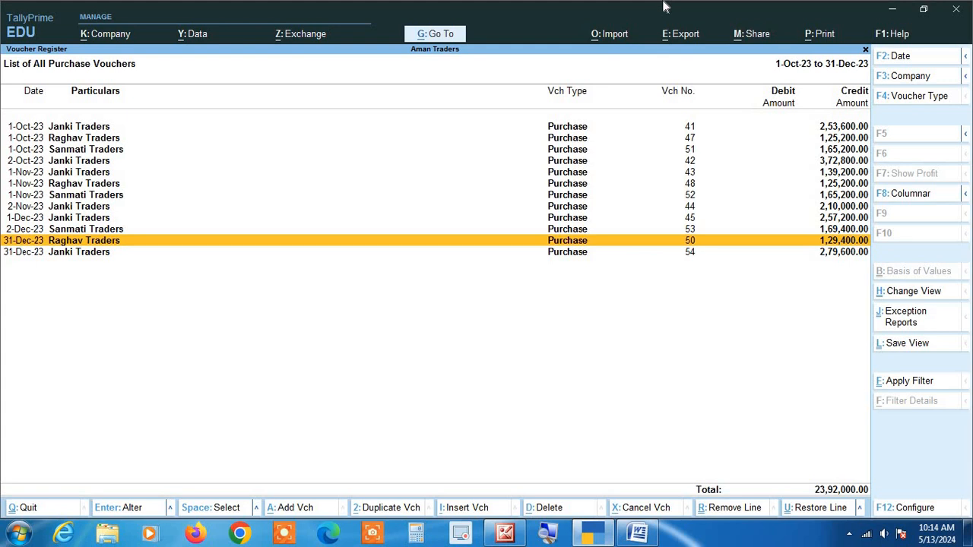
Restore all the removed lines in the purchase voucher list at once
key("alt")
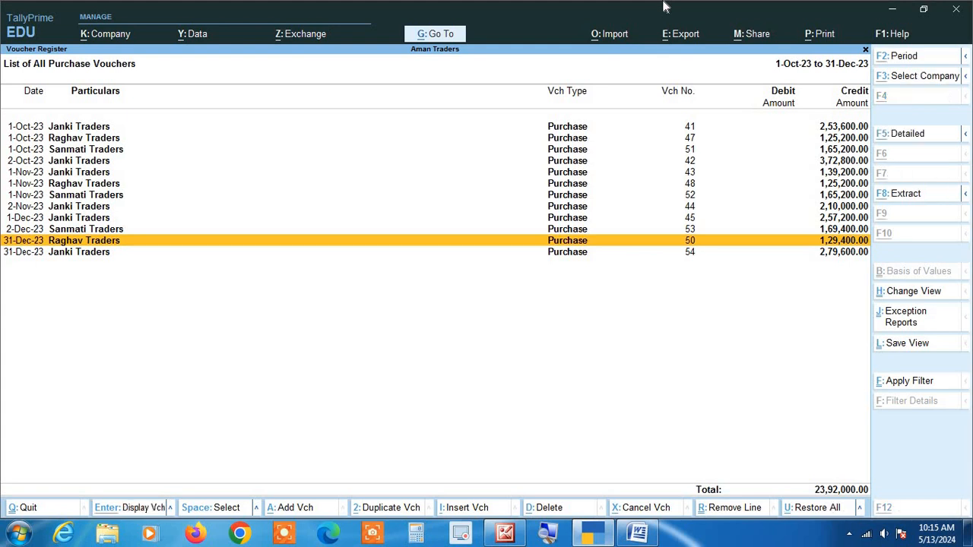
key("alt+u")
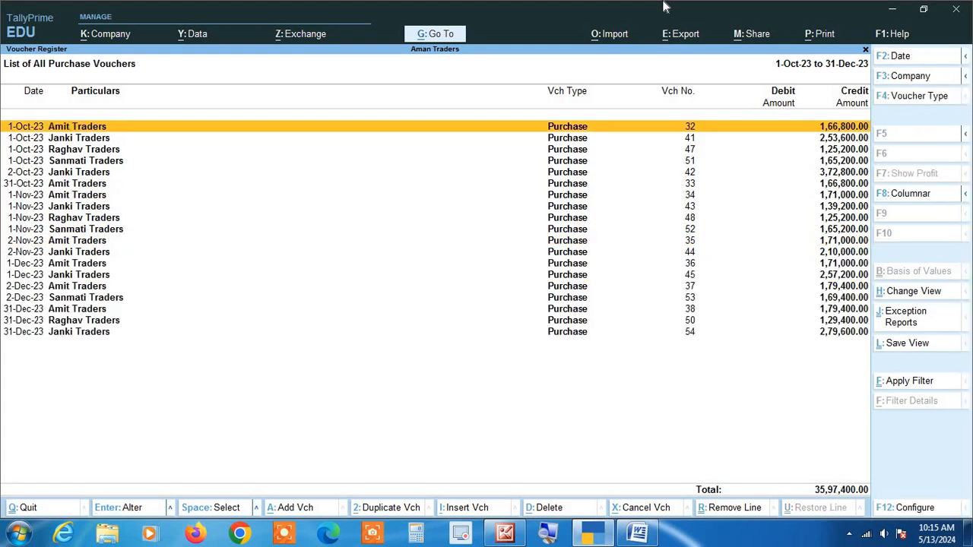
key("Down")
key("Down")
key("Down")
key("Down")
key("Down")
key("Down")
key("Down")
key("Down")
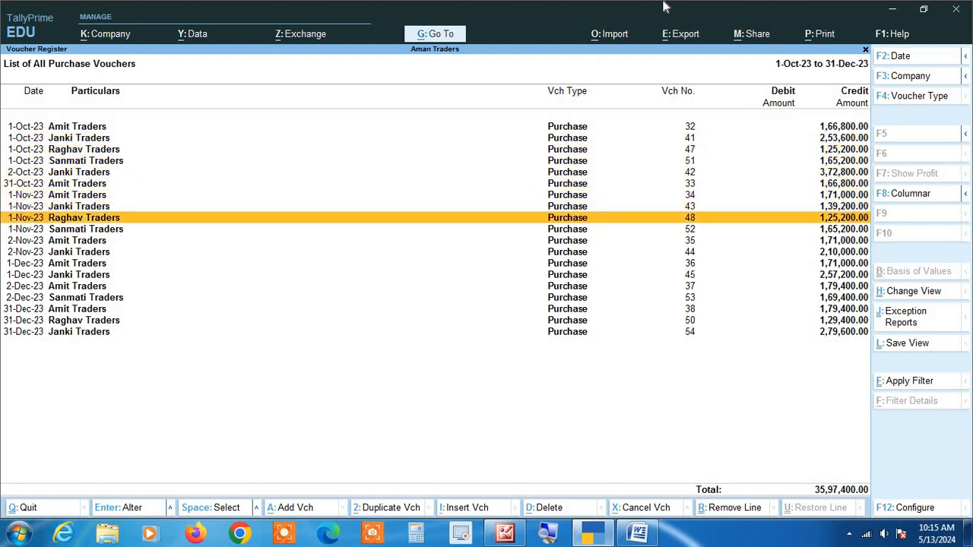
key("Down")
key("Down")
key("Up")
key("Up")
key("Up")
key("Up")
key("Up")
key("Up")
key("Up")
key("Up")
key("Up")
key("Up")
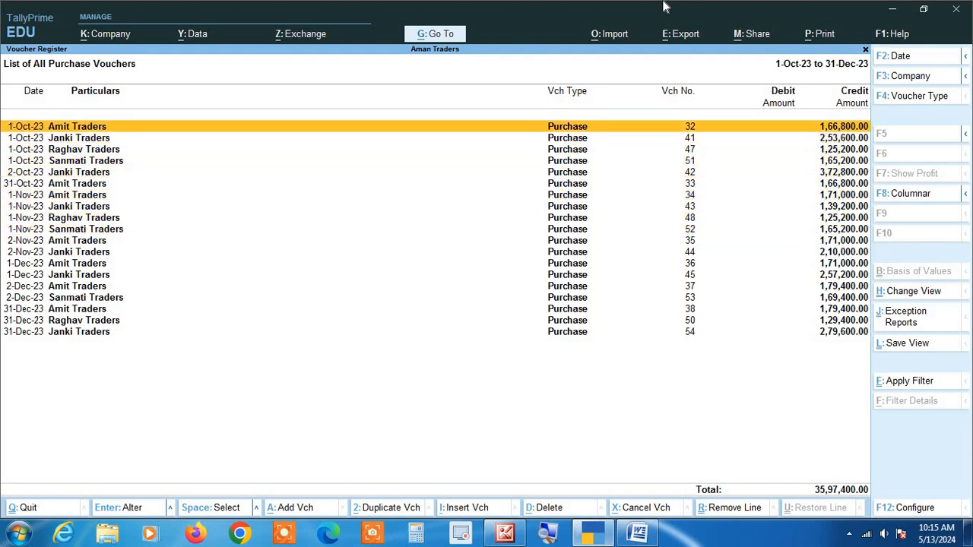
Remove every line dated before 31-Dec-23 from the purchase voucher list, one after another from the first line
key("ctrl+r")
key("ctrl+r")
key("ctrl+r")
key("ctrl+r")
key("ctrl+r")
key("ctrl+r")
key("ctrl+r")
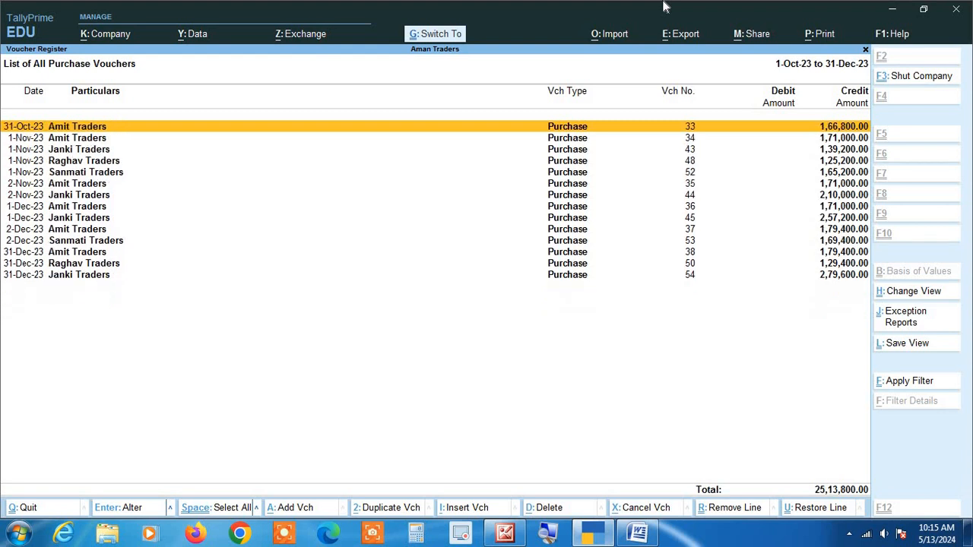
key("ctrl+r")
key("ctrl+r")
key("ctrl+r")
key("ctrl+r")
key("ctrl+r")
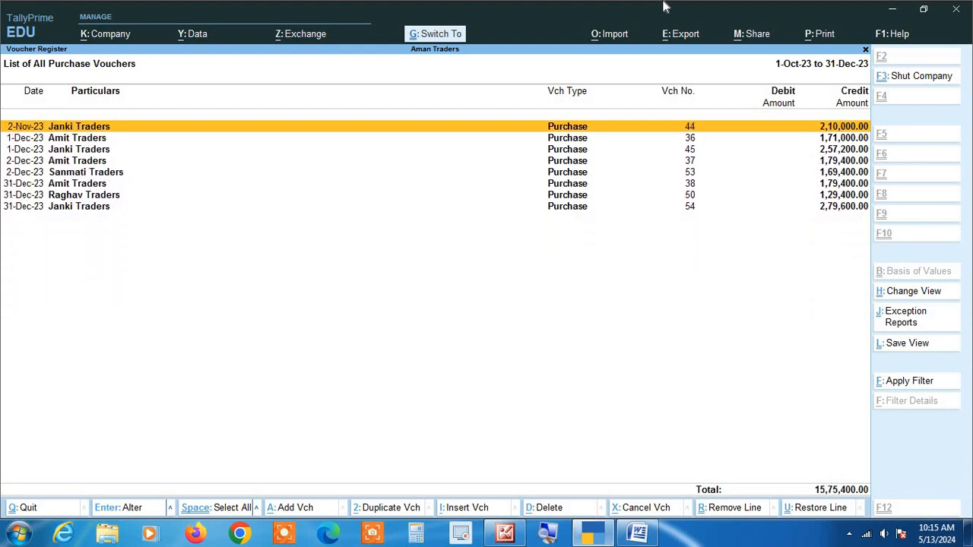
key("ctrl+r")
key("ctrl+r")
key("ctrl+r")
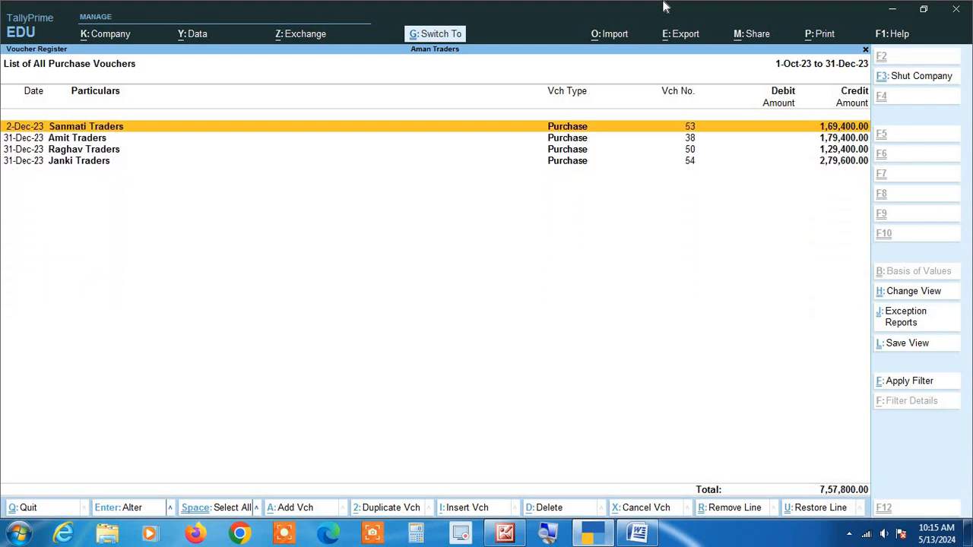
key("ctrl+r")
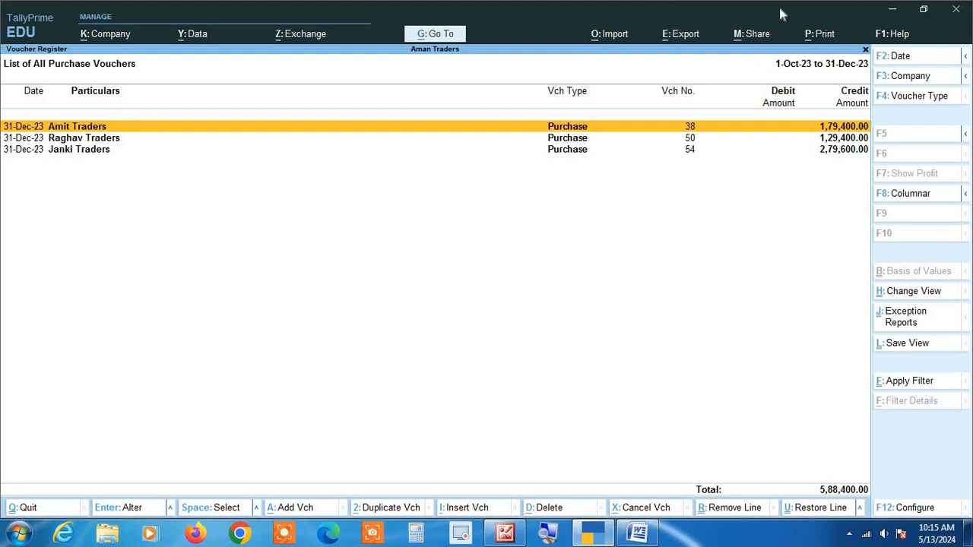
Leave the purchase voucher list, reopen October from the Purchase Register, and set the period to 1-10-2023 through 31-12-2023
key("Escape")
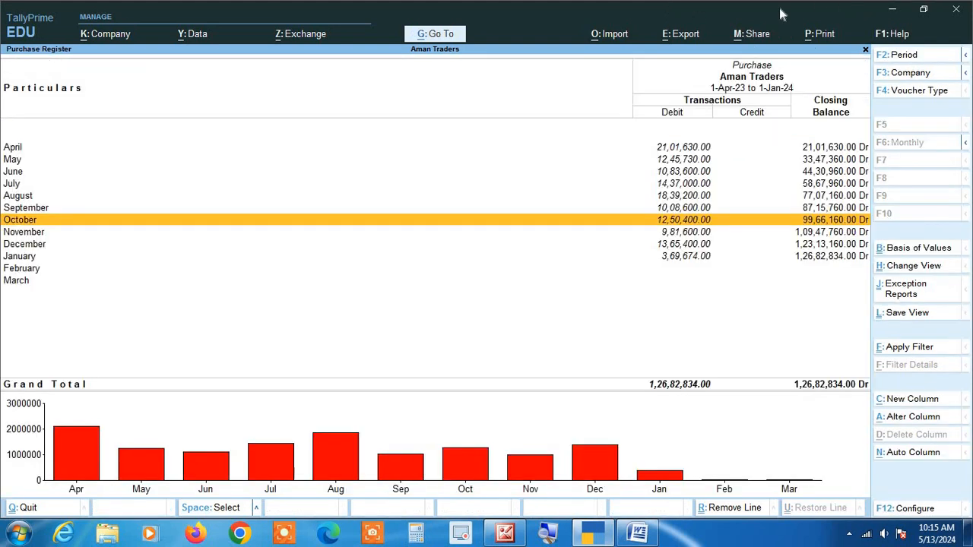
key("Return")
key("alt+F2")
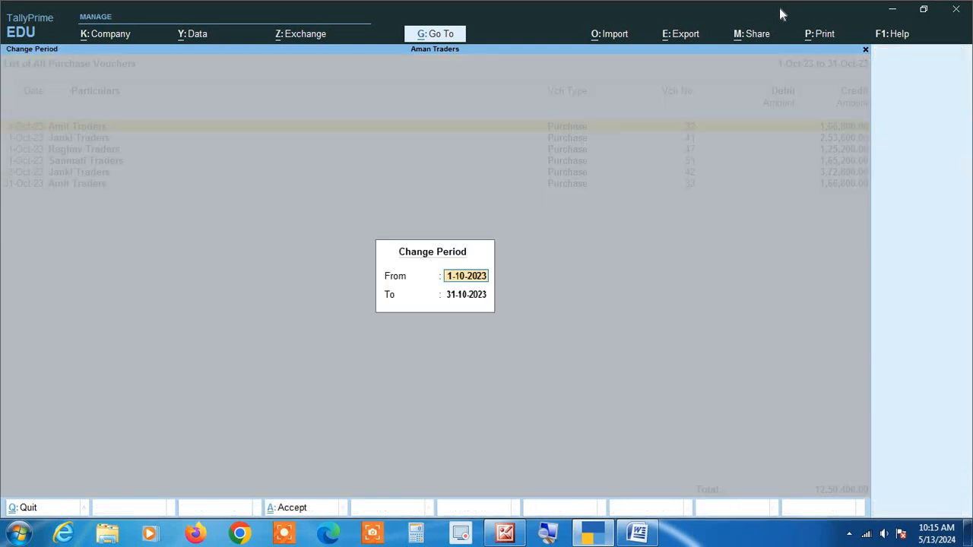
key("Return")
type("31 12")
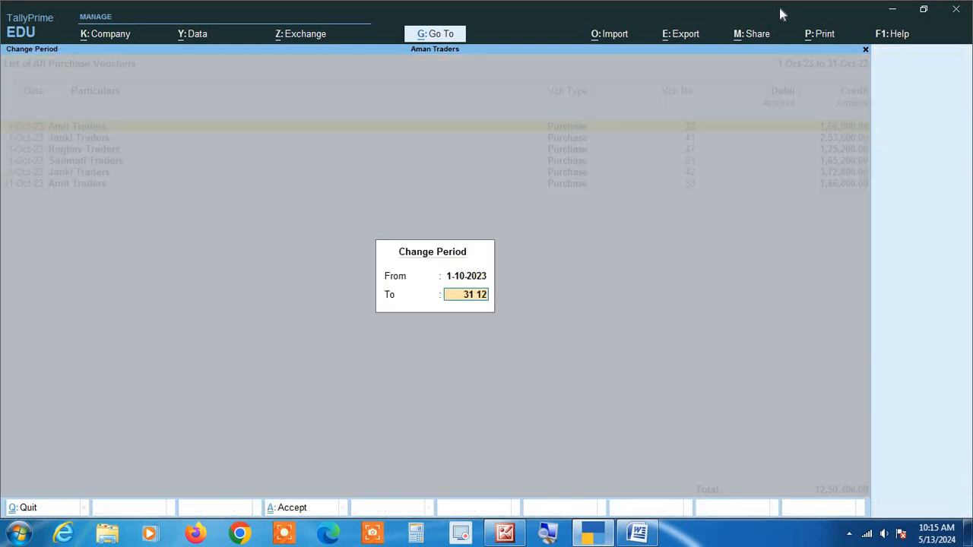
key("Return")
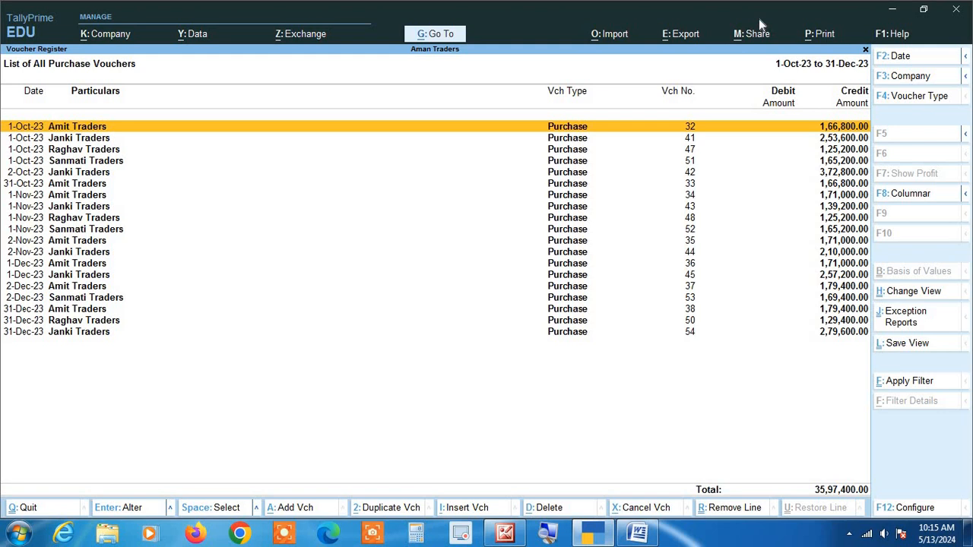
Close the purchase voucher list and the report levels above it to return to the Gateway of Tally
key("Escape")
key("Escape")
key("Escape")
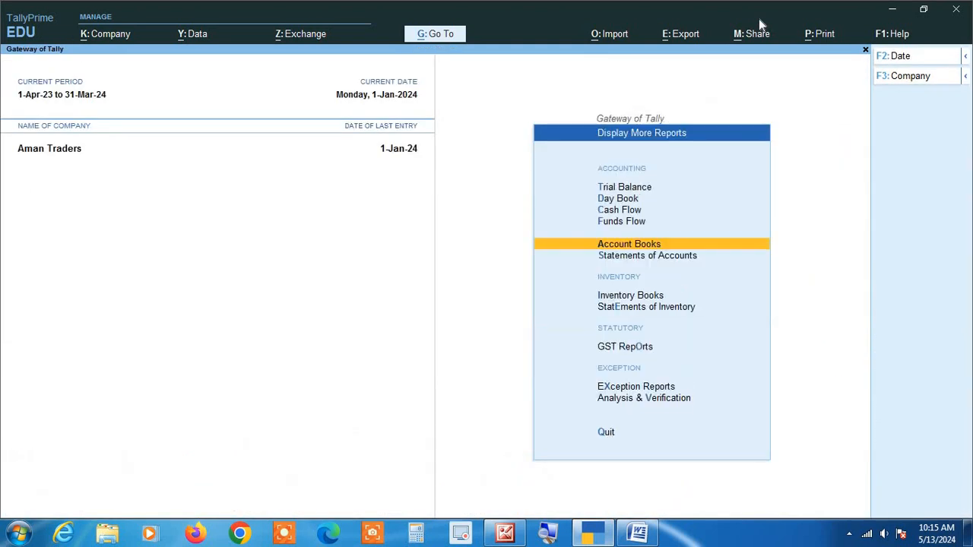
key("Escape")
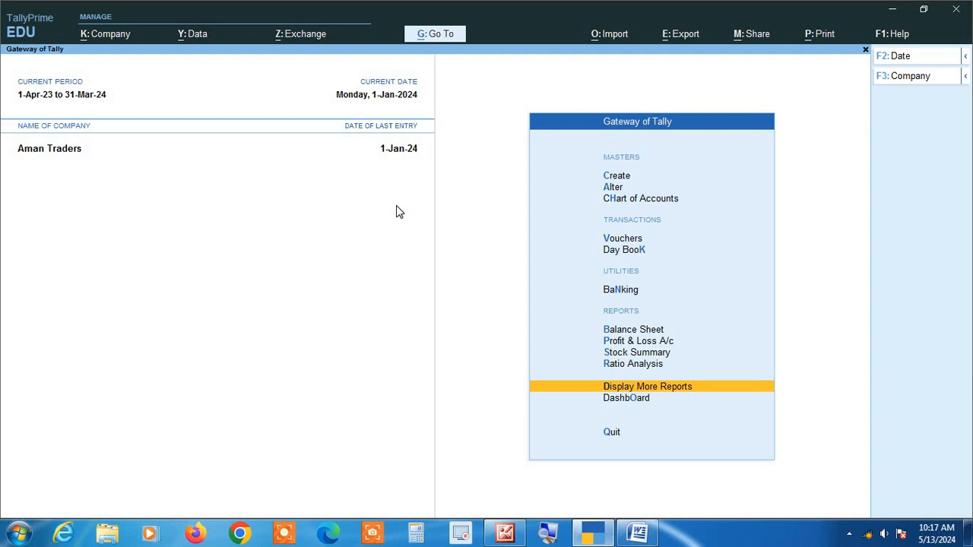
Open the Deepak Traders ledger for alteration from the Gateway of Tally
key("Up")
key("Up")
key("Up")
key("Up")
key("Up")
key("Up")
key("Up")
key("Up")
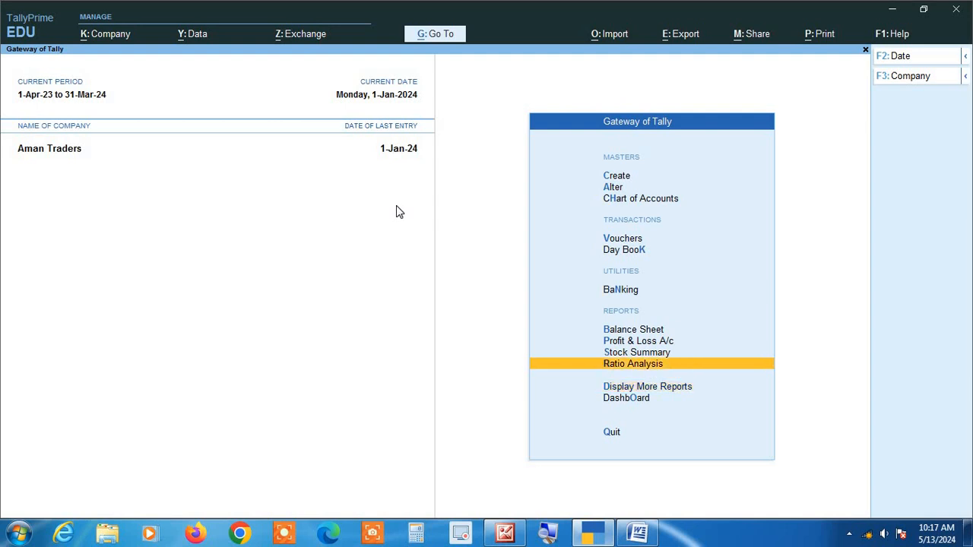
key("Up")
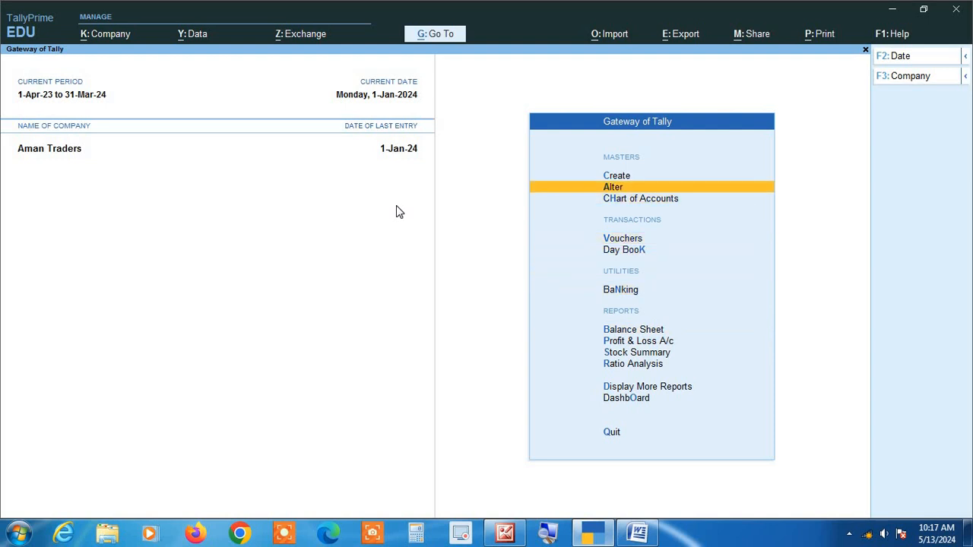
key("Return")
key("Down")
key("Return")
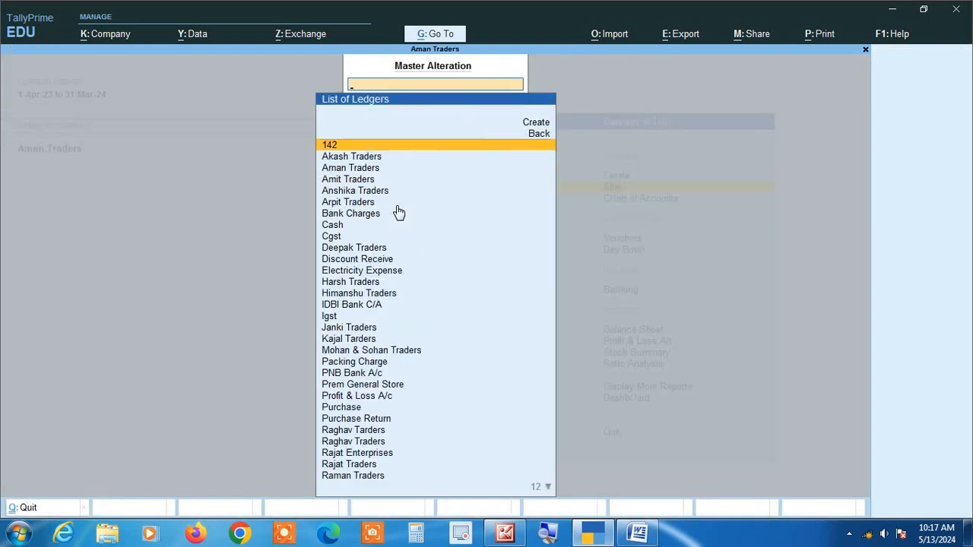
type("dee")
key("Return")
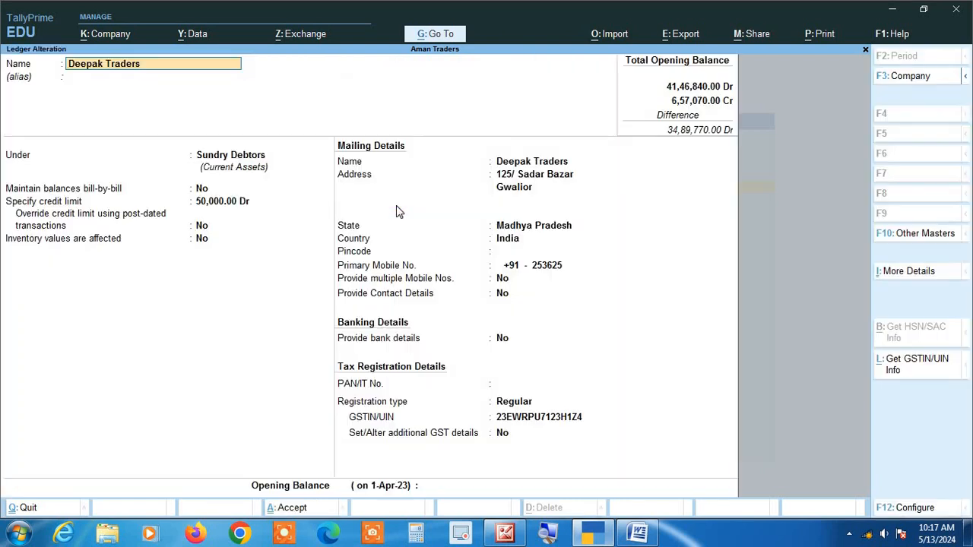
Copy the GSTIN/UIN from the Deepak Traders ledger and paste it into the blank Microsoft Word document
key("Return")
key("Return")
key("Return")
key("Return")
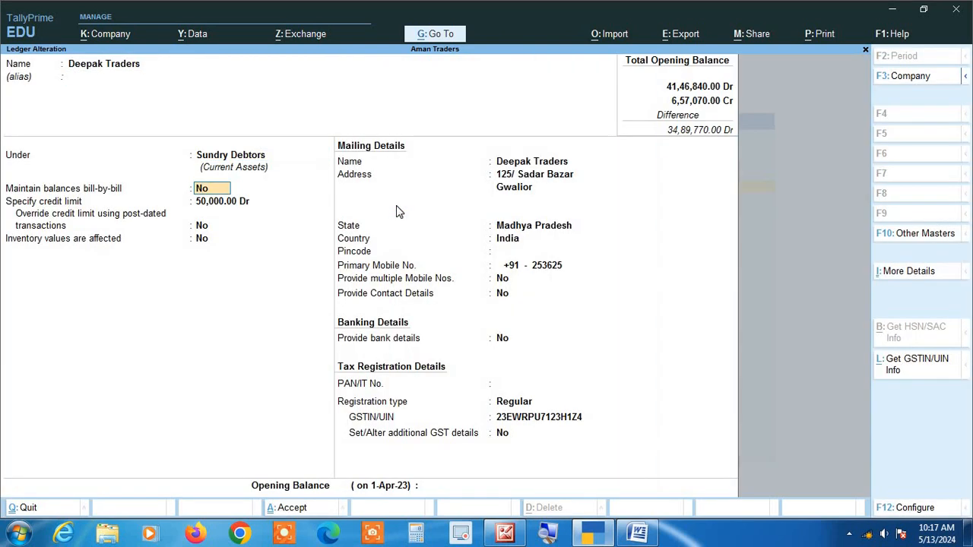
key("Return")
key("Return")
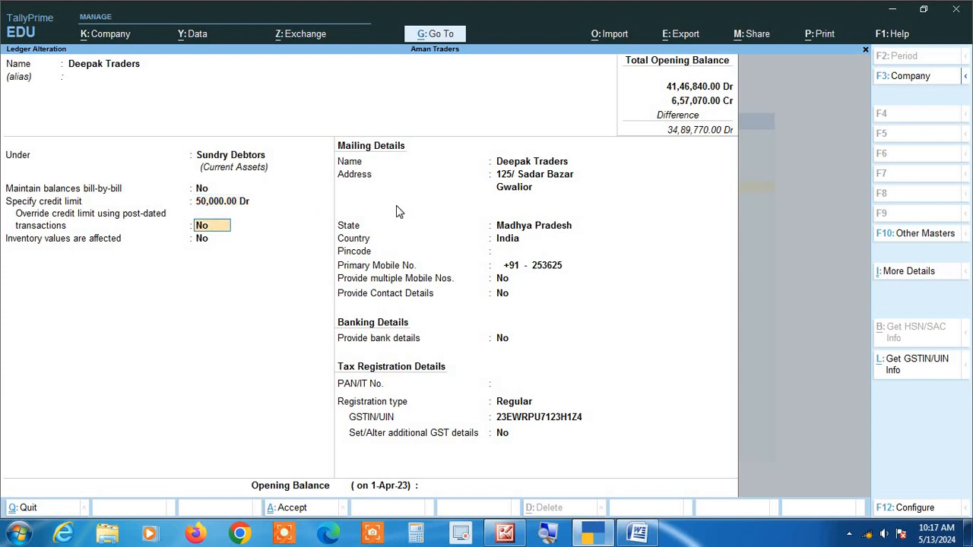
key("Return")
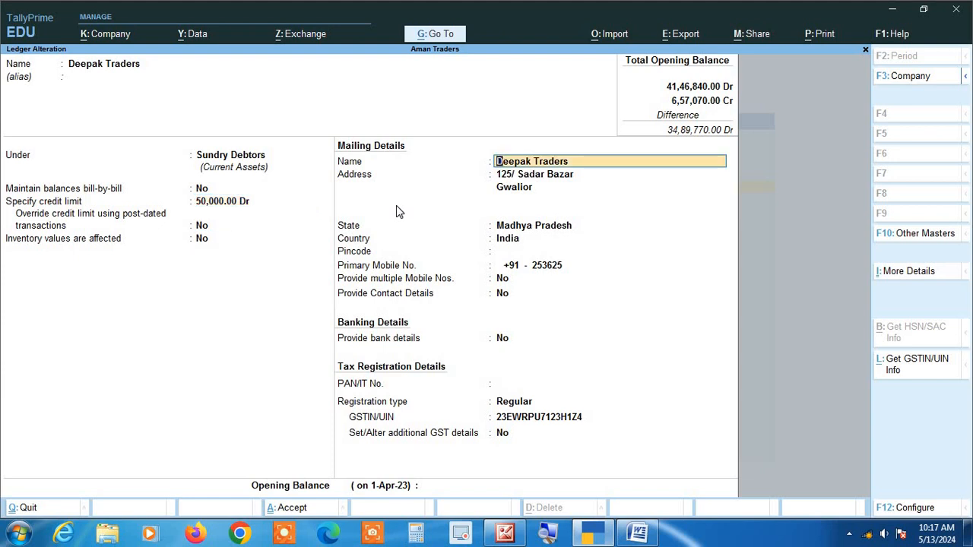
key("Return")
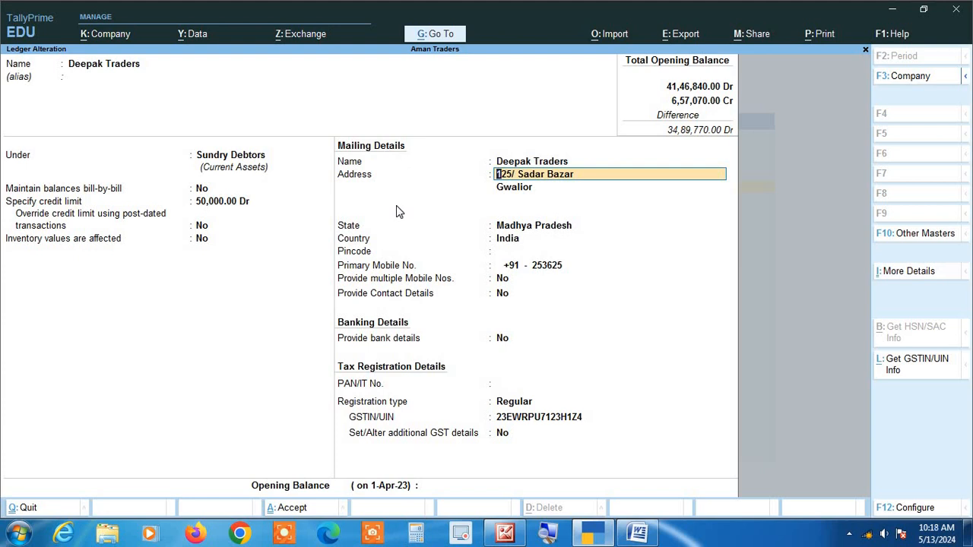
key("Return")
key("Return")
key("Return")
key("Return")
key("Return")
key("Return")
key("Return")
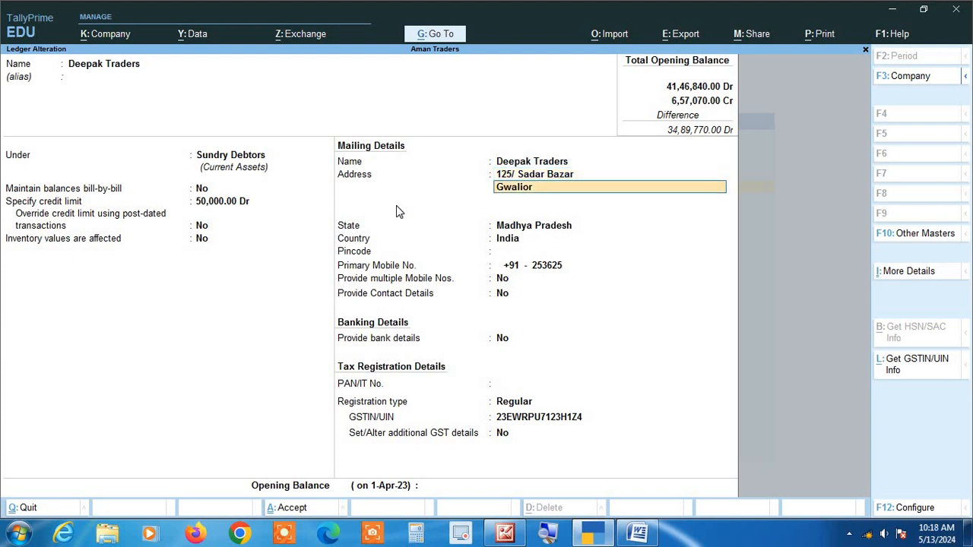
key("Return")
key("Return")
key("Return")
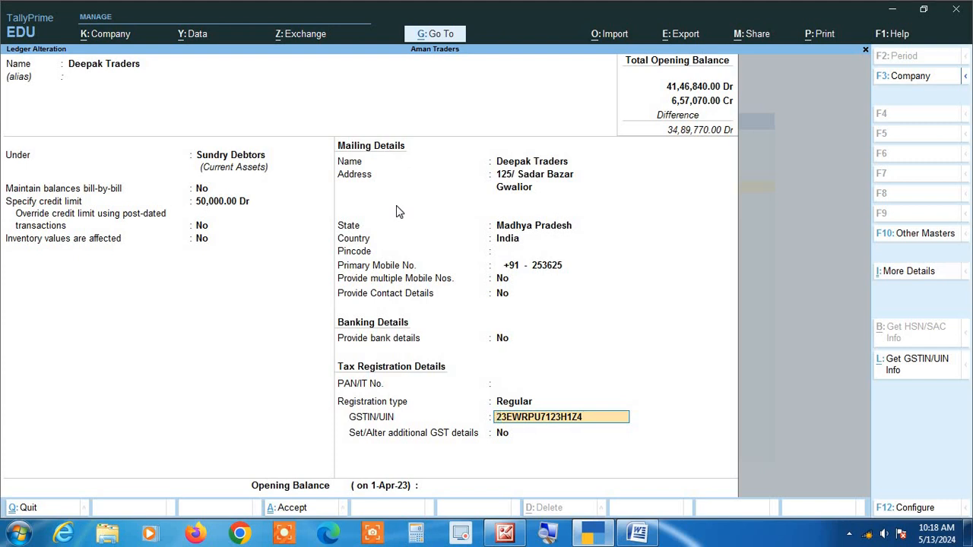
key("ctrl")
left_click(652, 529)
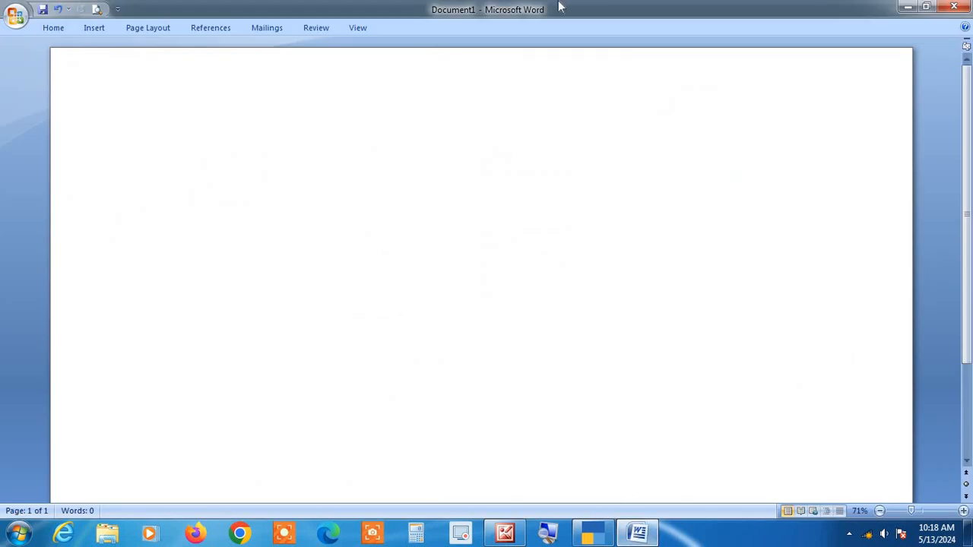
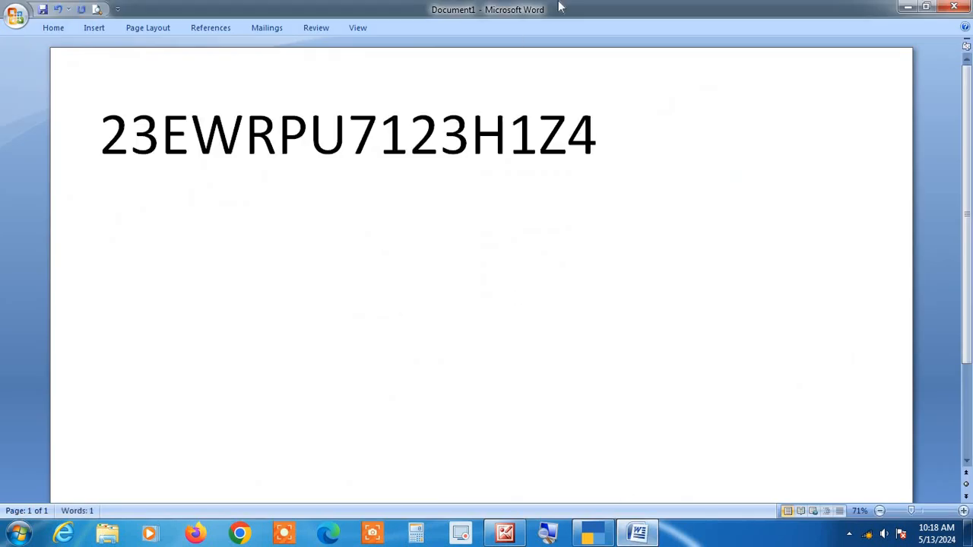
Select the whole pasted GSTIN in the Word document and return to the ledger in TallyPrime
key("alt+Tab")
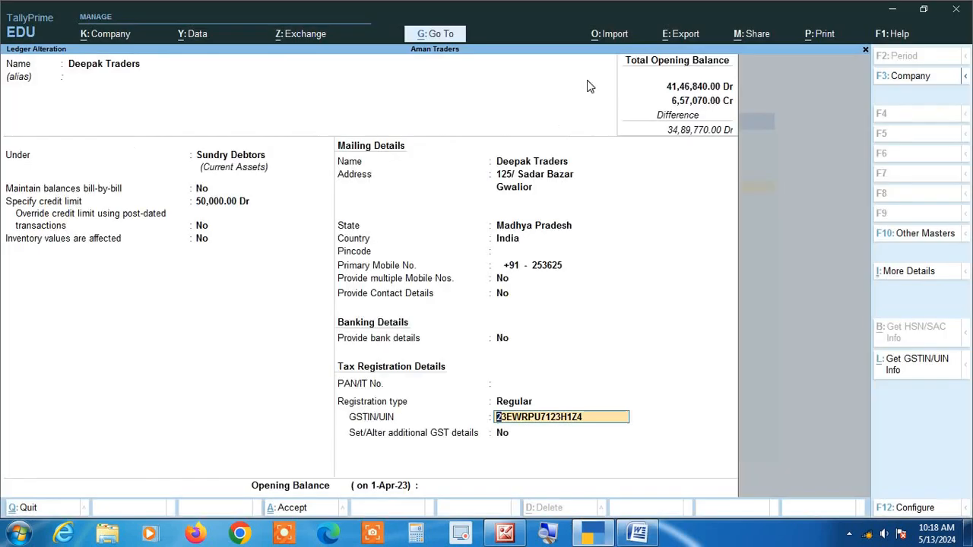
key("alt+Tab")
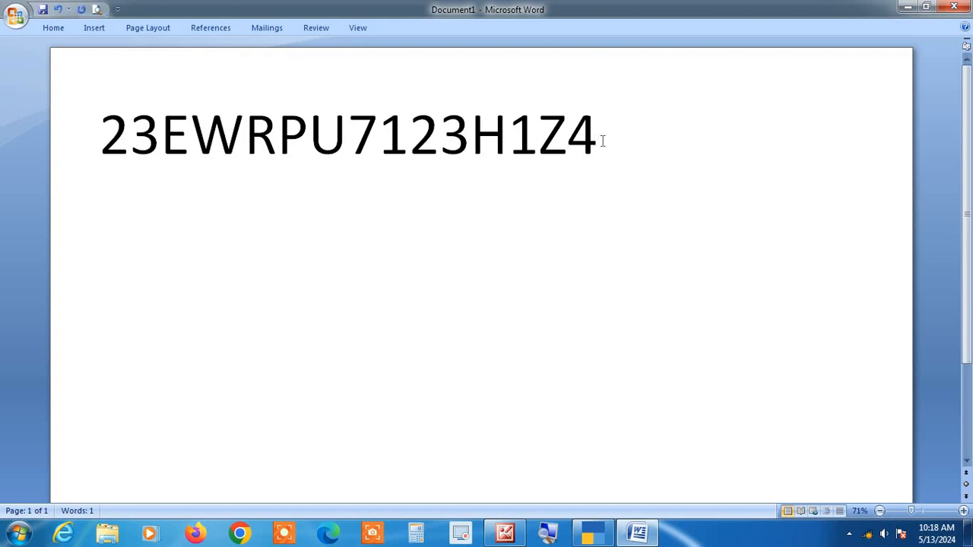
left_click_drag(598, 140, 106, 172)
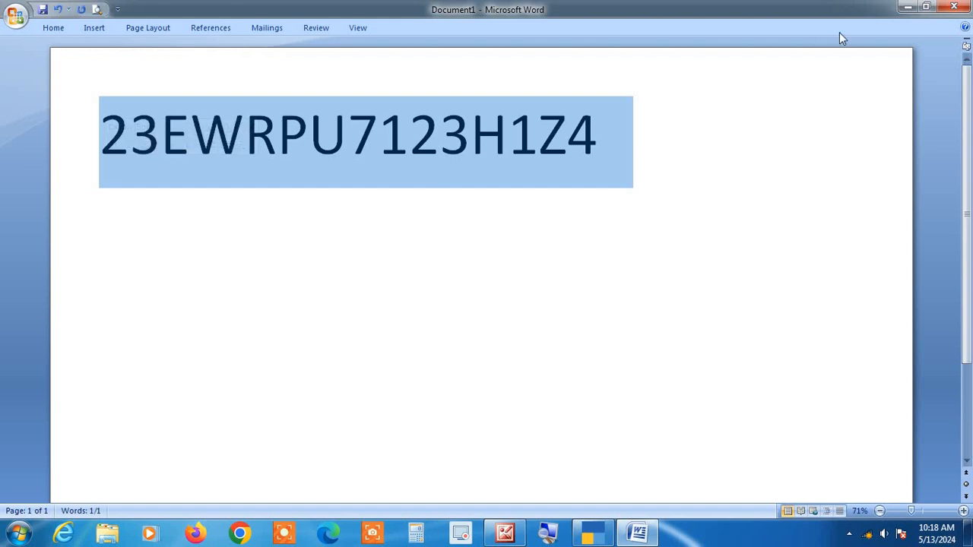
left_click(907, 8)
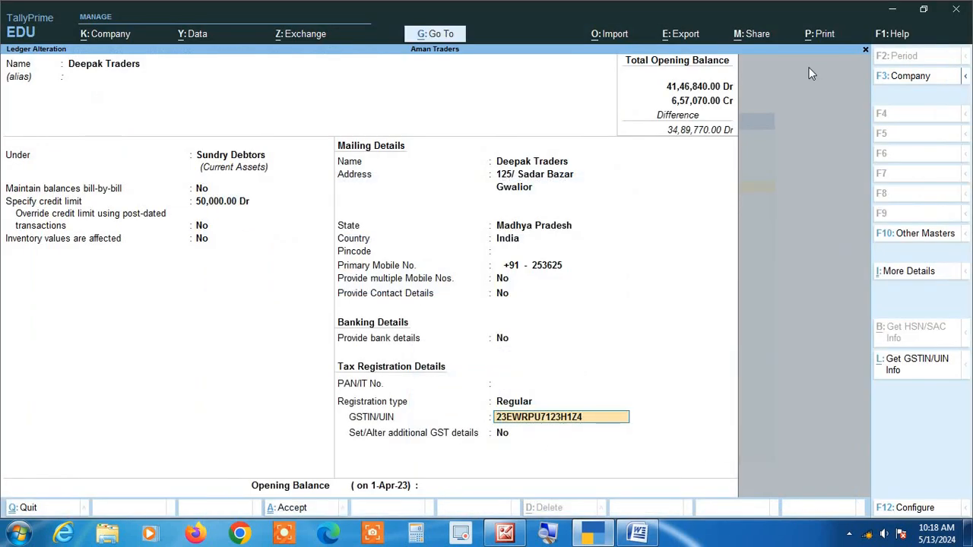
Clear the GSTIN/UIN of the Deepak Traders ledger completely
key("Delete")
key("End")
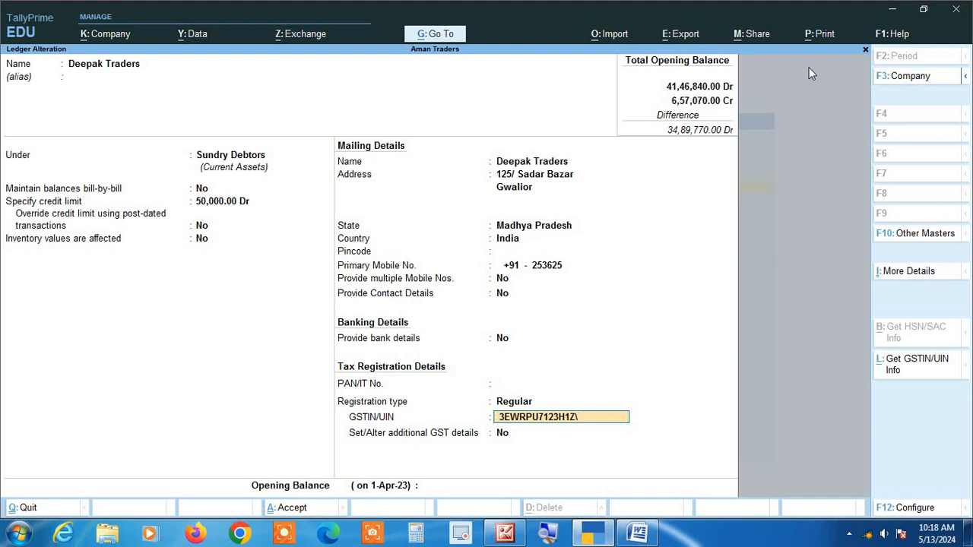
key("BackSpace")
key("BackSpace")
key("BackSpace")
key("BackSpace")
key("BackSpace")
key("BackSpace")
key("BackSpace")
key("BackSpace")
key("BackSpace")
key("BackSpace")
key("BackSpace")
key("BackSpace")
key("BackSpace")
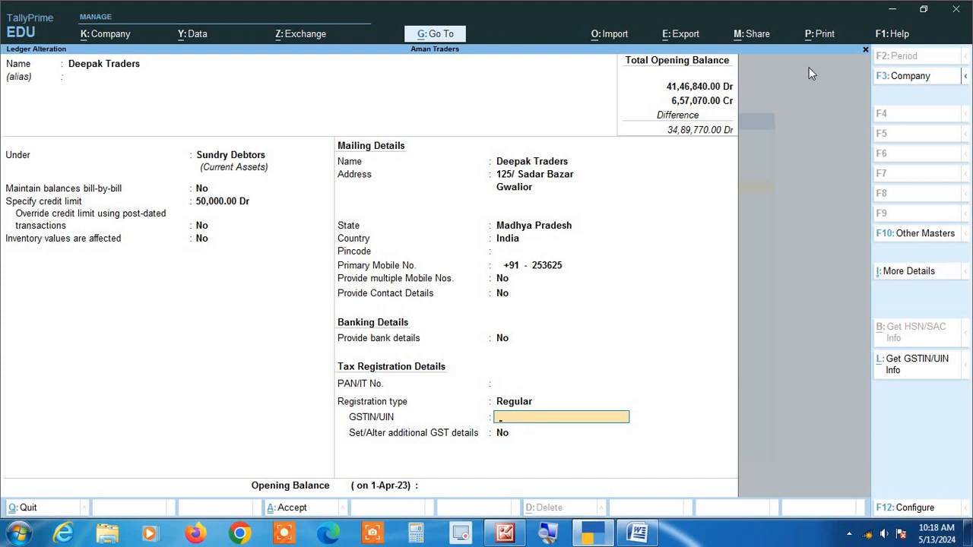
key("Return")
key("Return")
key("BackSpace")
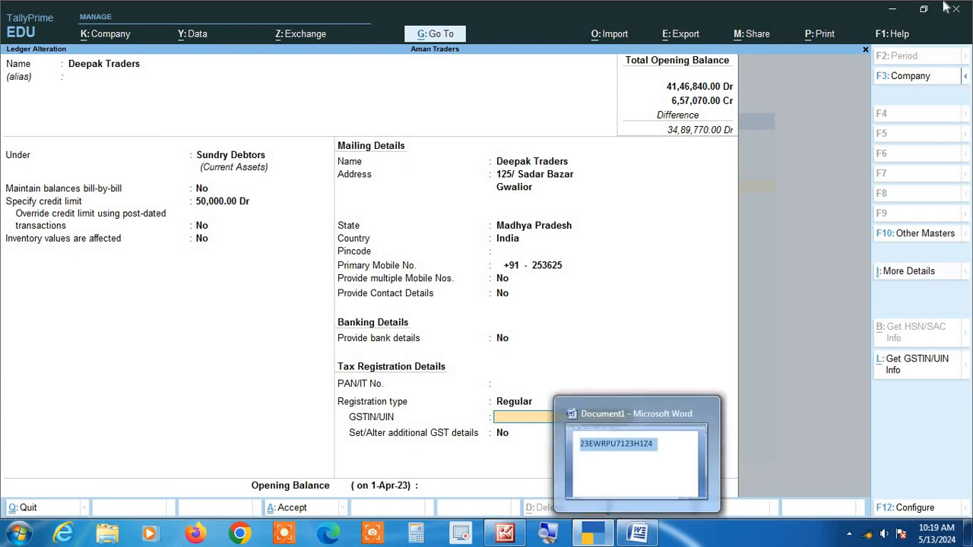
Paste the copied GSTIN into the ledger's GSTIN/UIN, save the ledger, and return to the Gateway of Tally
key("ctrl+alt+v")
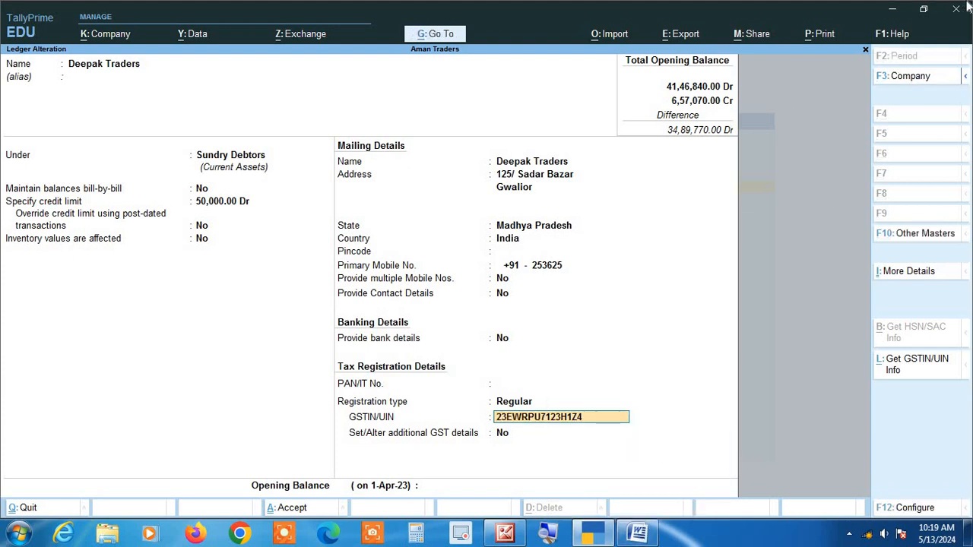
key("Return")
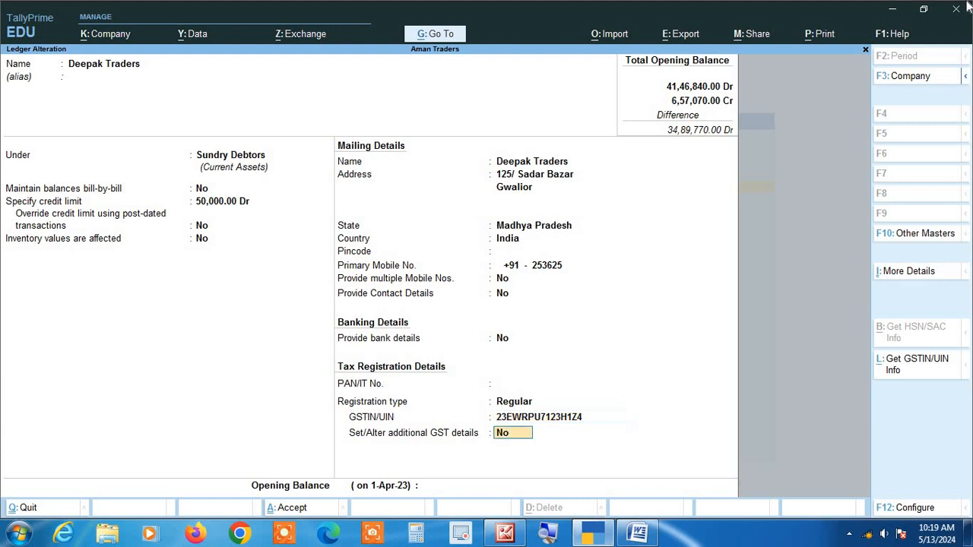
key("Return")
key("Return")
key("Return")
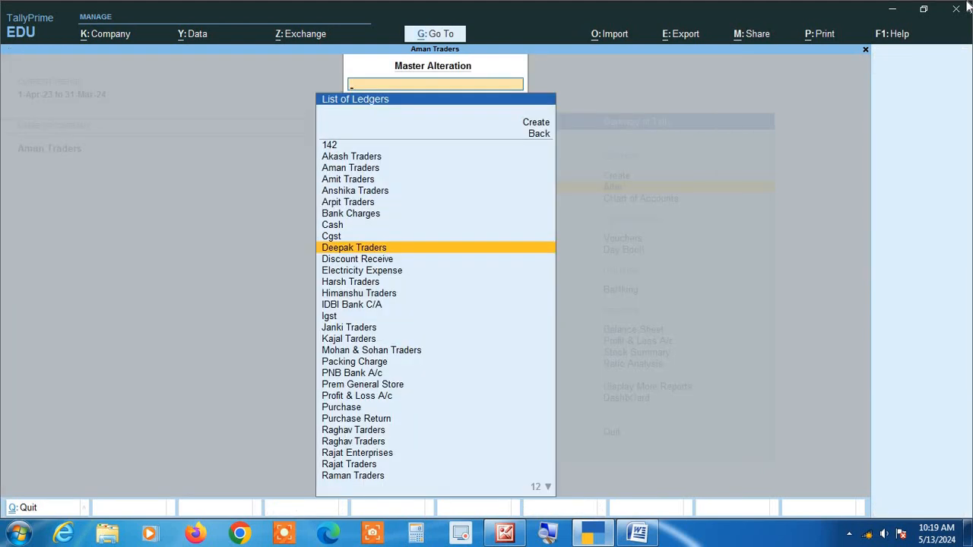
key("Escape")
key("Escape")
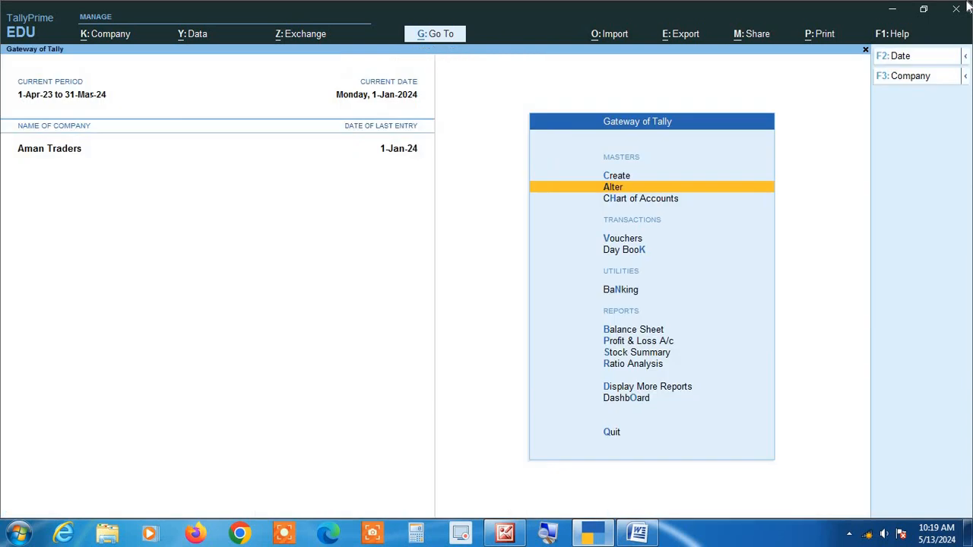
Start a new purchase voucher and enter GST/2023-24/0456 as the supplier invoice number
key("v")
key("F9")
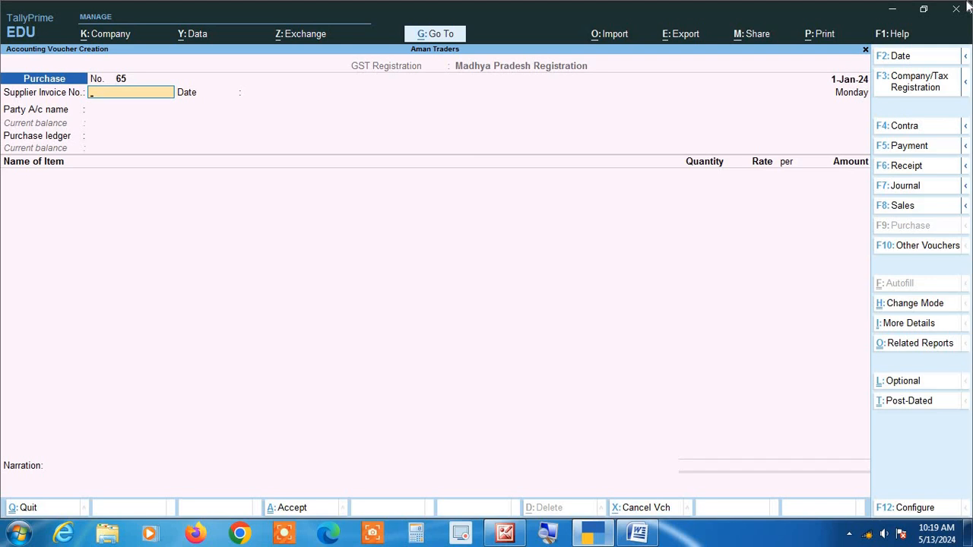
type("g")
key("BackSpace")
key("BackSpace")
key("BackSpace")
type("GST/2023-24/0456")
key("Return")
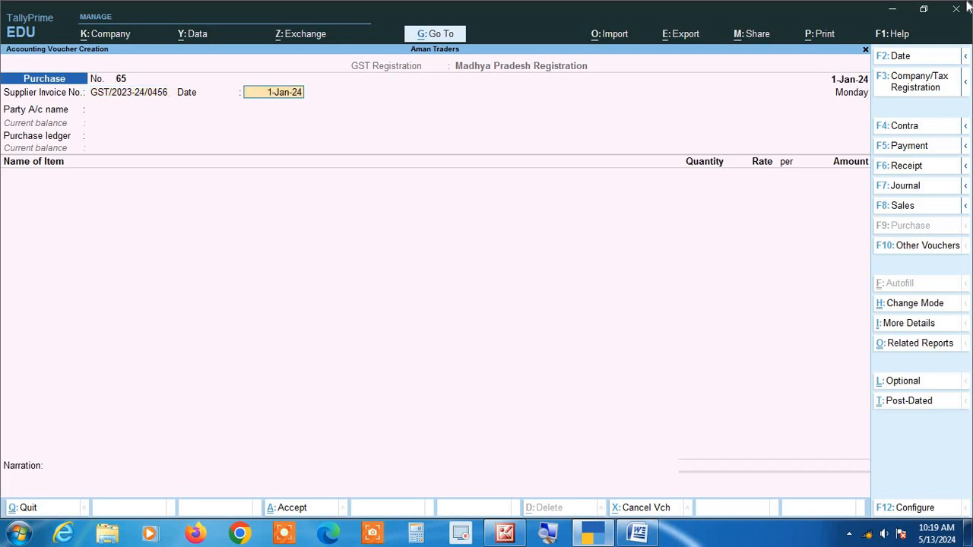
Accept 1-Jan-24 as the supplier invoice date and choose Raghav Tarders as the party and Purchase as the purchase ledger
key("Return")
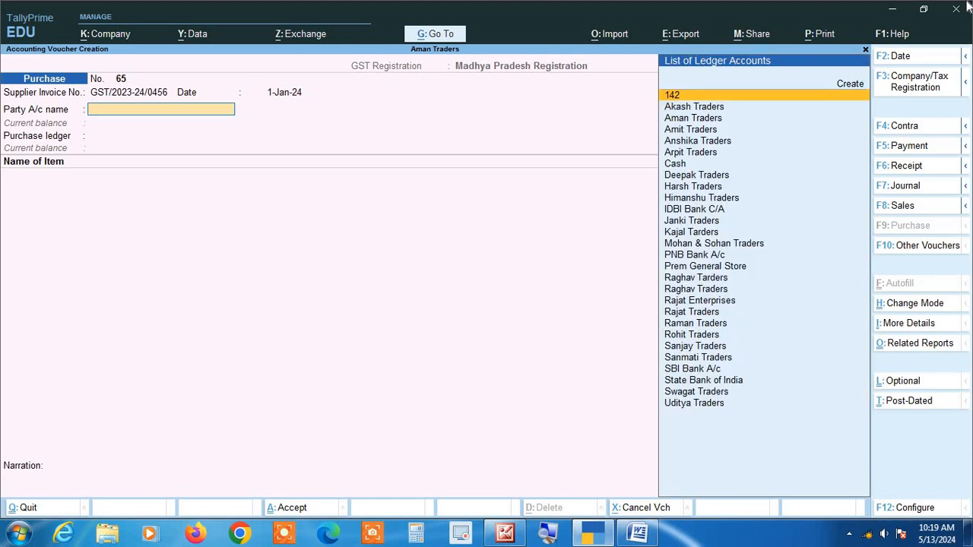
type("RAG")
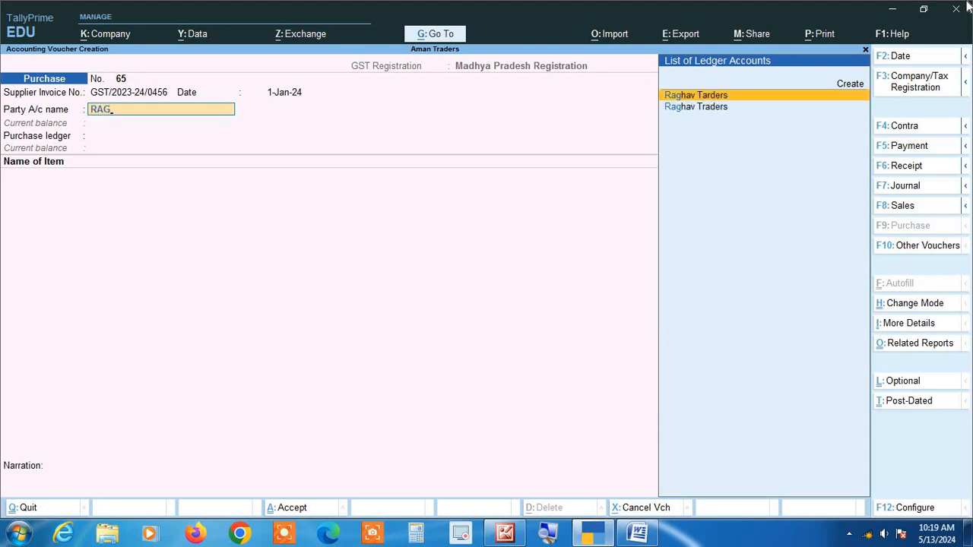
key("Return")
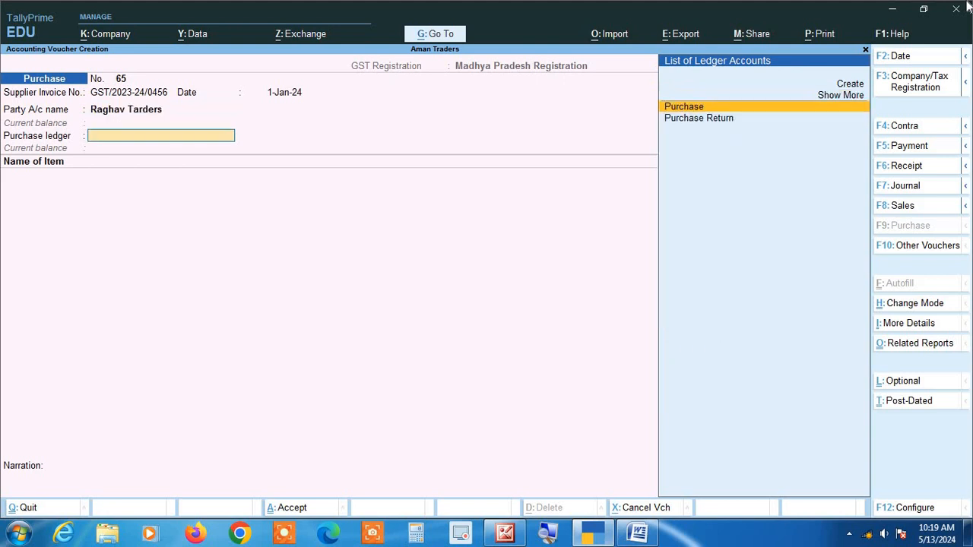
key("Return")
Add 20 kgs. of Almonds at a rate of 200.00 per kg to the purchase voucher
type("a")
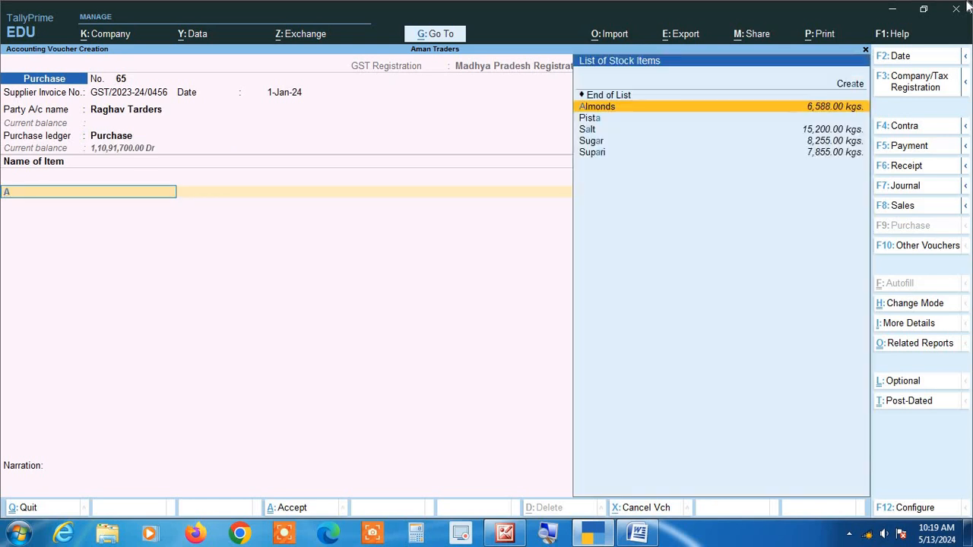
key("Return")
type("20")
key("Return")
key("Return")
Add the Cgst and Sgst ledgers below the Almonds item, each with an amount of 240.00
key("Return")
key("Return")
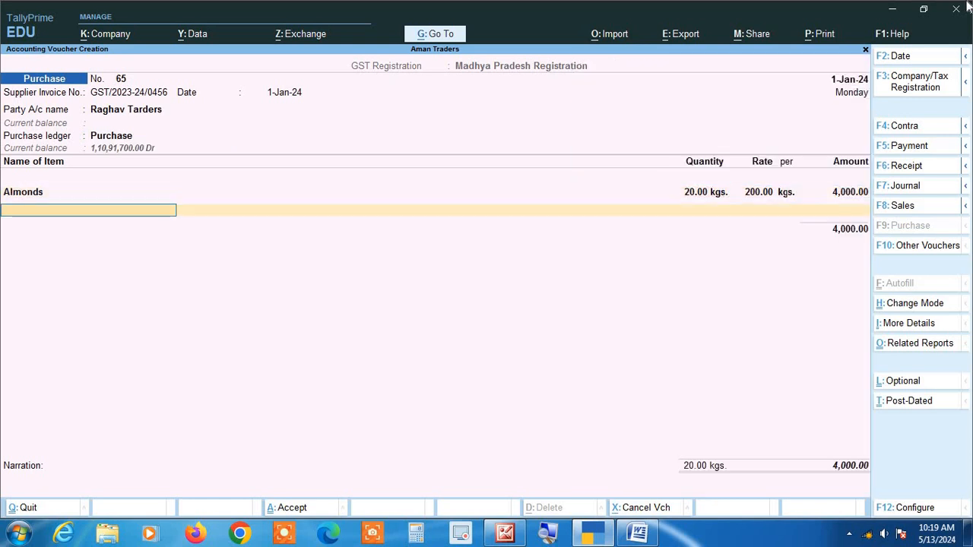
key("Return")
type("CG")
key("Return")
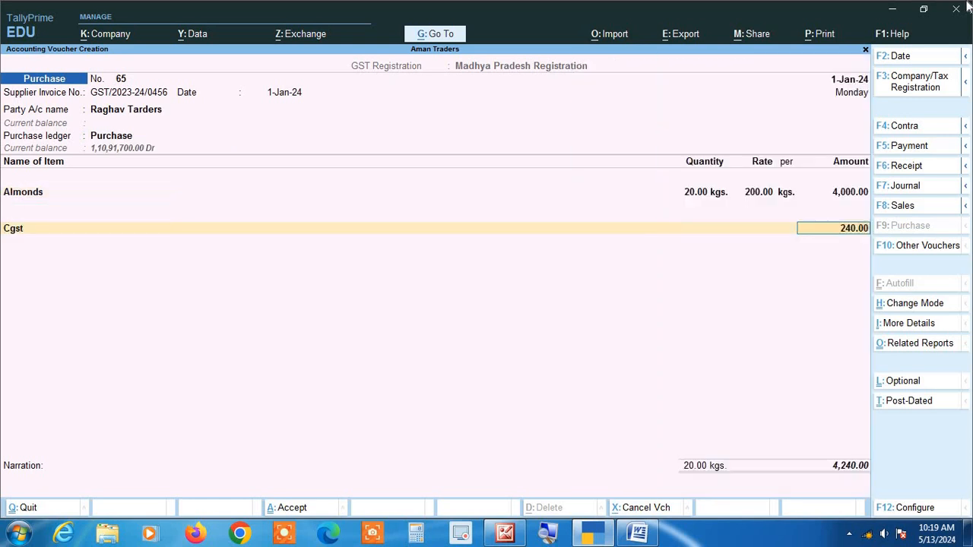
key("Return")
type("SG")
key("Return")
key("Return")
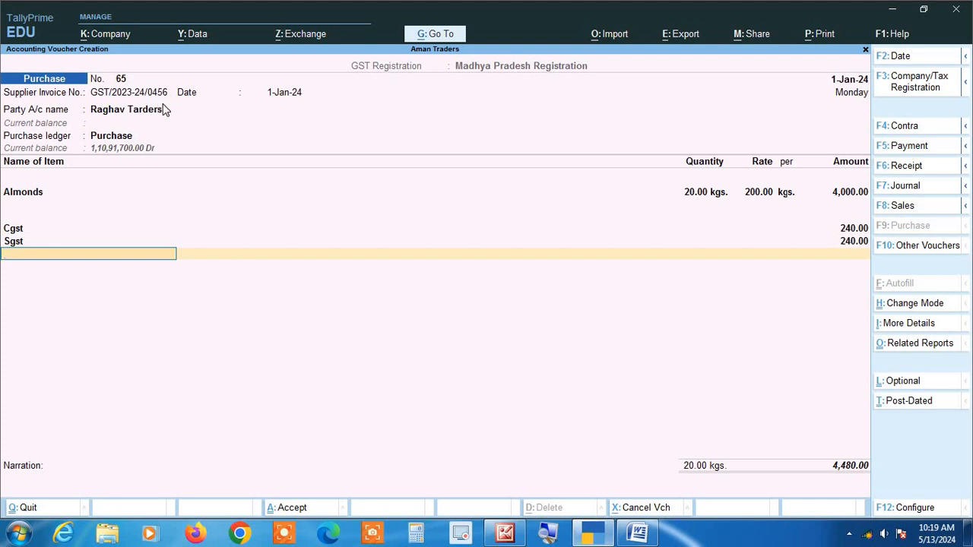
Go back to the purchase voucher's supplier invoice number, copy it, and move on through the voucher fields
key("BackSpace")
key("BackSpace")
key("BackSpace")
key("BackSpace")
key("BackSpace")
key("BackSpace")
key("BackSpace")
key("BackSpace")
key("BackSpace")
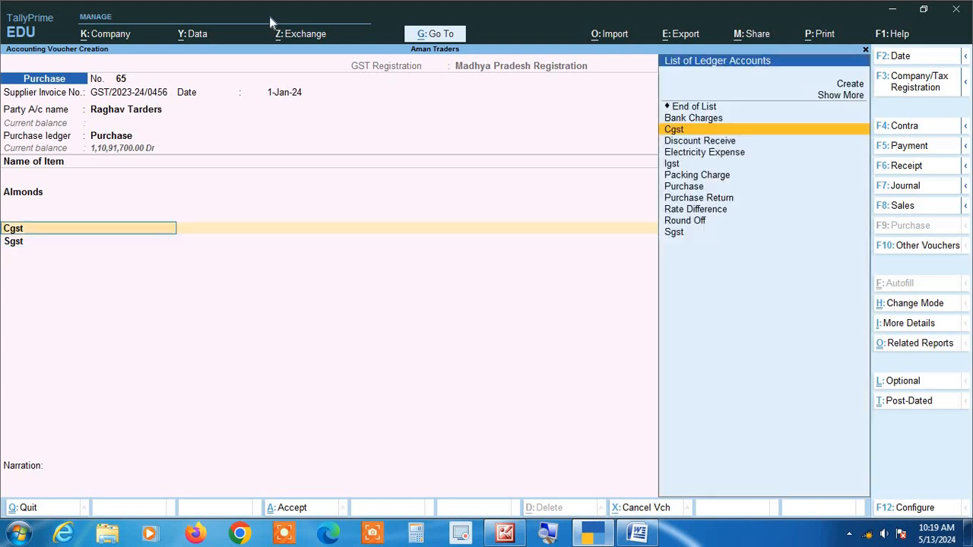
key("BackSpace")
key("BackSpace")
key("BackSpace")
key("BackSpace")
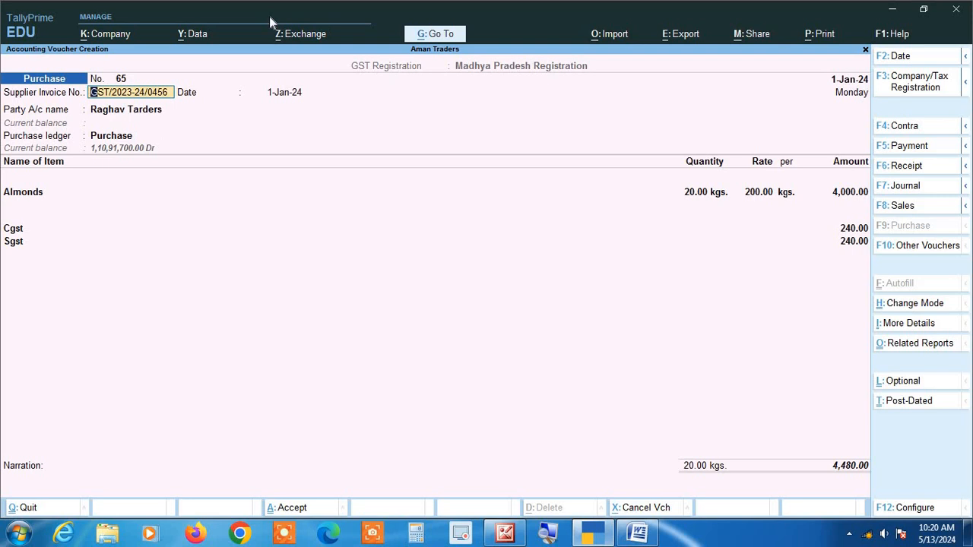
key("ctrl")
key("Return")
key("Return")
key("Return")
key("Return")
key("Return")
key("Return")
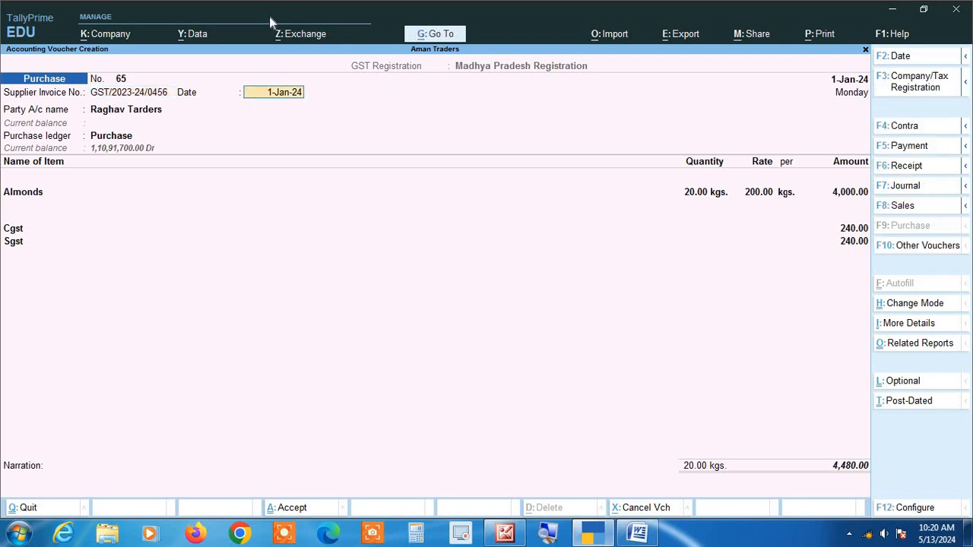
Pass through the remaining fields of the Almonds purchase voucher and accept it
key("Return")
key("Return")
key("Return")
key("Return")
key("Return")
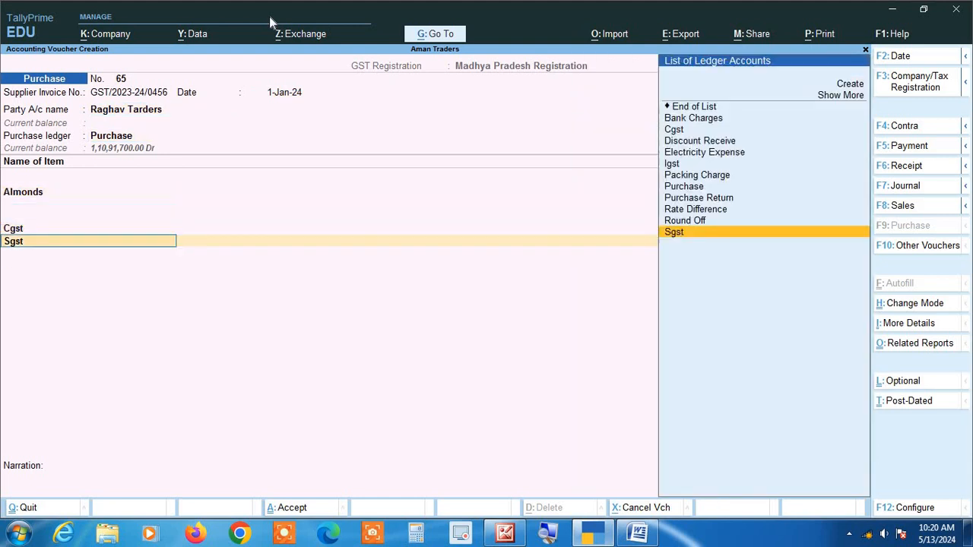
key("Return")
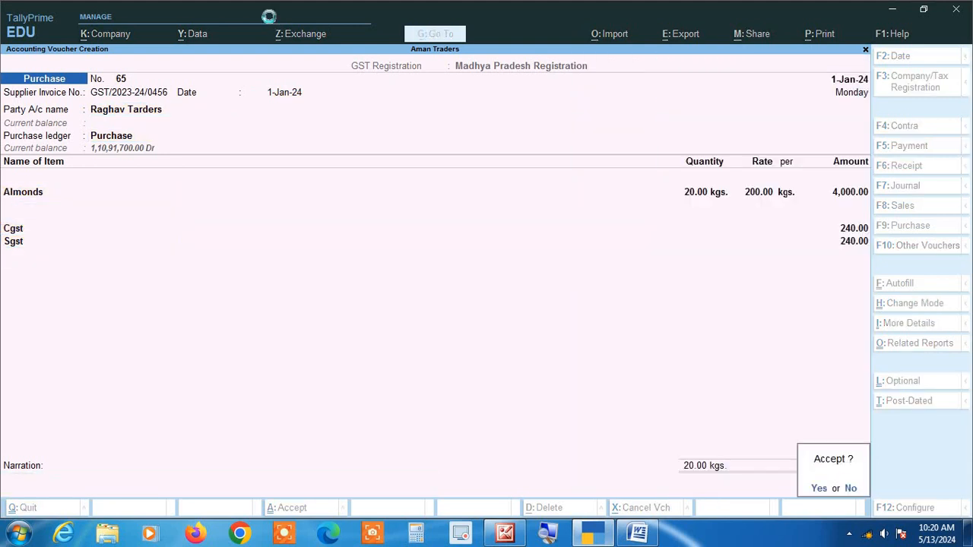
key("Return")
Set the new purchase voucher's date to 2-1-2024, paste the copied supplier invoice number, and change its last two digits to 66
key("F2")
type("2-1-2024")
key("Return")
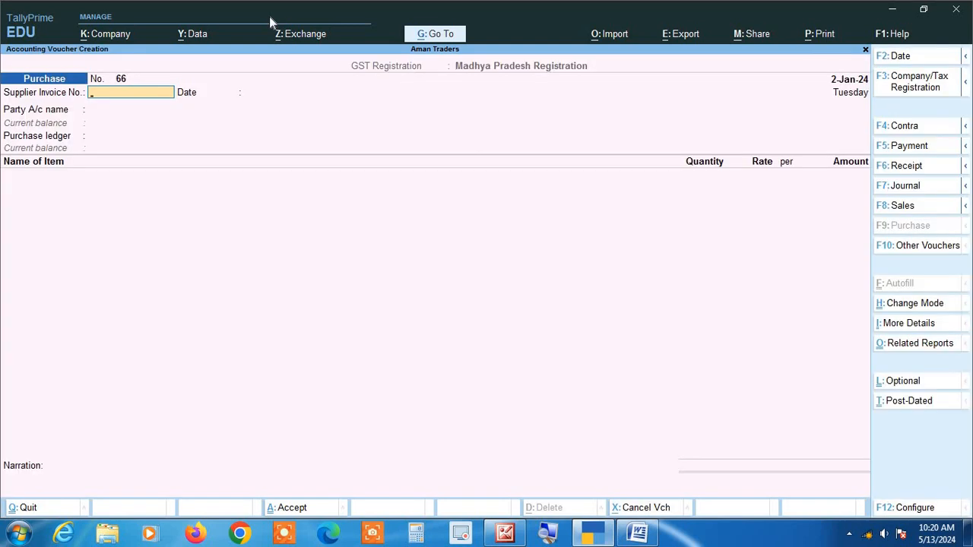
key("ctrl+alt+v")
key("BackSpace")
key("BackSpace")
type("66")
key("Return")
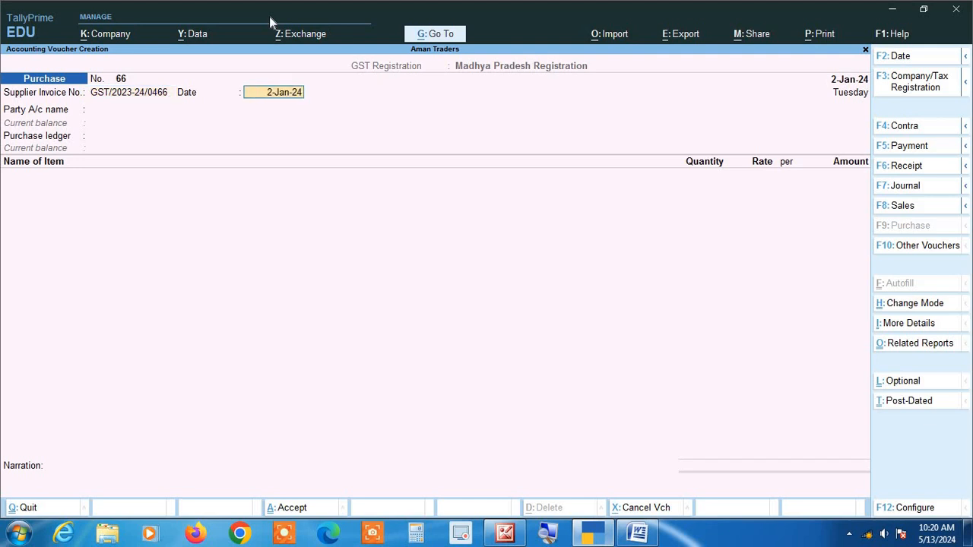
Accept 2-Jan-24 as the supplier invoice date and choose Raghav Tarders as the party with Purchase as the purchase ledger
key("Return")
type("RA")
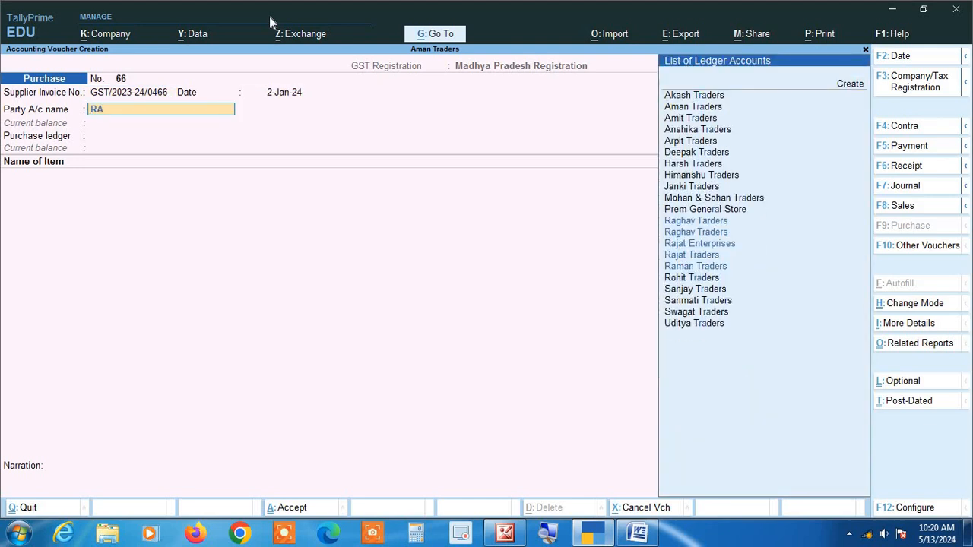
type("g")
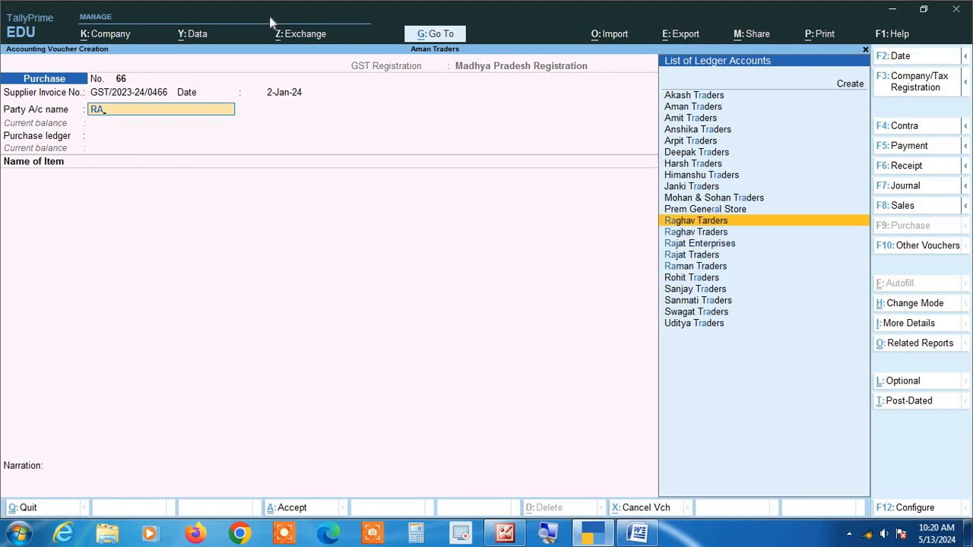
key("Return")
key("Return")
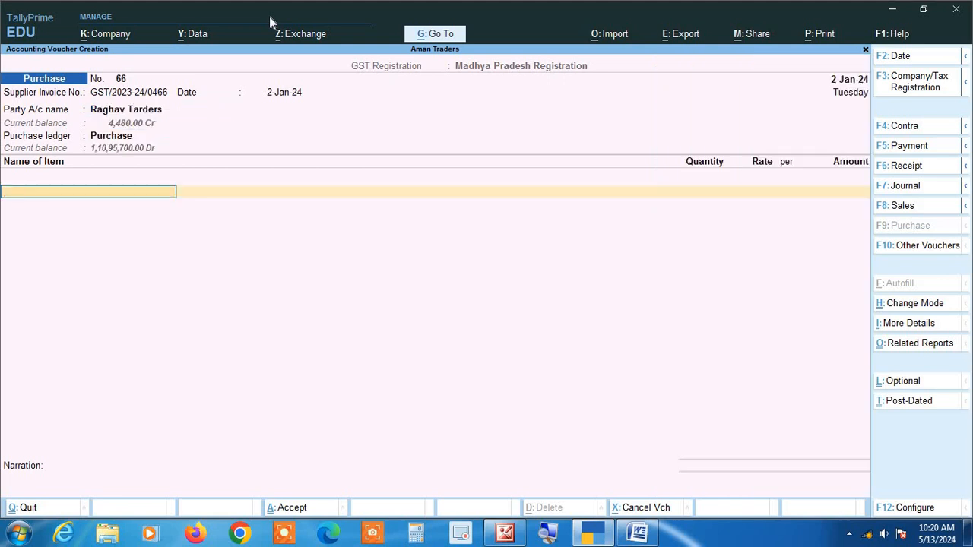
Add 1 kg of Almonds at a rate of 200.00 per kg to the purchase voucher
type("a")
key("Return")
key("BackSpace")
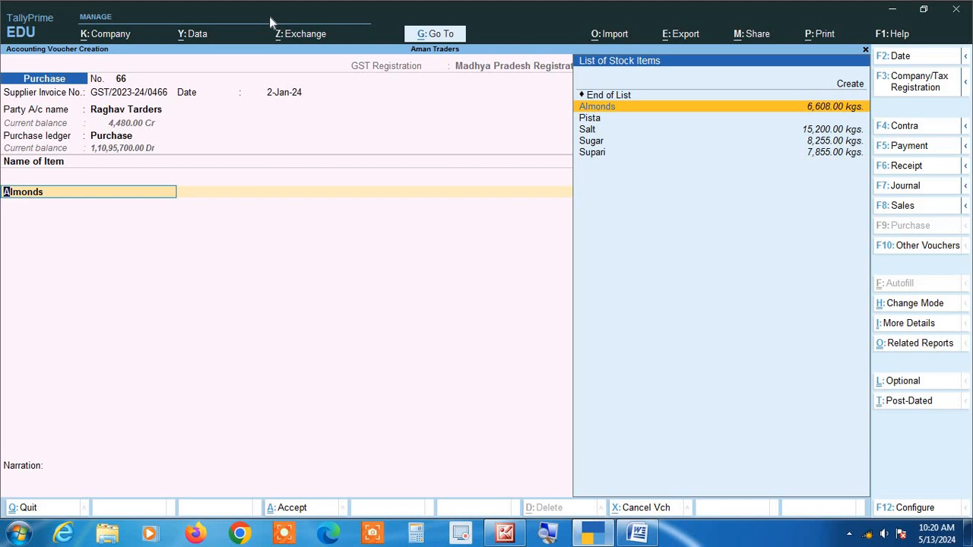
key("ctrl")
key("Return")
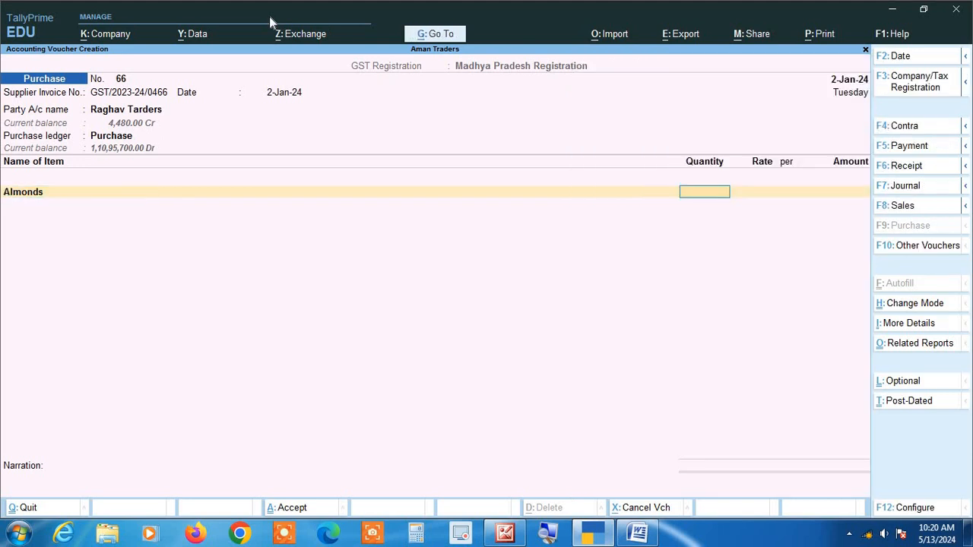
type("1")
key("Return")
type("200")
key("Return")
key("Return")
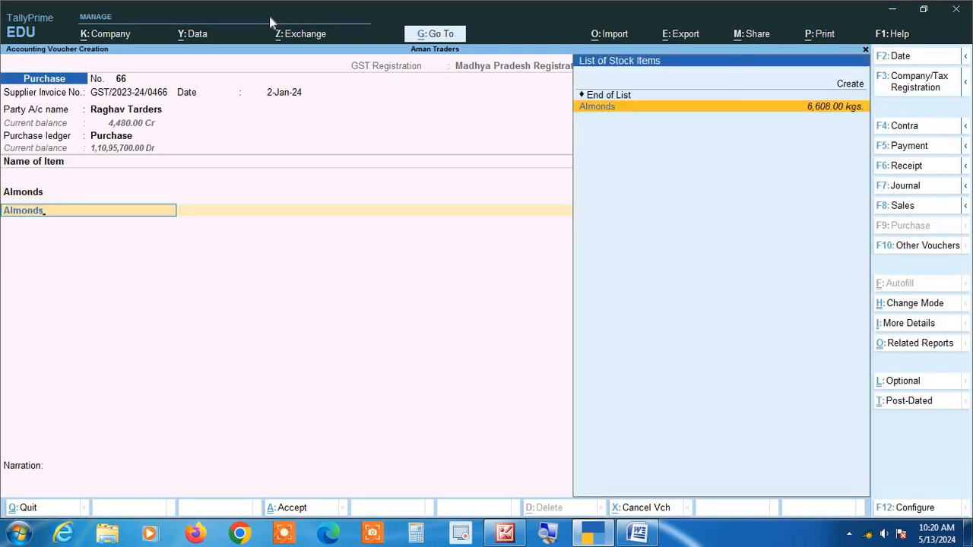
Add two more Almonds lines without quantities to the voucher, and quit it without saving
key("Return")
key("Return")
key("Return")
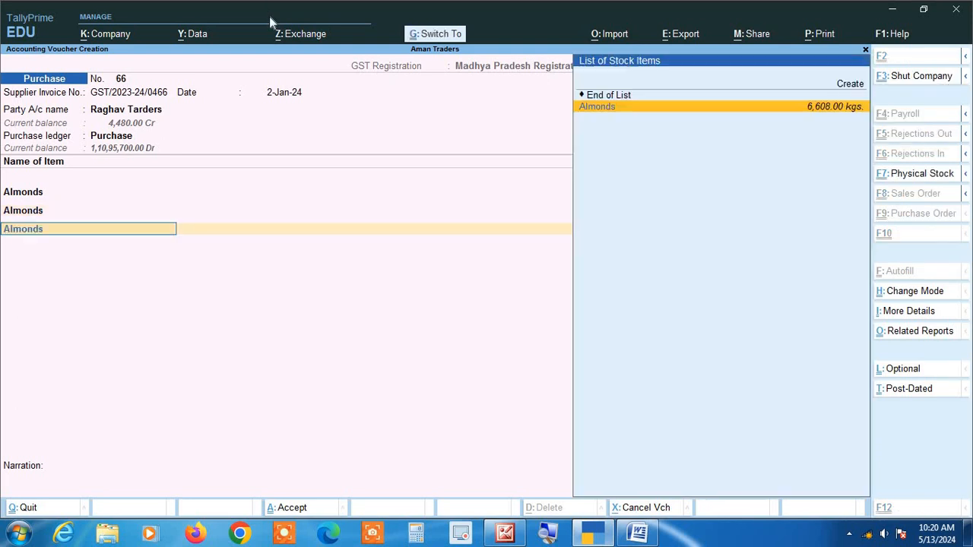
key("Return")
key("Return")
key("Return")
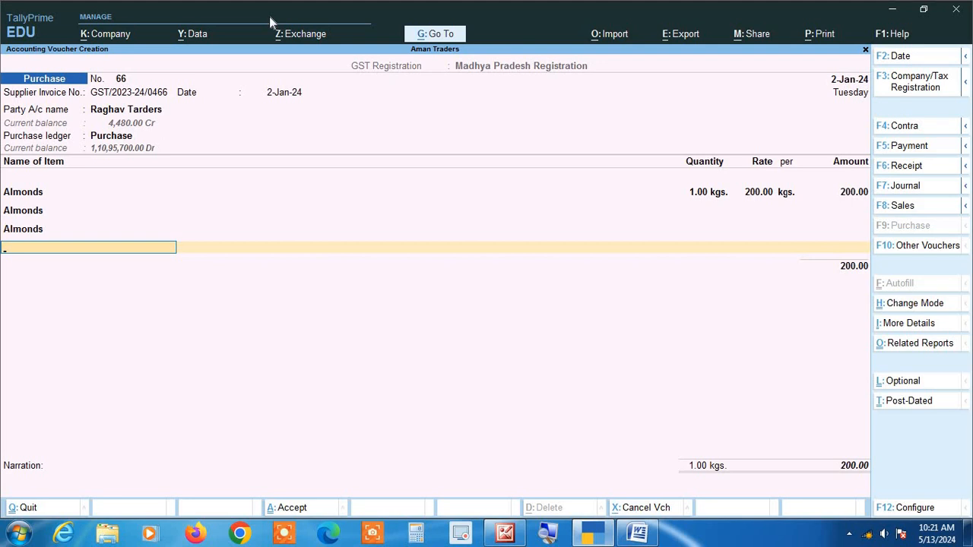
key("Escape")
key("y")
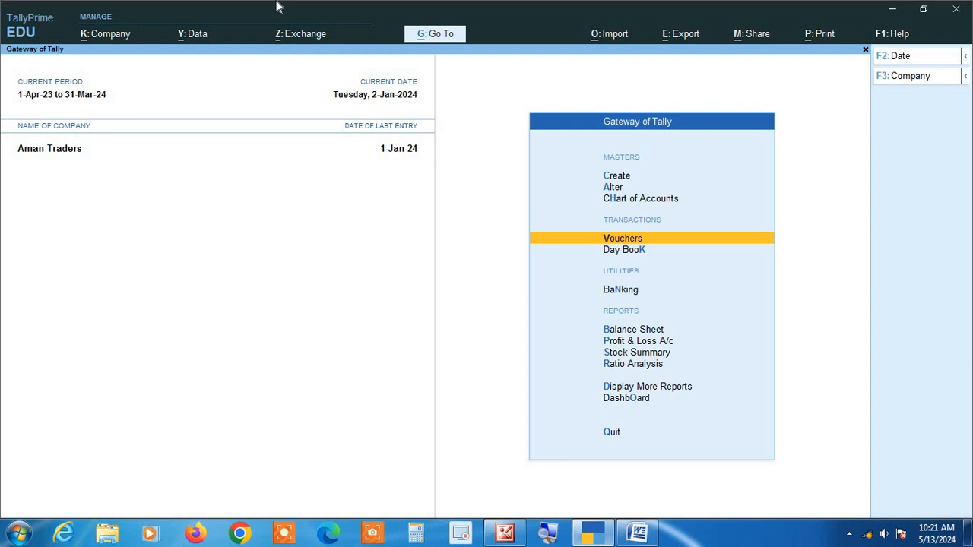
Open the Purchase Register from the account books and drill down to August's vouchers
key("d")
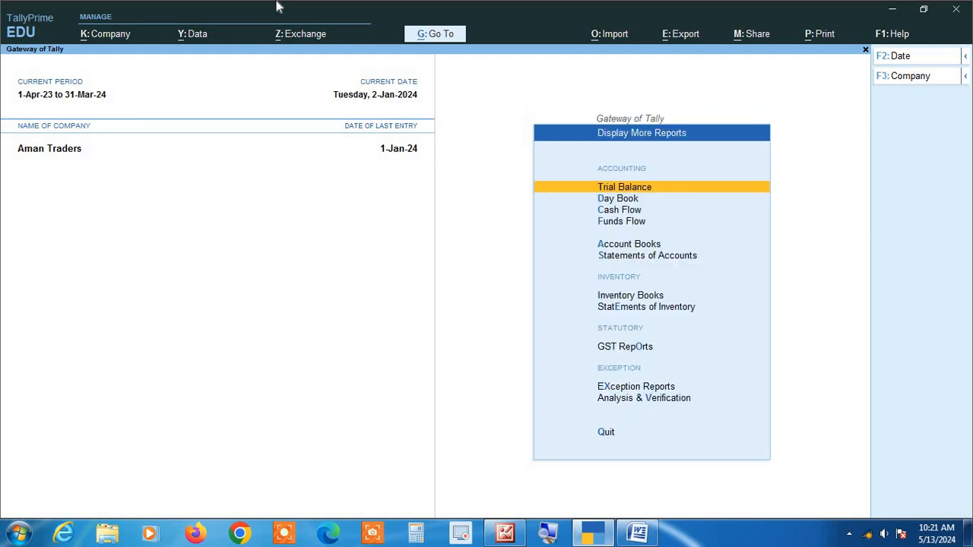
key("a")
key("p")
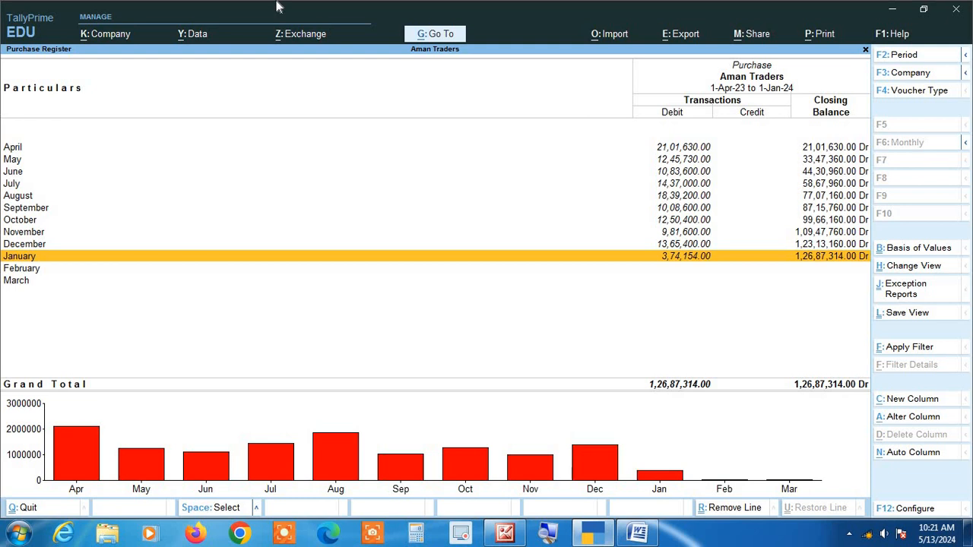
key("Up")
key("Up")
key("Up")
key("Up")
key("Up")
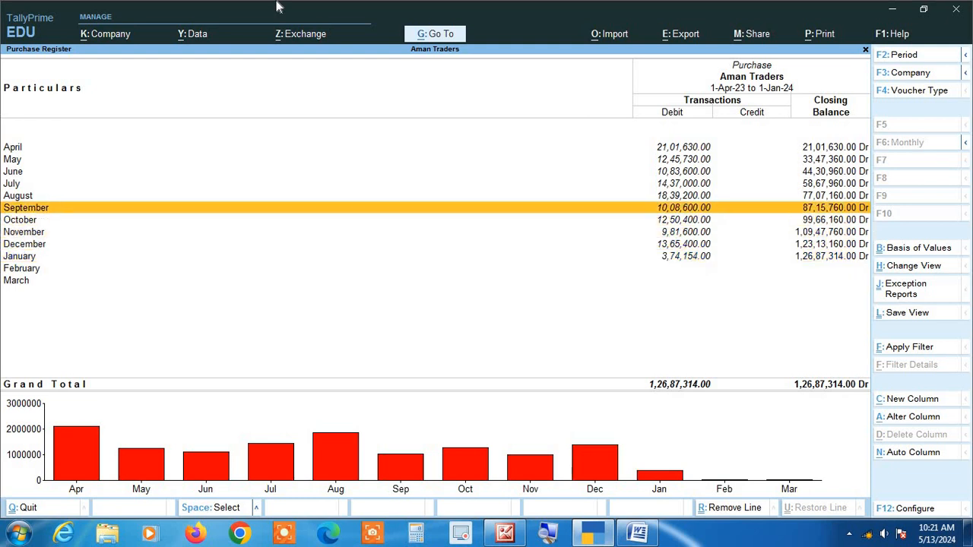
key("Return")
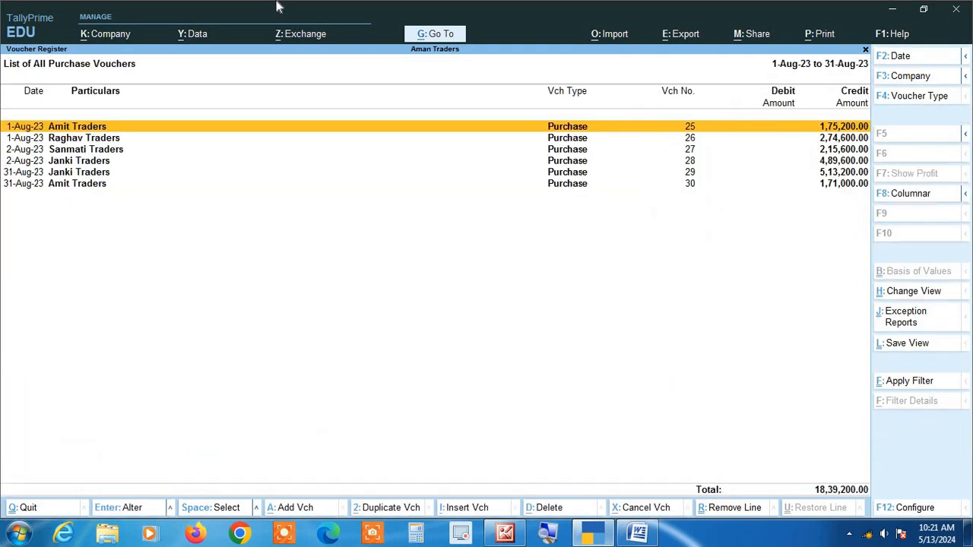
Change the purchase voucher list's period to 1-10-2023 through 31-12-2023 and display it as a columnar register with the existing column options
key("alt+F2")
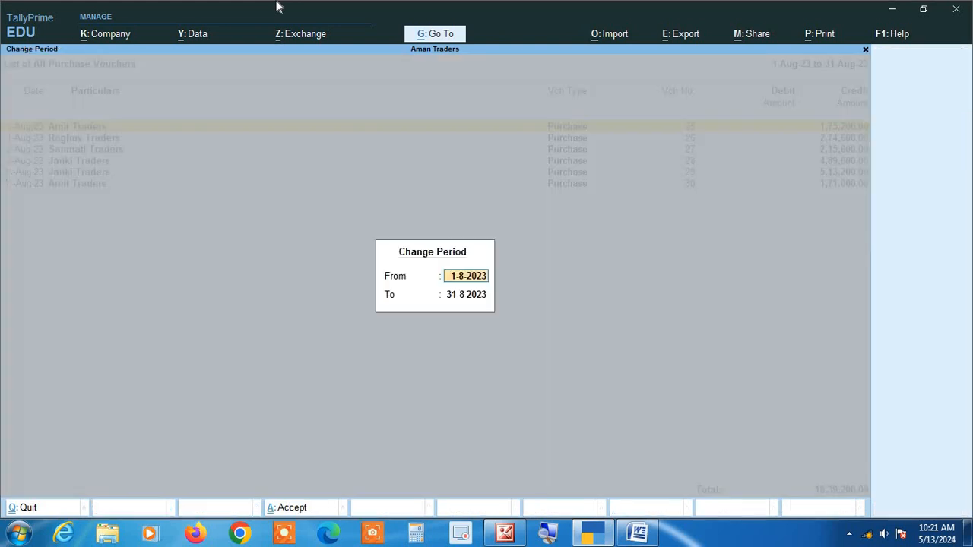
type("1 10")
key("Return")
type("31 12")
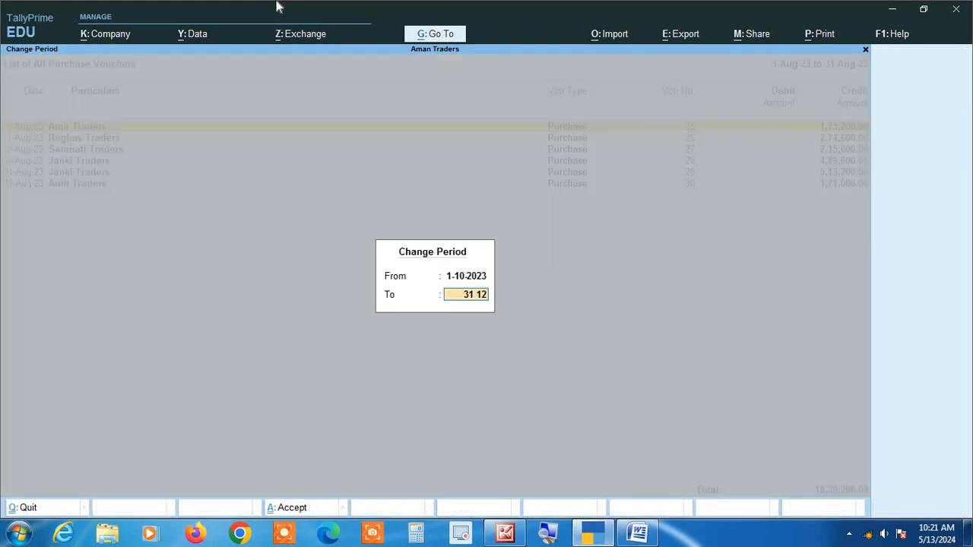
key("Return")
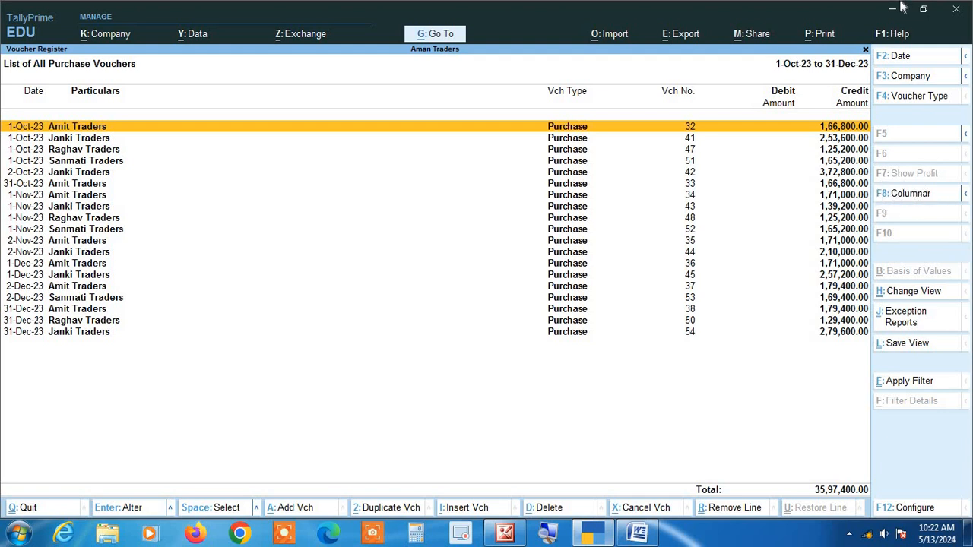
key("F8")
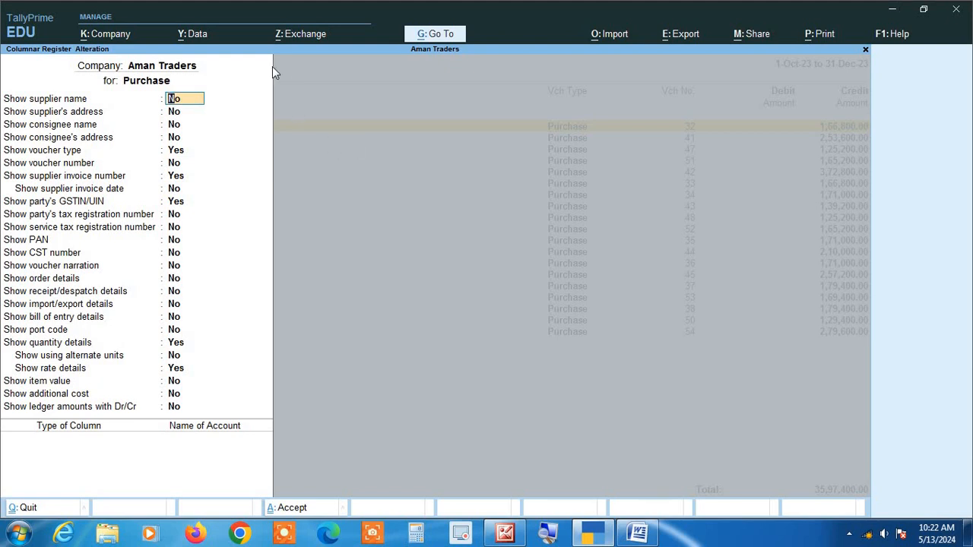
key("ctrl+a")
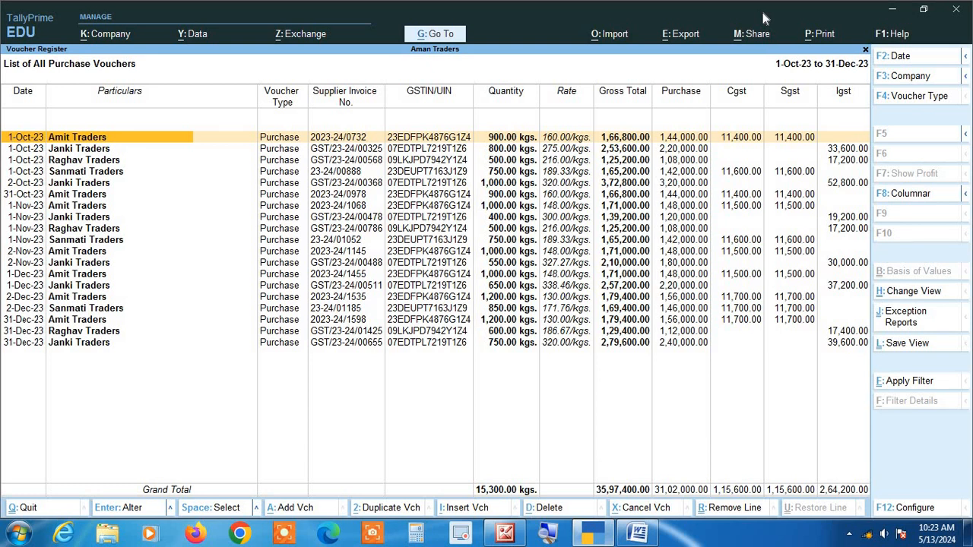
Remove the Cgst and Sgst lines from Amit Traders' 1-Oct-23 purchase voucher and save it
key("Return")
key("Return")
key("Return")
key("Return")
key("Return")
key("Return")
key("Return")
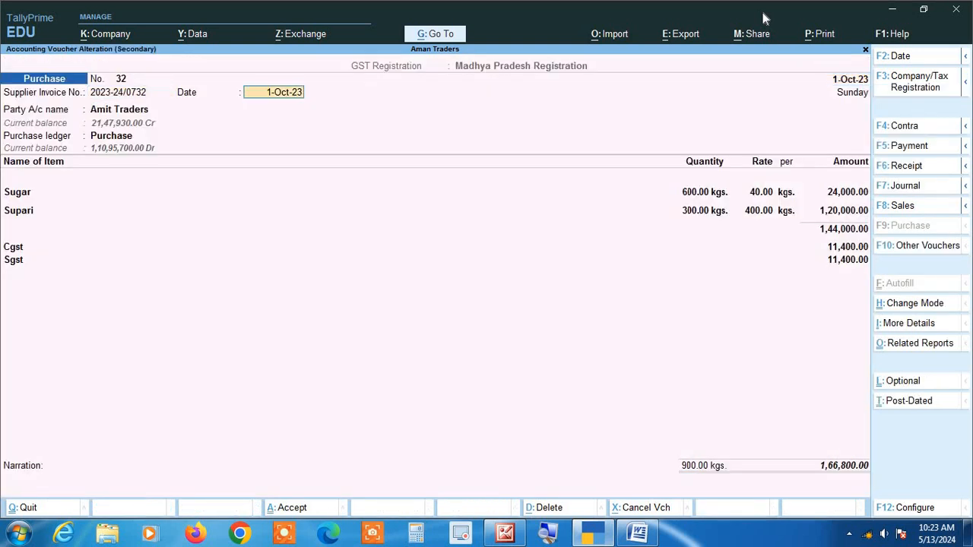
key("Return")
key("Return")
key("Return")
key("Return")
key("Return")
key("Return")
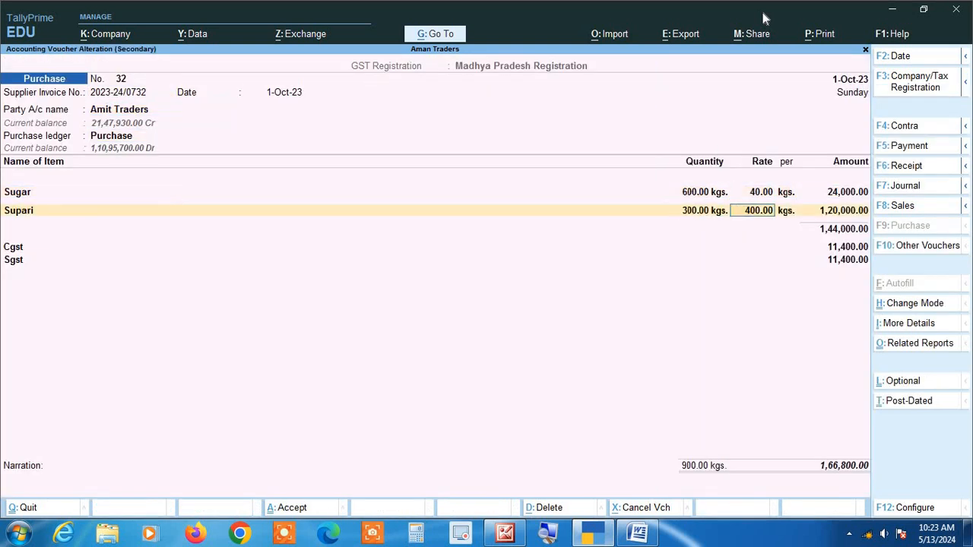
key("Return")
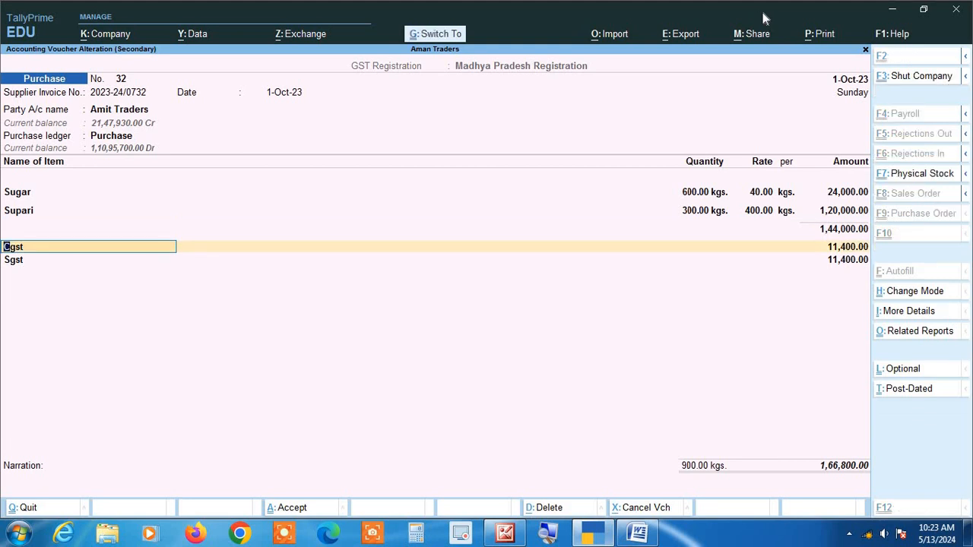
key("ctrl+d")
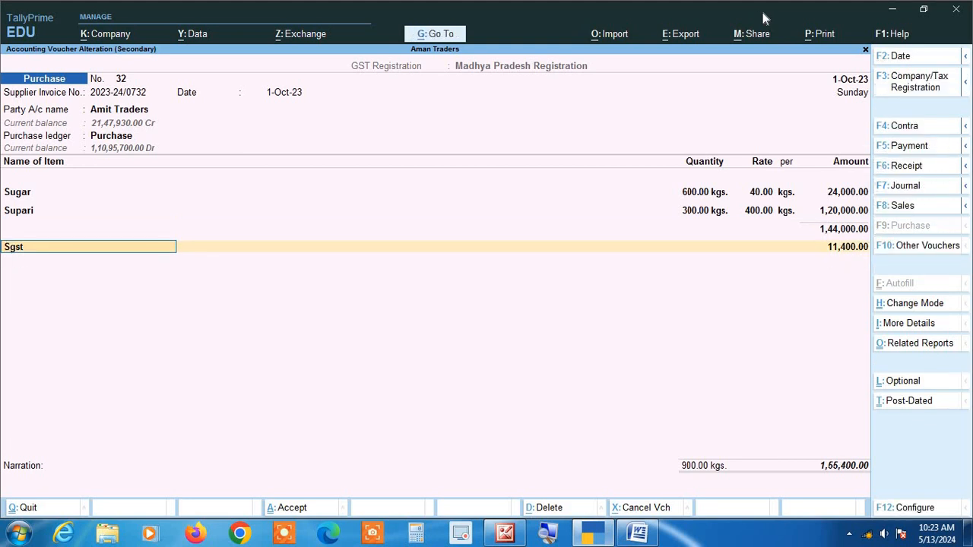
key("Delete")
key("Up")
key("Up")
key("Up")
key("Up")
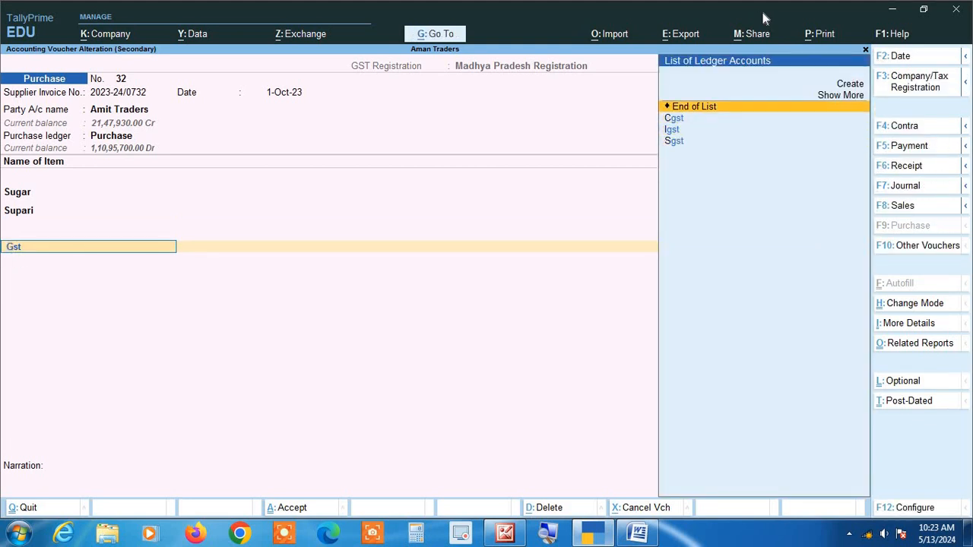
key("Return")
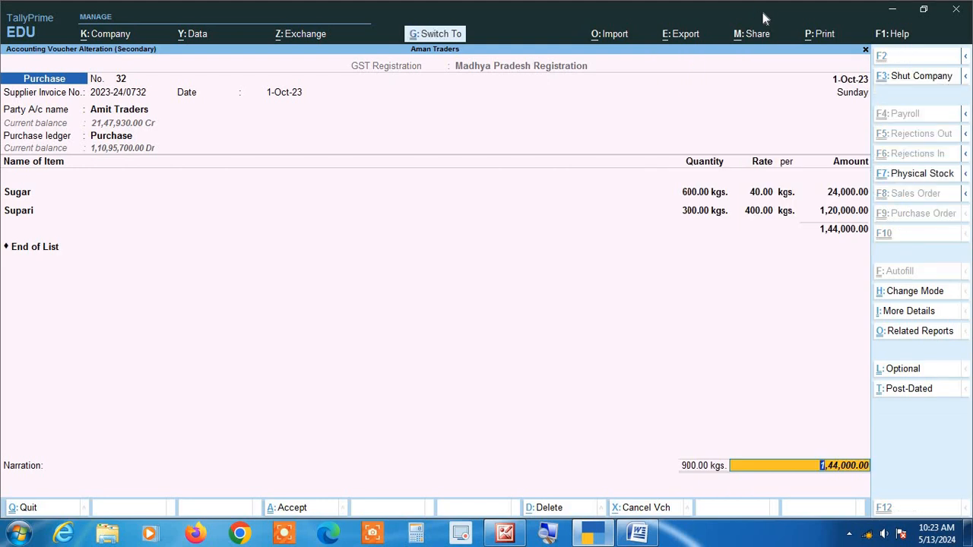
key("ctrl+a")
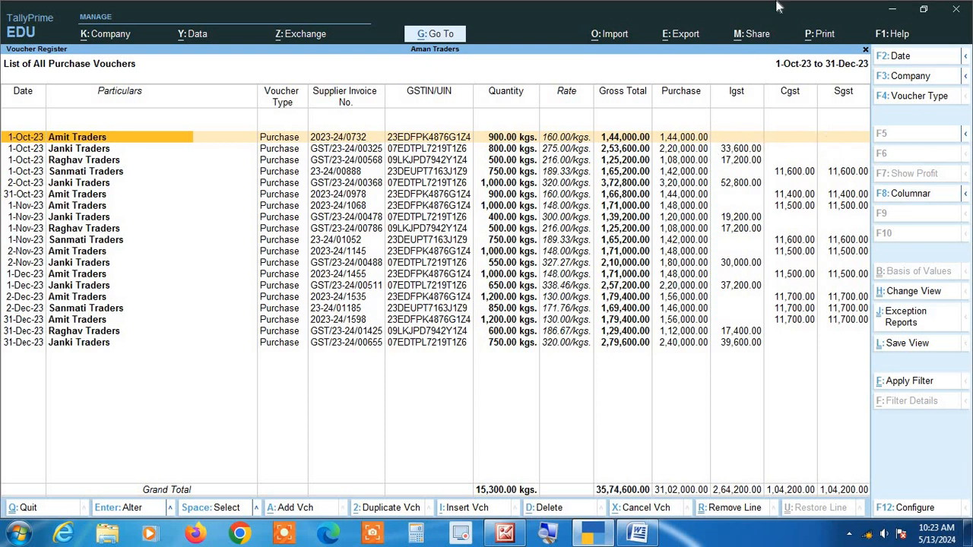
Add Cgst and Sgst back to Amit Traders' 1-Oct-23 purchase voucher, each with an amount of 11,400.00, and save it
key("Return")
key("Return")
key("Return")
key("Return")
key("Return")
key("Return")
key("Return")
key("Return")
key("Return")
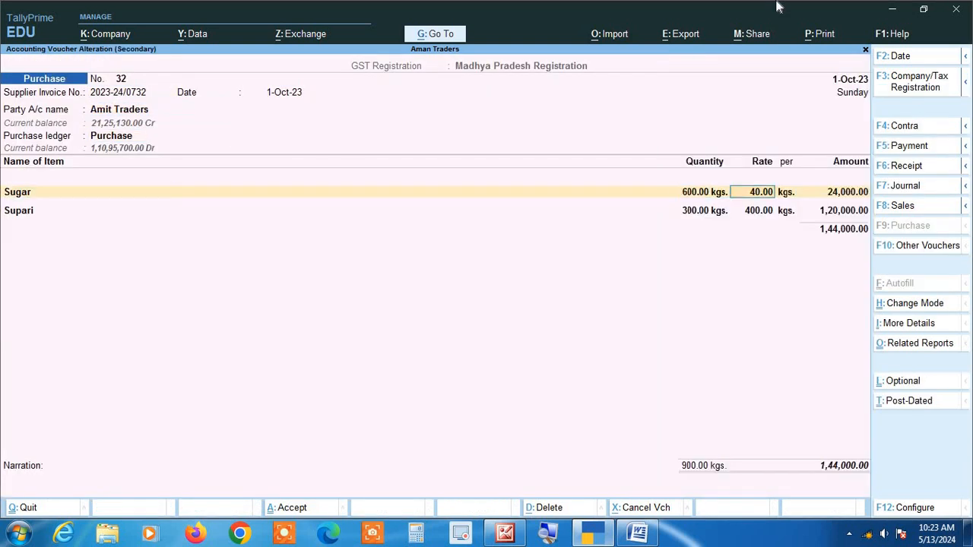
key("Return")
key("Return")
key("Return")
key("Return")
key("Return")
key("Return")
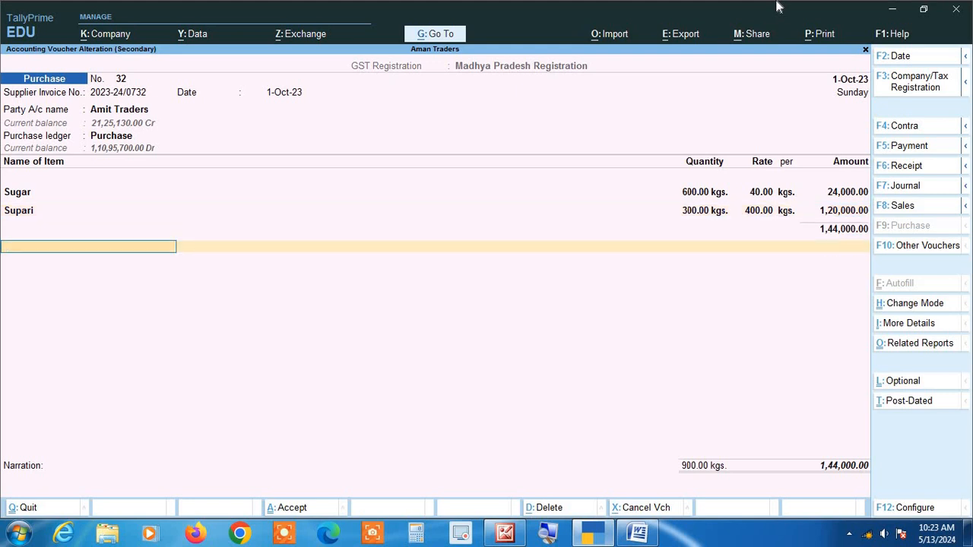
type("CG")
key("Return")
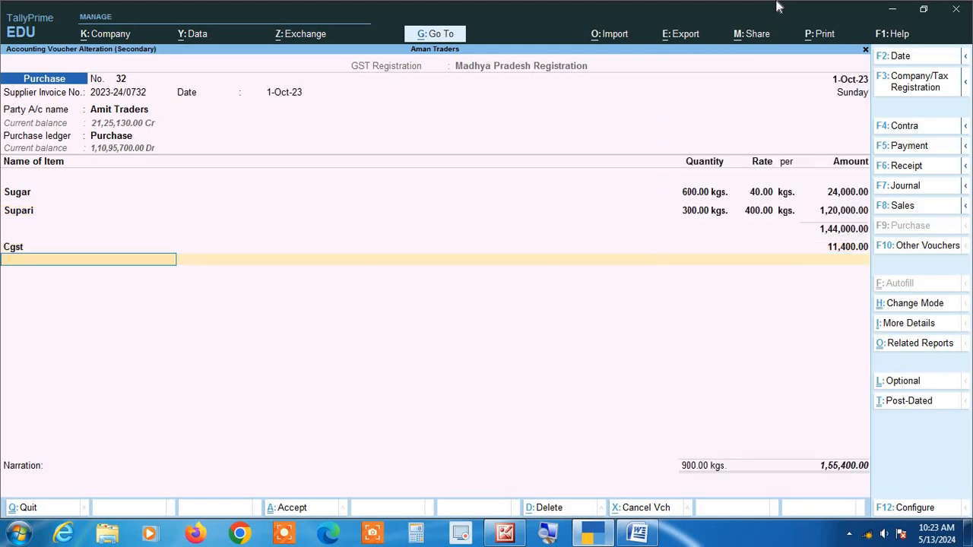
key("Return")
type("Sg")
key("Return")
key("Return")
key("Return")
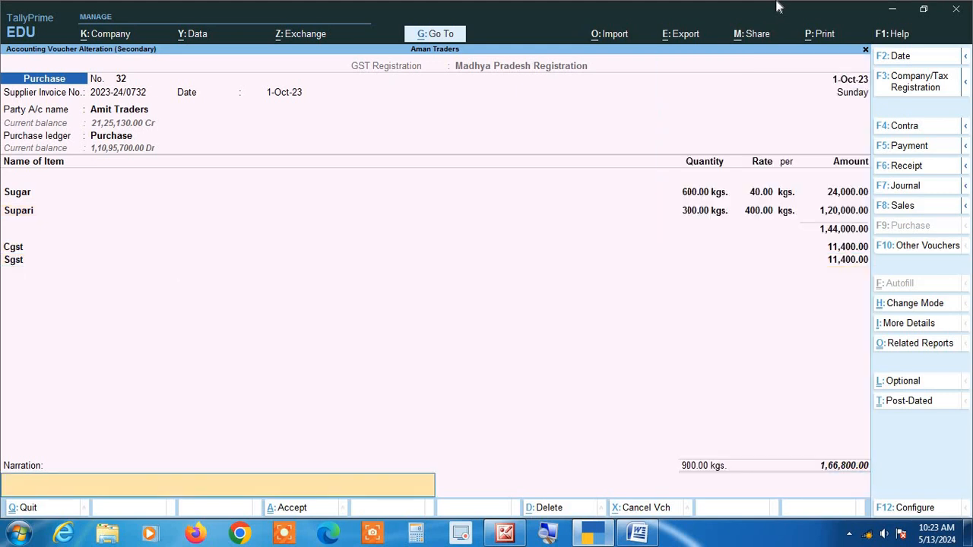
key("Return")
key("Return")
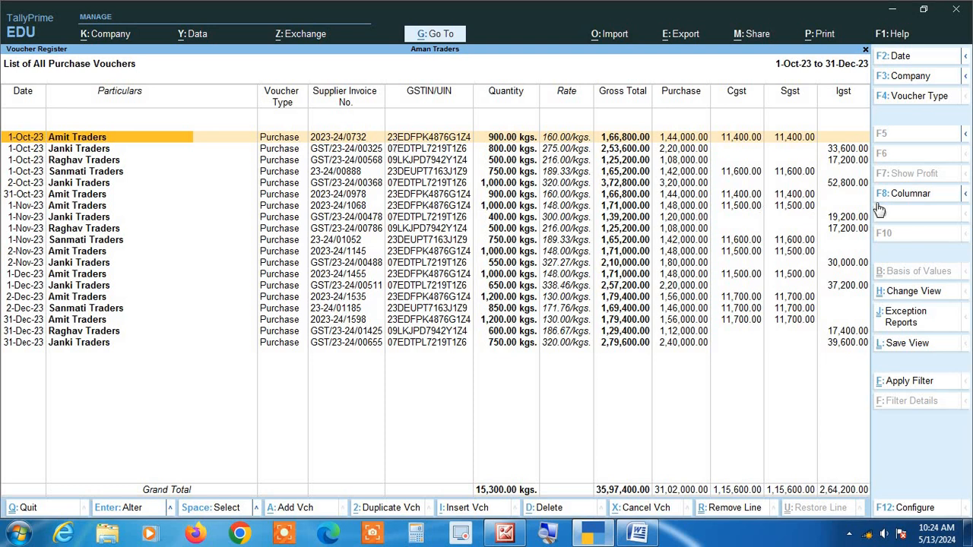
Hide the voucher type and quantity details columns in the columnar purchase register
key("F8")
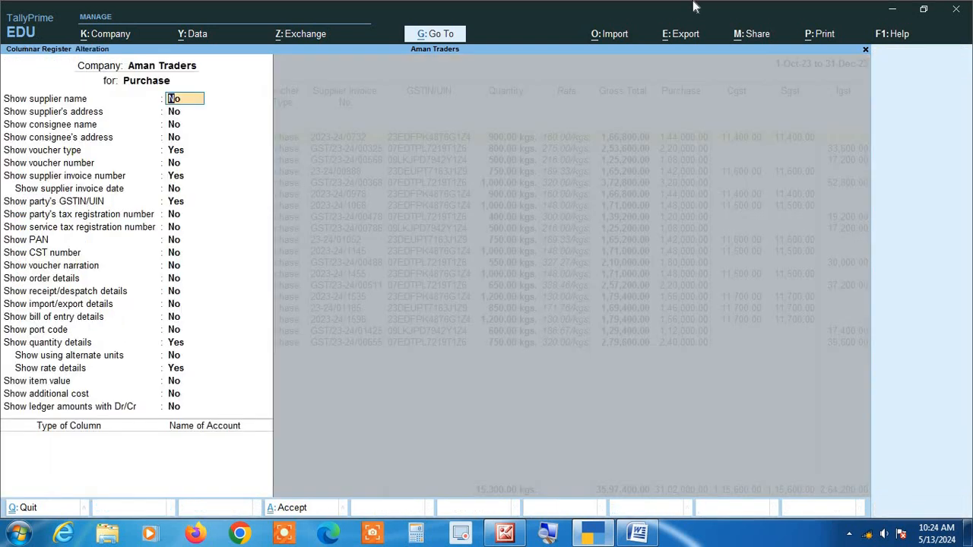
key("Return")
key("Return")
key("Return")
key("Return")
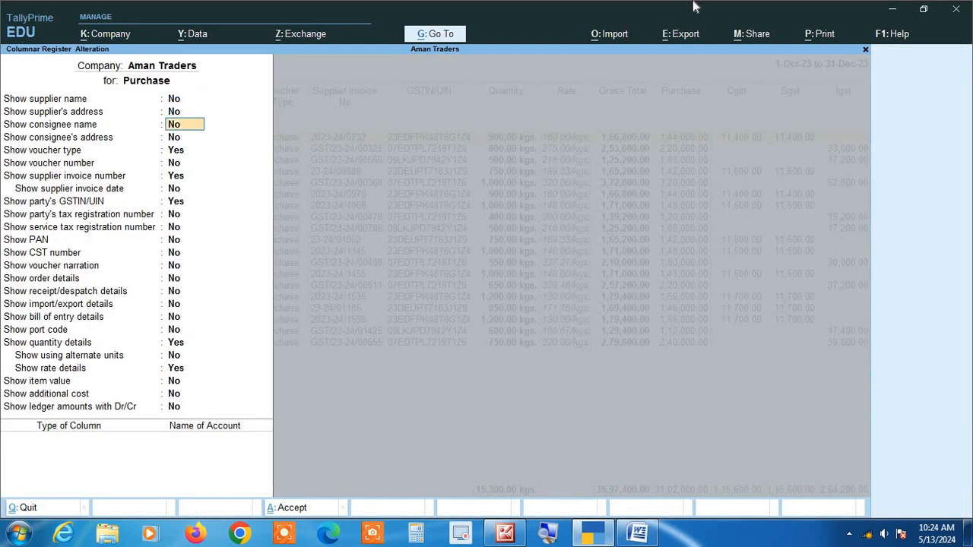
type("N")
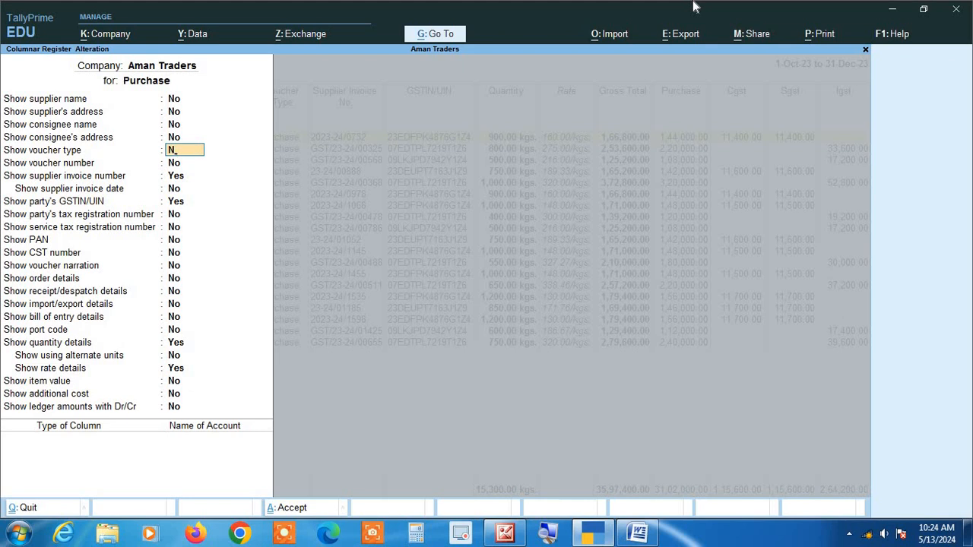
key("Return")
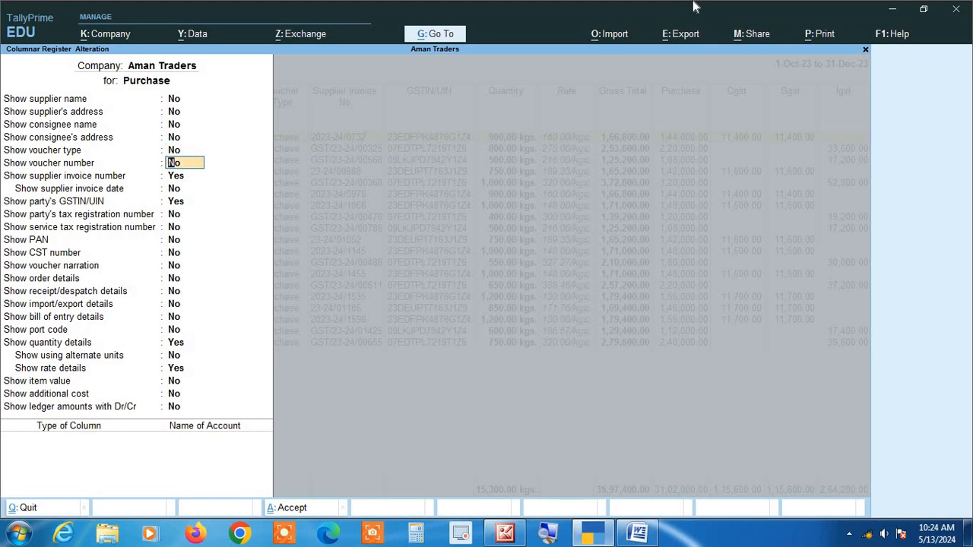
key("Return")
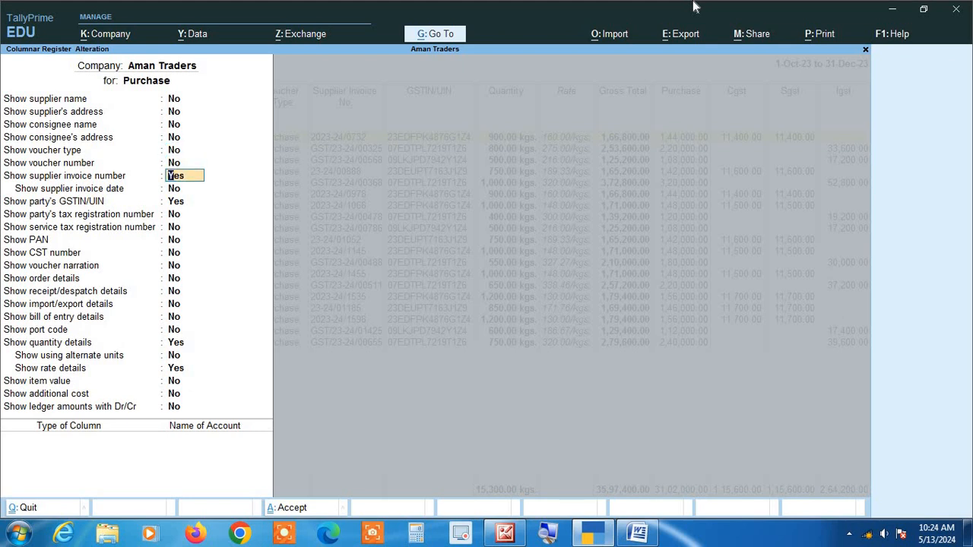
key("Return")
key("Return")
key("Return")
key("Return")
key("Return")
key("Return")
key("Return")
key("Return")
key("Return")
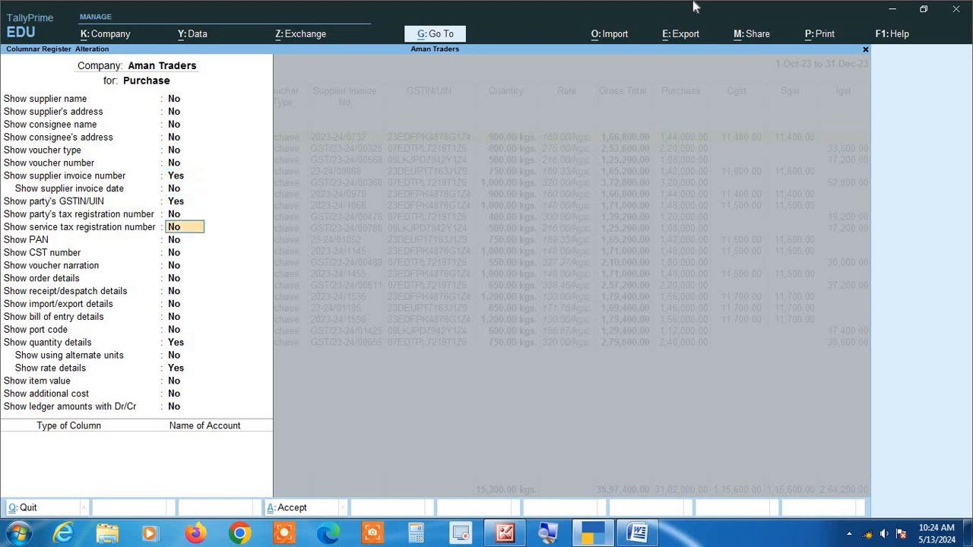
key("Return")
key("Return")
key("Return")
key("Return")
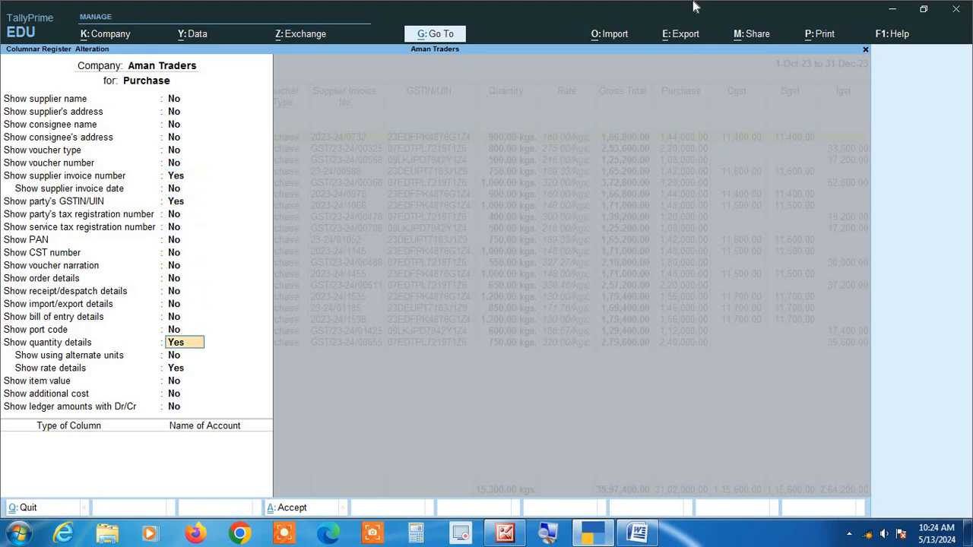
type("n")
key("Return")
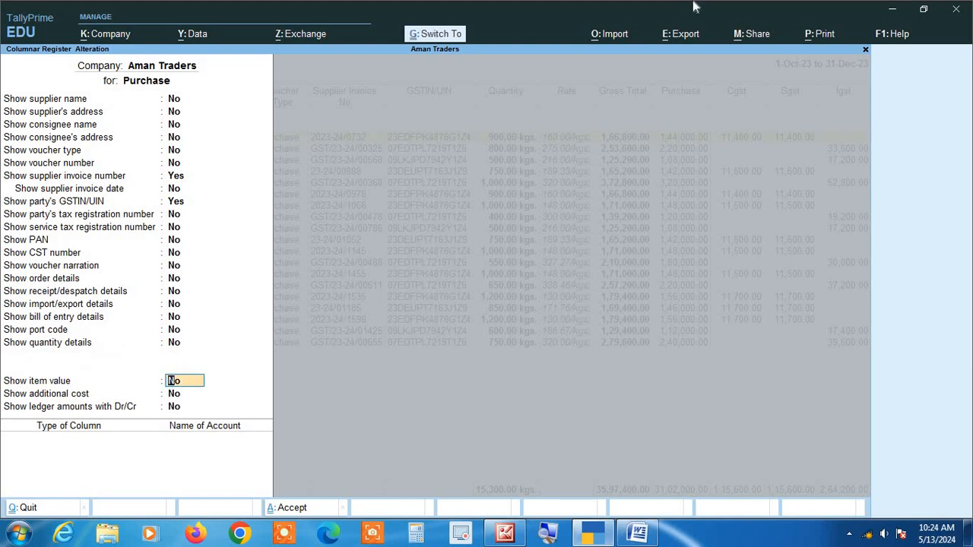
key("ctrl+a")
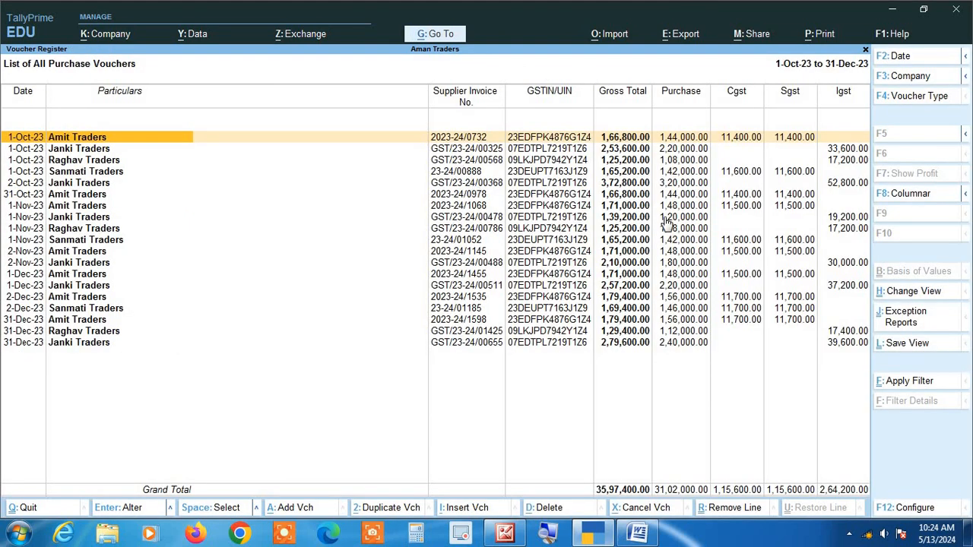
Turn the voucher type column back on in the columnar purchase register
left_click(905, 197)
key("Return")
key("Return")
key("Return")
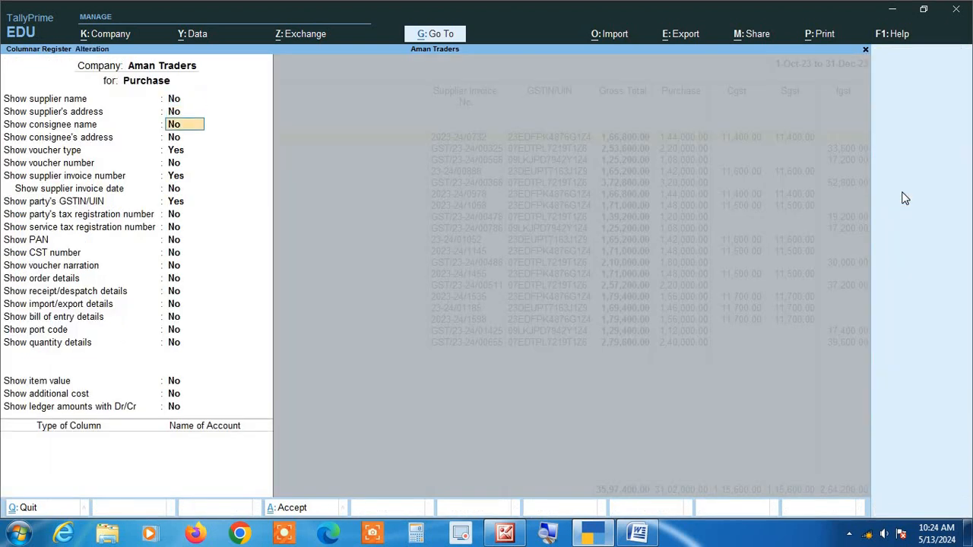
key("Return")
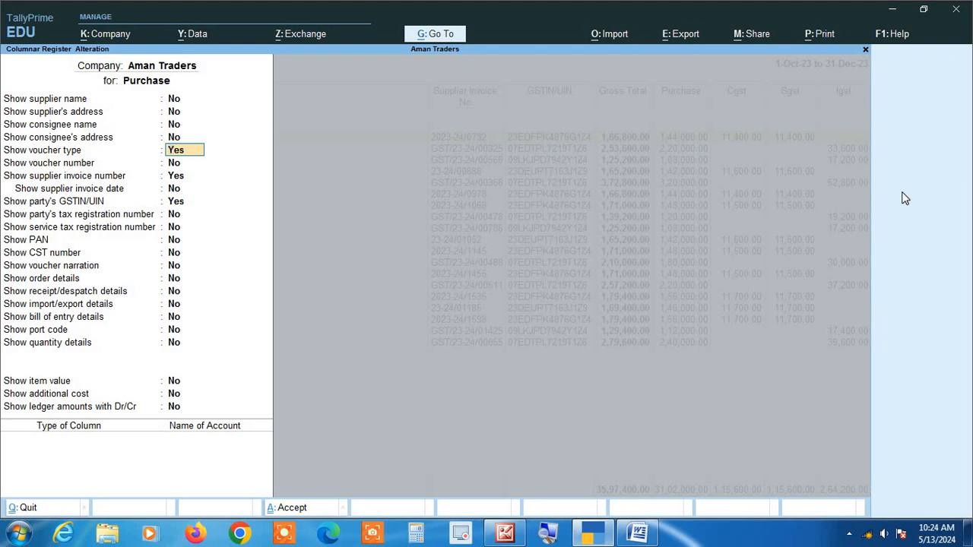
key("BackSpace")
key("Escape")
key("y")
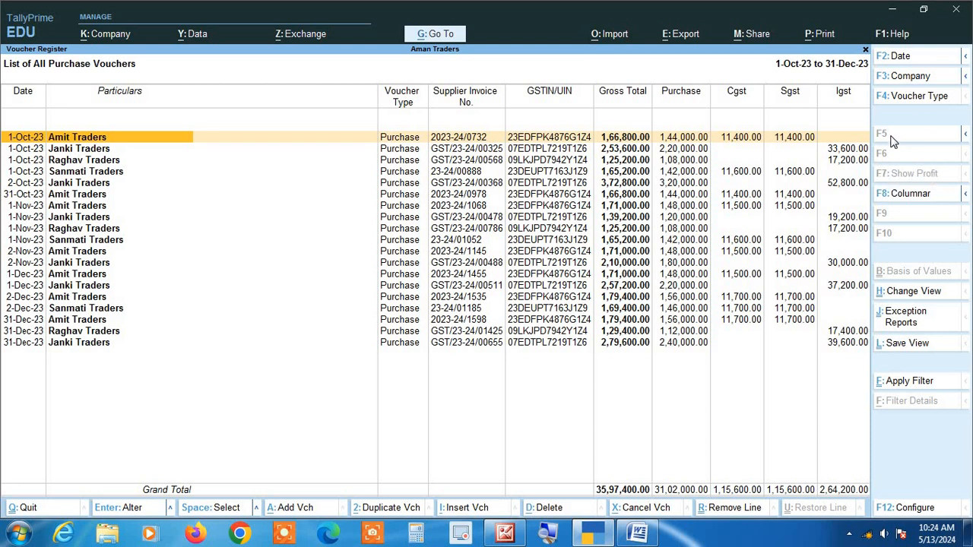
In the columnar register options, set the supplier's address and the voucher number to be shown
left_click(895, 194)
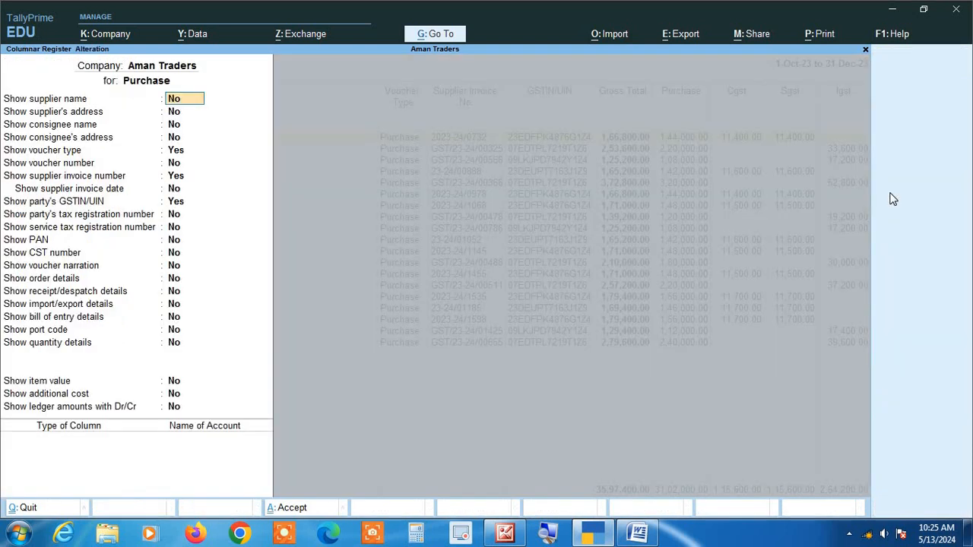
key("Return")
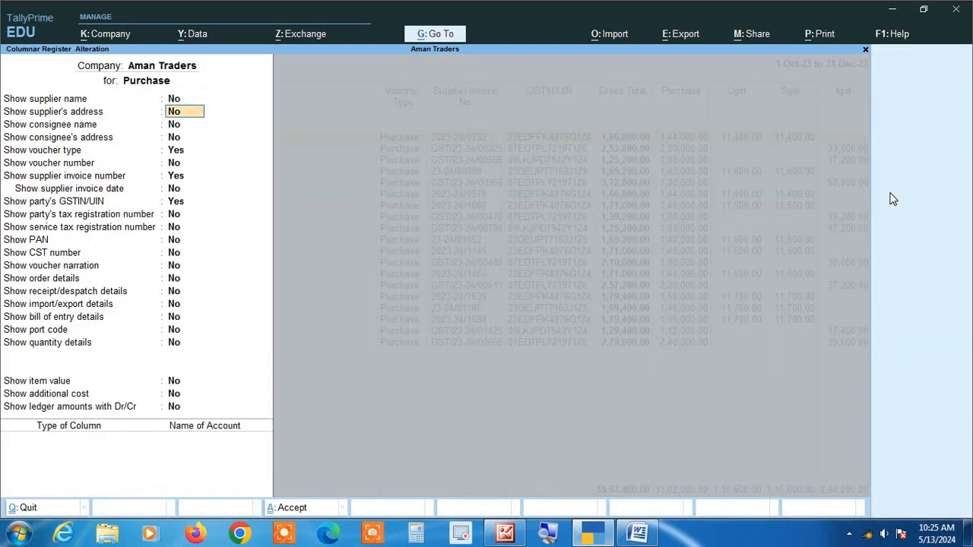
type("y")
key("Return")
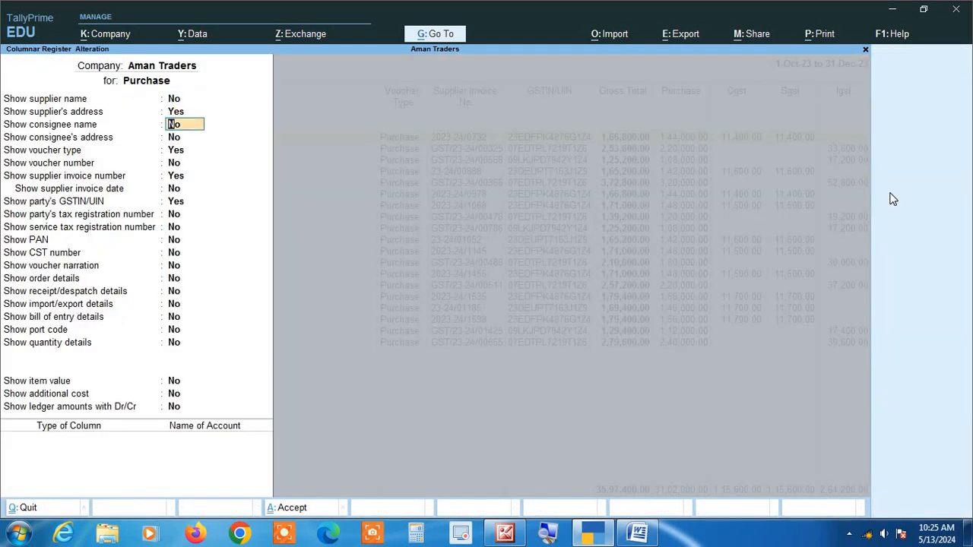
key("Return")
key("Return")
key("Return")
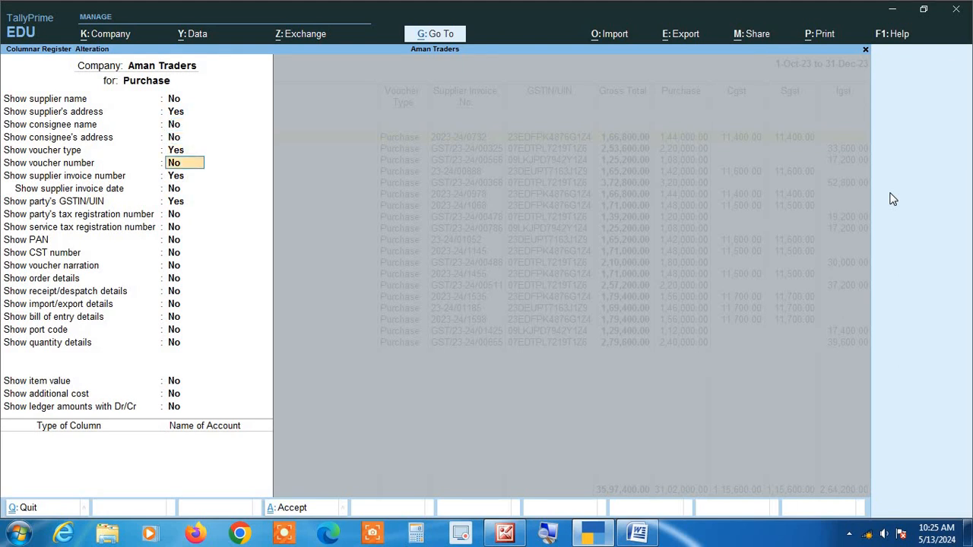
type("y")
Enable quantity details with alternate units and rate details for the columnar purchase register, and apply the options
key("Return")
key("Return")
key("Return")
key("Return")
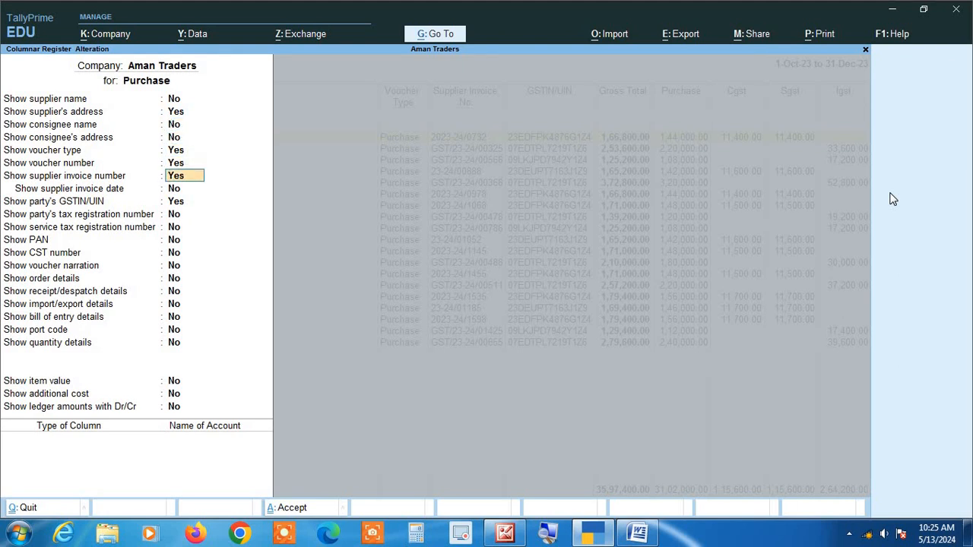
key("Return")
key("Return")
key("Return")
key("Return")
key("Return")
key("Return")
key("Return")
key("Return")
key("Return")
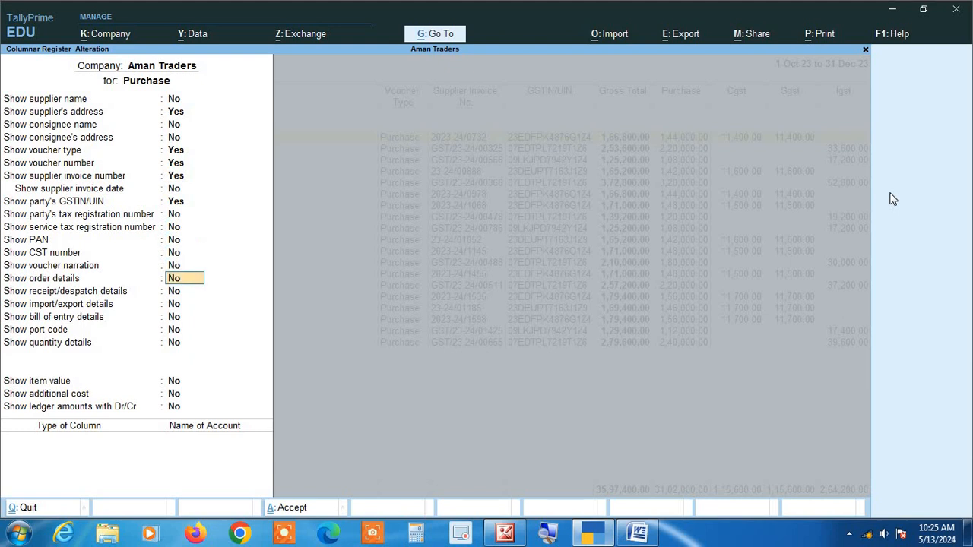
key("Return")
type("y")
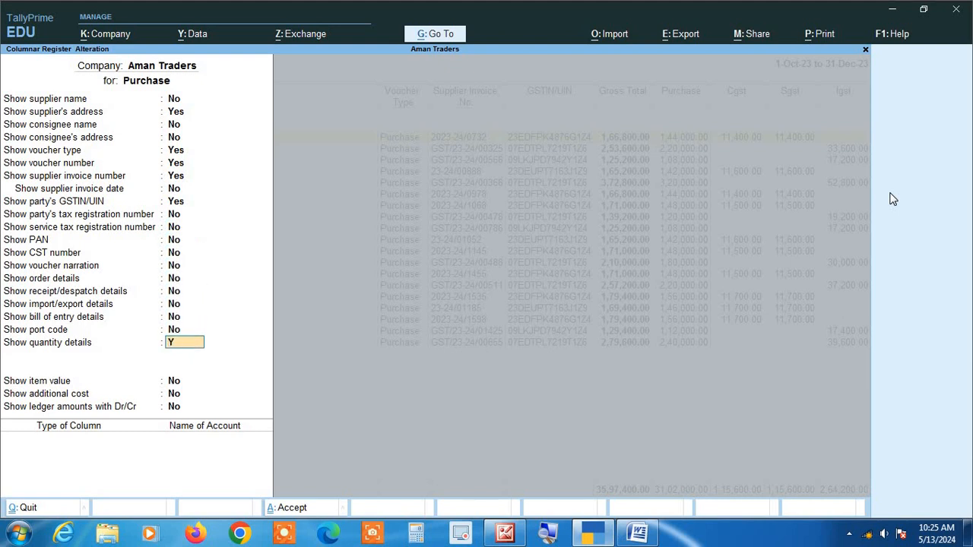
key("Return")
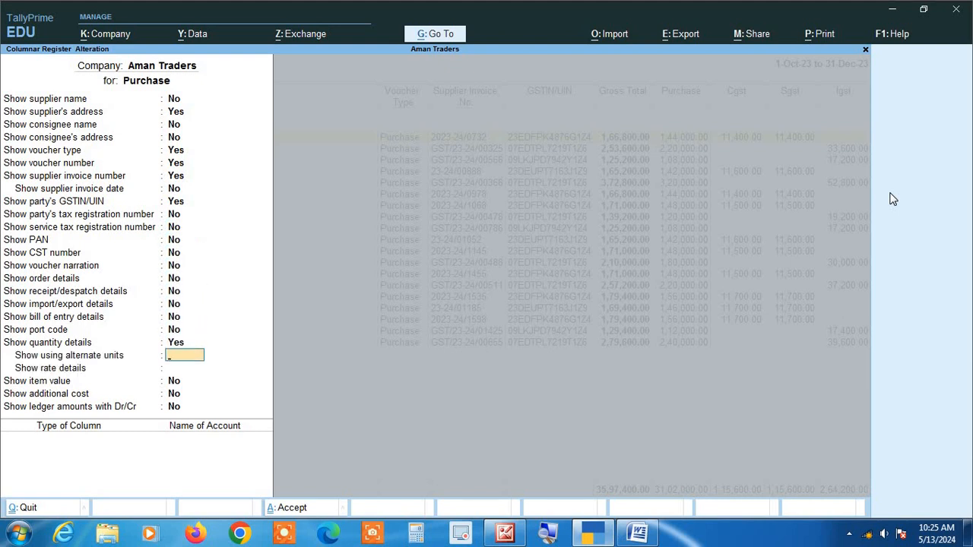
type("y")
key("Return")
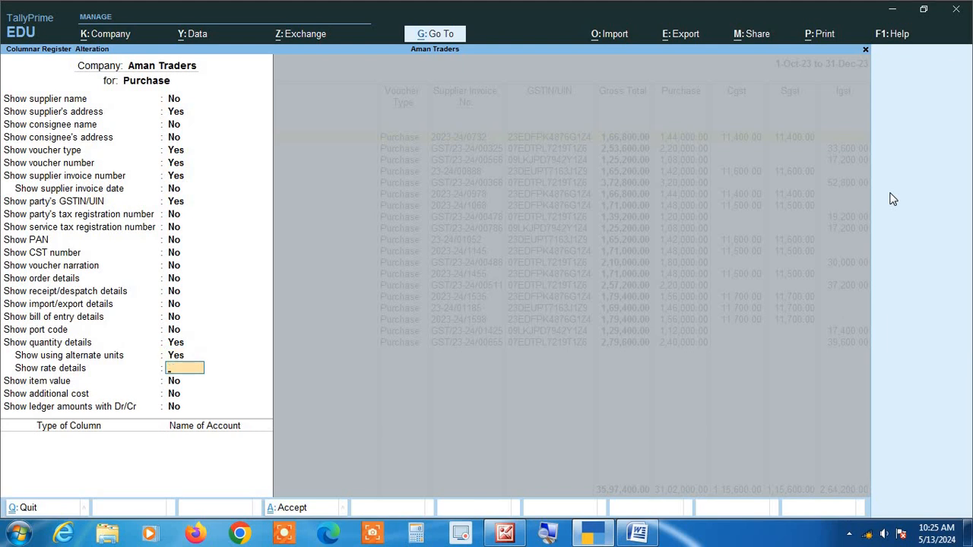
type("y")
key("Return")
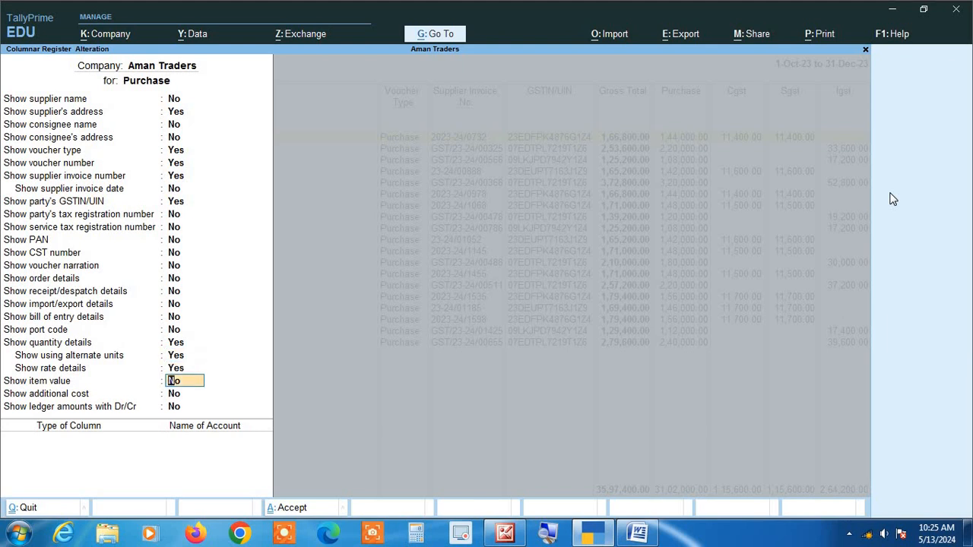
key("ctrl+a")
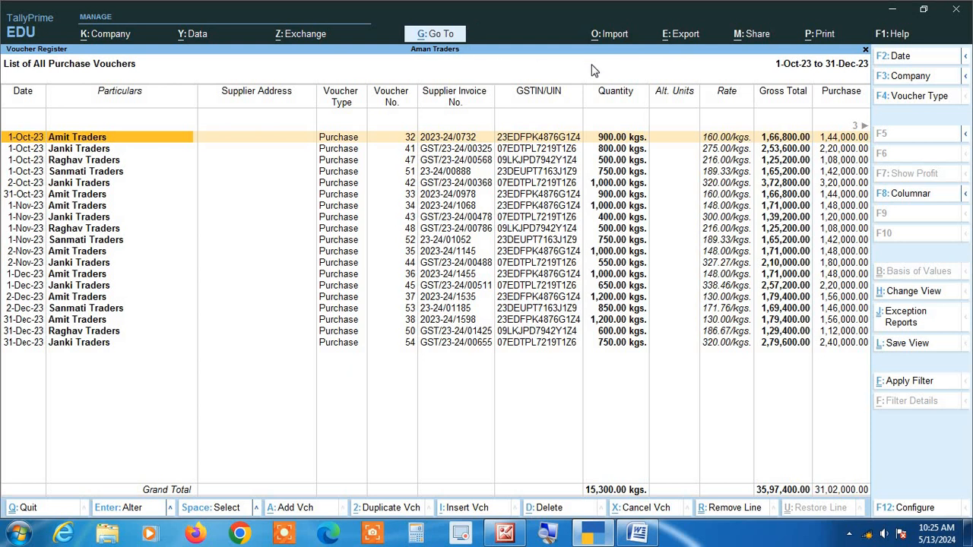
Examine the register's remaining columns through Igst, and return to the Gateway of Tally
key("Right")
key("Right")
key("Right")
key("Right")
key("Right")
key("Right")
key("Right")
key("Right")
key("Right")
key("Right")
key("Right")
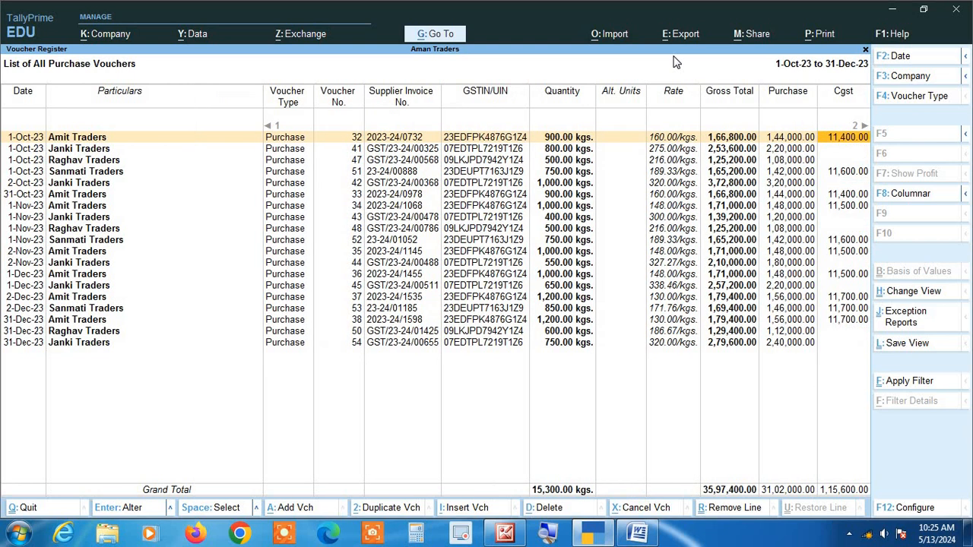
key("Right")
key("Right")
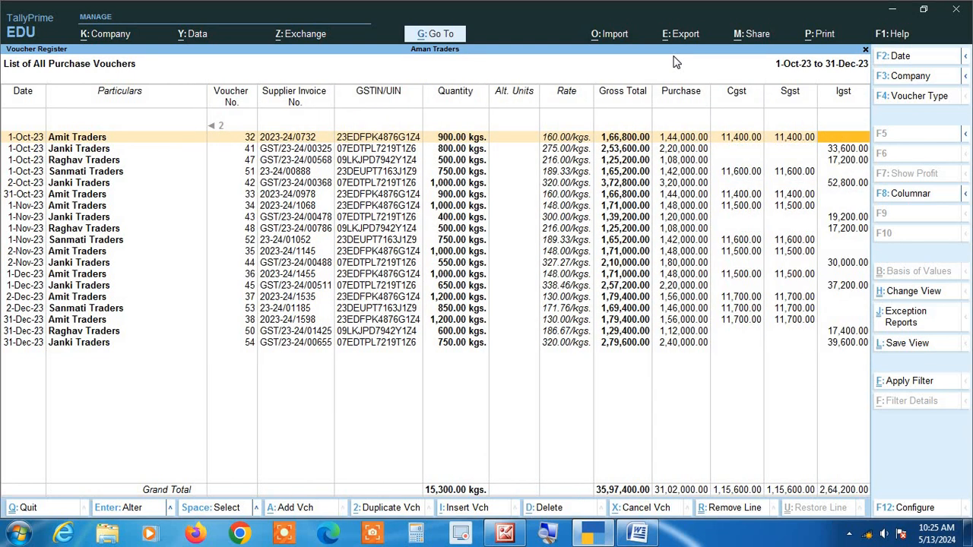
key("Escape")
key("Escape")
key("Escape")
key("Escape")
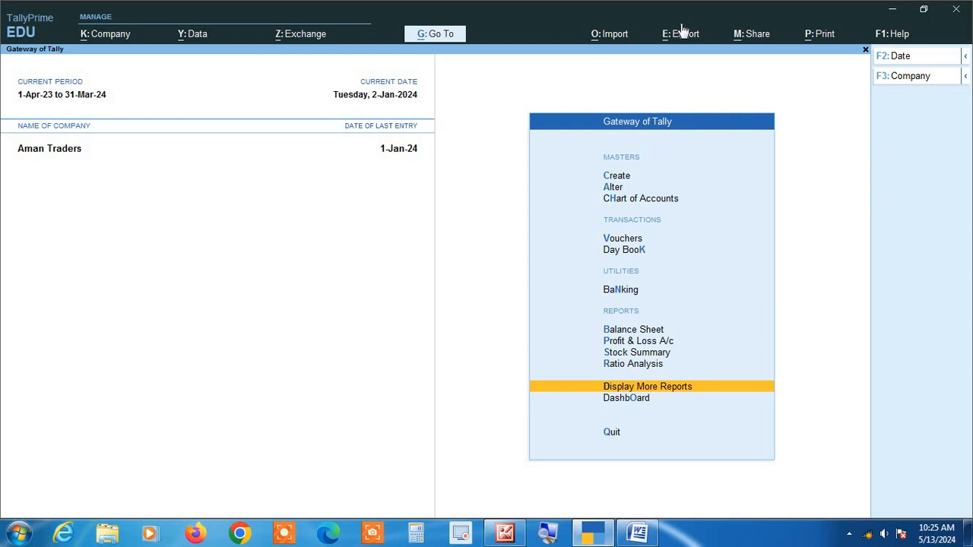
Start a new sales voucher and set its date to 31-Jan-24
key("v")
key("F8")
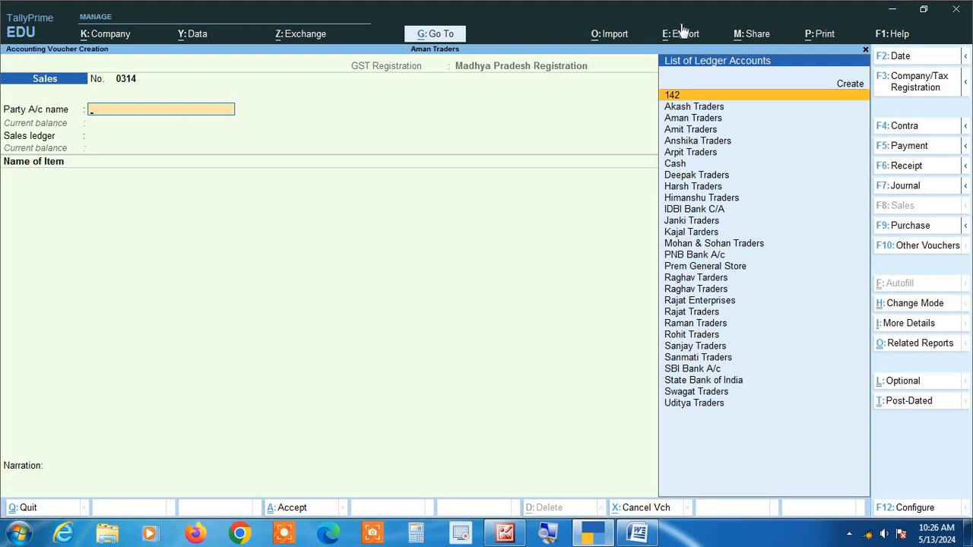
type("1")
key("BackSpace")
key("F2")
type("31 1")
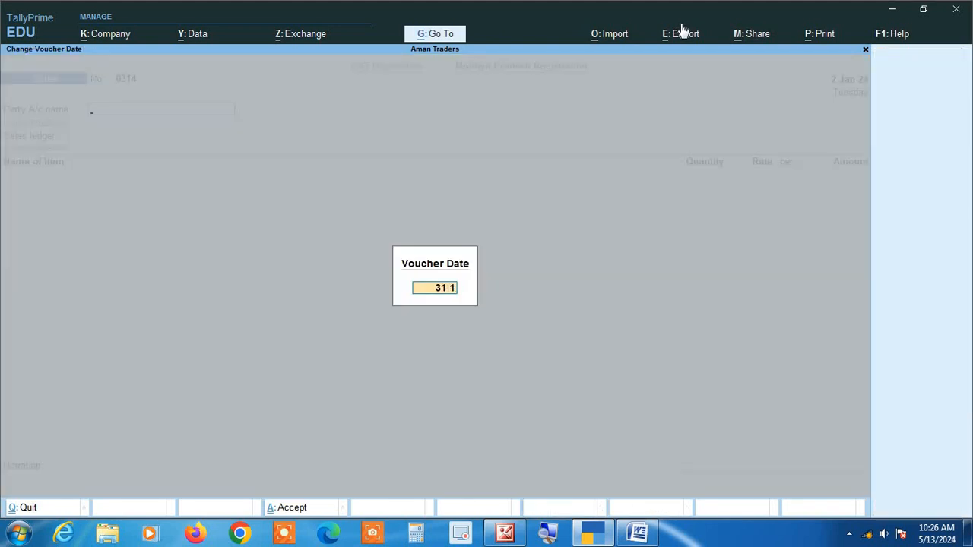
key("Return")
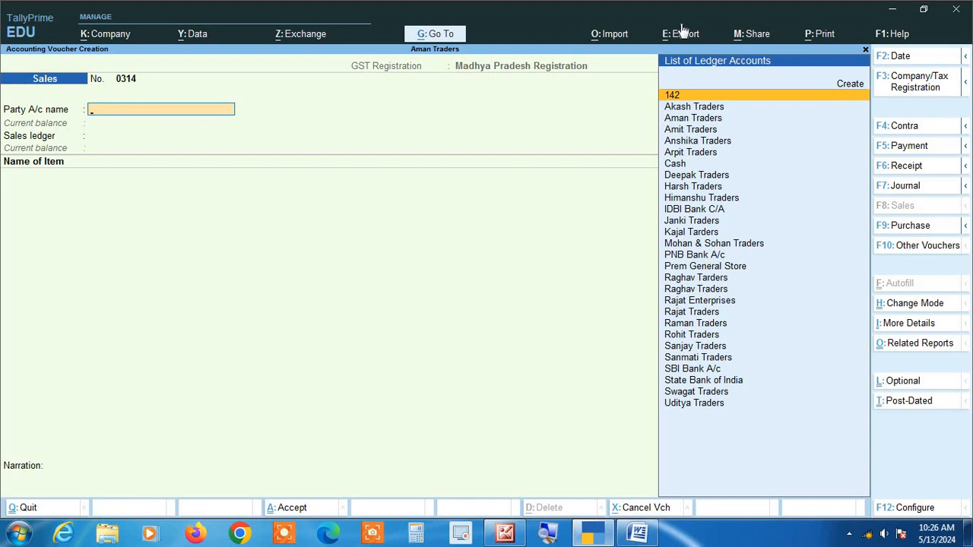
Fill the sales voucher with Deepak Traders as party, Sales as the sales ledger and Almonds as the item
type("dee")
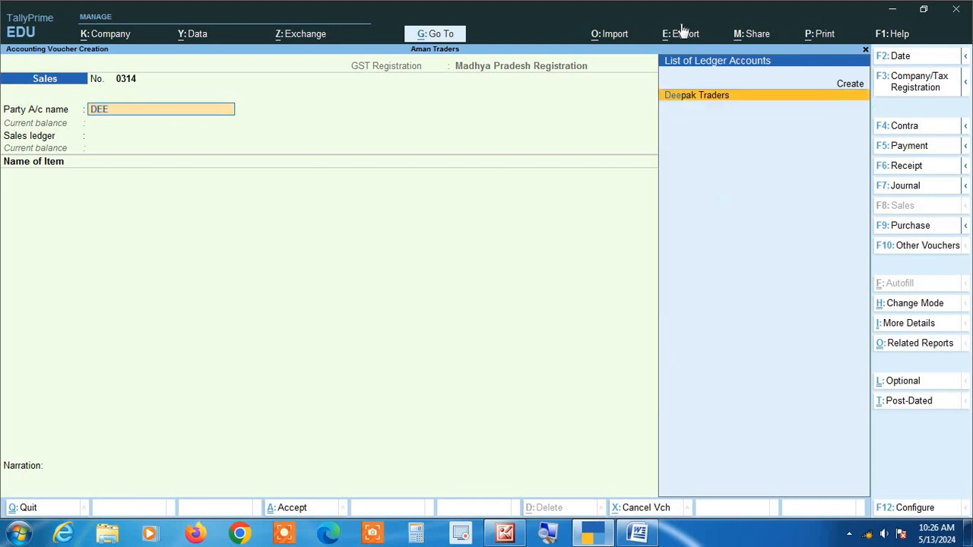
key("Return")
key("Return")
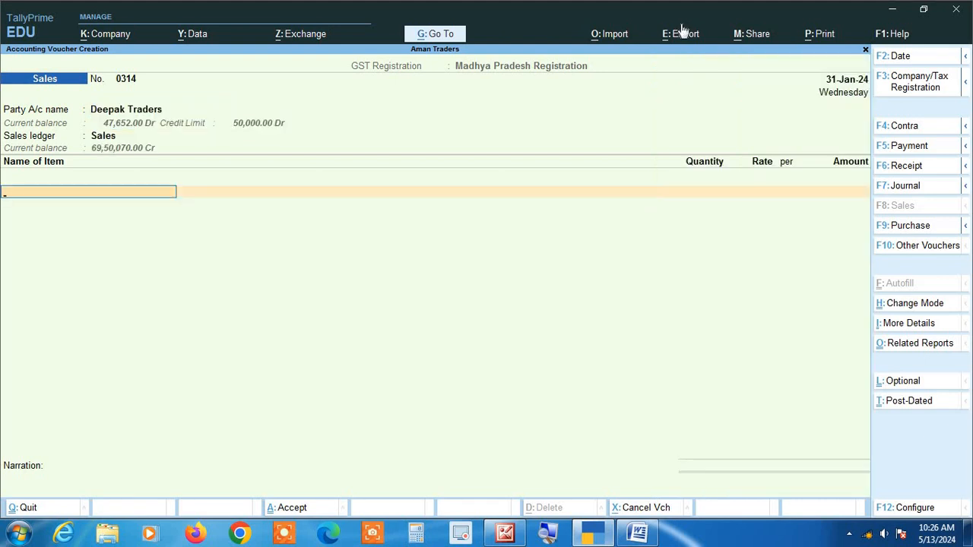
type("A")
key("Return")
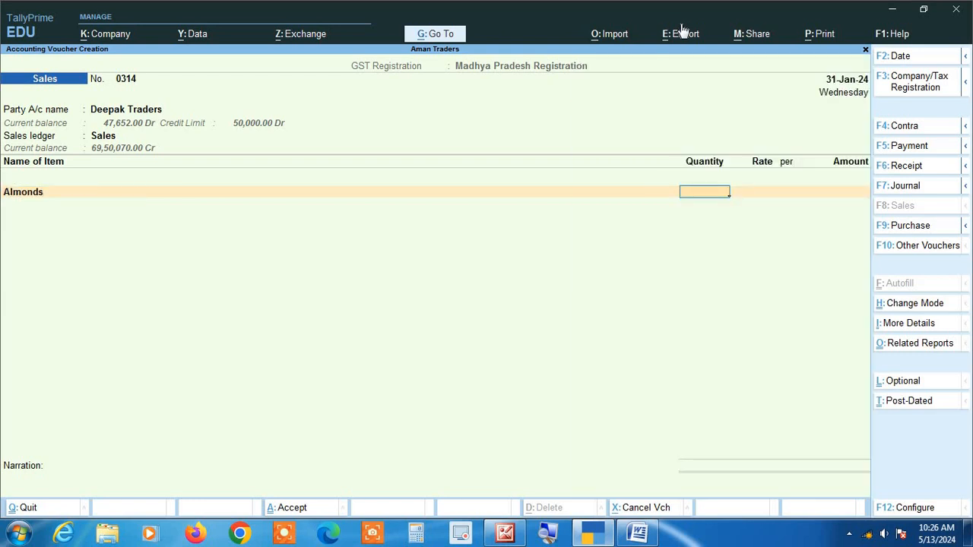
type("100")
key("BackSpace")
key("BackSpace")
key("BackSpace")
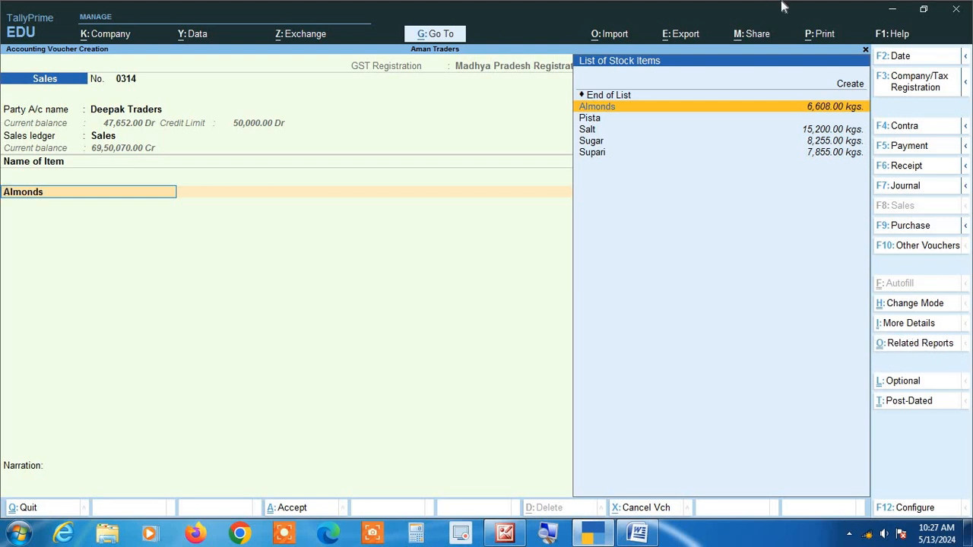
Open the Stock Query related report for Almonds from the sales voucher
key("ctrl+o")
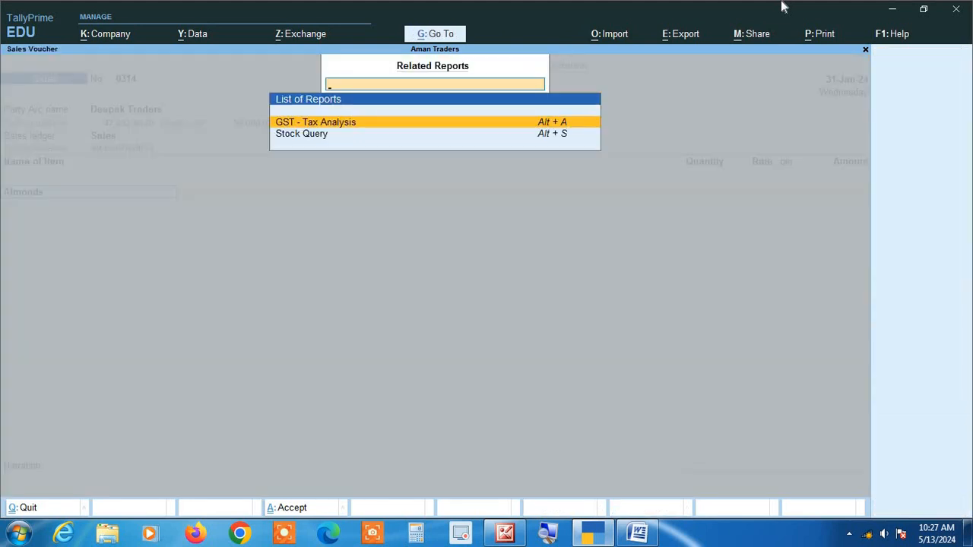
key("Down")
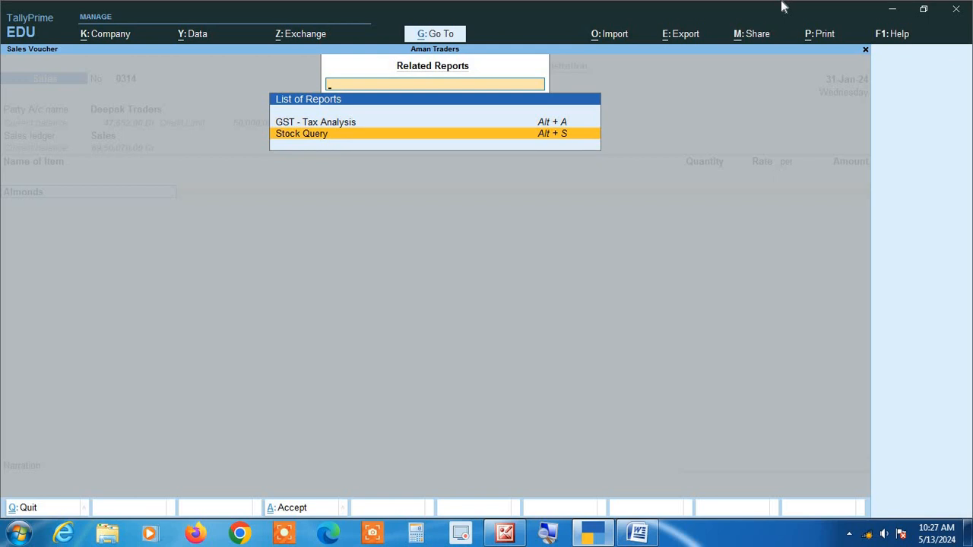
key("Return")
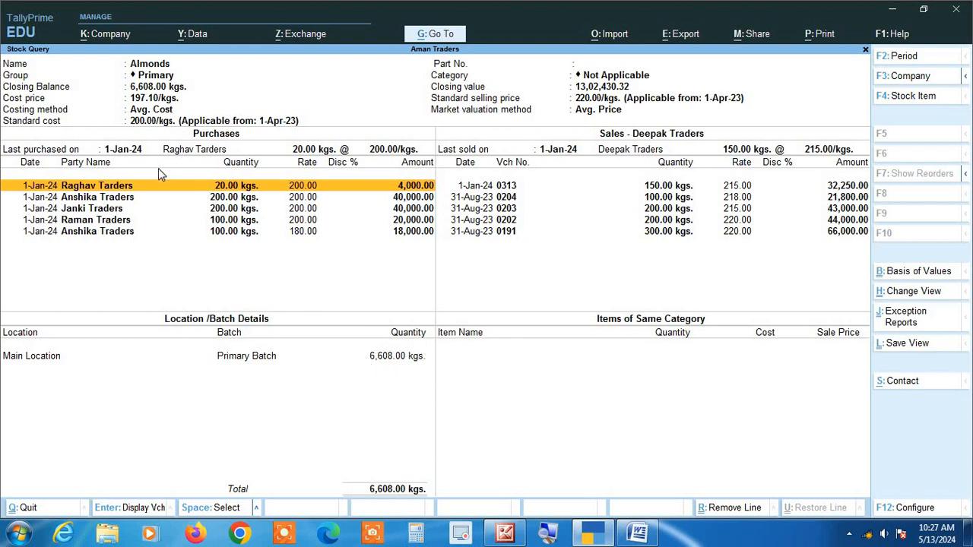
Examine the purchase entries listed for Almonds in the Stock Query, comparing parties, quantities and rates
key("Down")
key("Down")
key("Down")
key("Down")
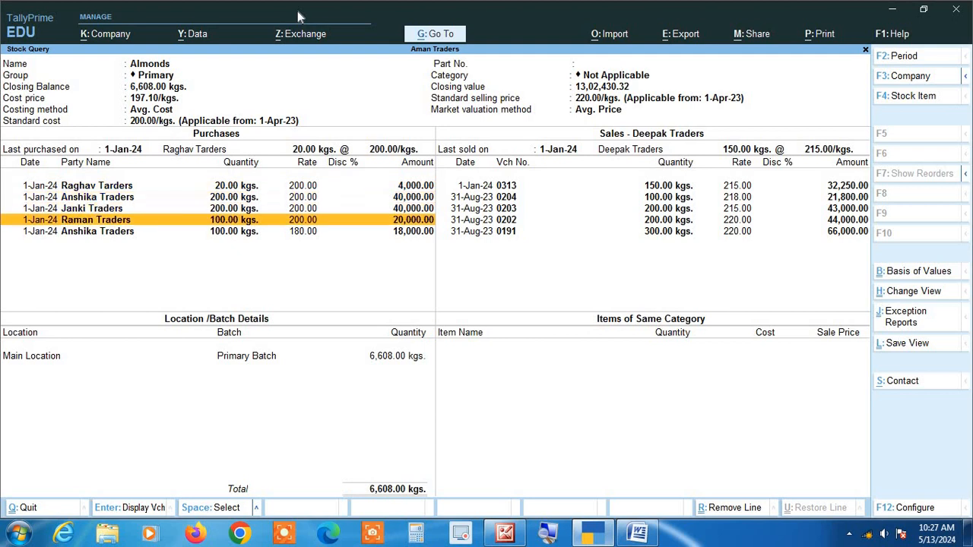
key("Up")
key("Up")
key("Up")
key("Up")
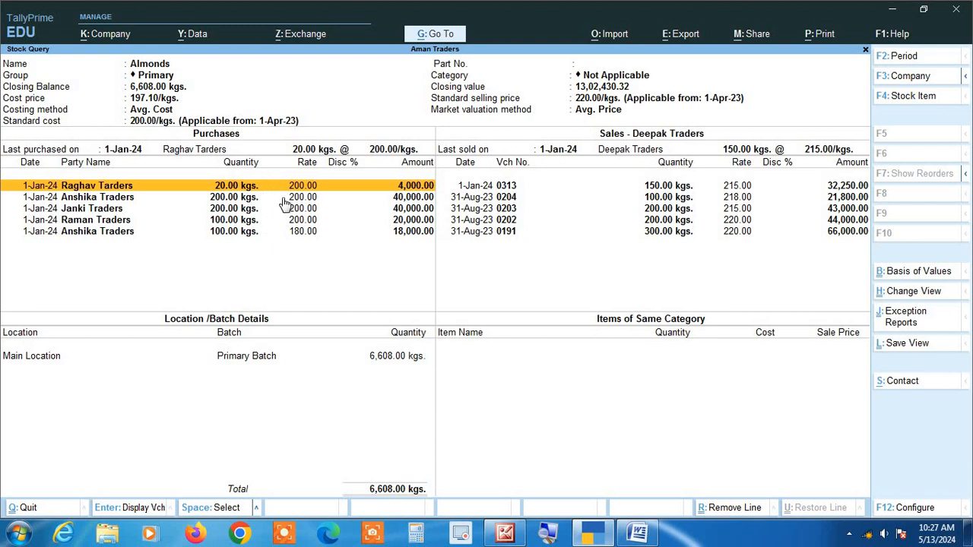
key("Down")
key("Down")
key("Down")
key("Down")
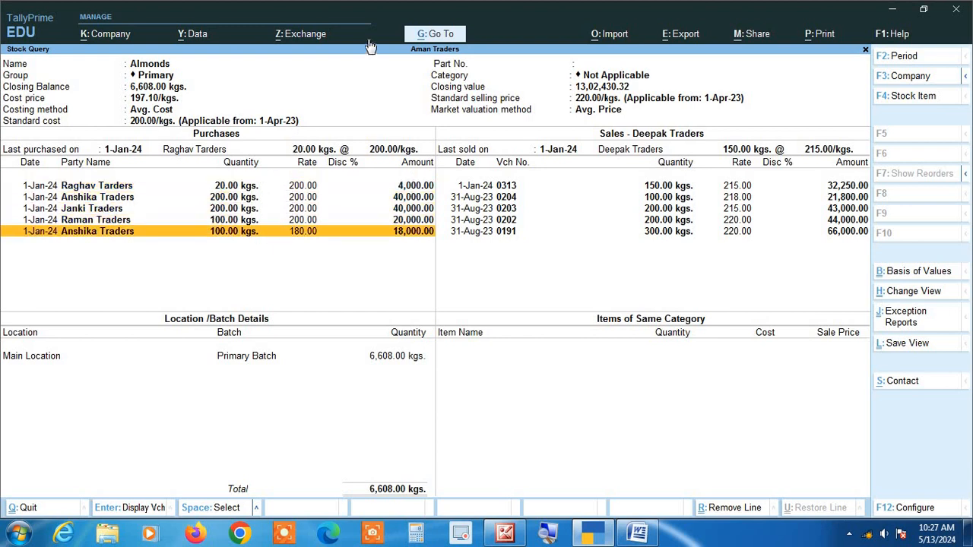
key("Up")
key("Up")
key("Up")
key("Up")
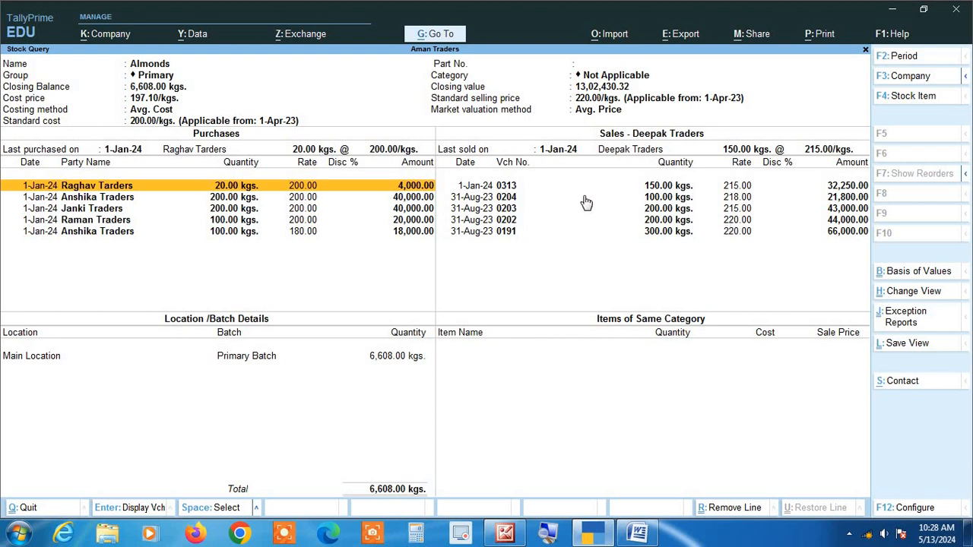
Return to the sales voucher and enter 100 kgs of Almonds at a rate of 215
double_click(723, 186)
key("Return")
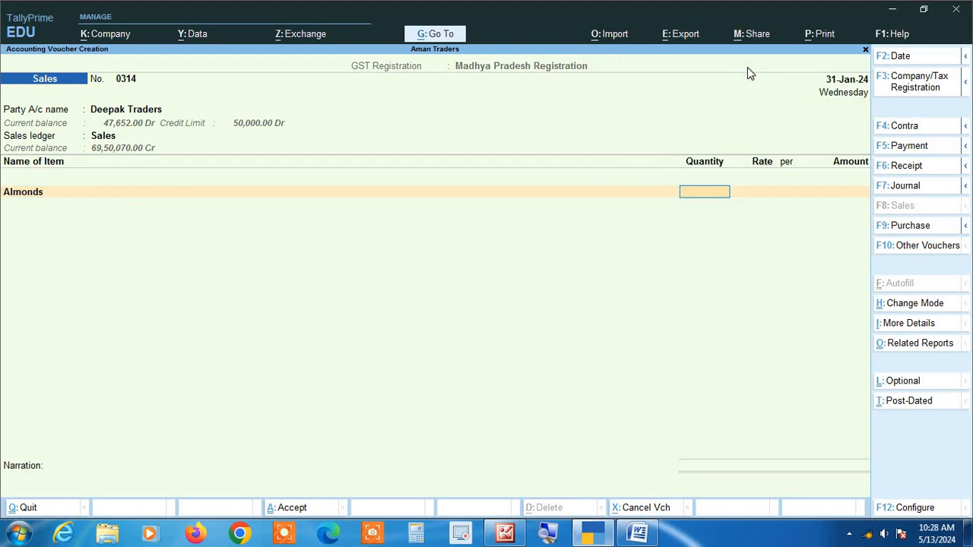
type("100")
key("Return")
type("215")
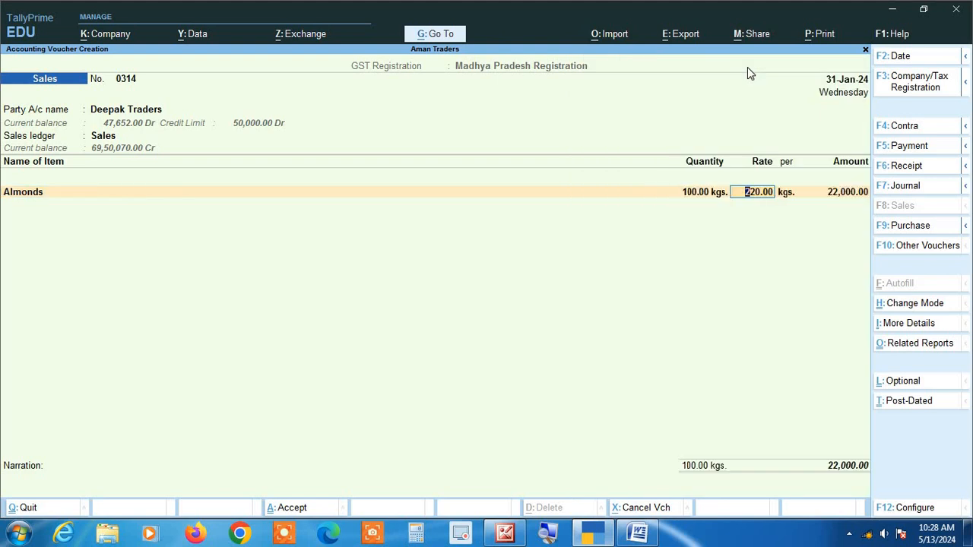
key("Return")
key("Return")
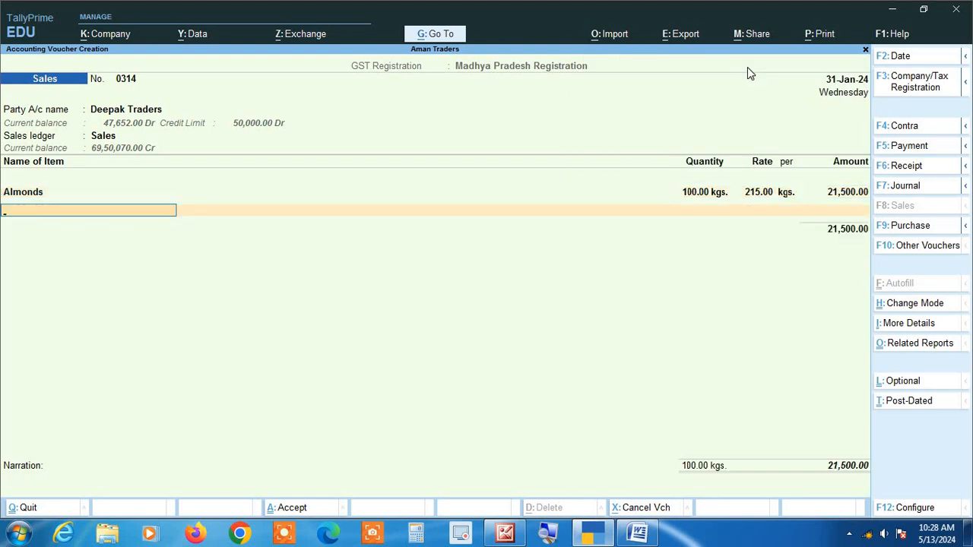
Choose Supari as the voucher's second stock item, keeping its item name field active
type("S")
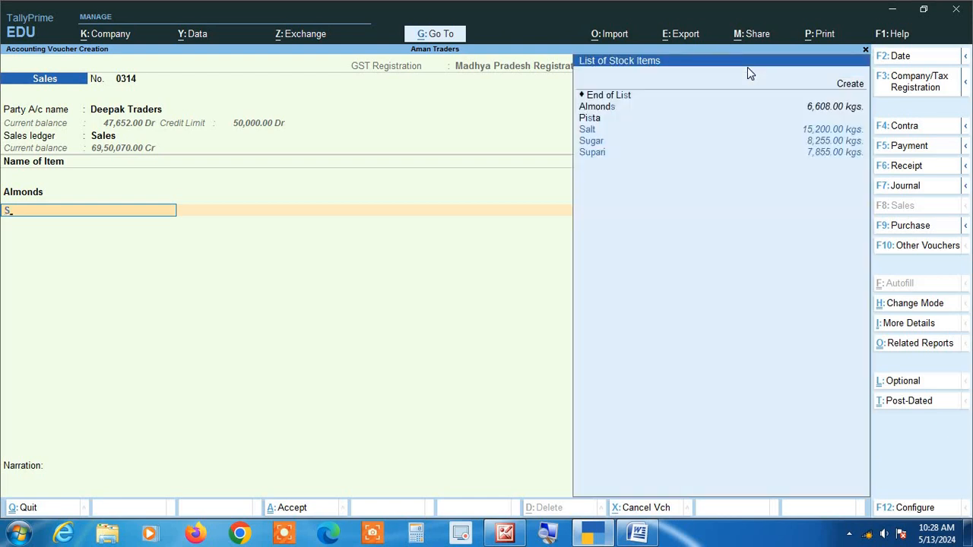
key("Down")
key("Down")
key("Return")
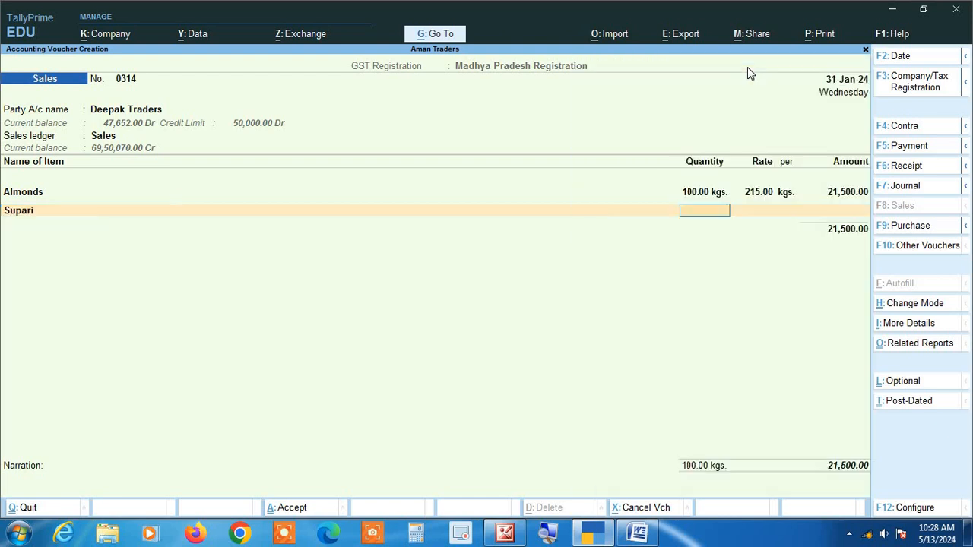
key("BackSpace")
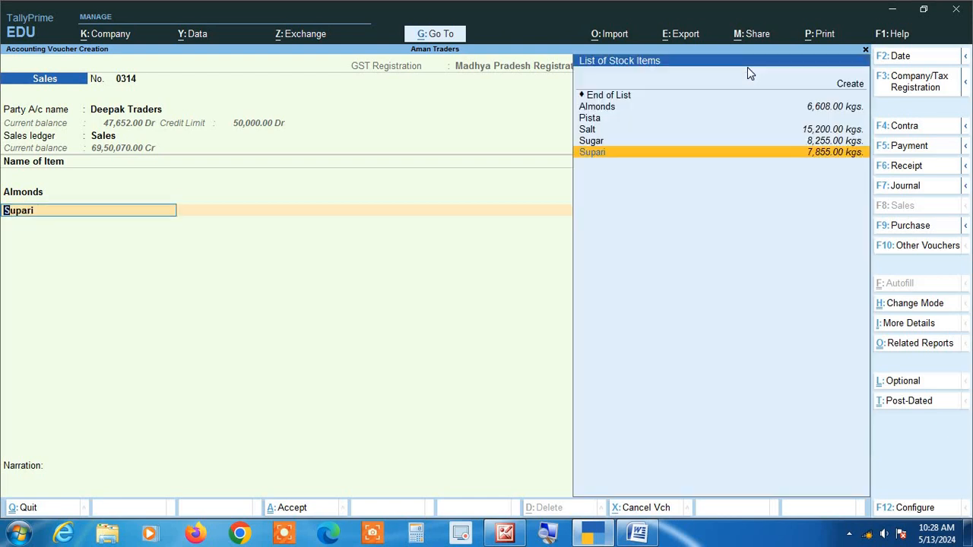
Open the Stock Query related report for Supari
left_click(920, 344)
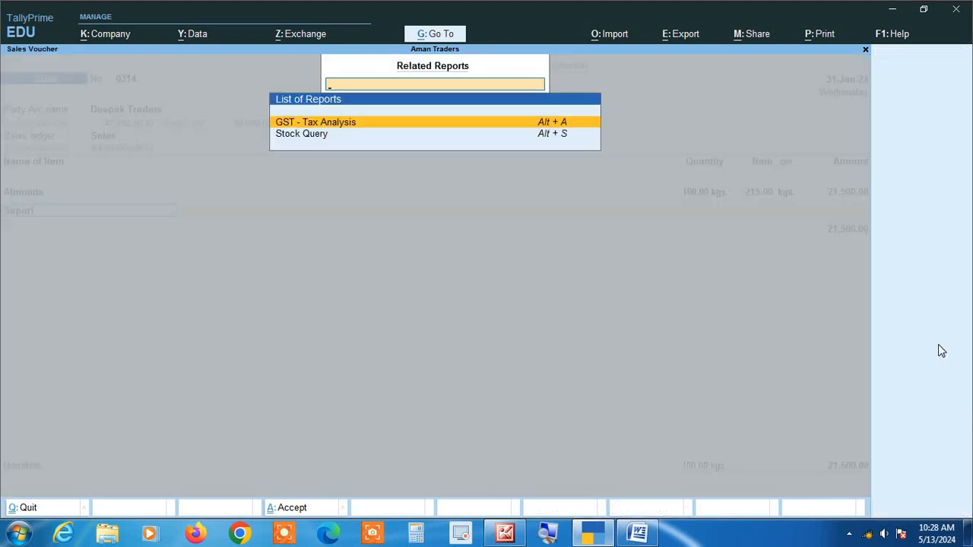
key("Down")
key("Return")
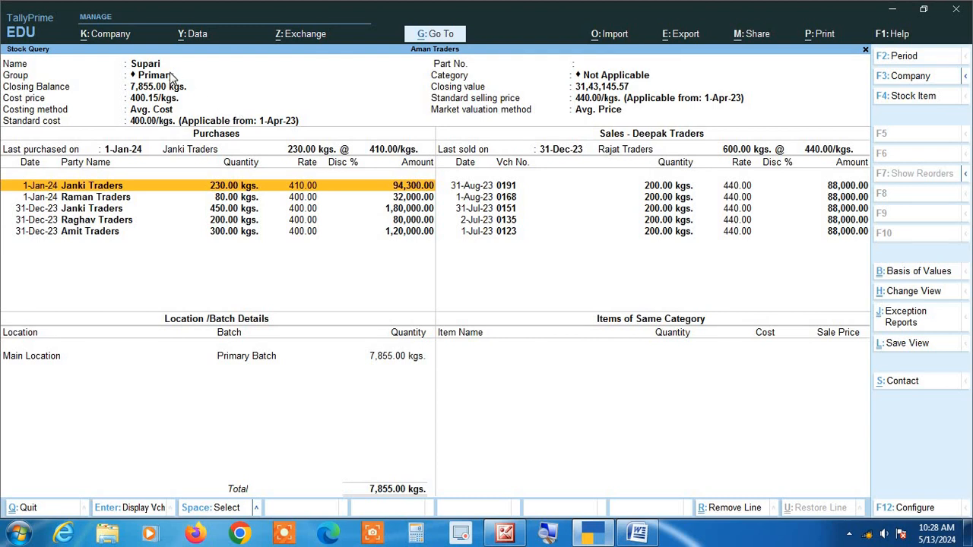
Switch the Stock Query from Supari to the stock item Pista
left_click(907, 97)
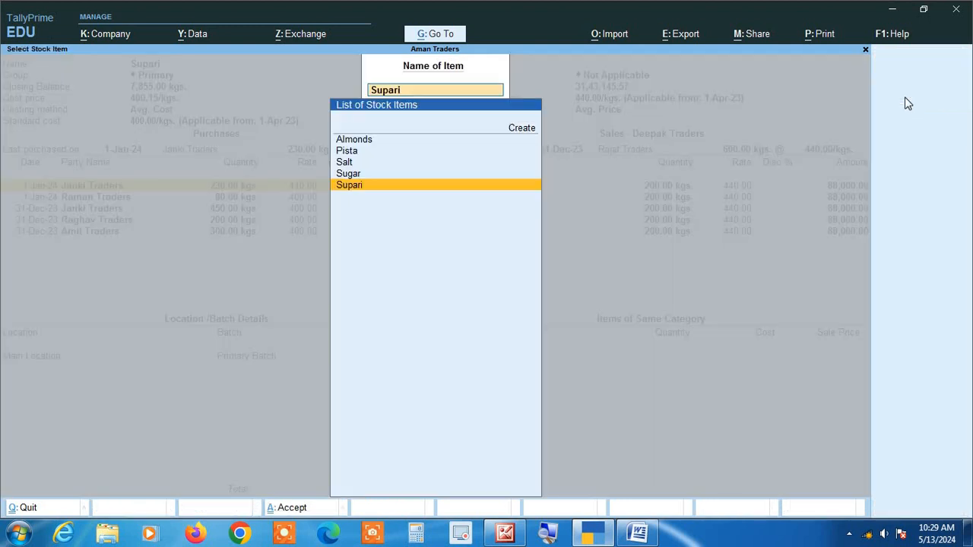
key("Up")
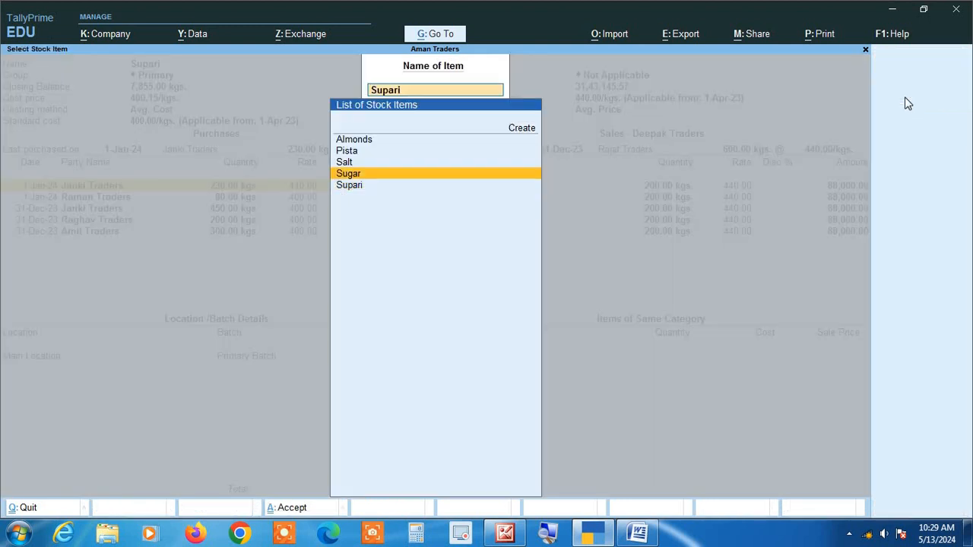
key("Up")
key("Up")
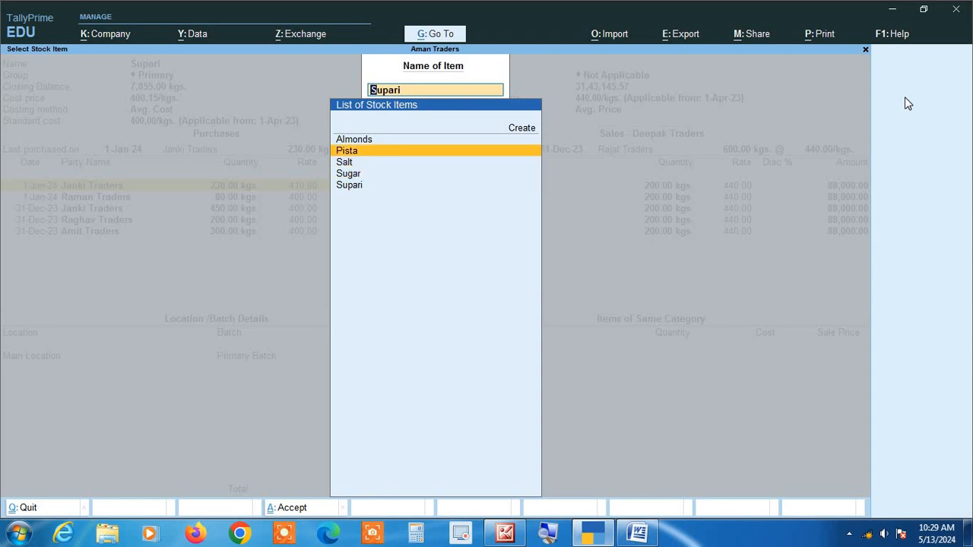
key("Return")
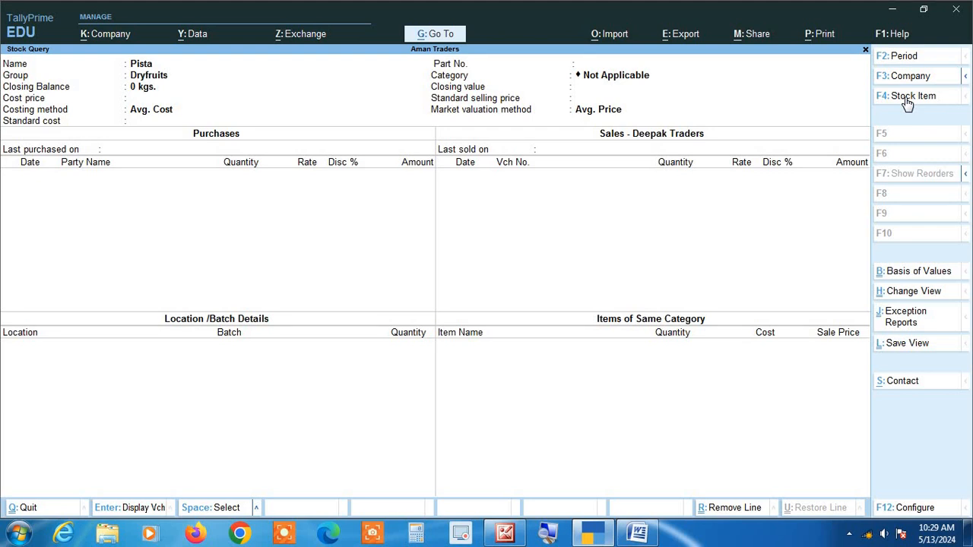
Change the Stock Query's stock item to Sugar to view its purchase and sales details
left_click(908, 97)
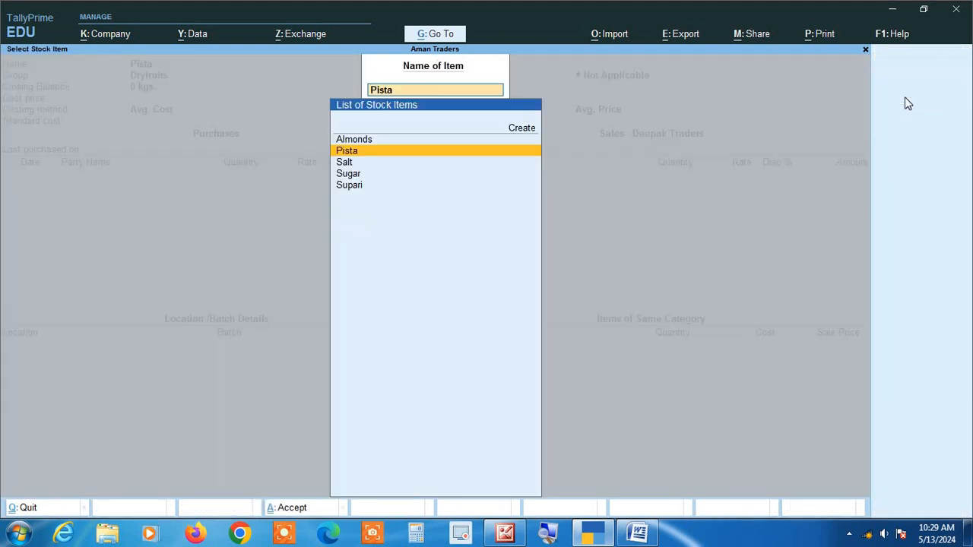
key("Down")
key("Down")
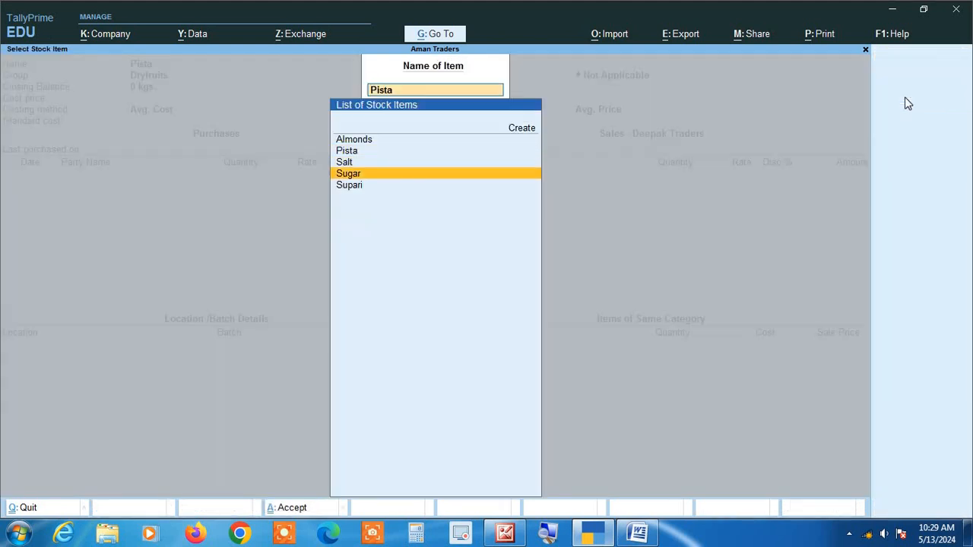
key("Return")
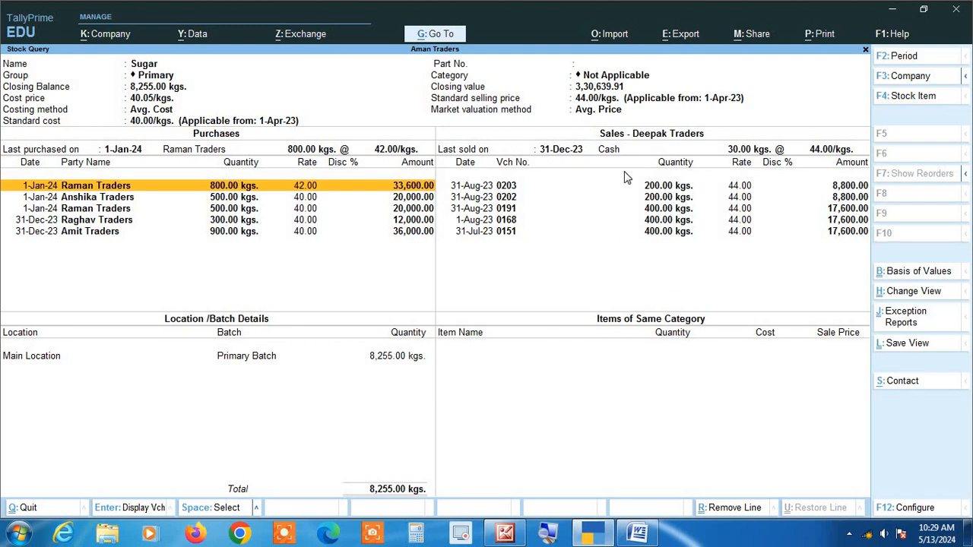
Close the Stock Query and quit the sales voucher without saving, returning to the Gateway of Tally
key("Escape")
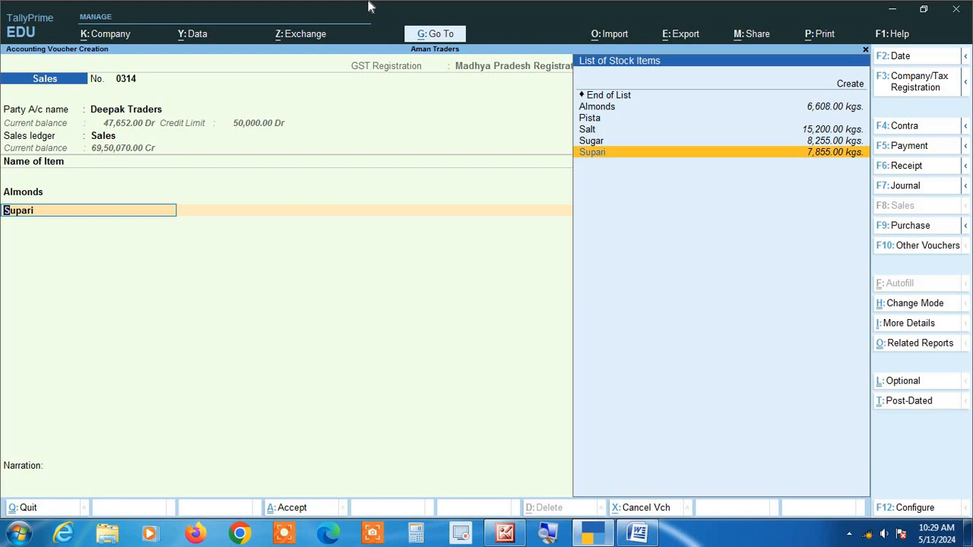
key("Escape")
key("Escape")
key("Return")
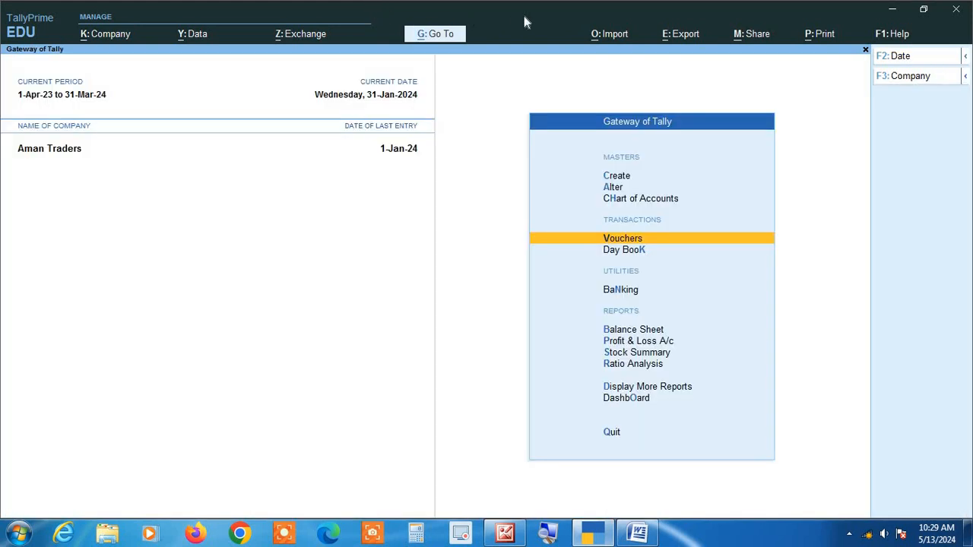